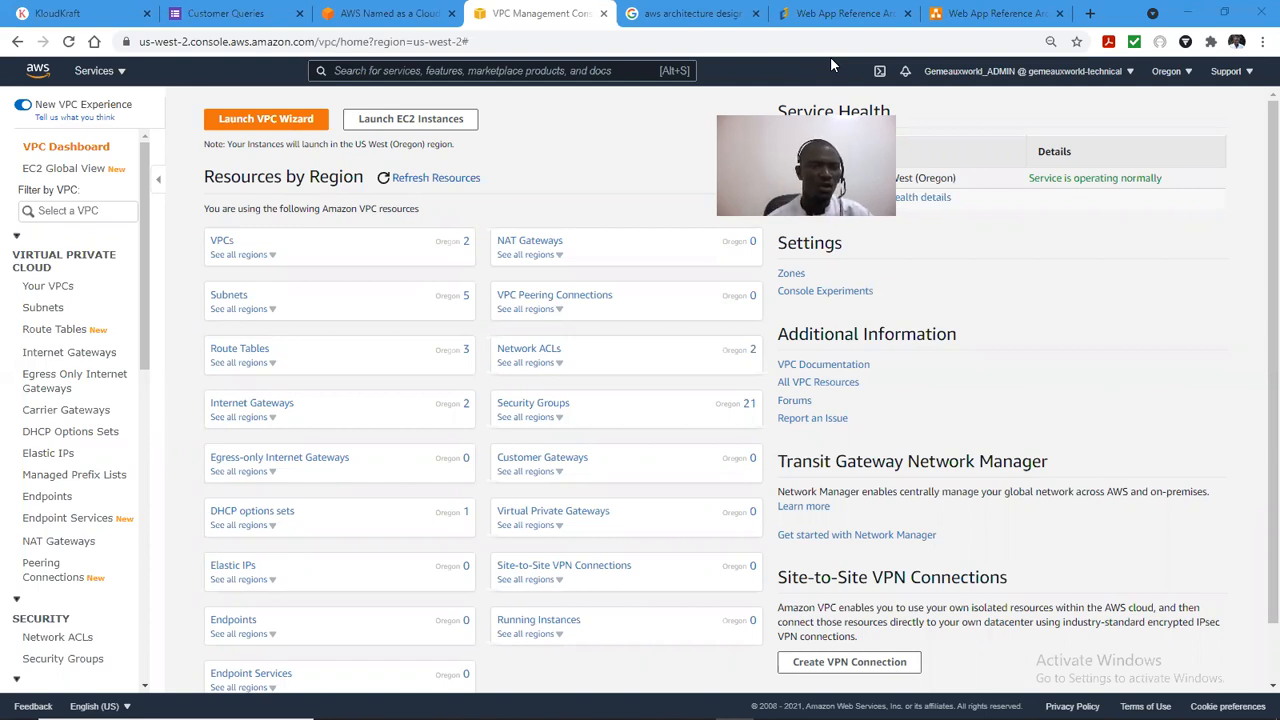
Step: Start a VPC with the Public and Private Subnets wizard configuration and name it C-panel
left_click(293, 122)
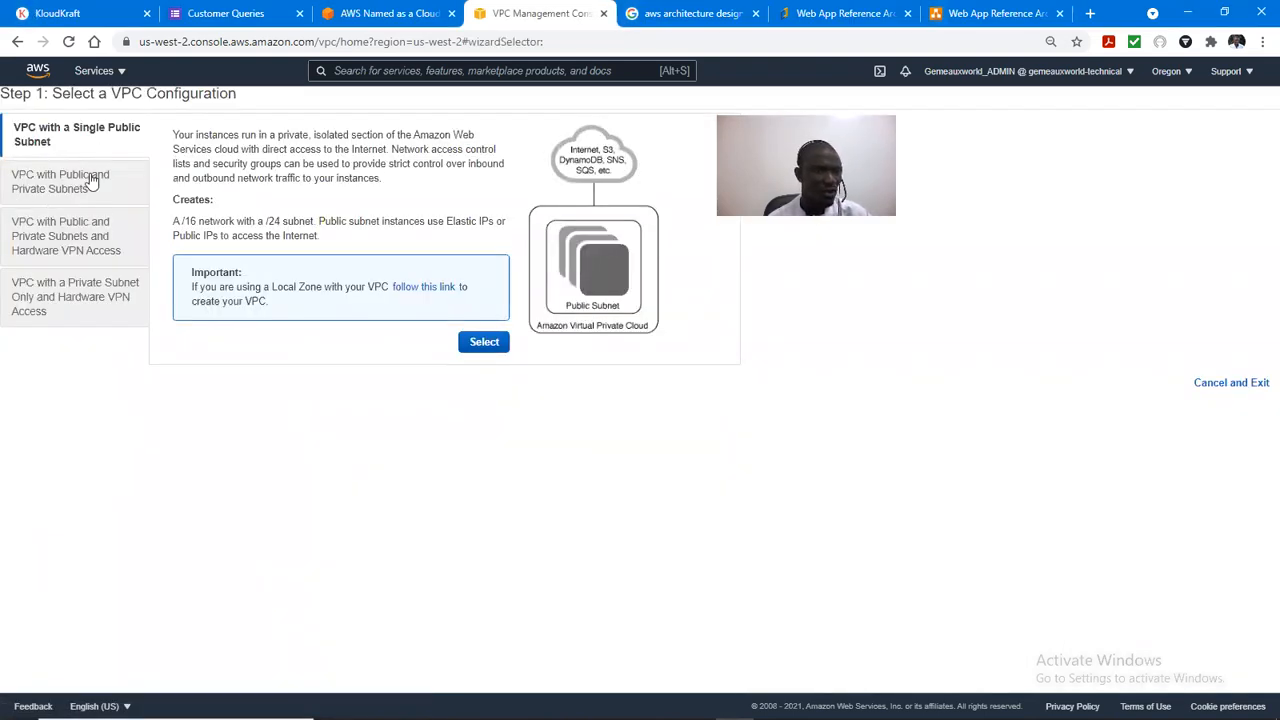
left_click(100, 187)
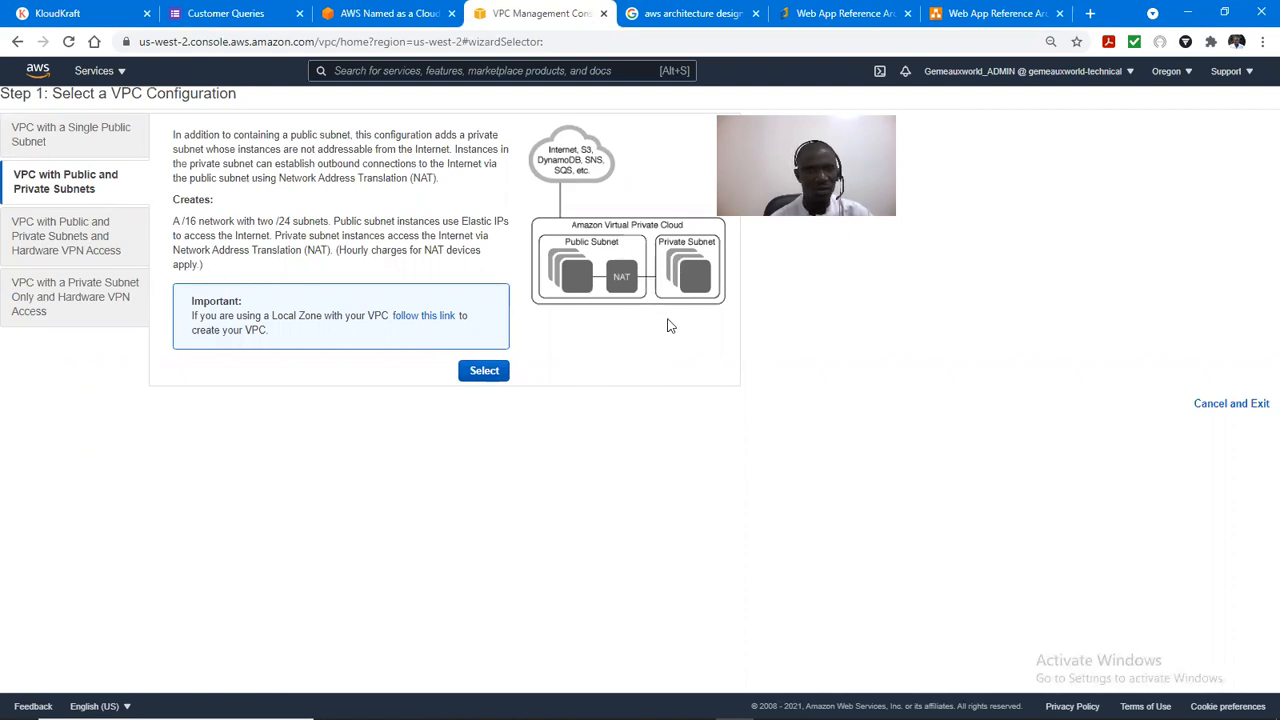
left_click(481, 371)
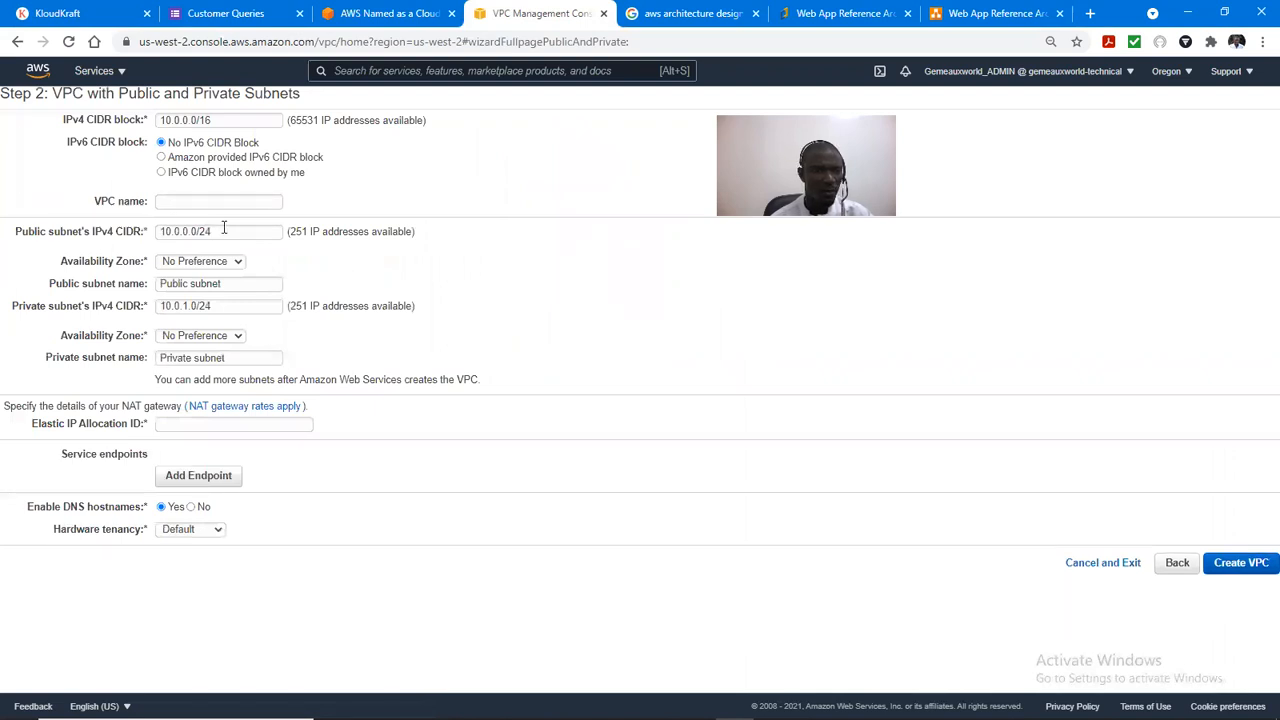
left_click(175, 204)
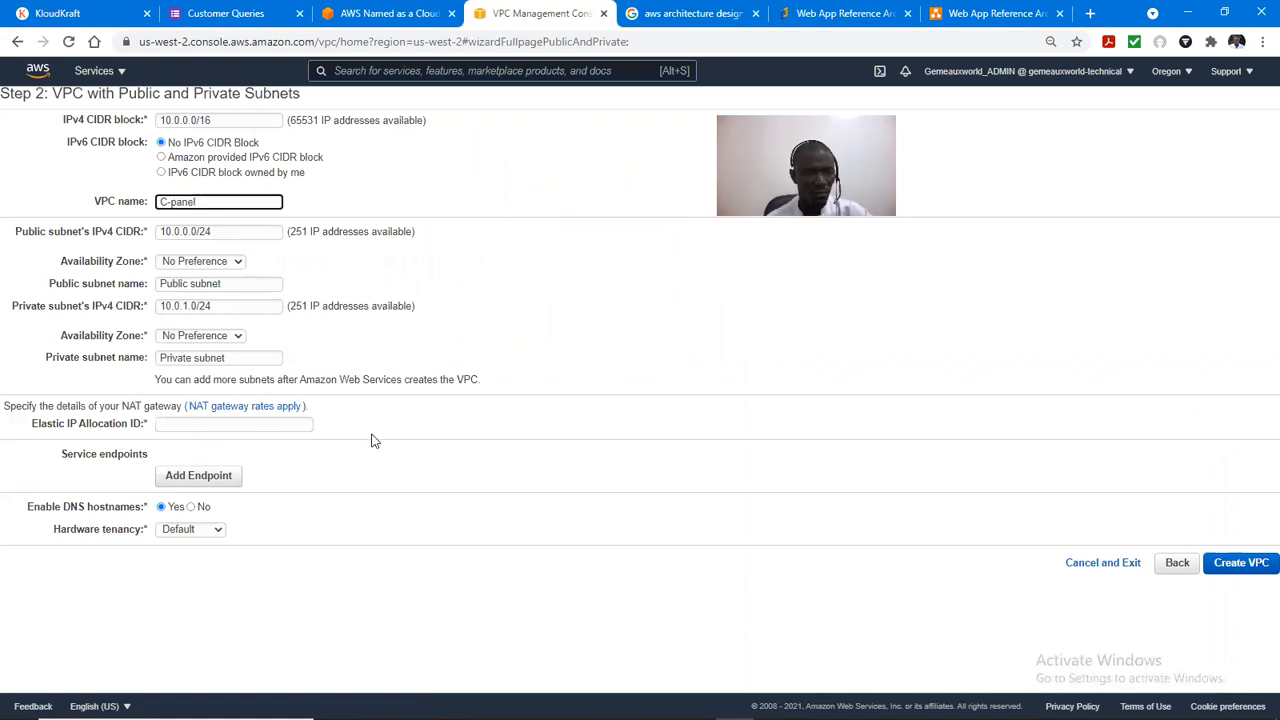
Step: Set the public subnet's Availability Zone to us-west-2a and the private subnet's to us-west-2b
left_click(217, 265)
left_click(215, 289)
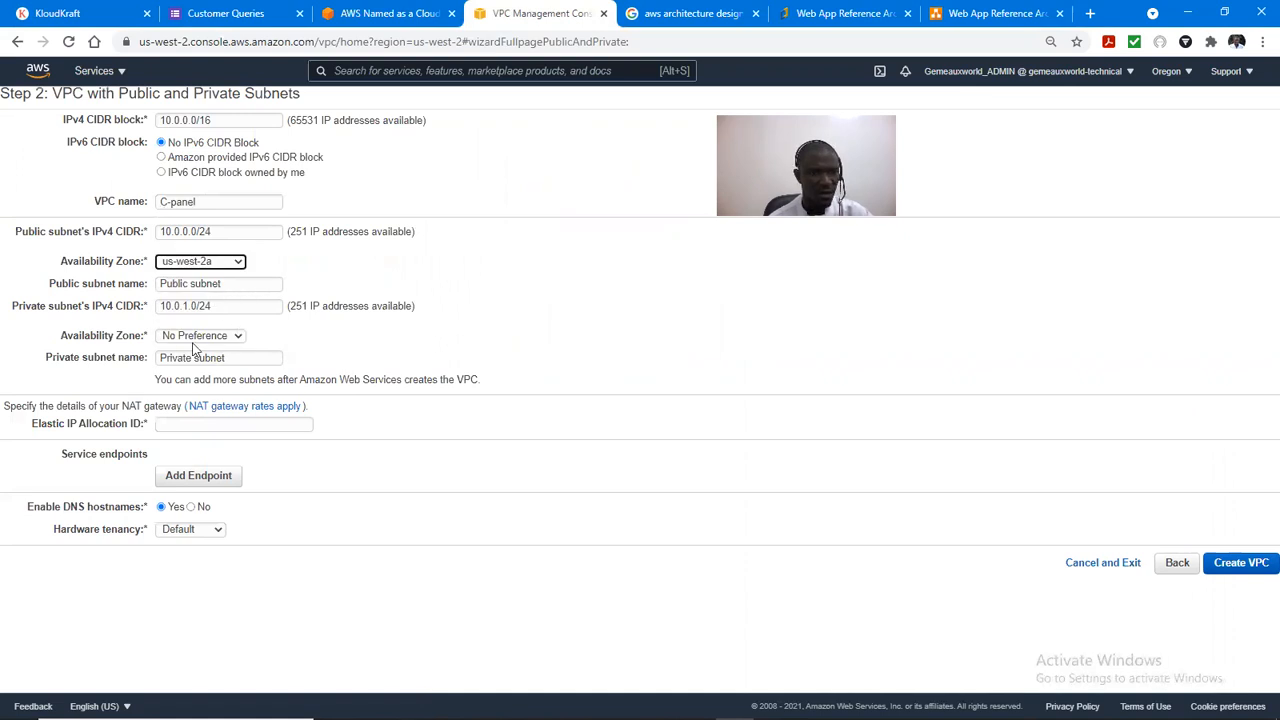
left_click(237, 340)
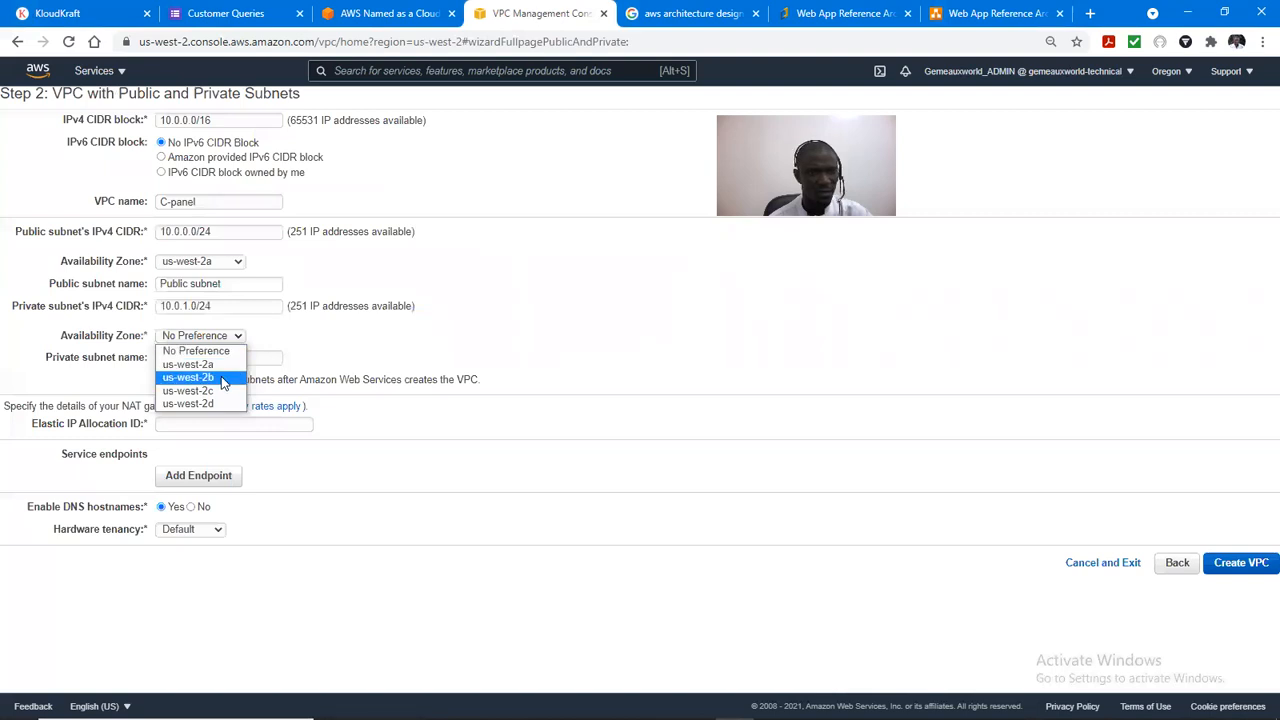
left_click(224, 381)
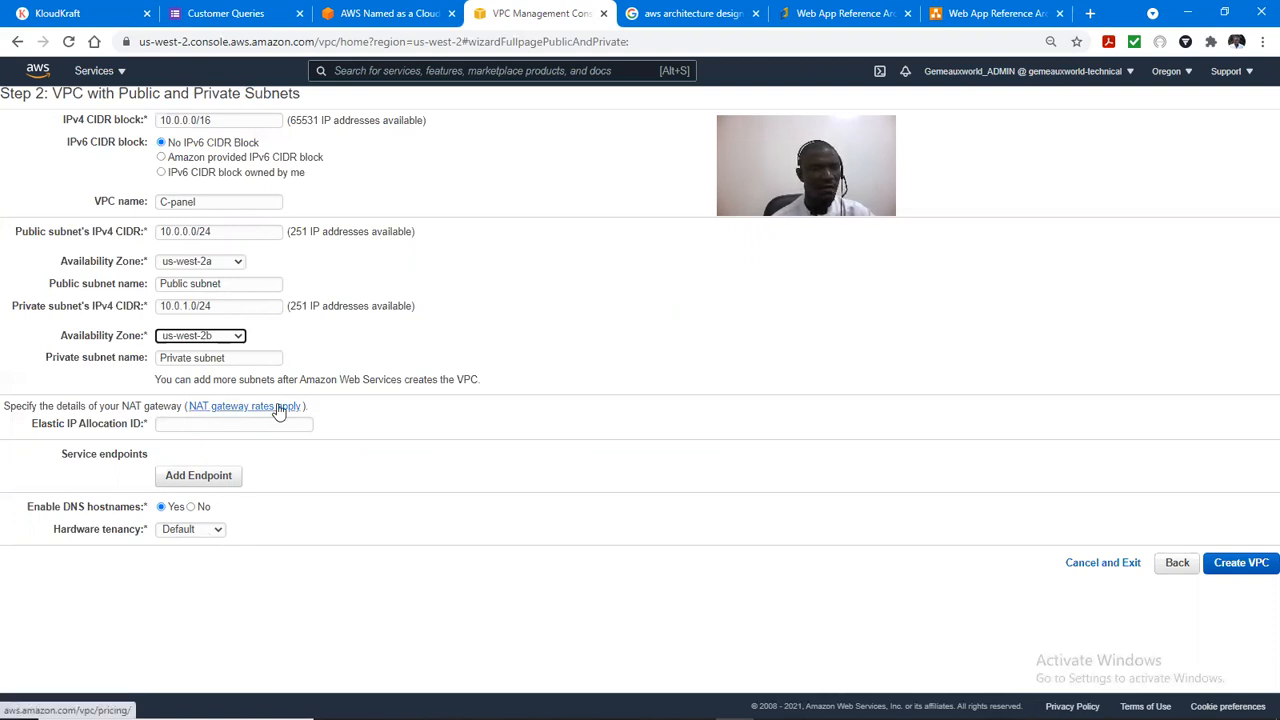
Step: Try to choose an Elastic IP allocation ID for the NAT gateway and create the VPC
left_click(214, 425)
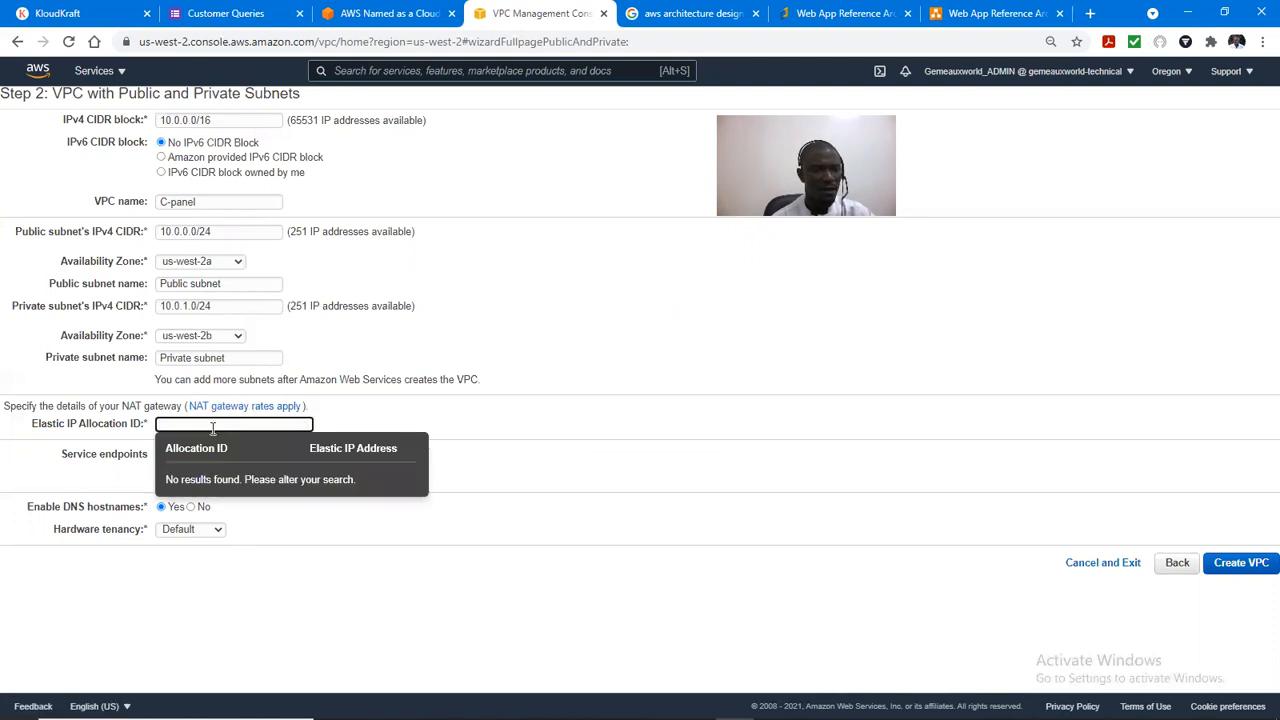
left_click(334, 447)
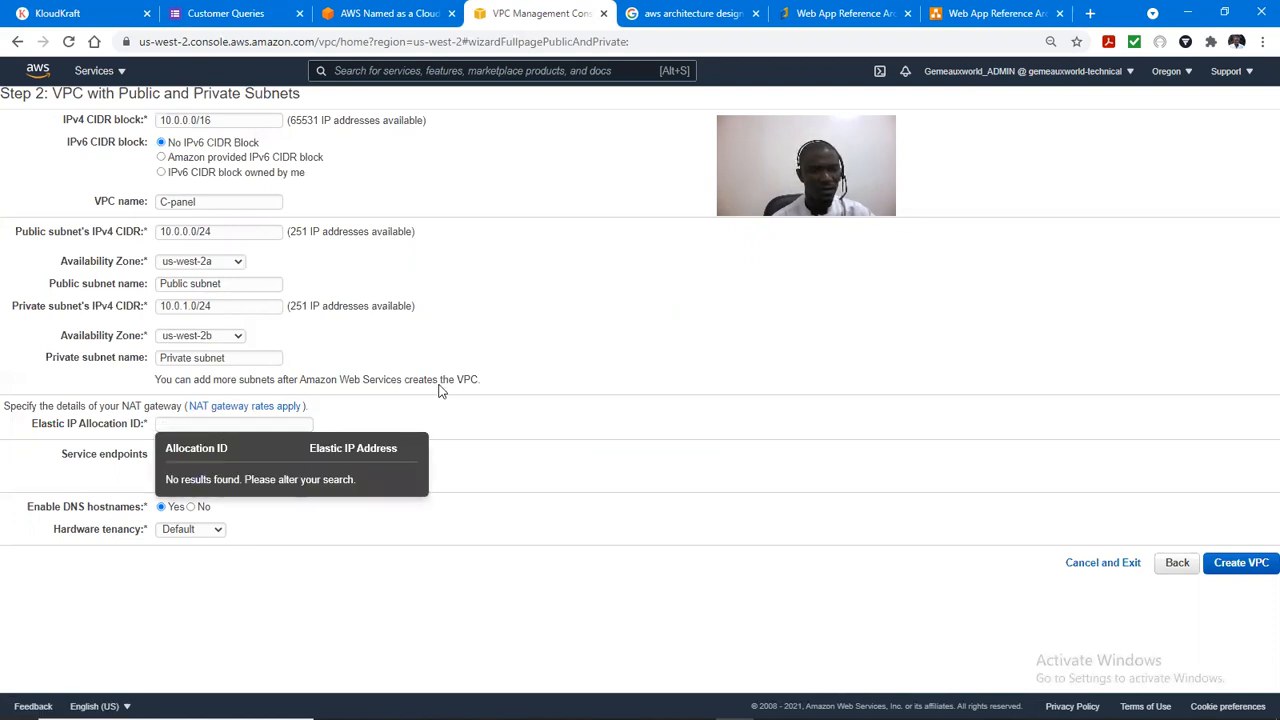
left_click(506, 323)
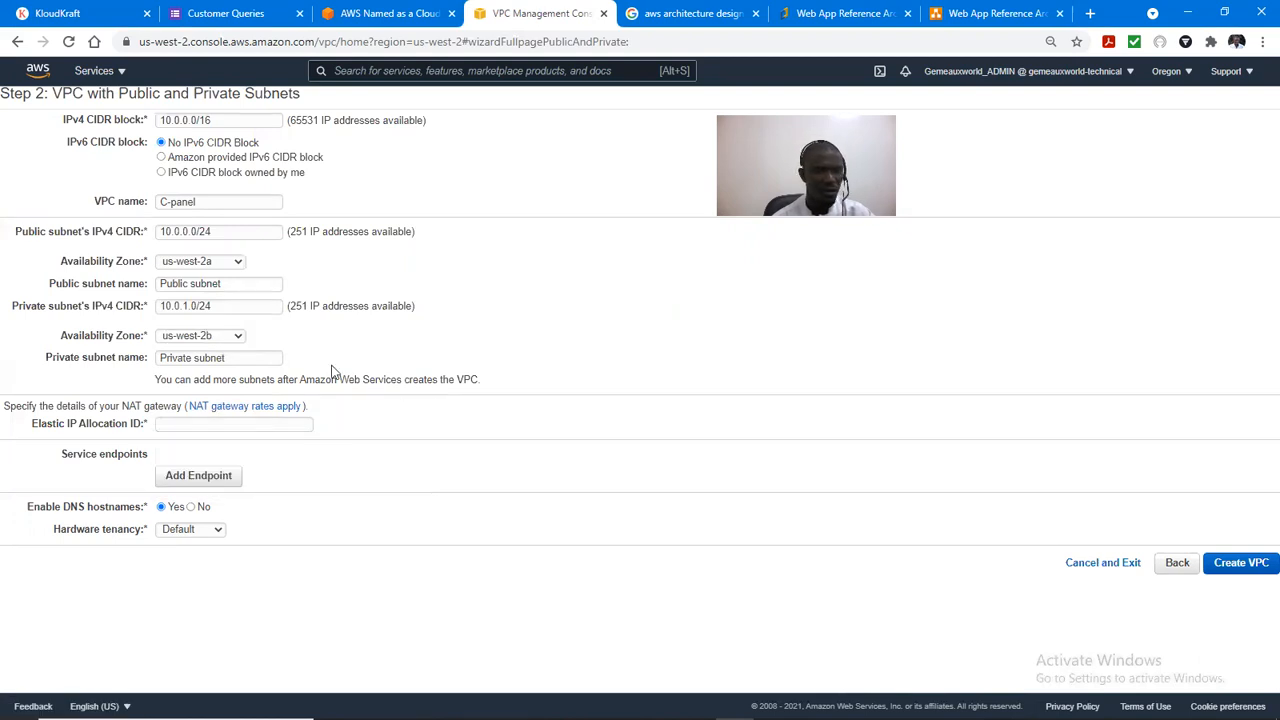
left_click(279, 426)
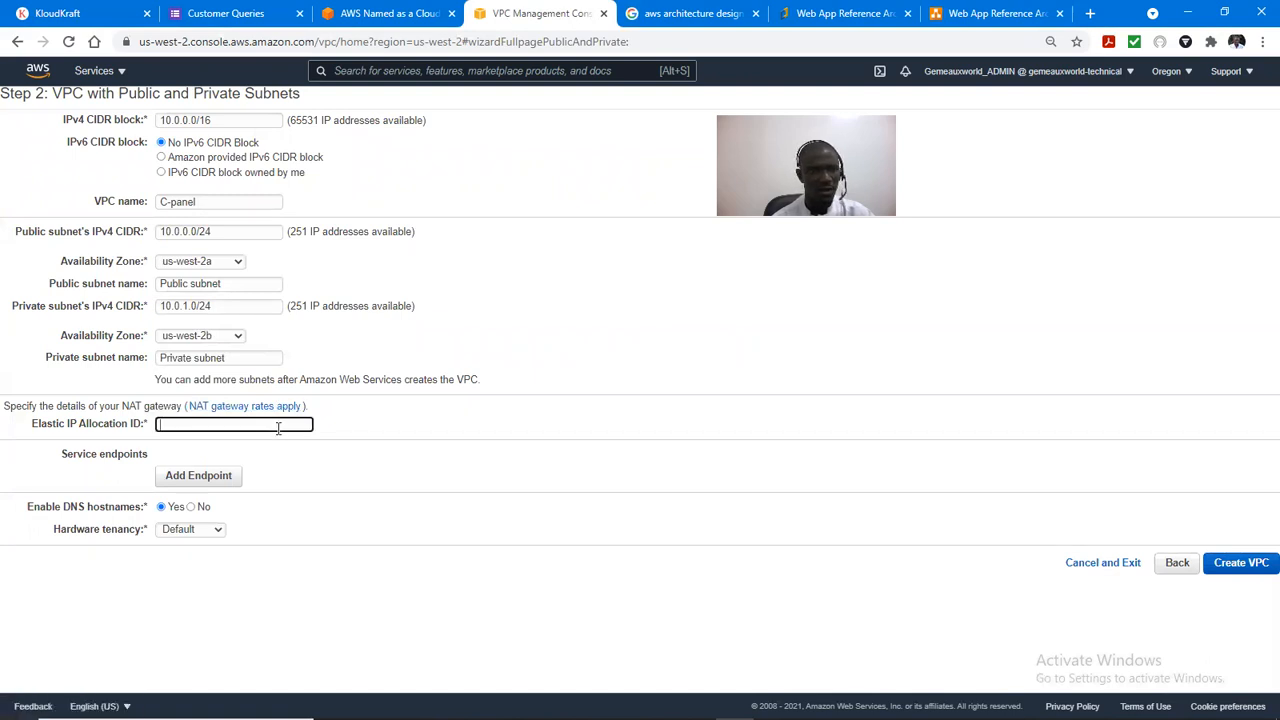
left_click(330, 447)
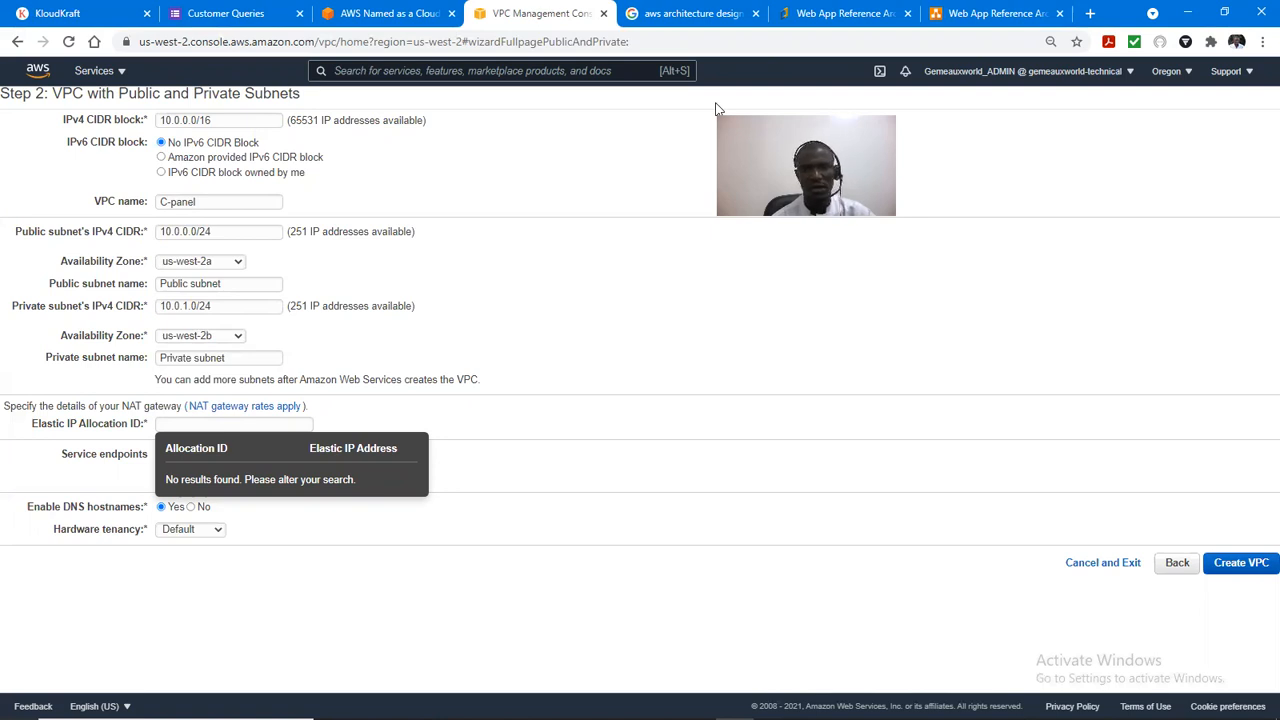
left_click(489, 320)
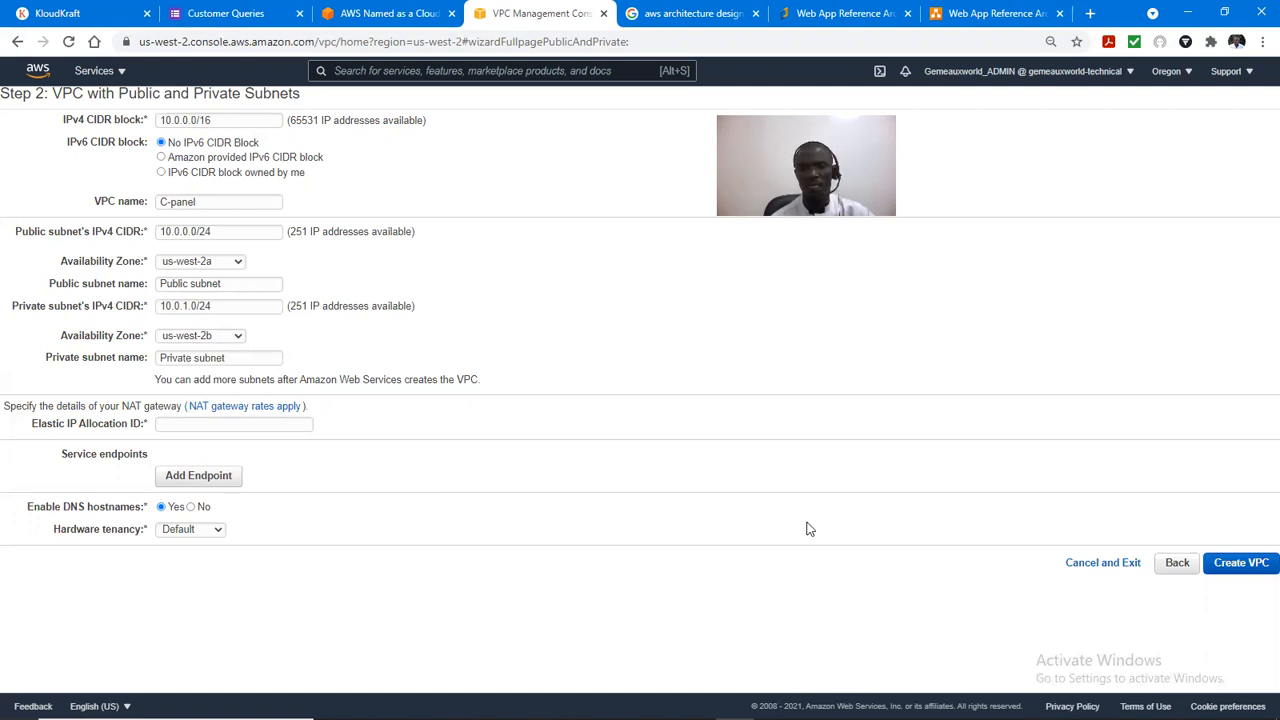
left_click(1243, 563)
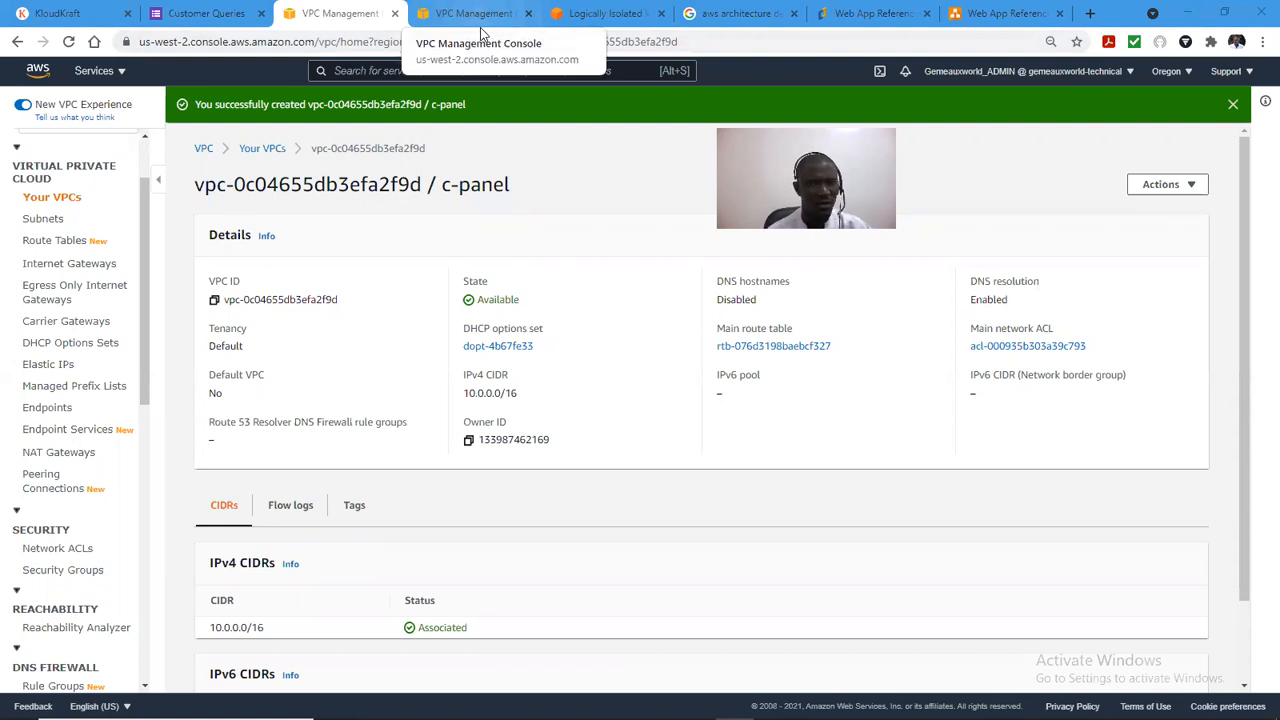
Step: Recheck the Elastic IP allocation options in the VPC wizard and return to the c-panel VPC's details
left_click(480, 32)
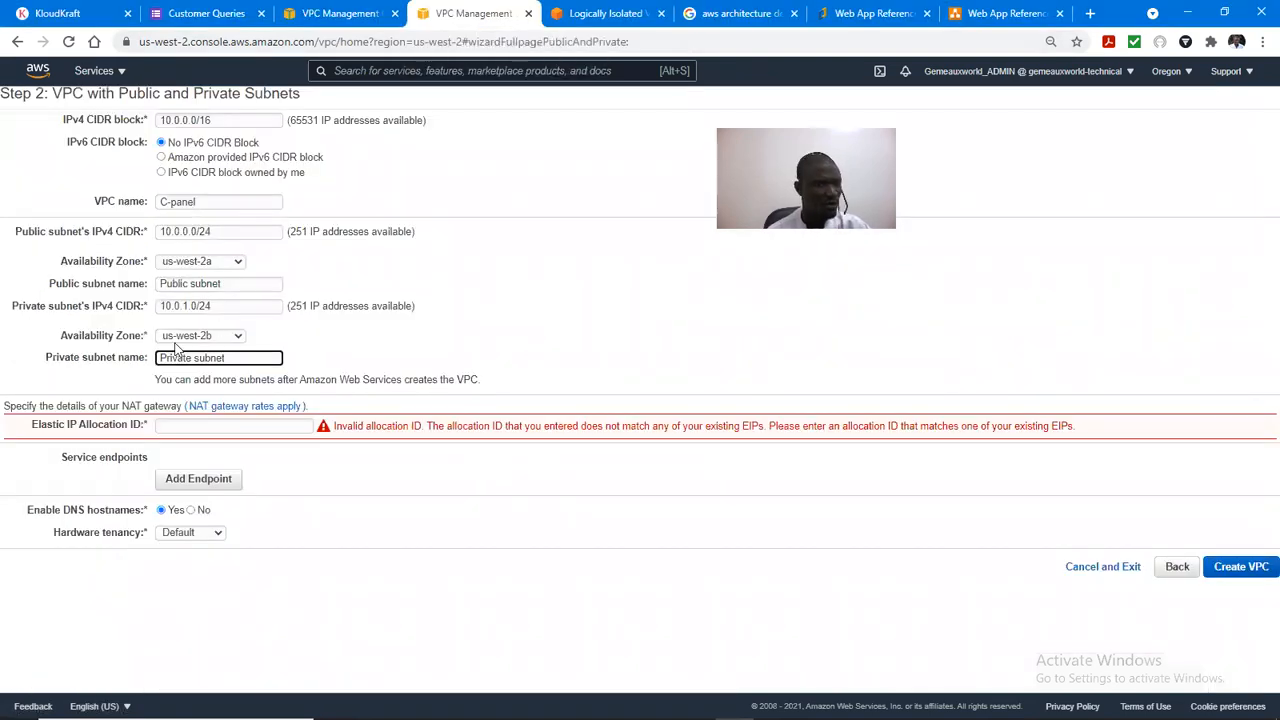
left_click(270, 427)
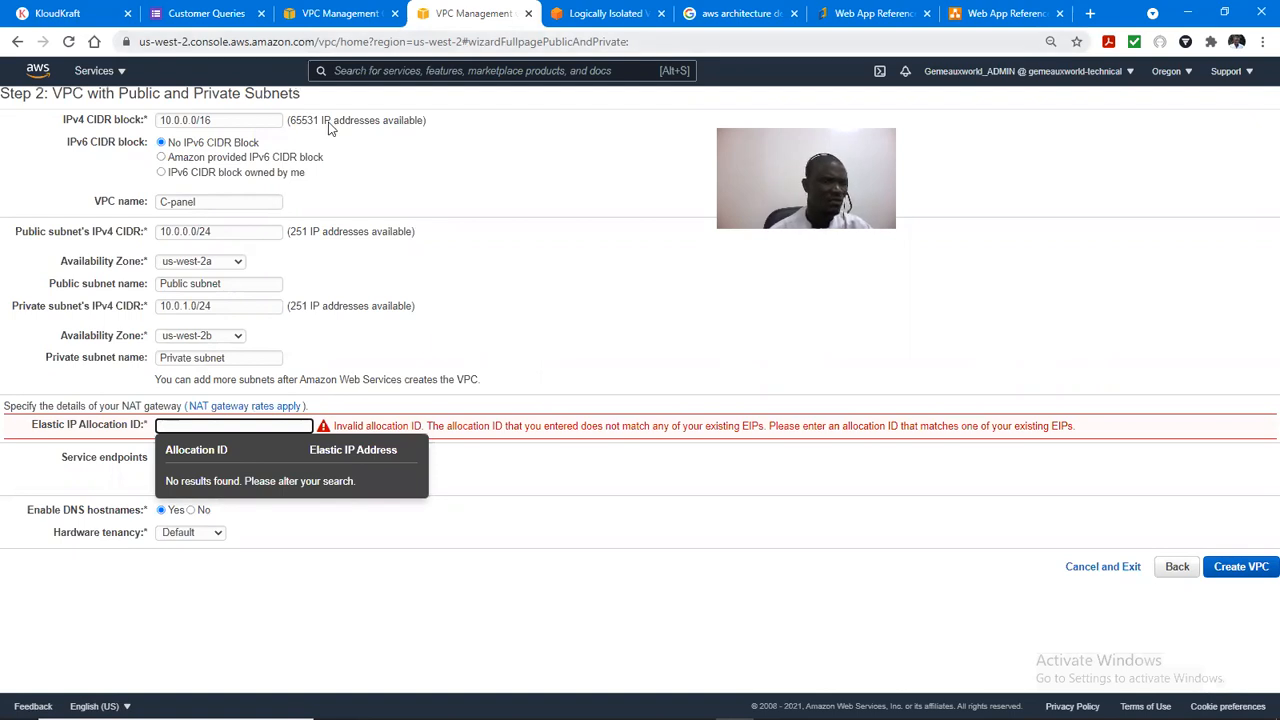
left_click(335, 13)
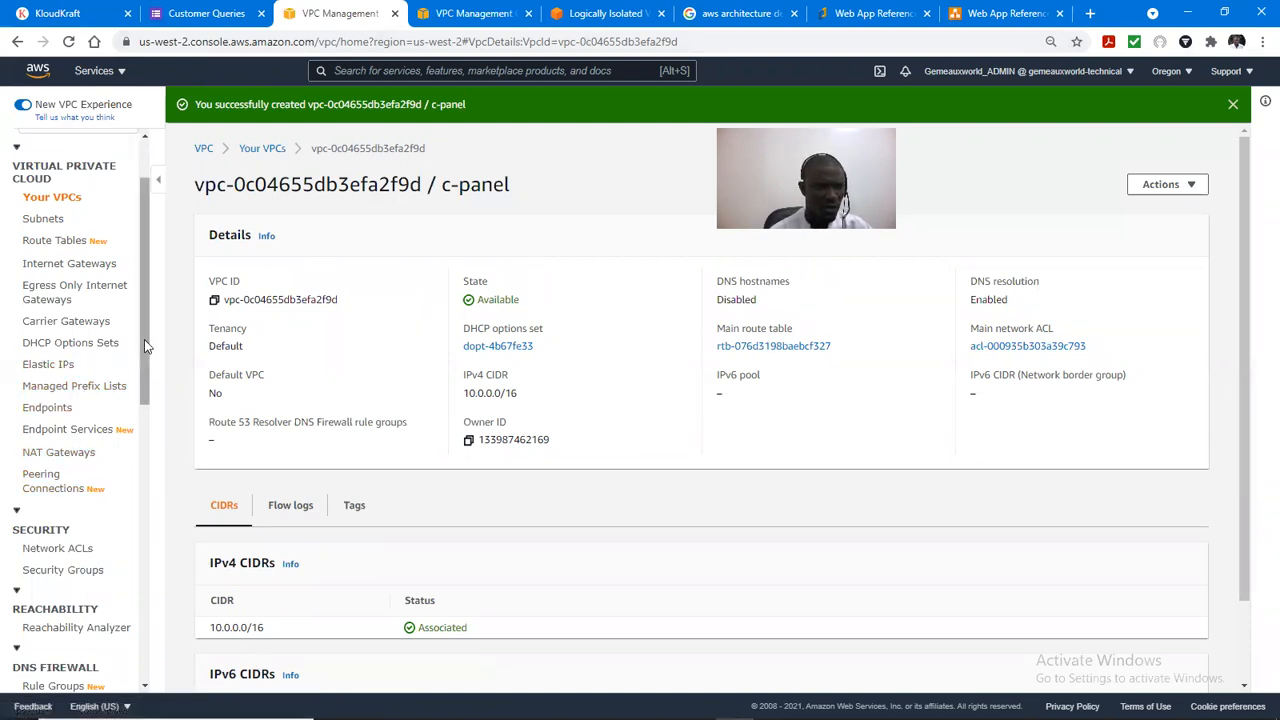
Step: Create an internet gateway with the name tag c-panel
left_click(68, 270)
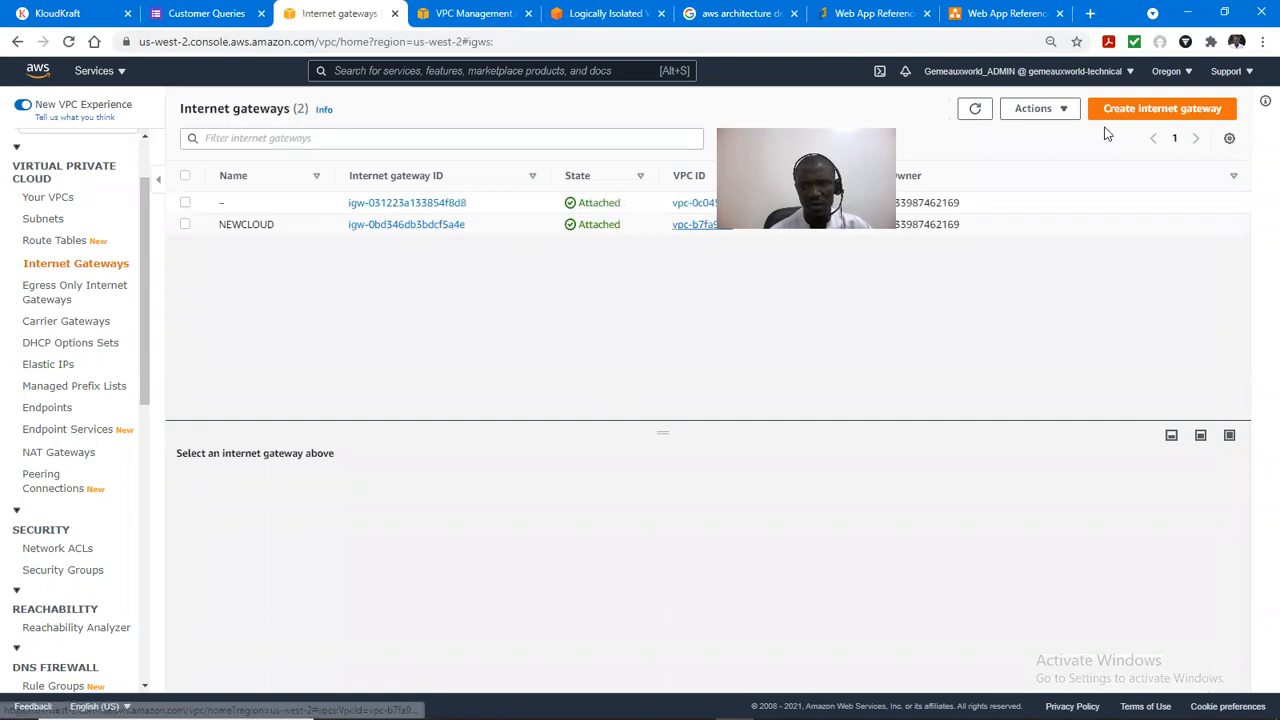
left_click(1123, 108)
left_click(344, 300)
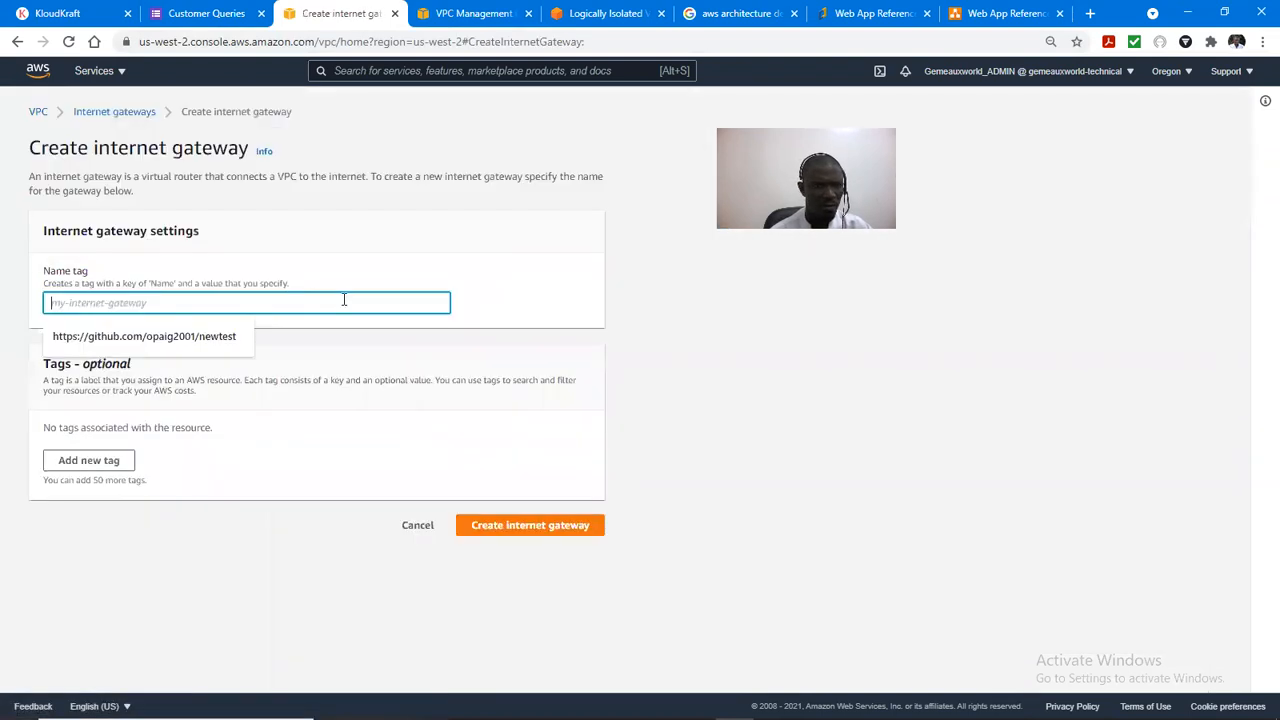
type("c-")
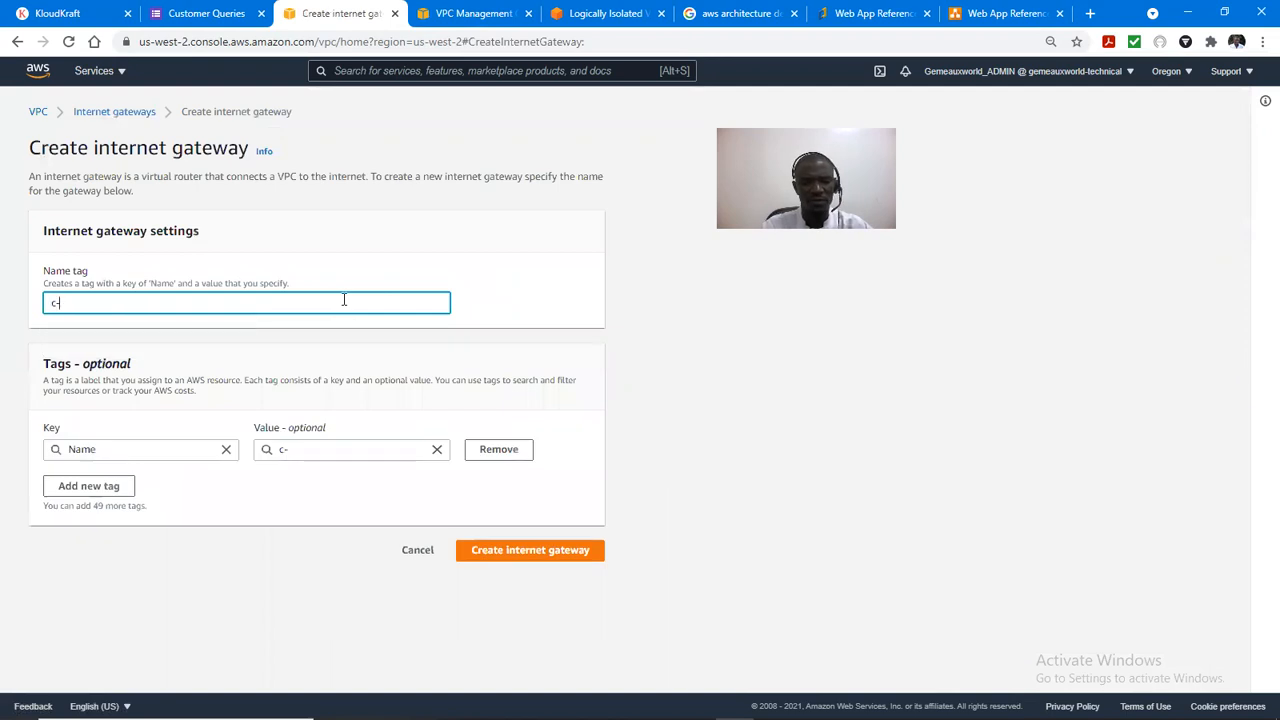
type("panel")
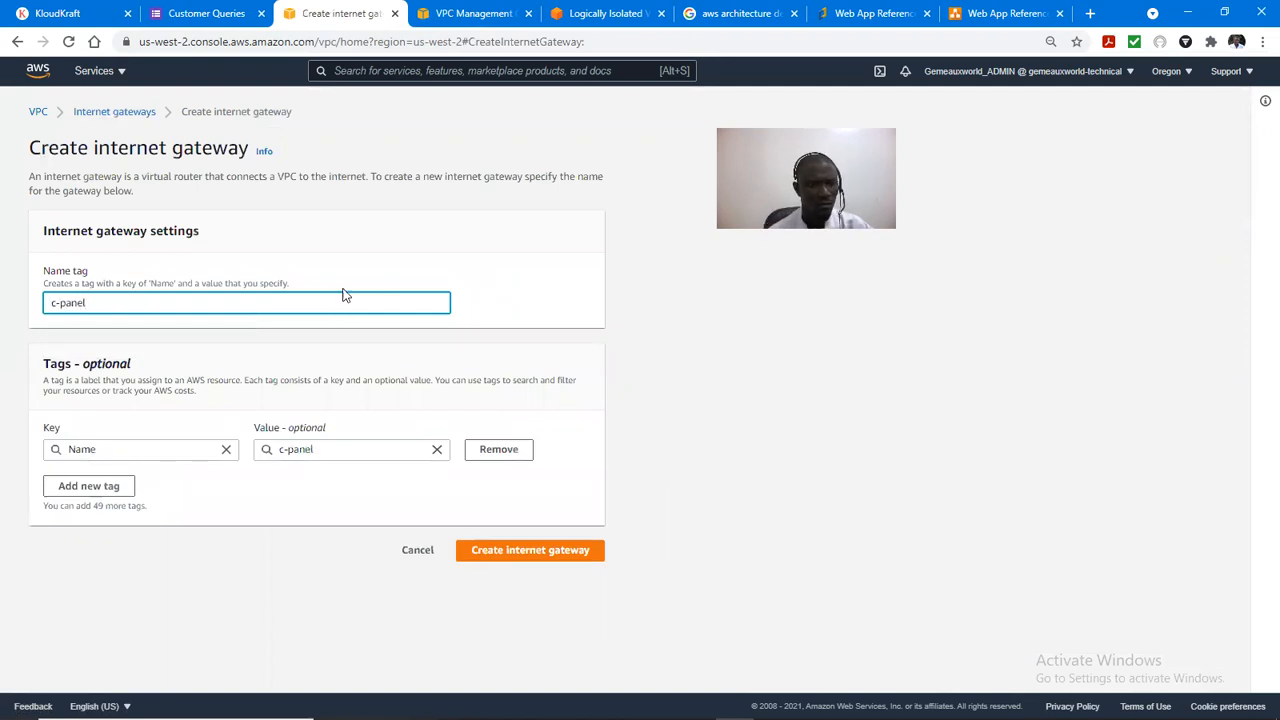
left_click(545, 562)
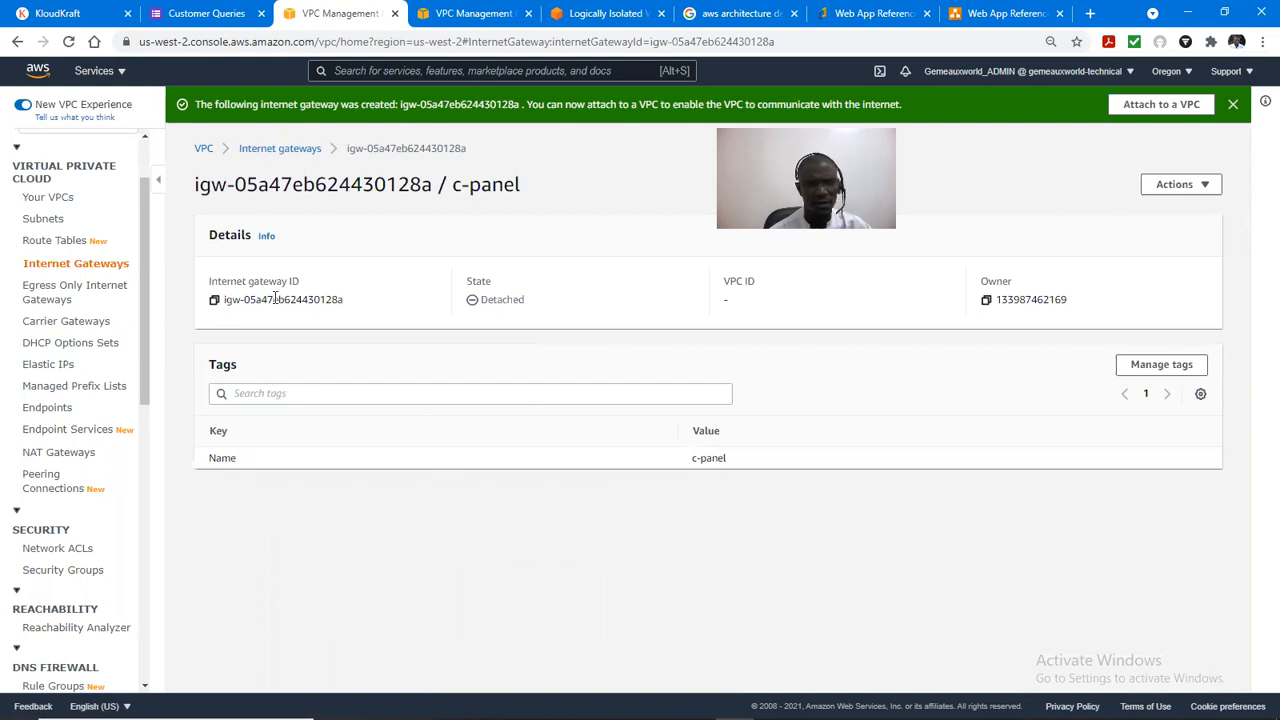
Step: Attach the c-panel internet gateway to the c-panel VPC
left_click(1204, 186)
left_click(1175, 207)
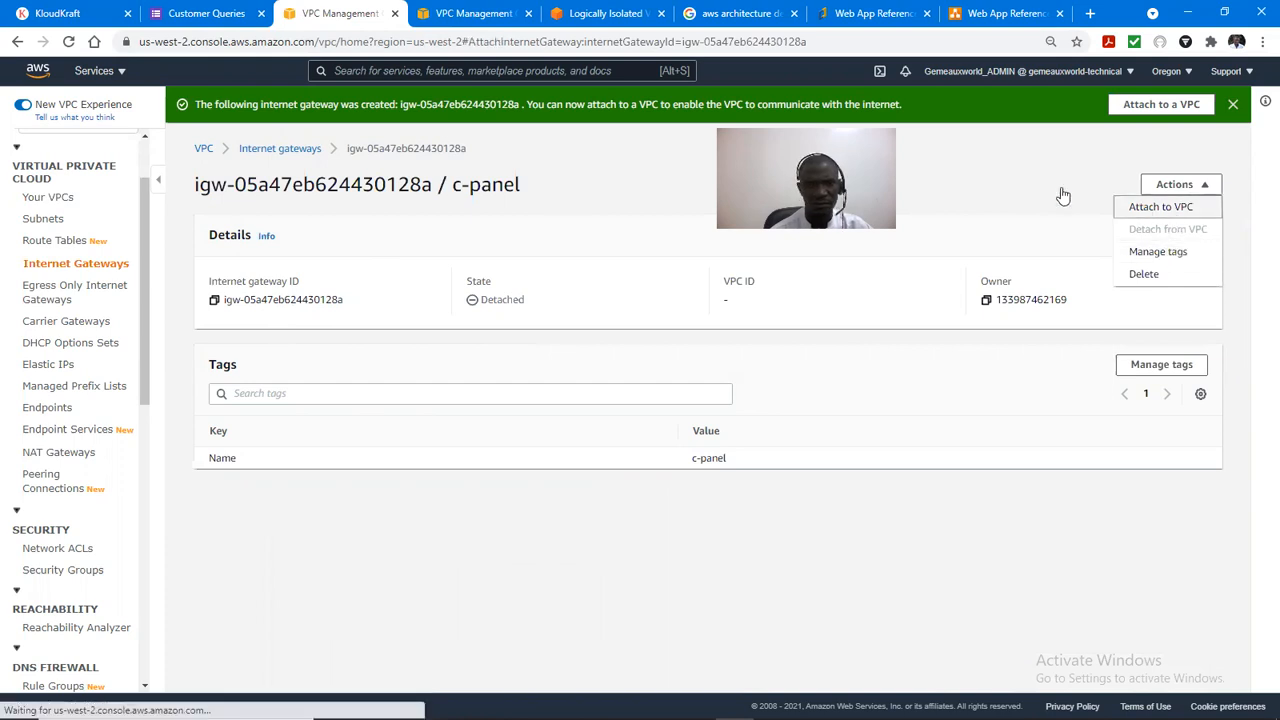
left_click(227, 286)
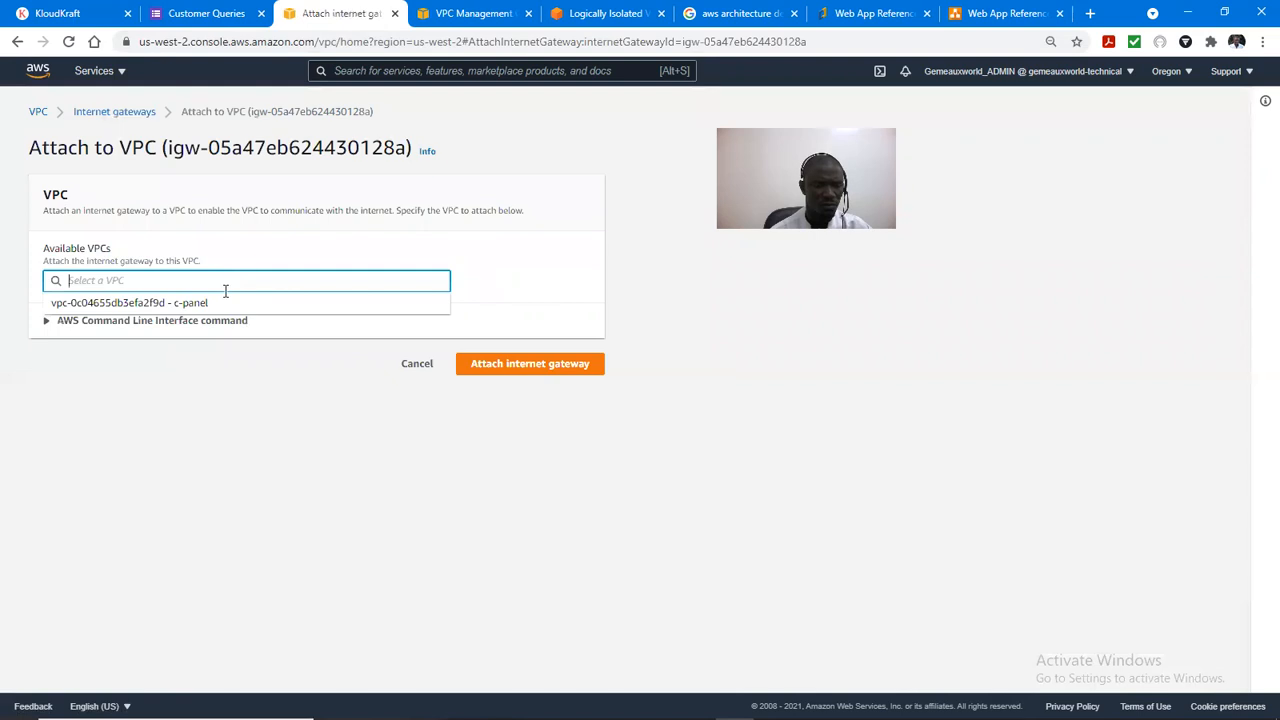
left_click(223, 305)
left_click(563, 372)
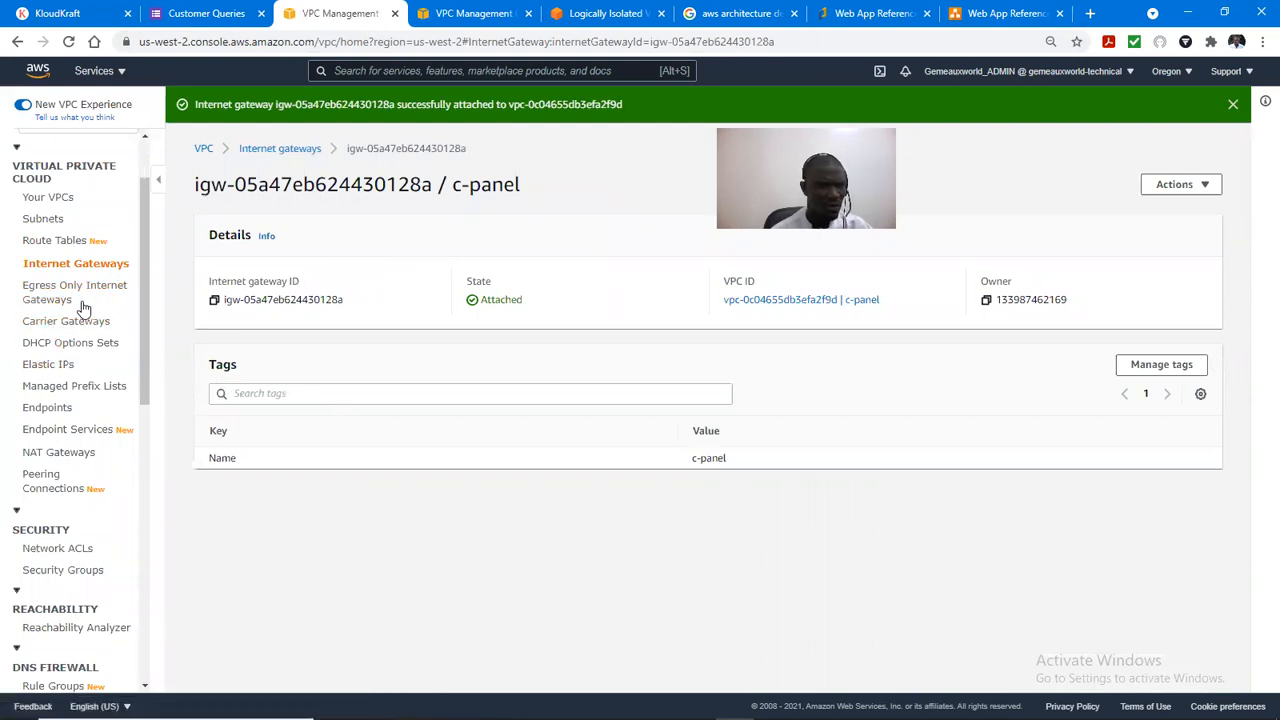
Step: Start a new subnet in the c-panel VPC and name it cpanel1
left_click_drag(144, 349, 162, 282)
scroll(141, 498, "down", 1)
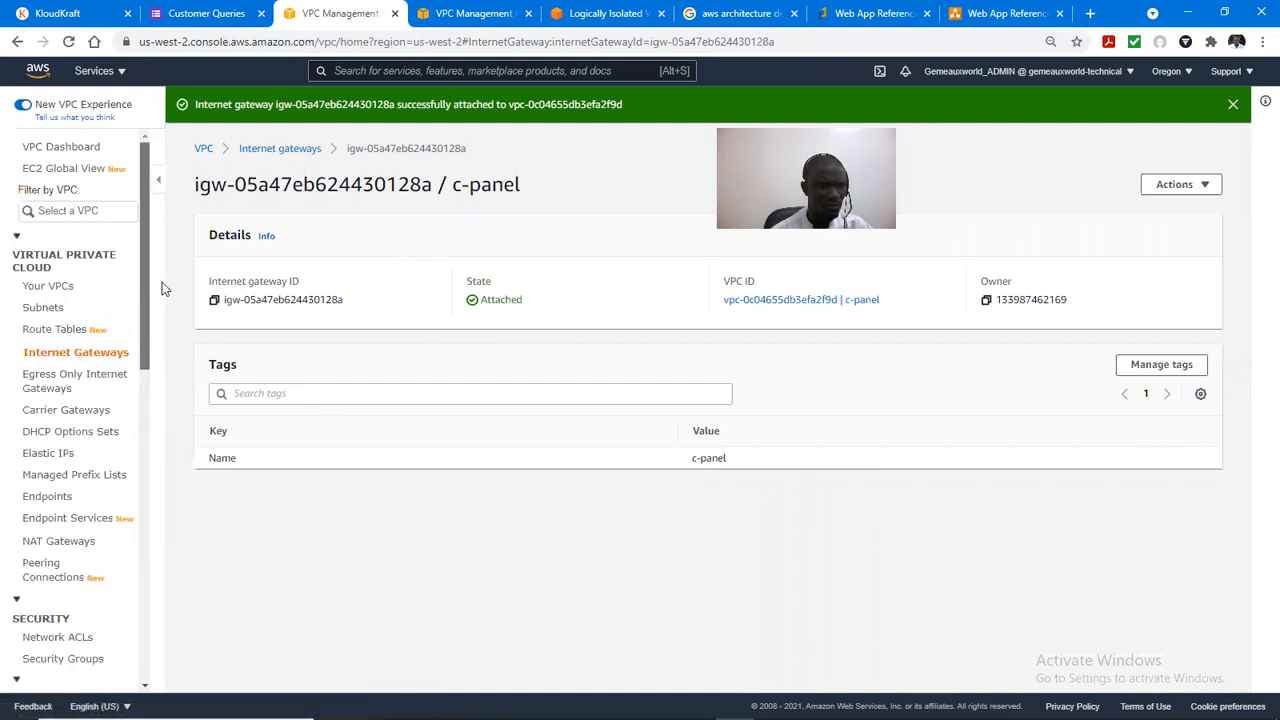
left_click(68, 308)
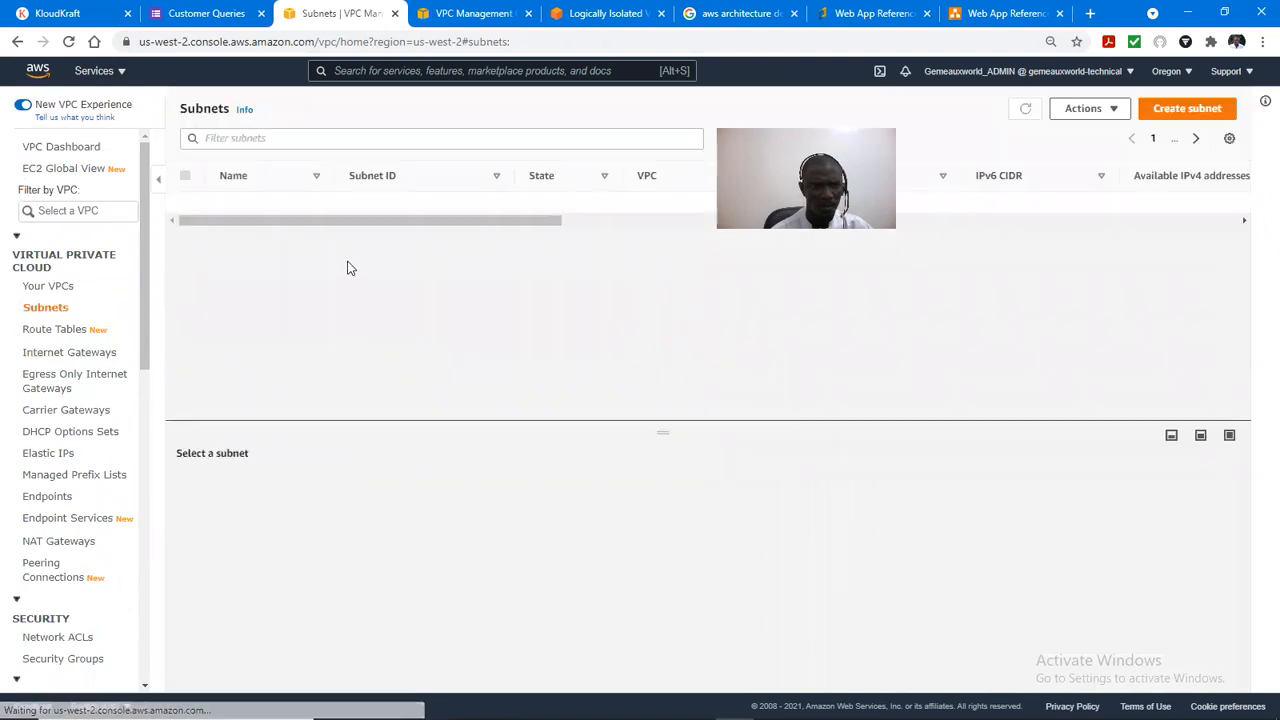
left_click(1180, 110)
left_click(407, 268)
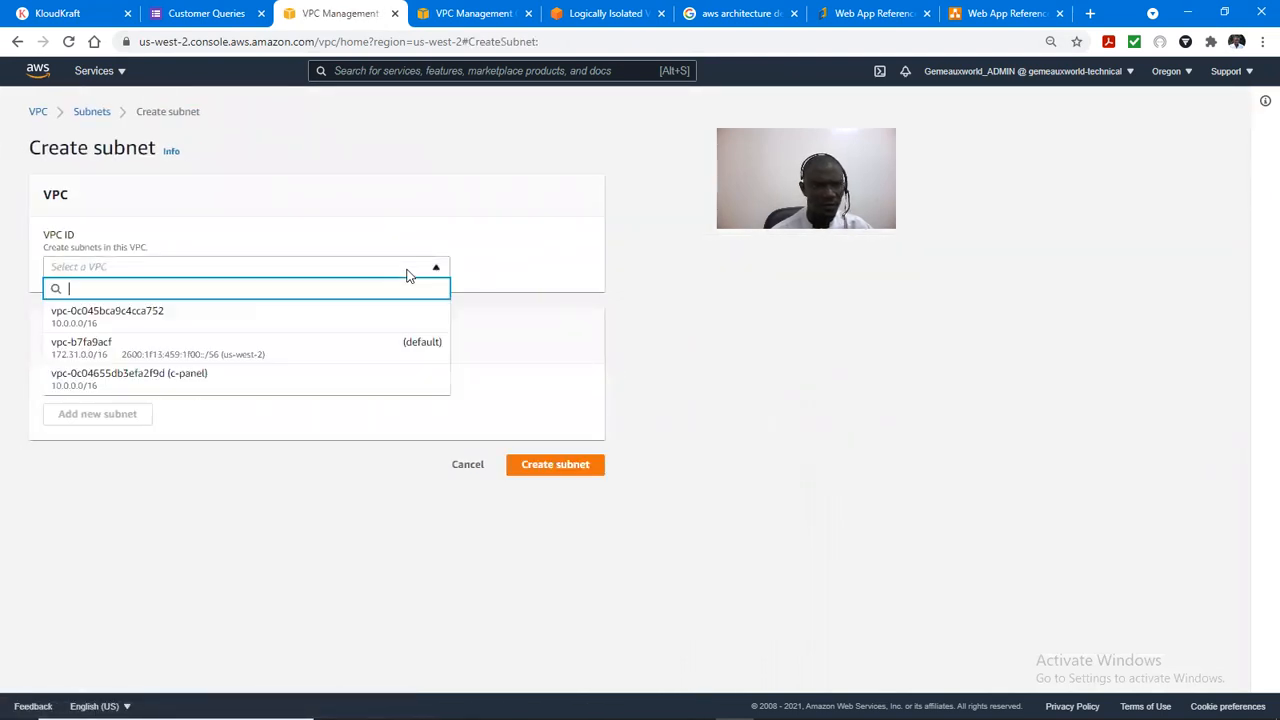
left_click(314, 378)
left_click(92, 517)
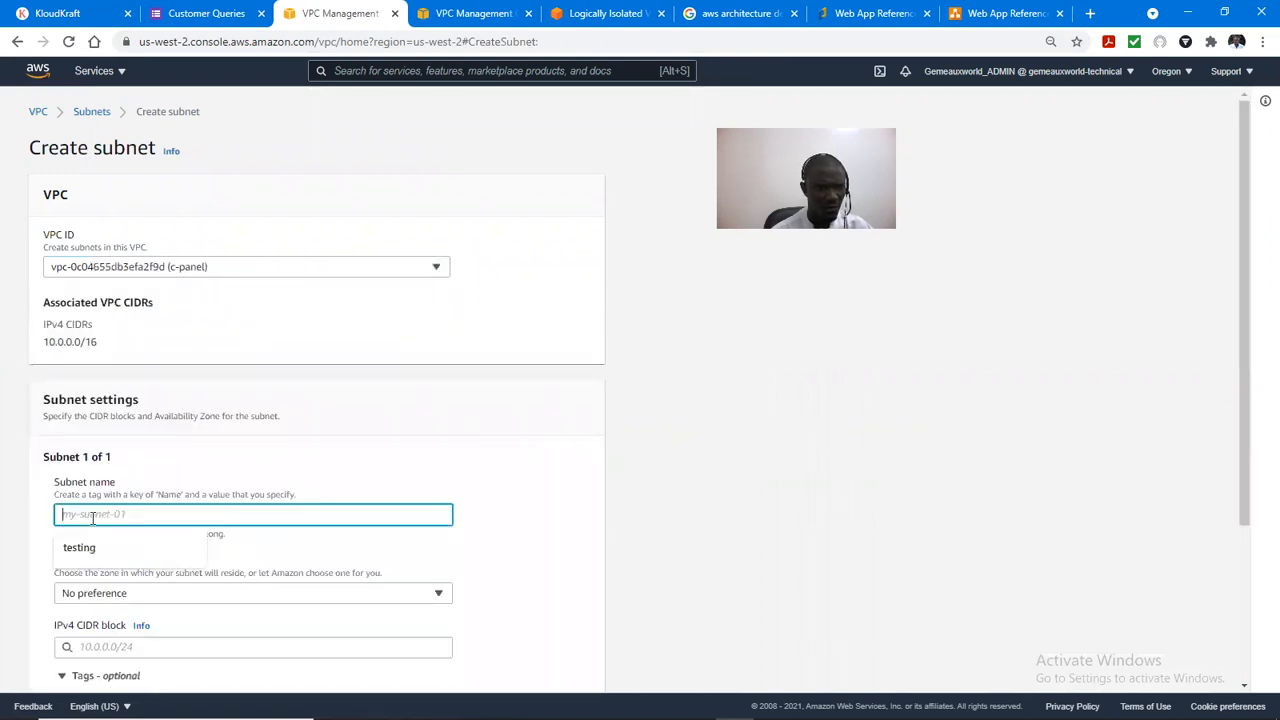
type("cpanel1")
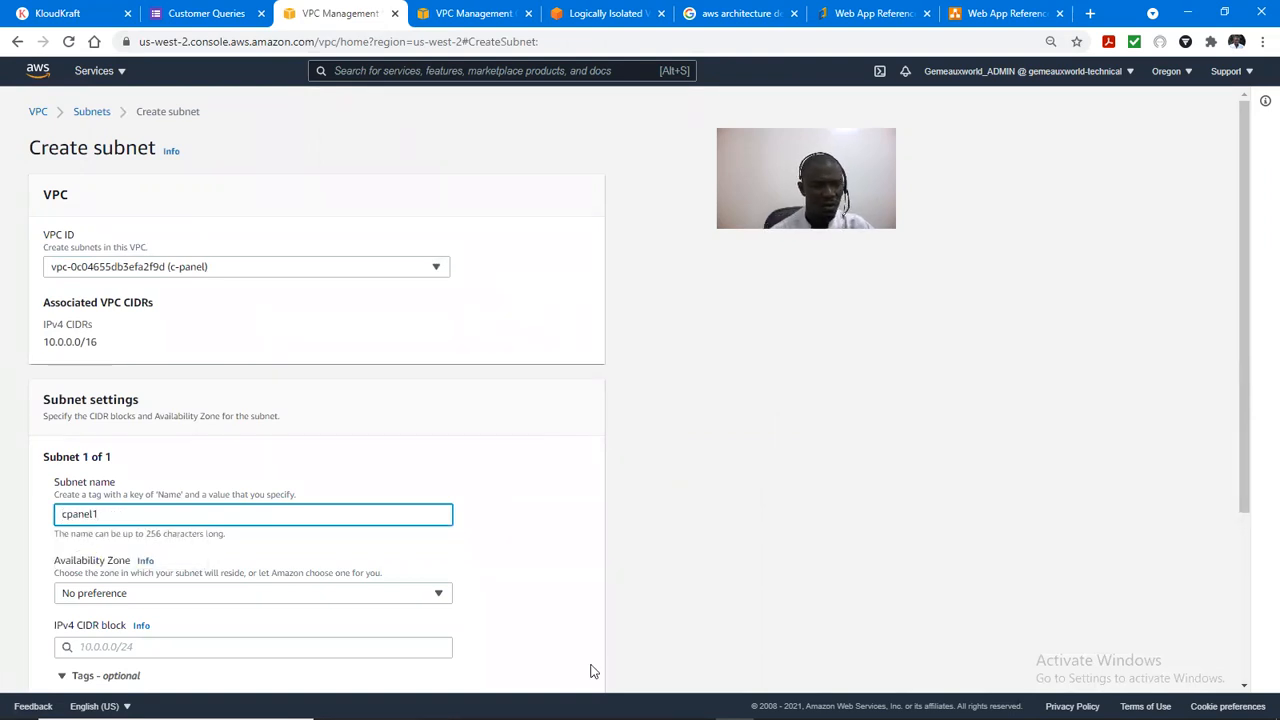
Step: Place the cpanel1 subnet in availability zone us-west-2a and set its IPv4 CIDR block to 10.0.1.0/24
left_click(373, 600)
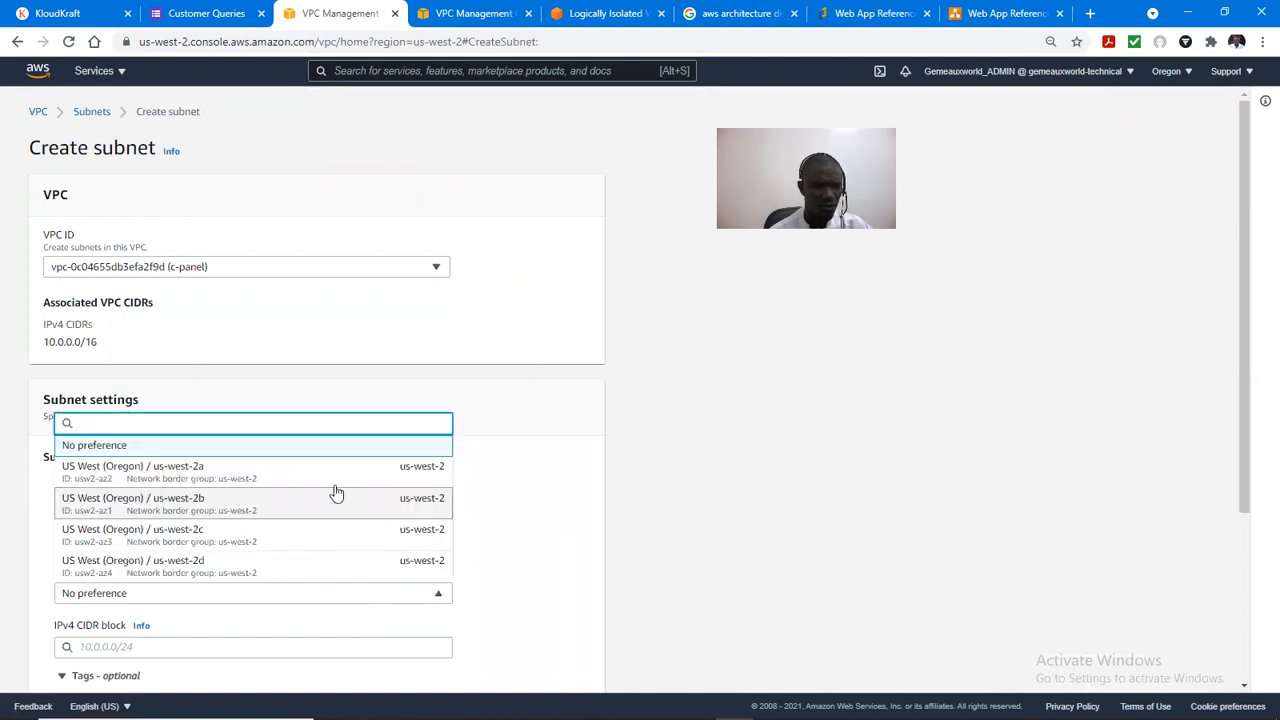
left_click(337, 476)
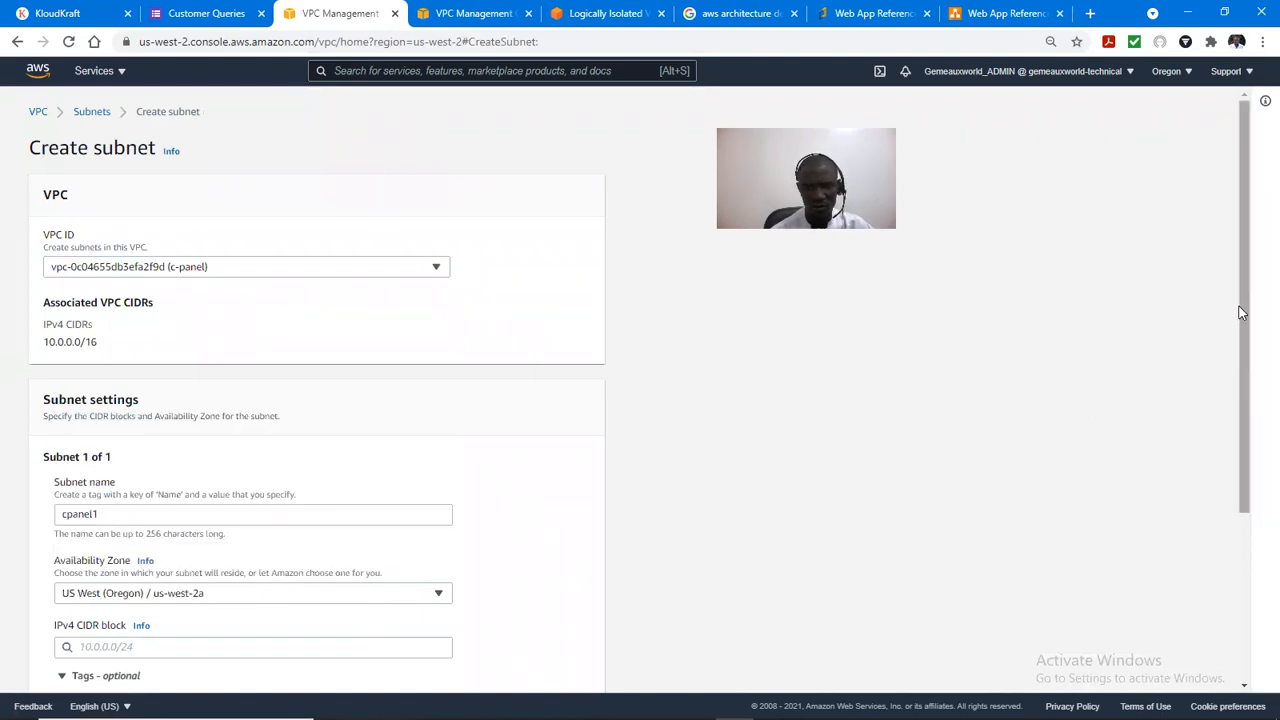
left_click_drag(1240, 306, 1257, 457)
left_click(188, 436)
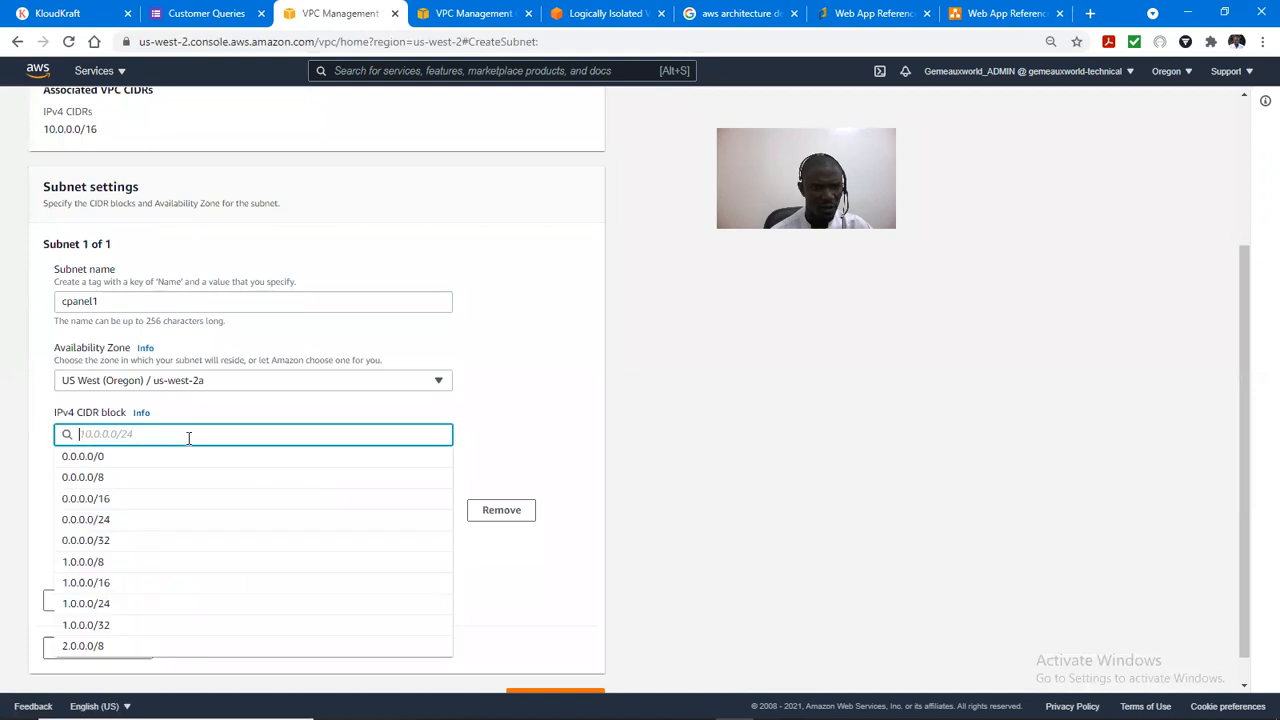
type("10.0")
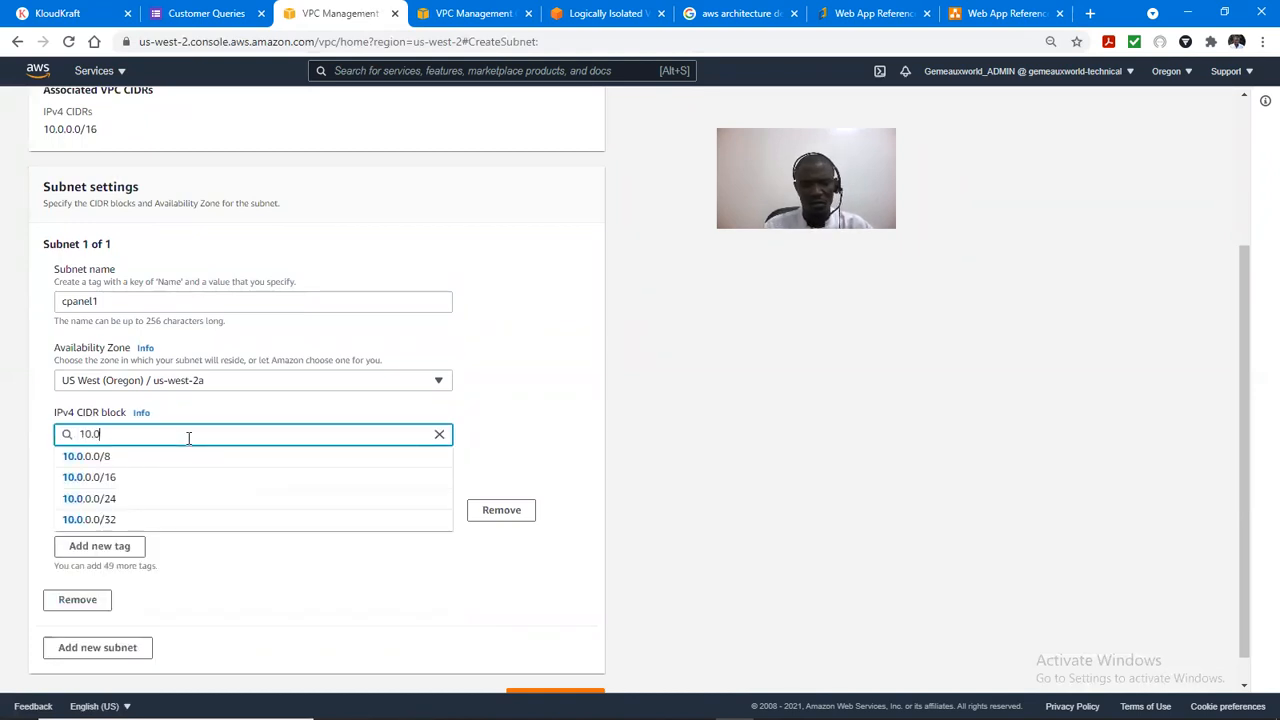
type(".1")
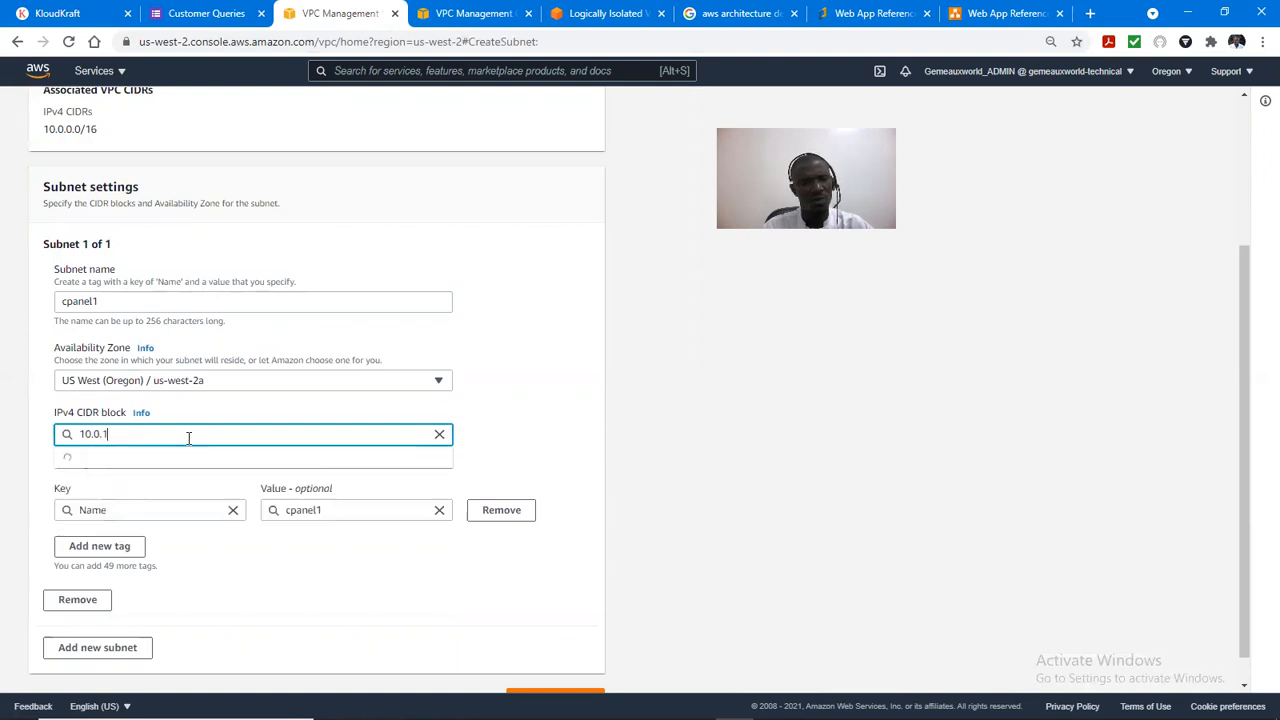
type(".0/24")
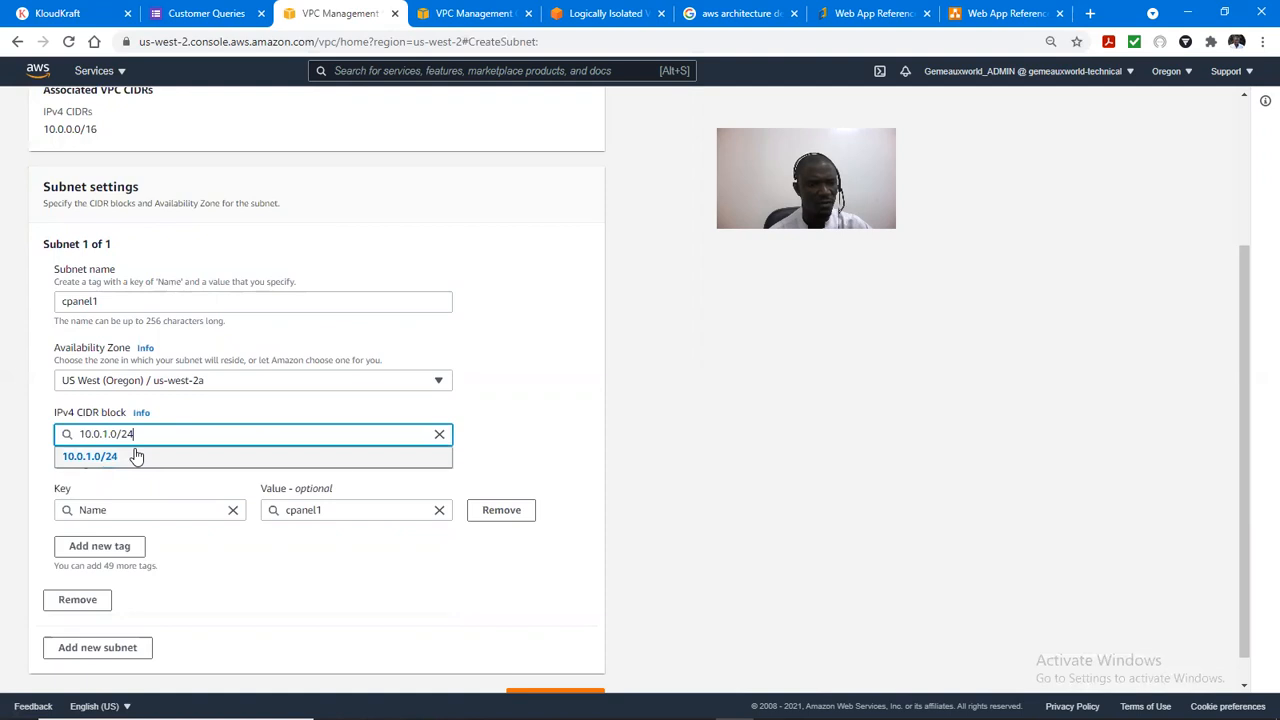
left_click(160, 455)
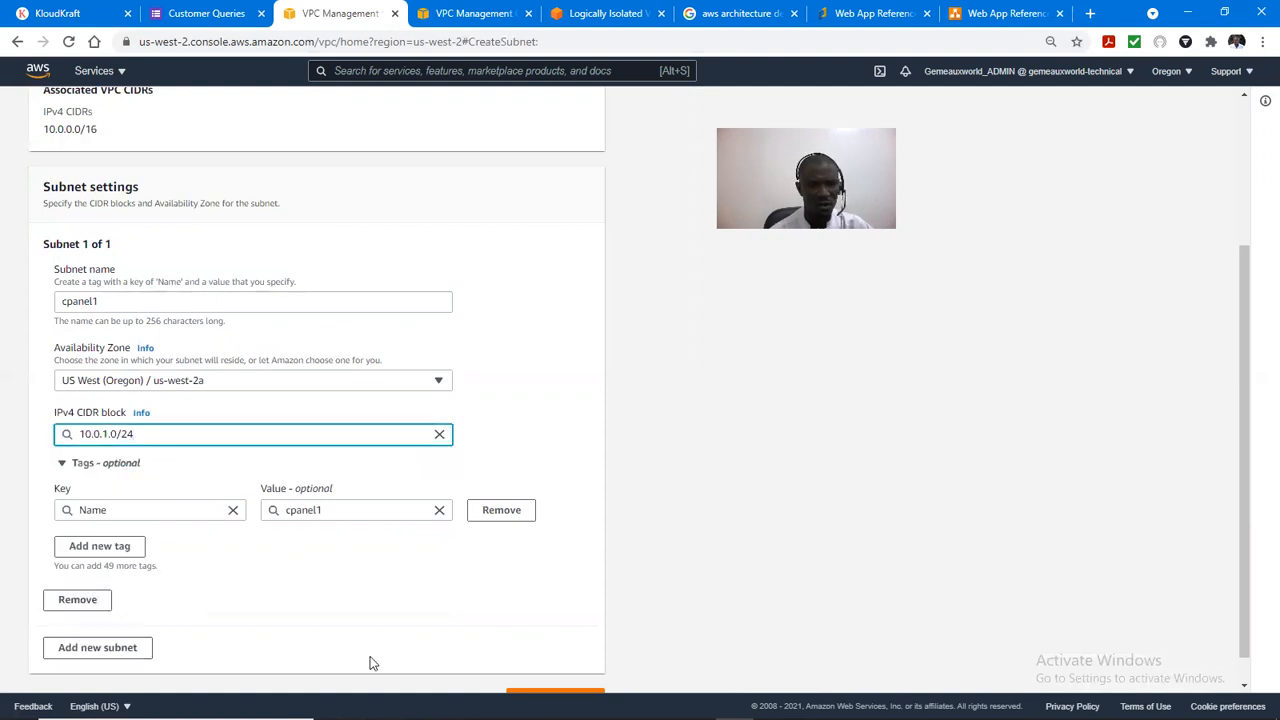
Step: Extend the subnet name to cpanel1-public and create the subnet
scroll(1246, 430, "down", 1)
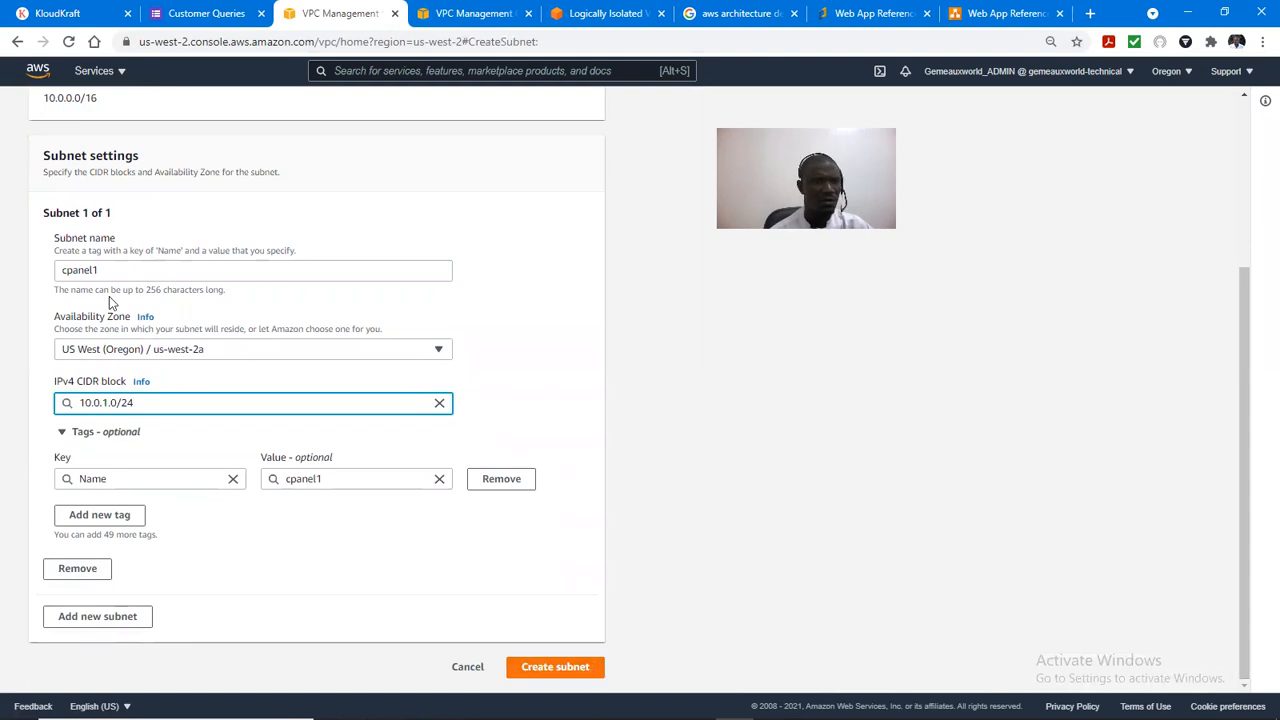
left_click(106, 271)
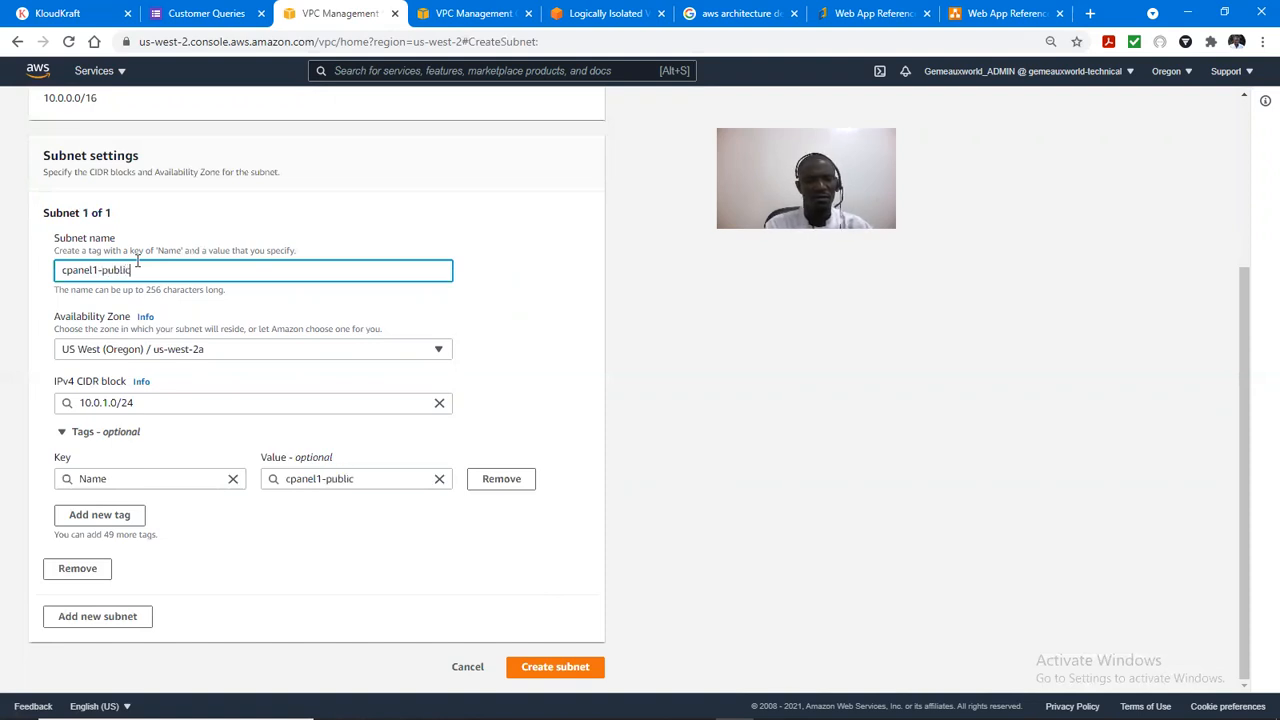
left_click(560, 667)
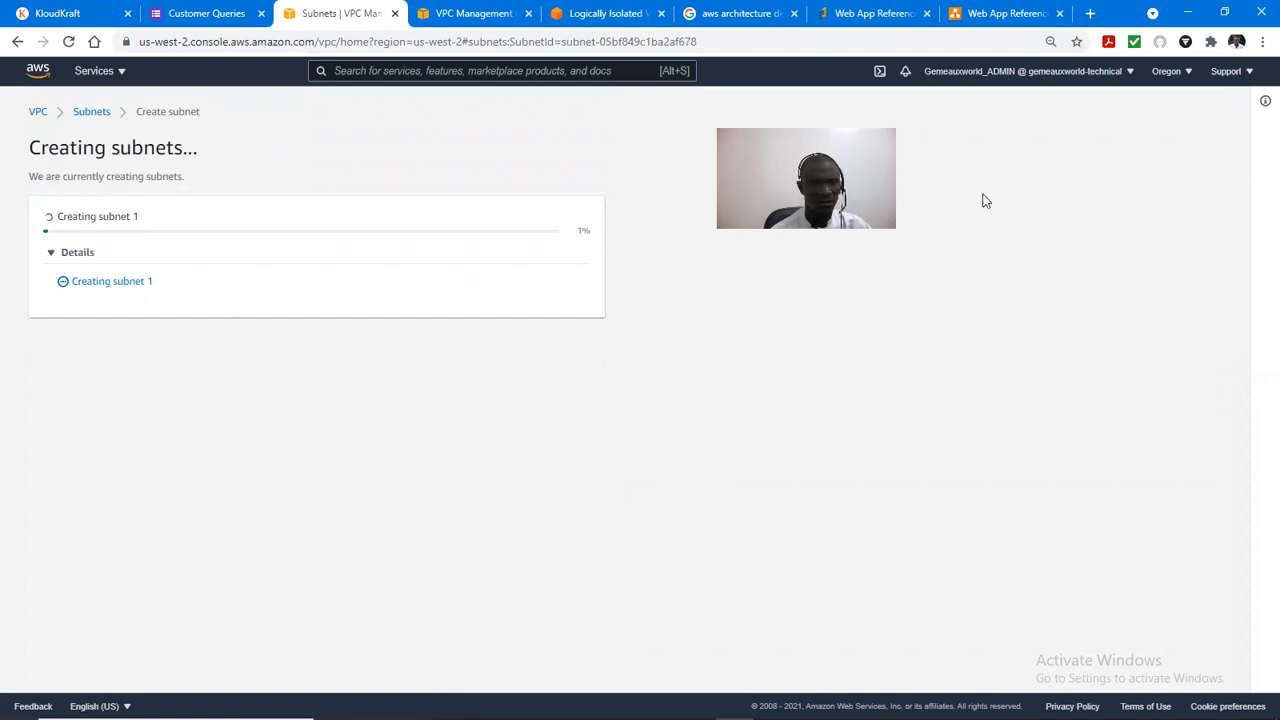
Step: Start another subnet in the c-panel VPC, named c-pane2-private, in availability zone us-west-2b
left_click(325, 269)
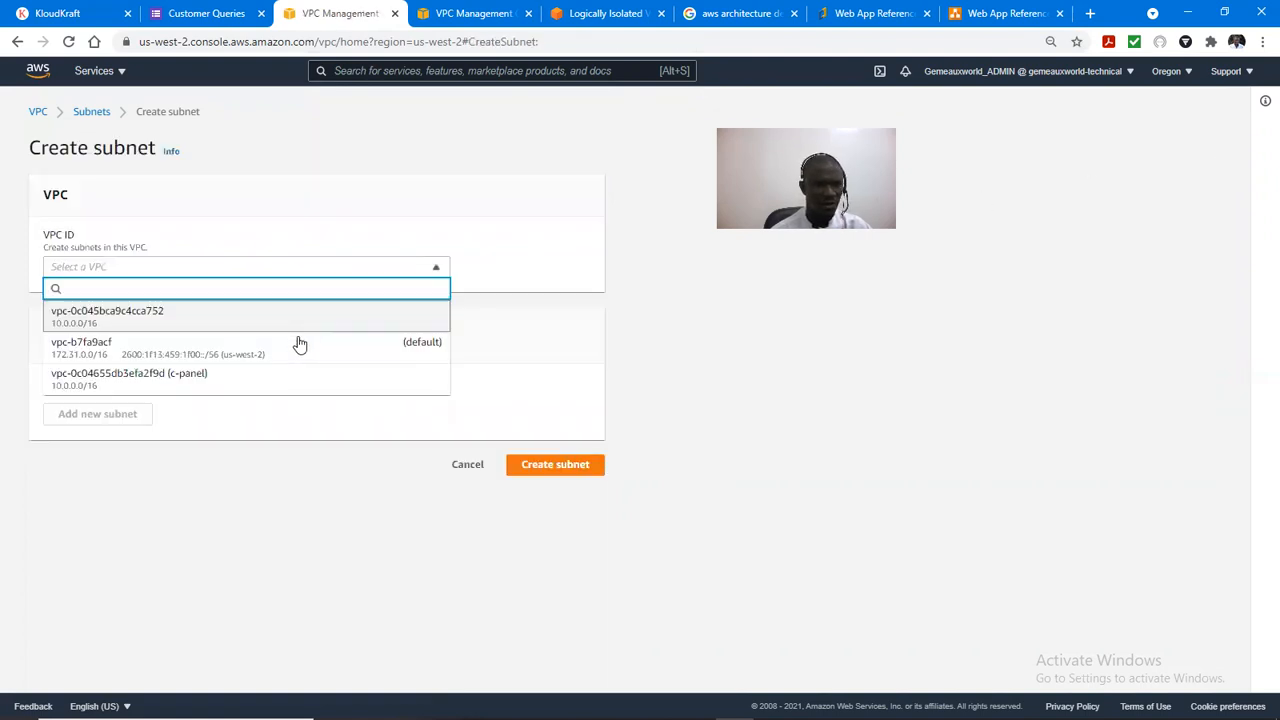
left_click(301, 376)
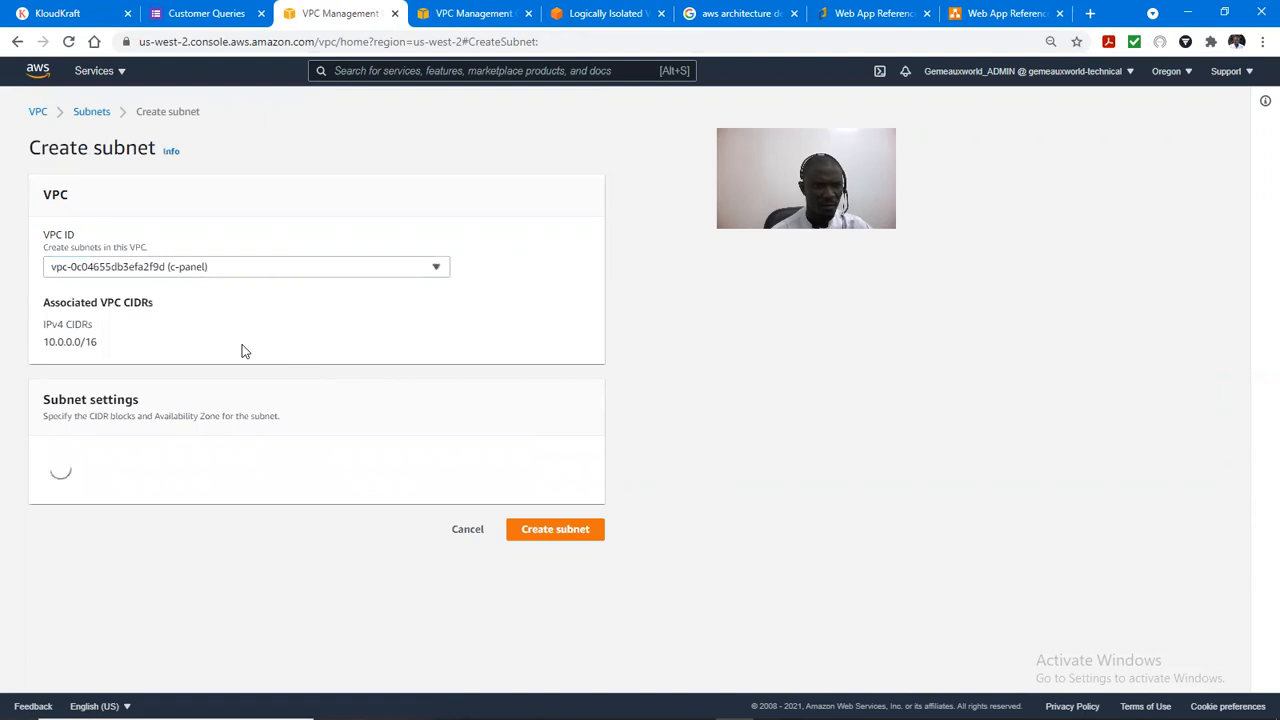
left_click(130, 515)
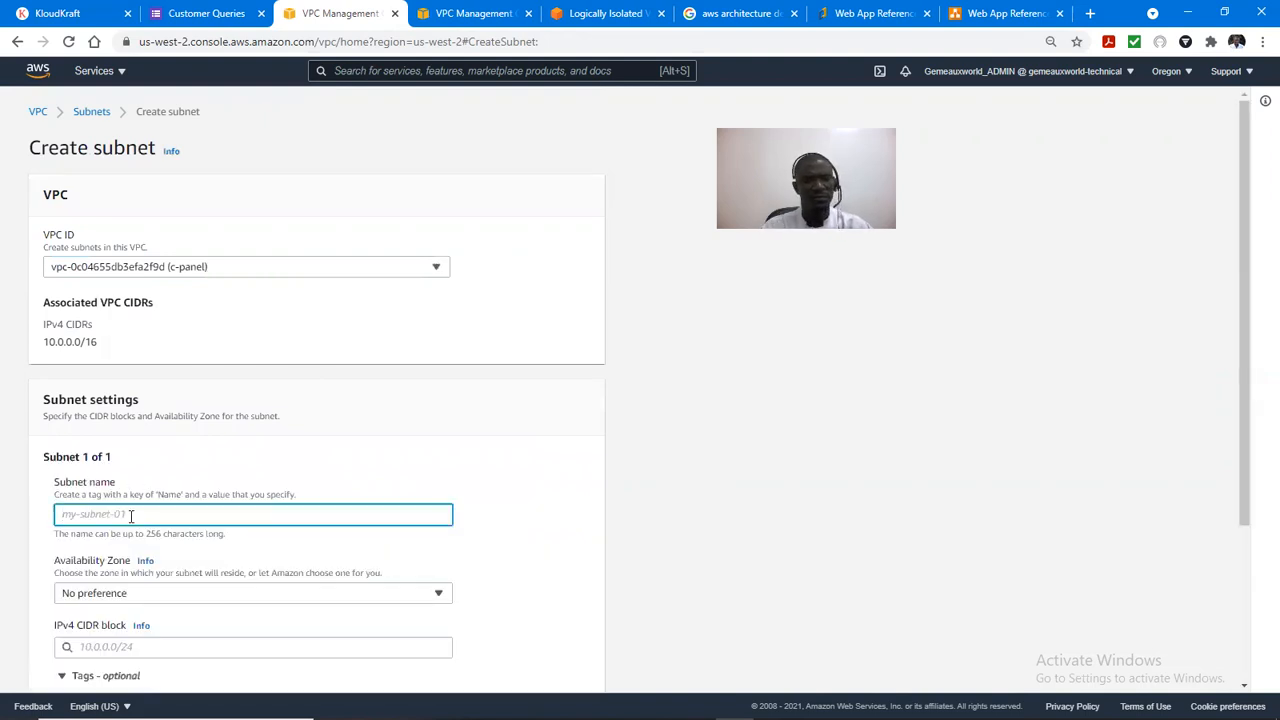
type("c-pane2-private")
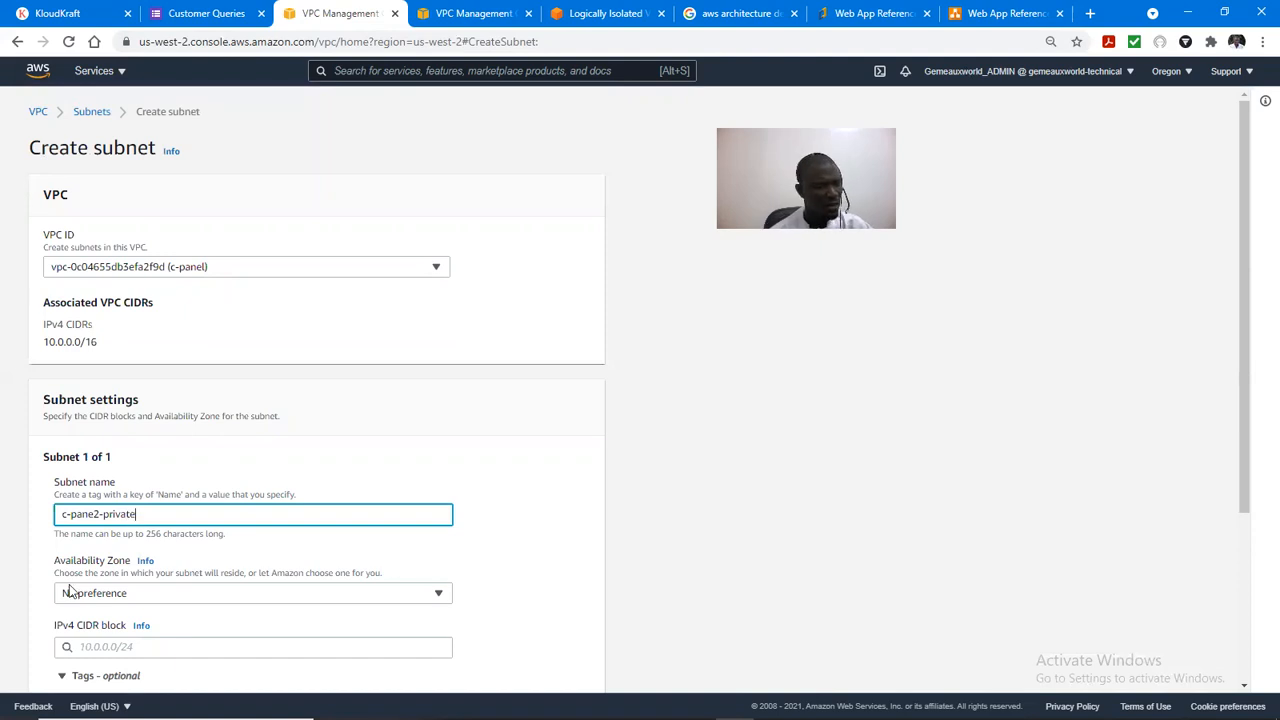
left_click(70, 591)
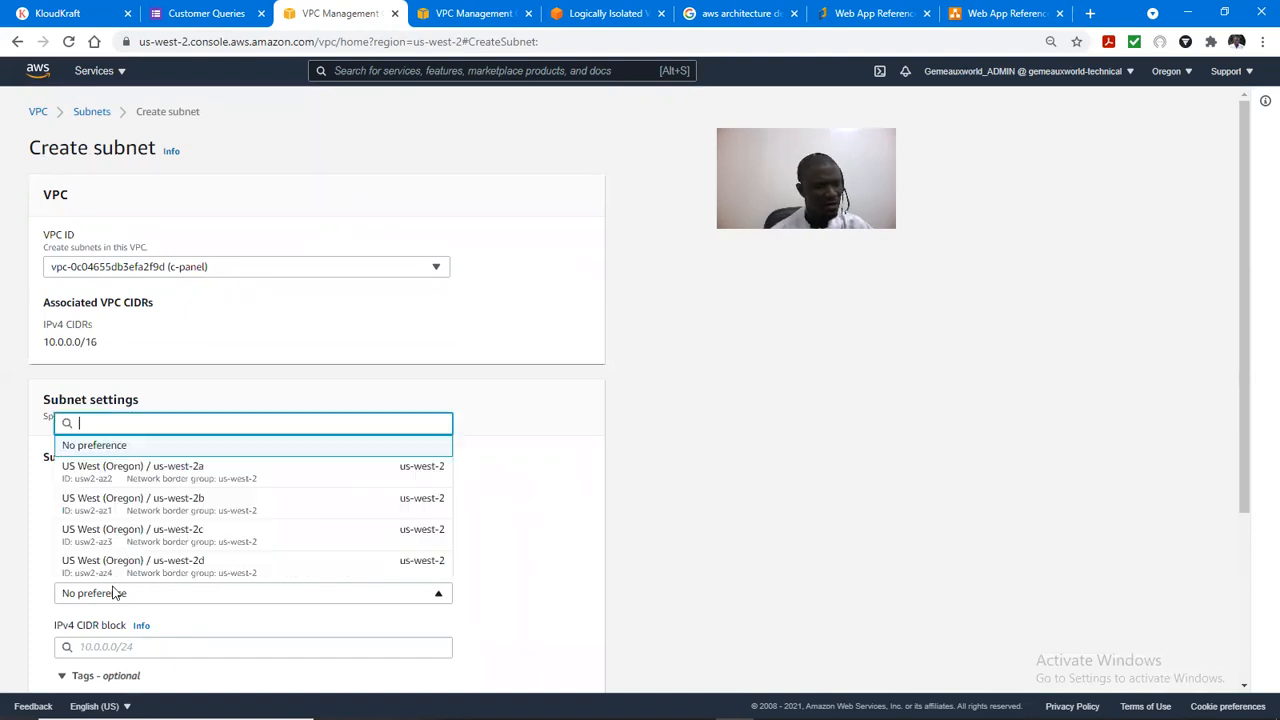
left_click(172, 498)
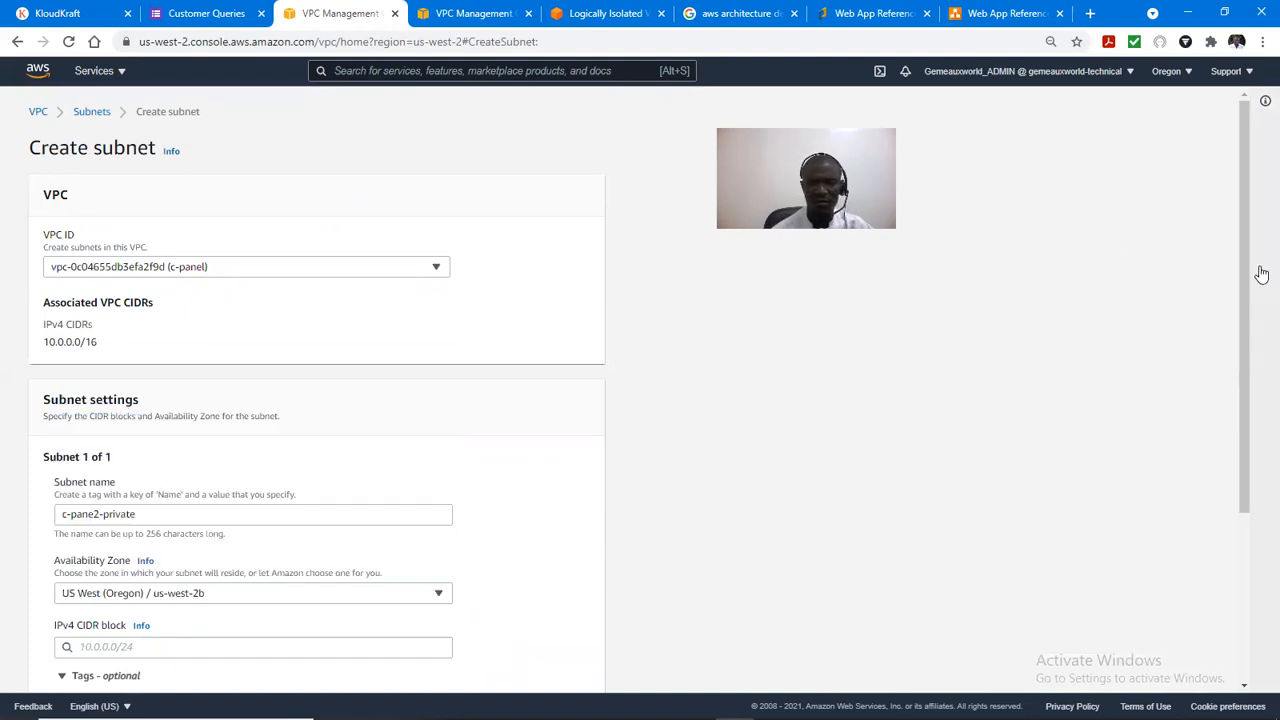
Step: Set the c-pane2-private subnet's IPv4 CIDR block to 10.0.2.0/24 and create the subnet
left_click_drag(1244, 216, 1218, 410)
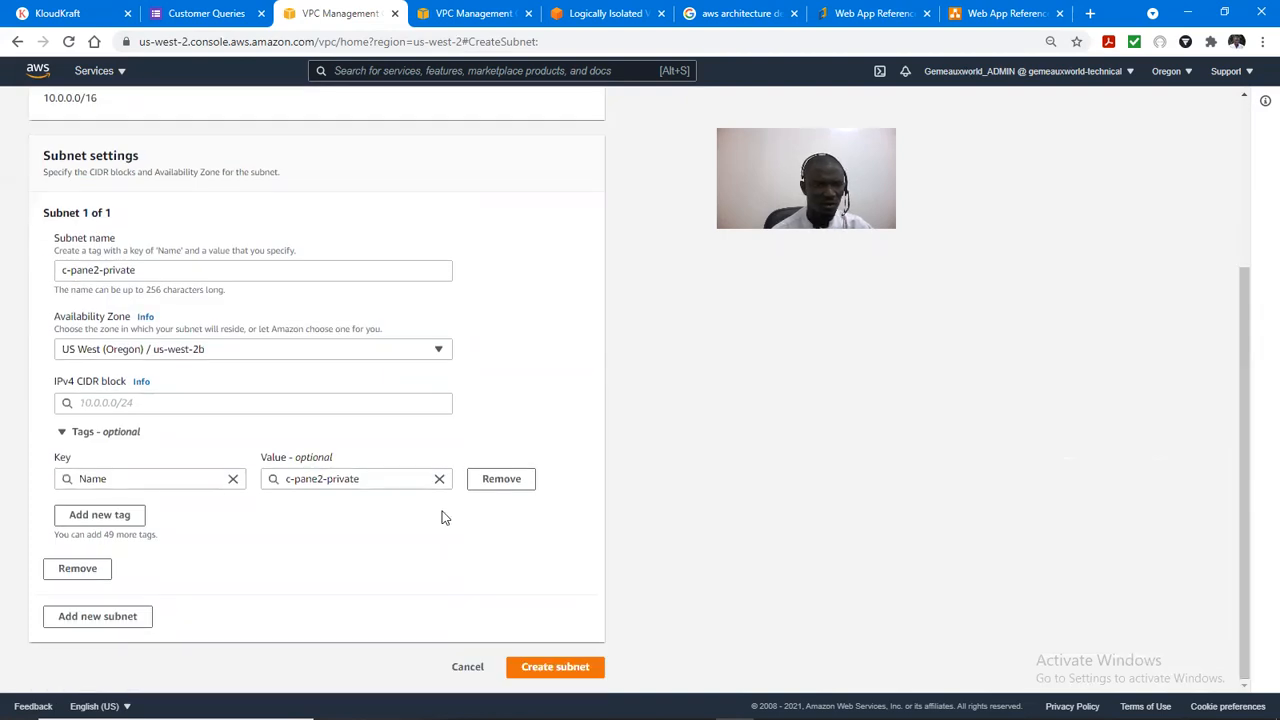
left_click(192, 404)
type("10.0")
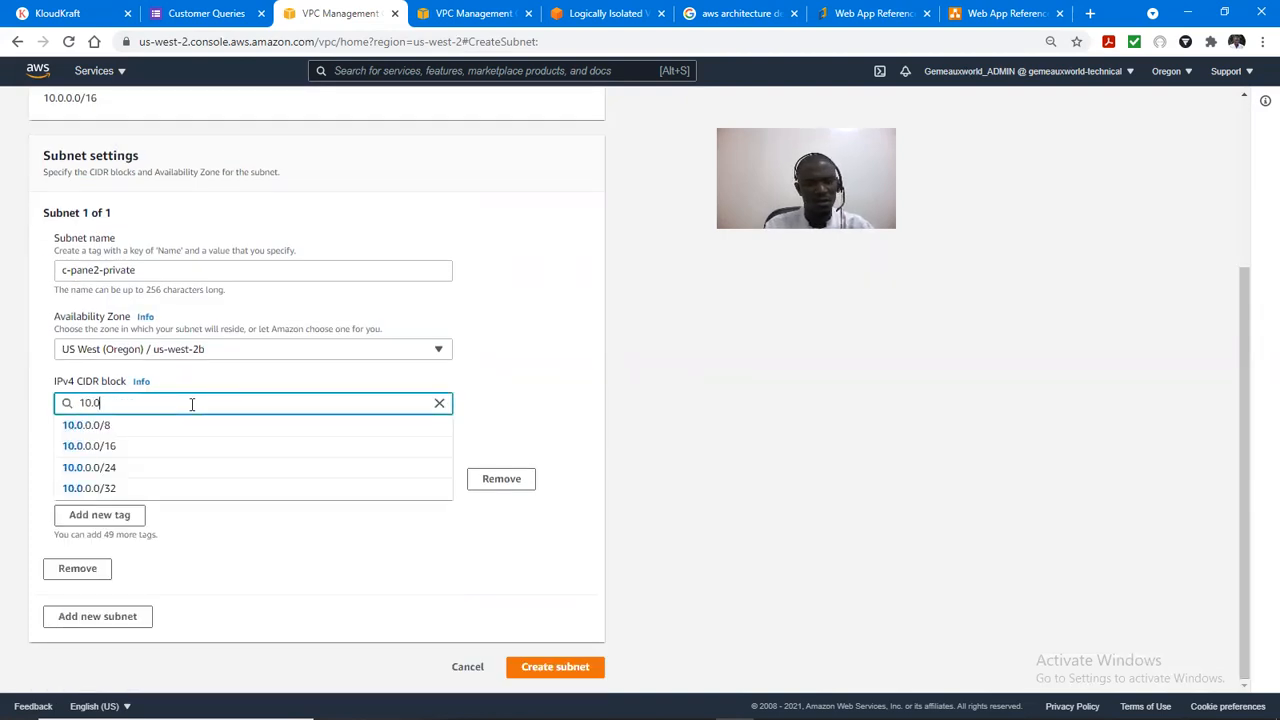
type(".2.0")
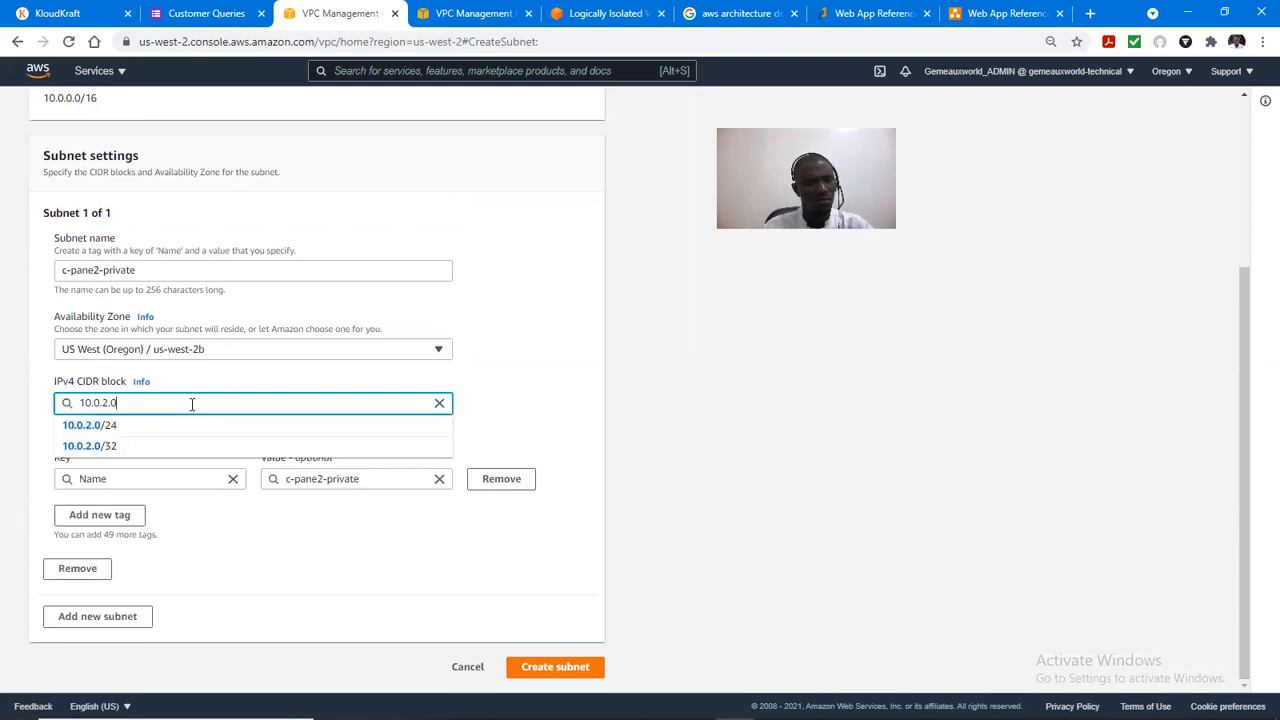
type("/24")
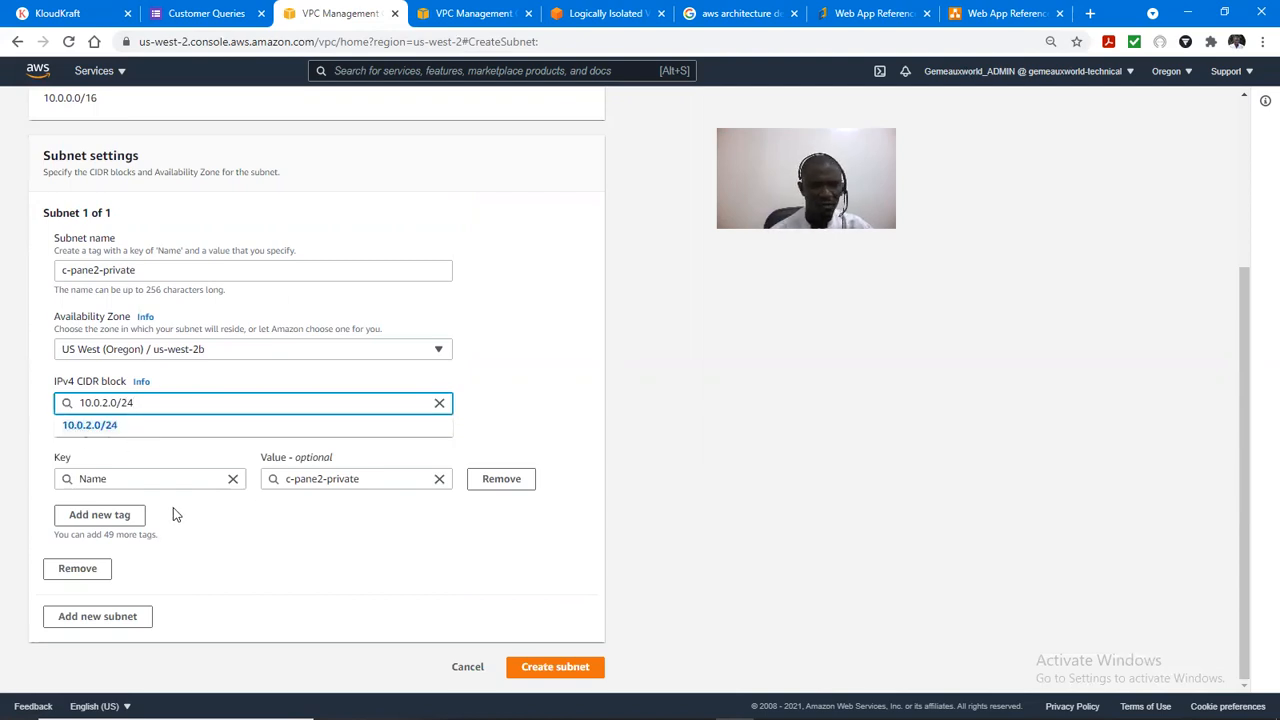
left_click(555, 667)
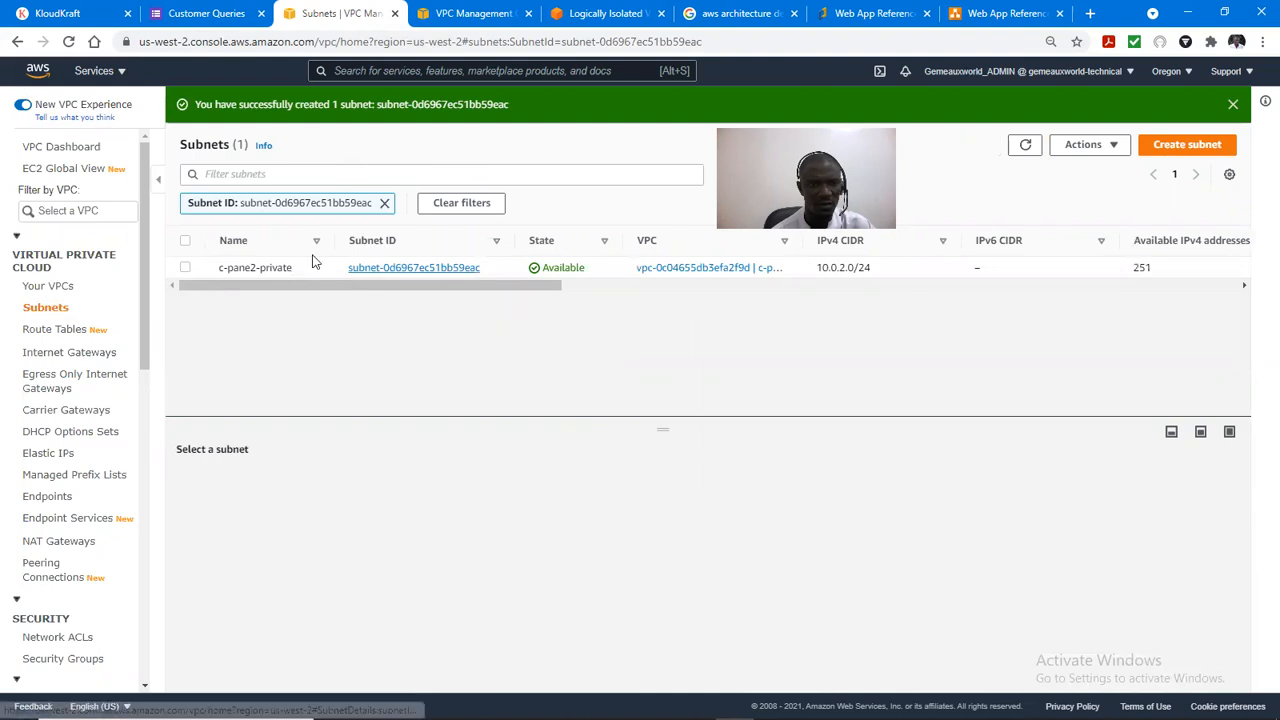
Step: Remove the subnet ID filter from the subnet list and open the details of the cpanel1-public subnet
left_click(185, 268)
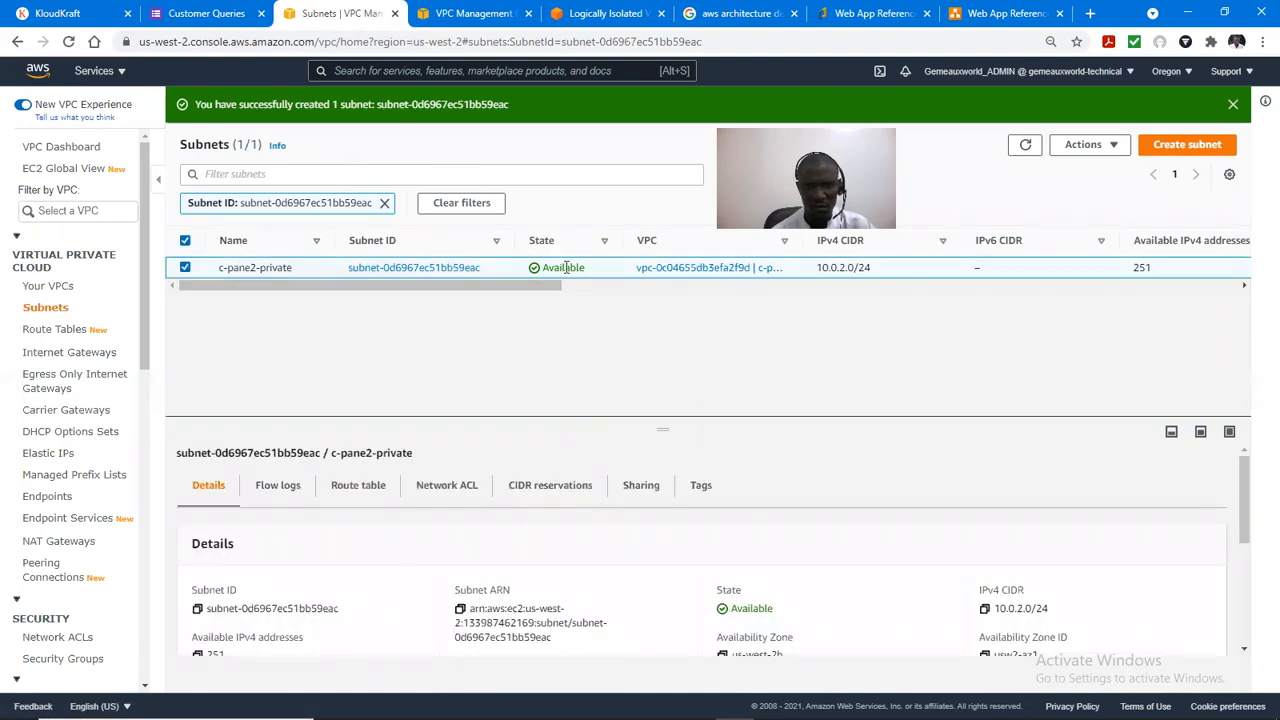
left_click(185, 268)
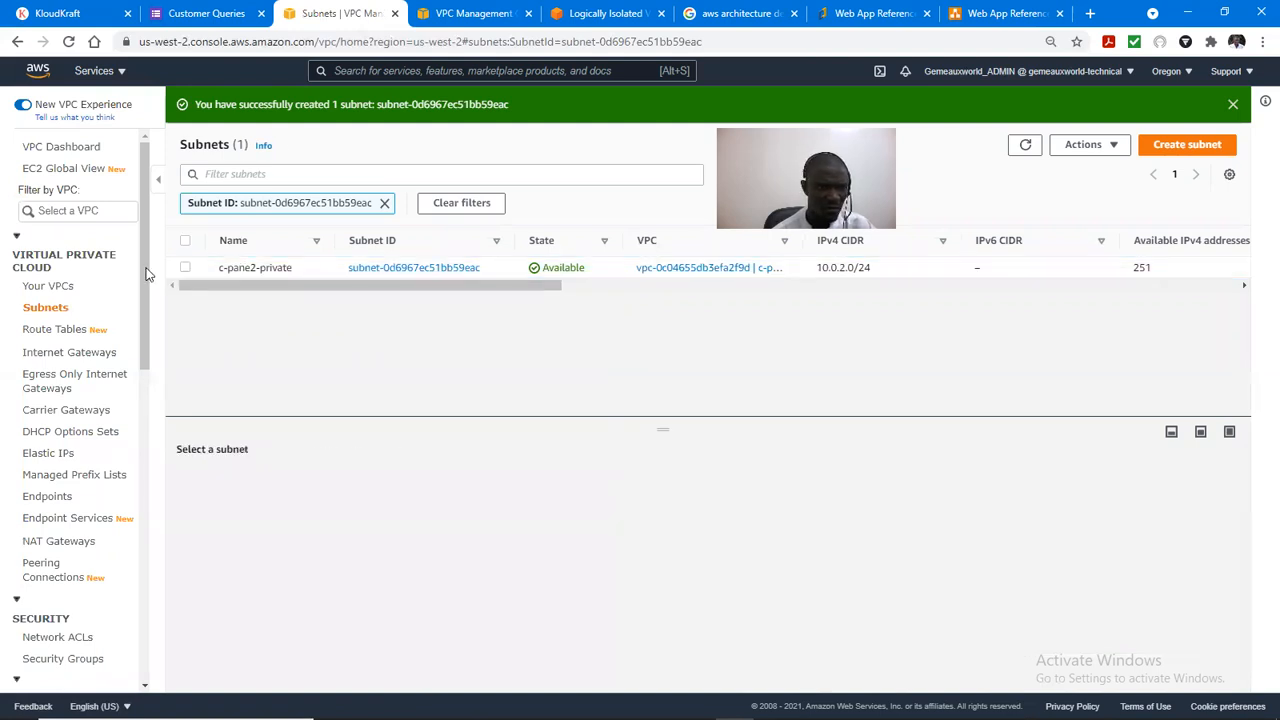
left_click(385, 203)
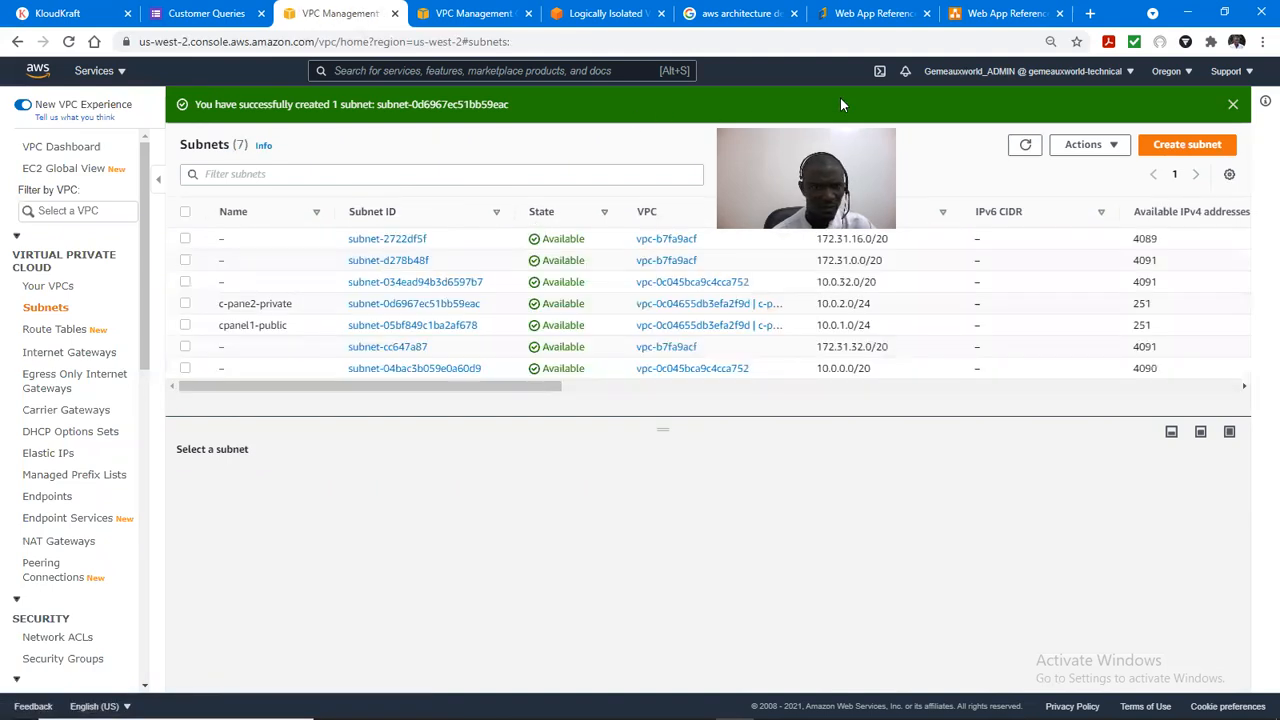
left_click(185, 326)
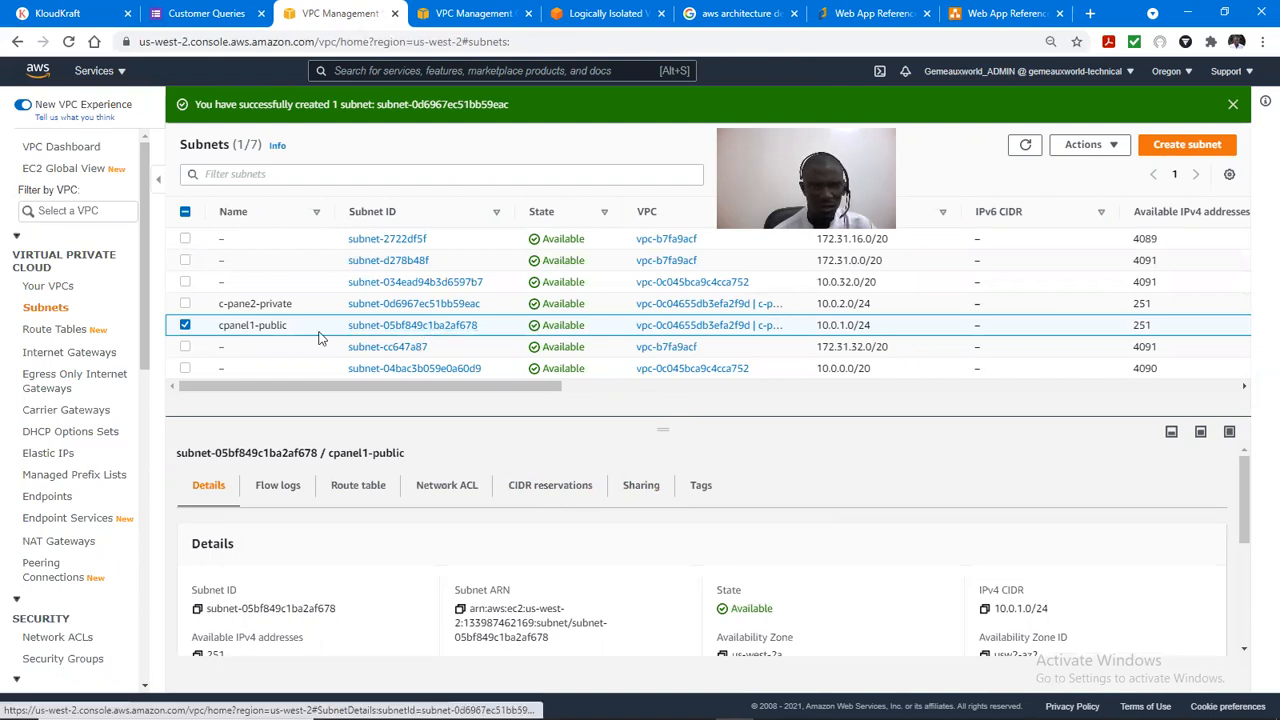
left_click(398, 330)
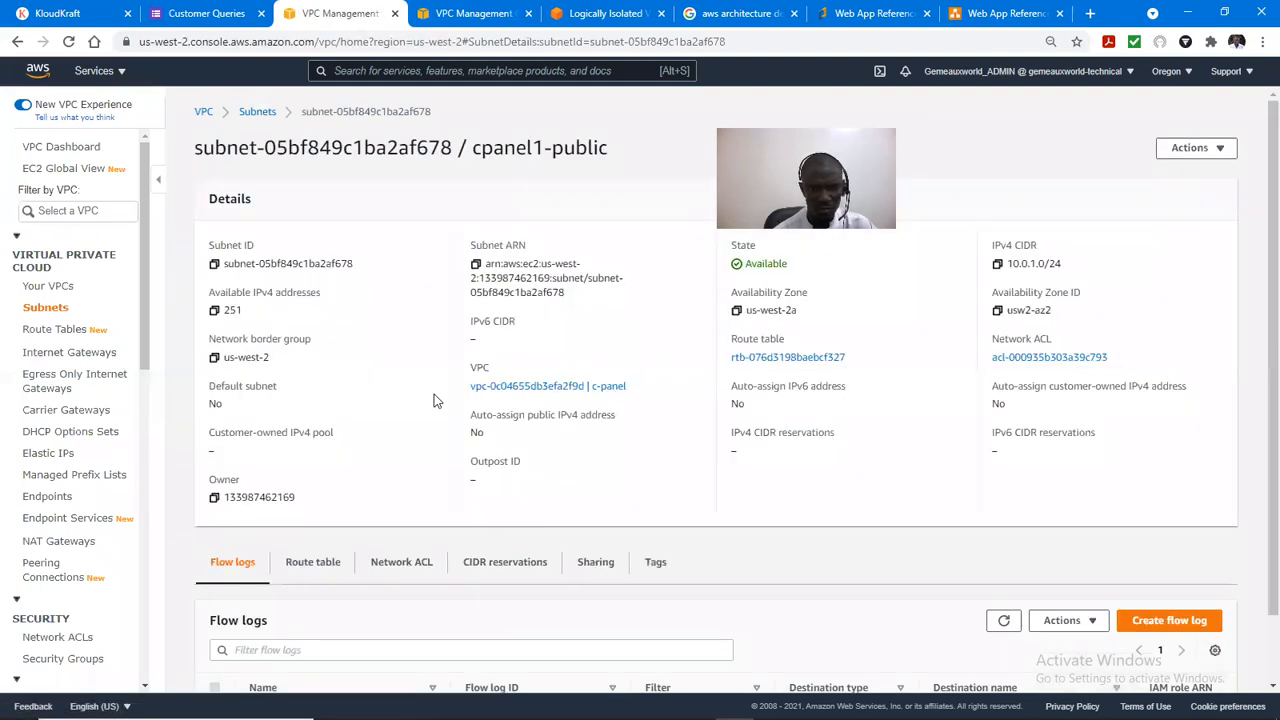
Step: Add a 0.0.0.0/0 route targeting the internet gateway to the cpanel1-public subnet's route table and save the changes
left_click(783, 360)
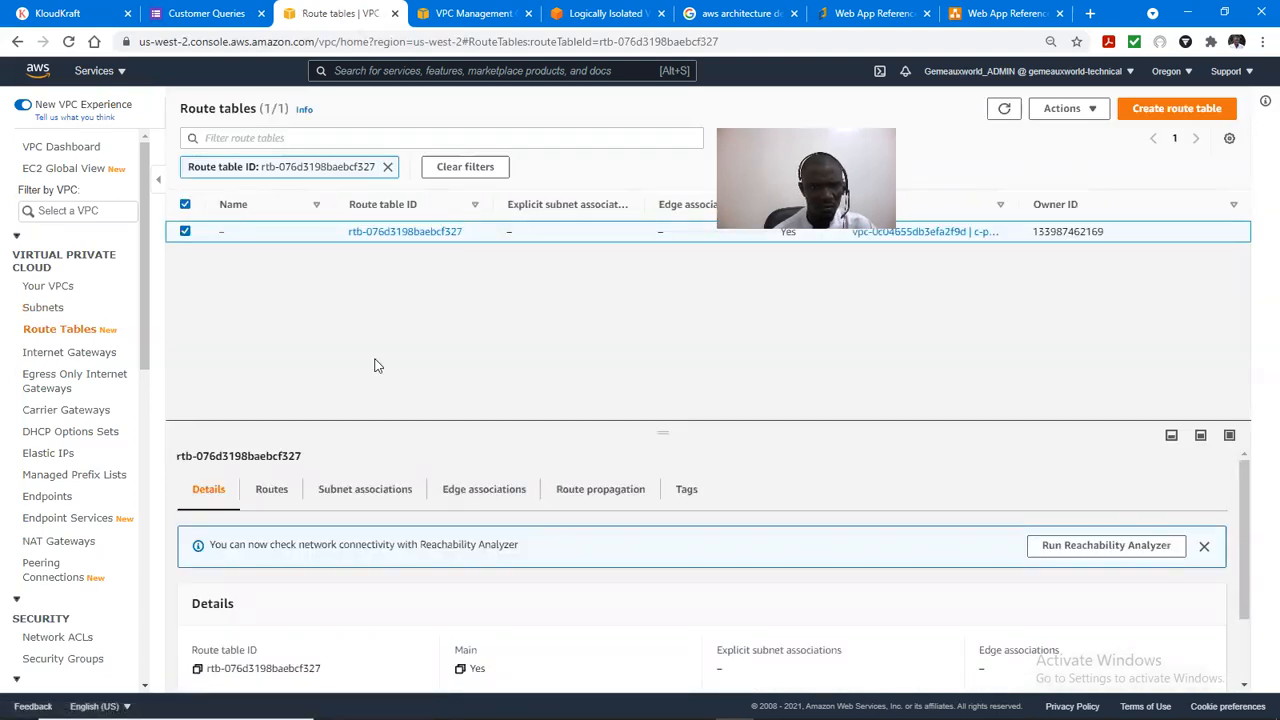
left_click(273, 490)
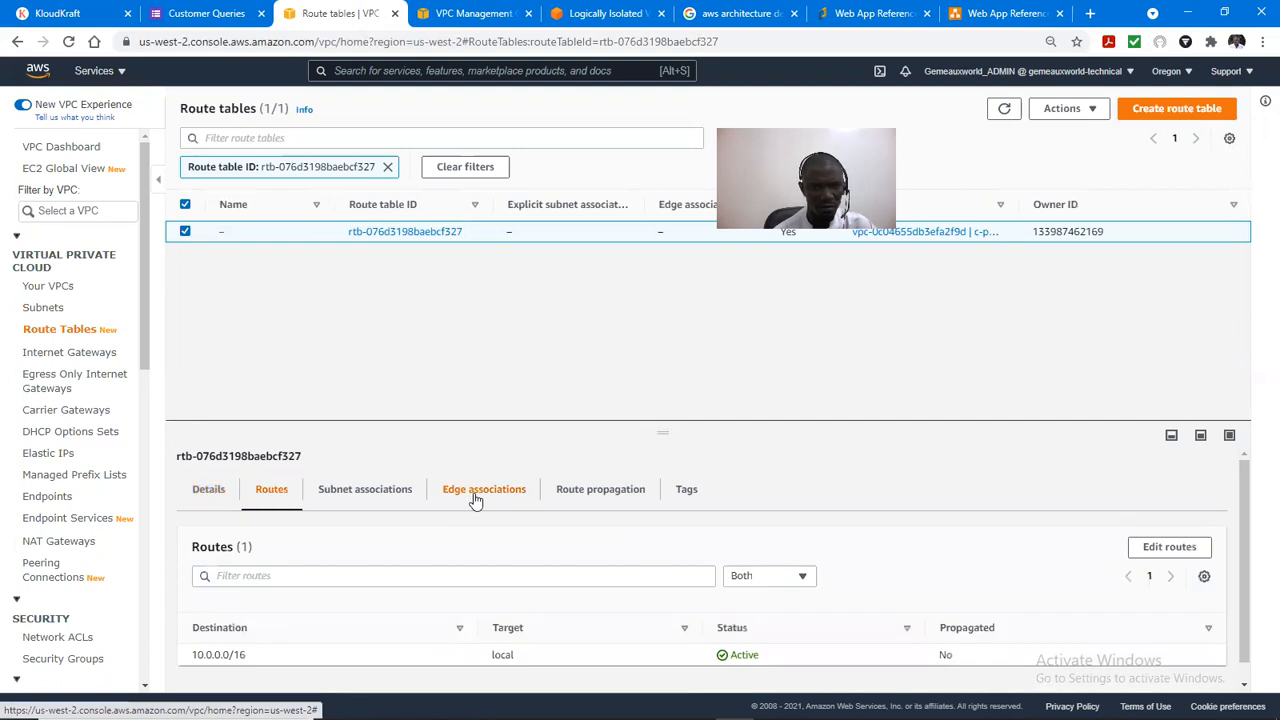
scroll(1247, 537, "down", 1)
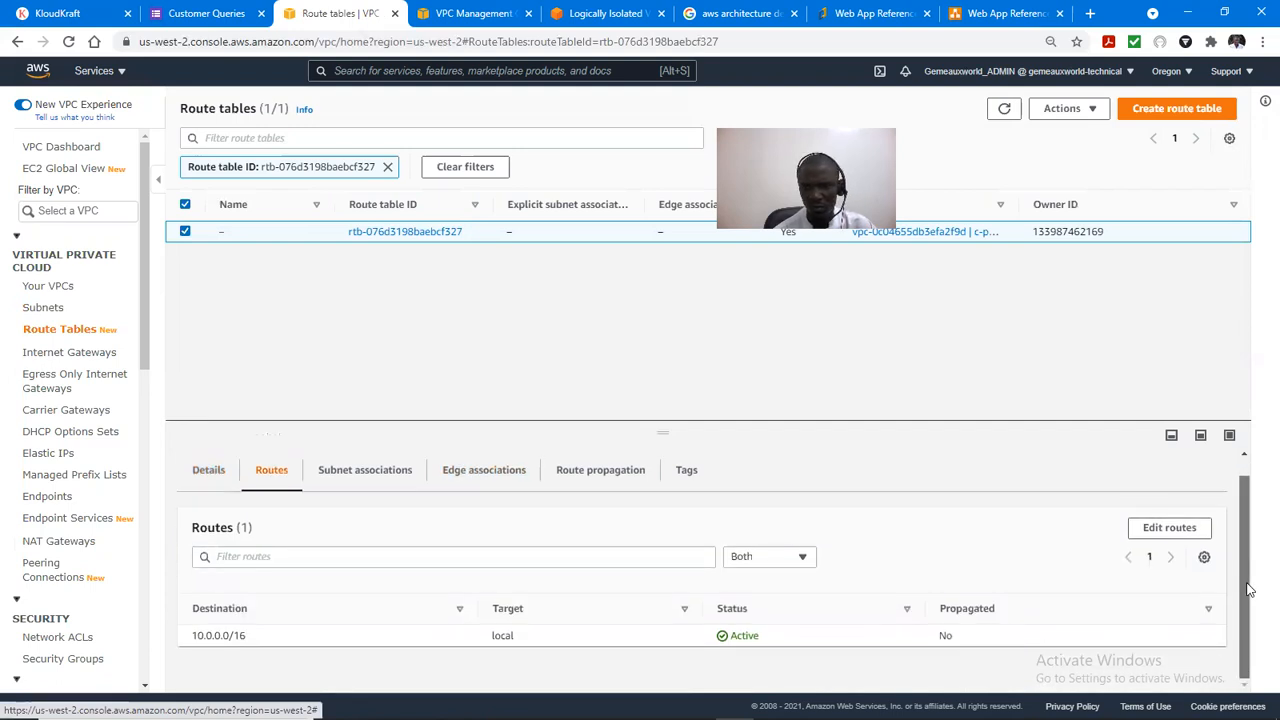
left_click(1170, 530)
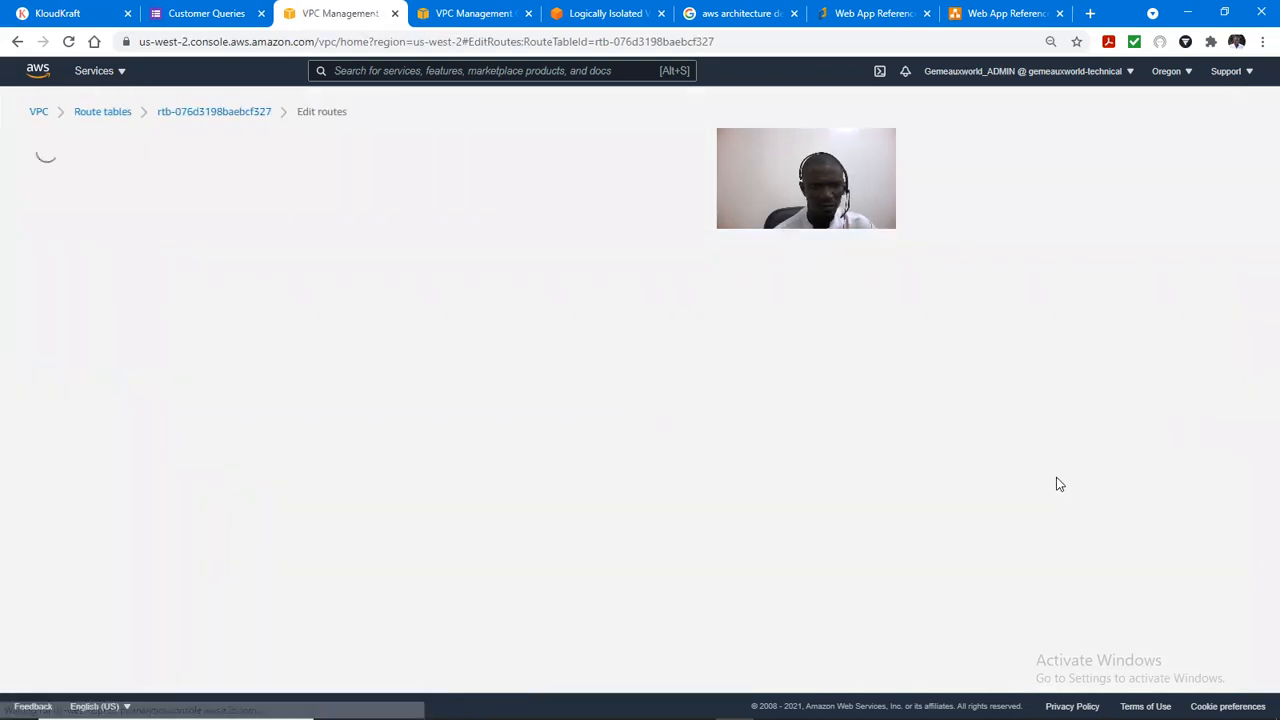
left_click(85, 283)
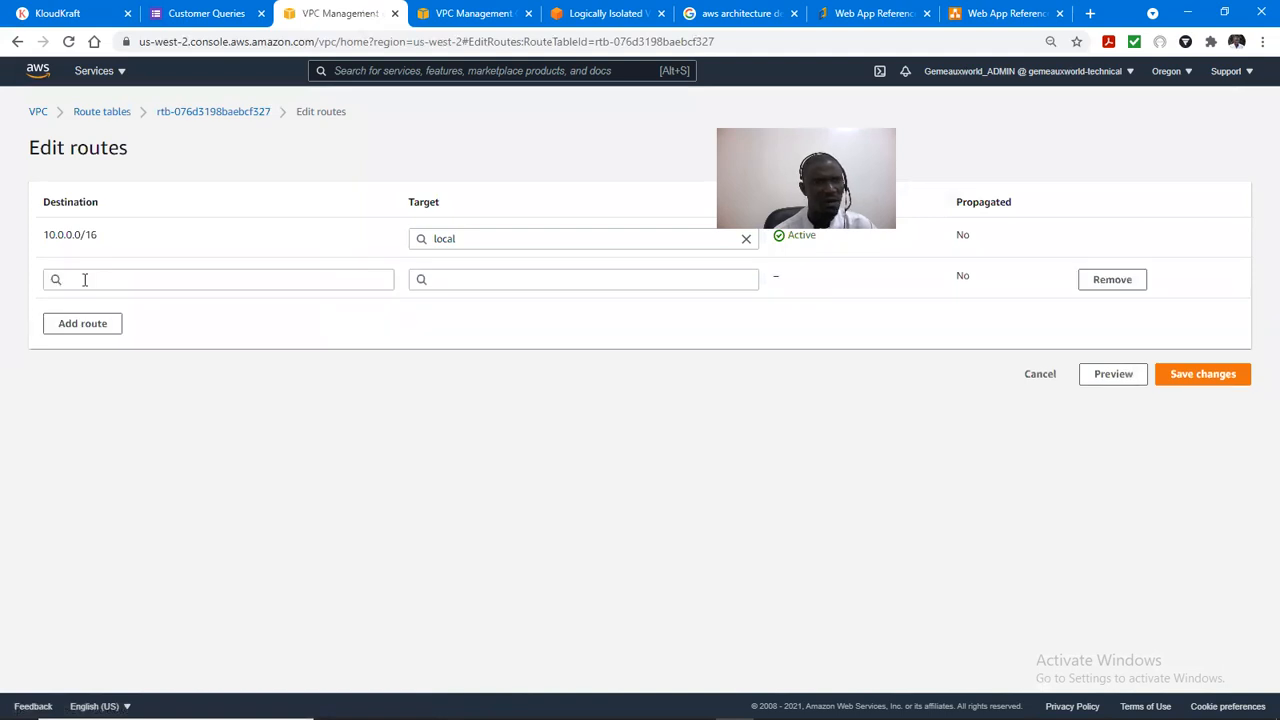
left_click(350, 281)
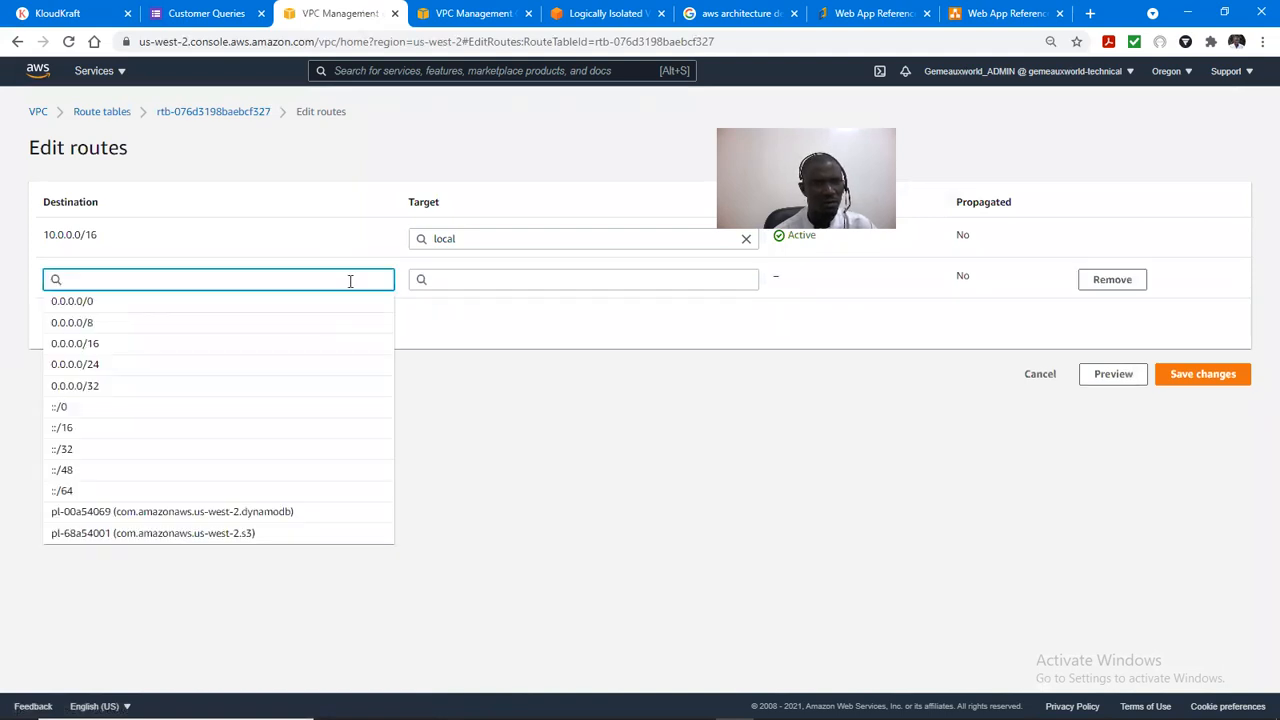
left_click(320, 303)
left_click(491, 279)
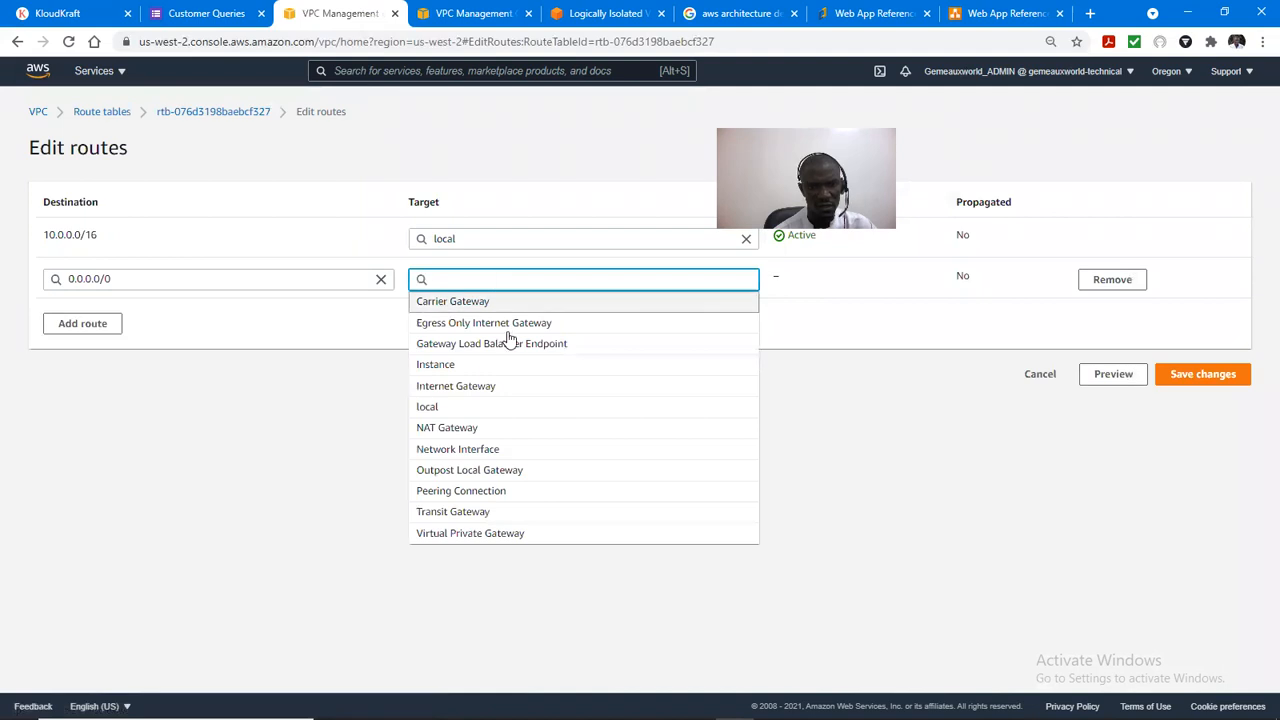
left_click(503, 388)
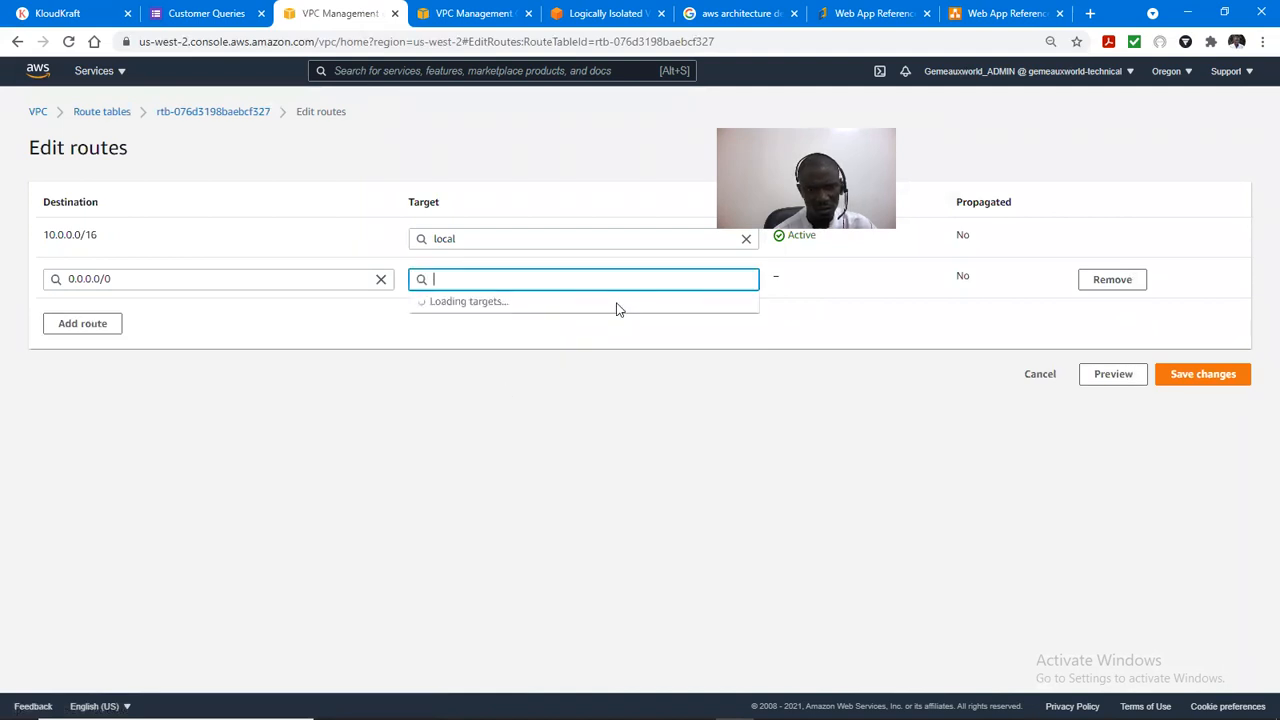
left_click(586, 303)
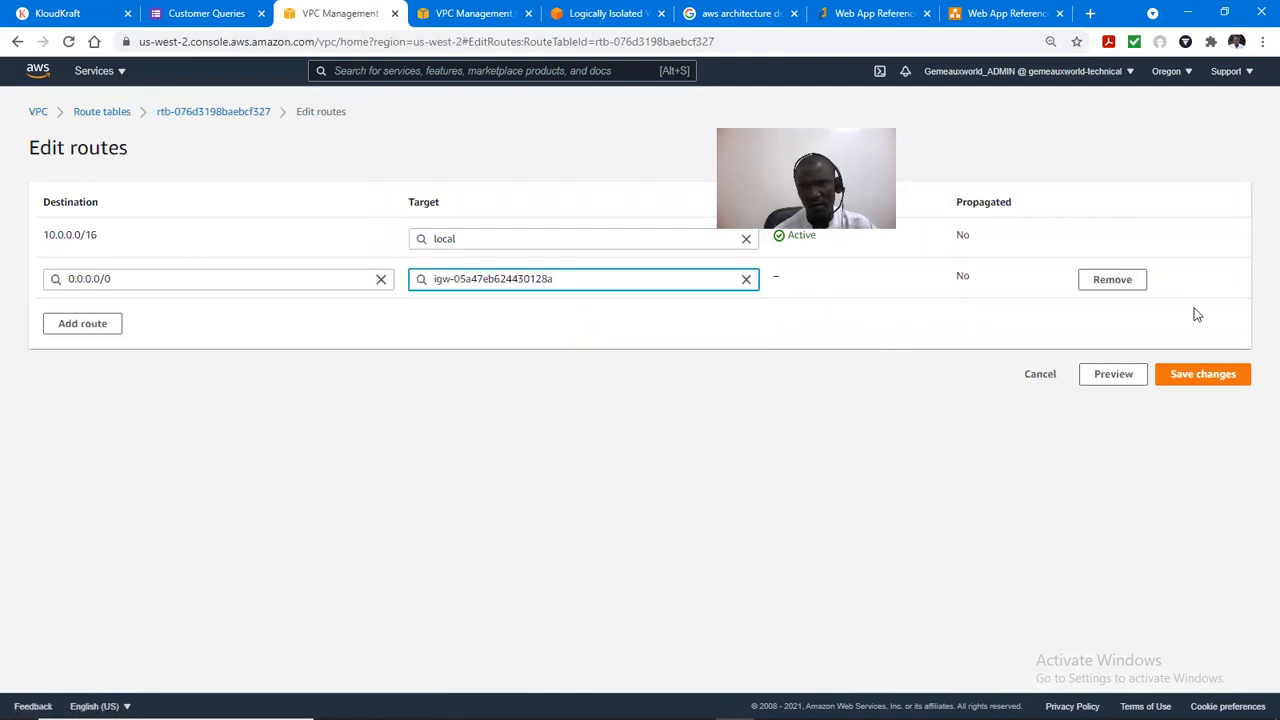
left_click(1196, 387)
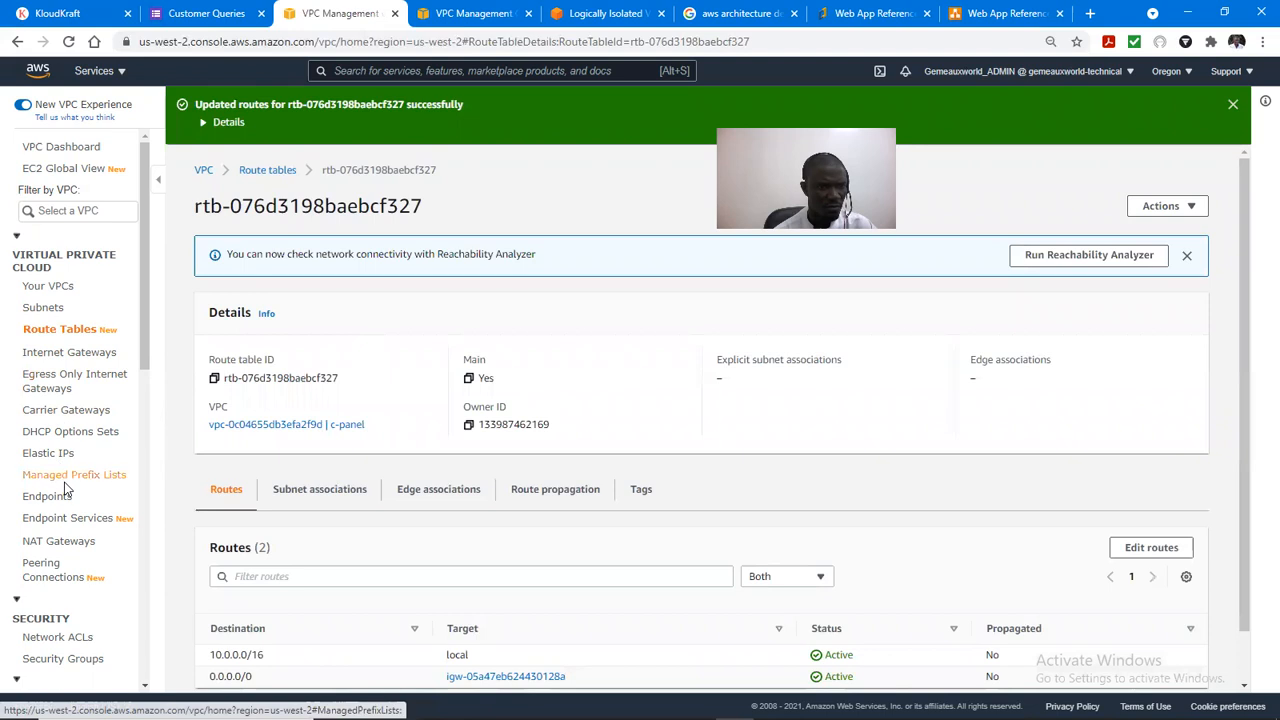
Step: Start creating a NAT gateway named cpanel-nat
left_click(57, 543)
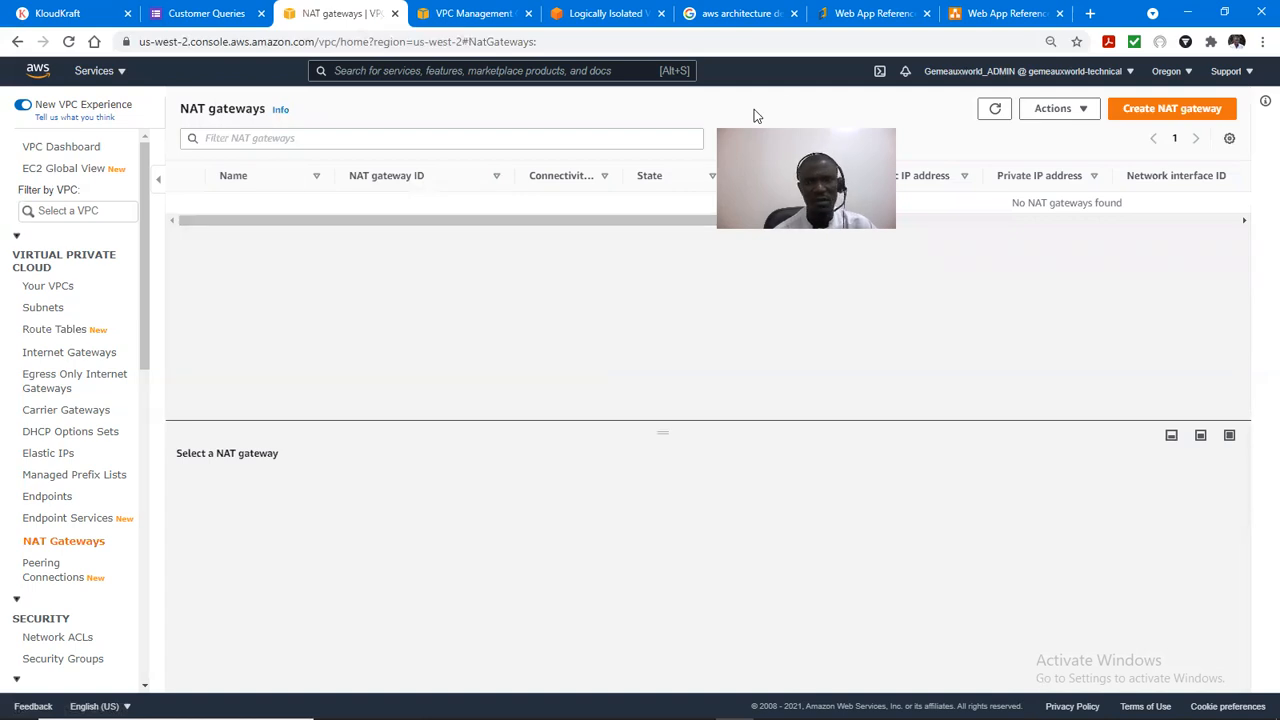
left_click(1192, 109)
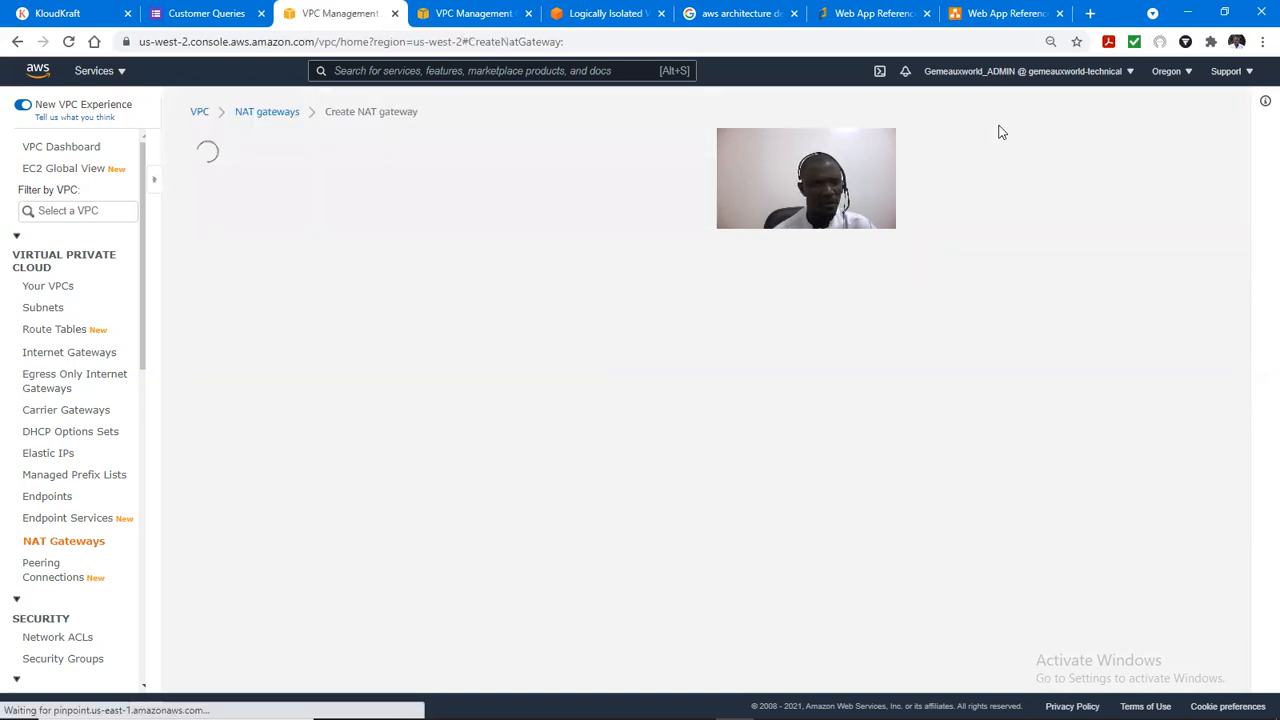
left_click(174, 301)
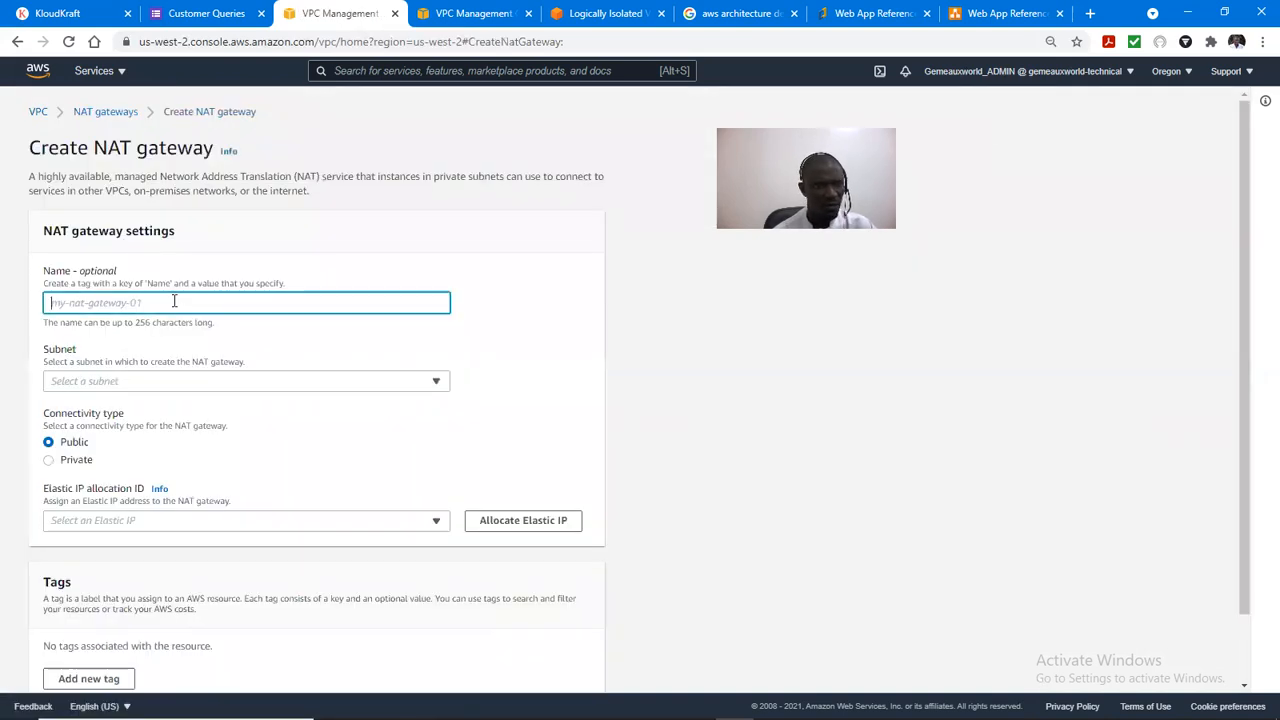
type("cpa")
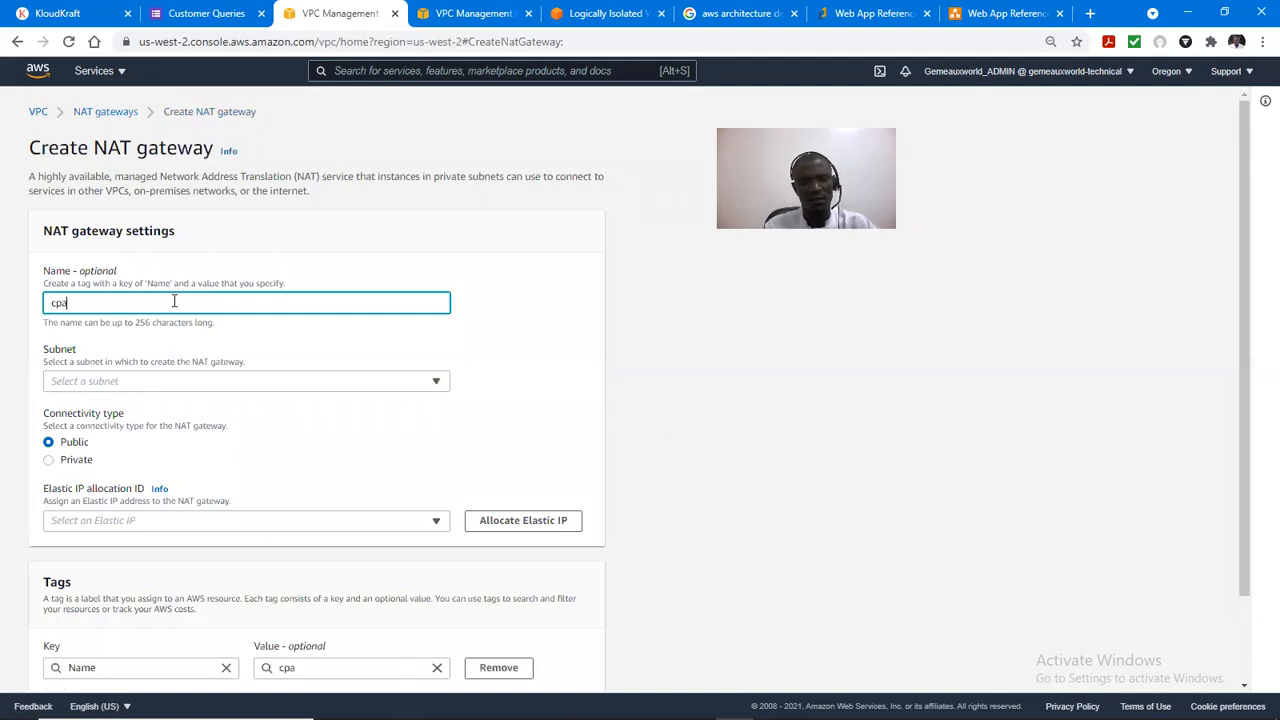
type("ne")
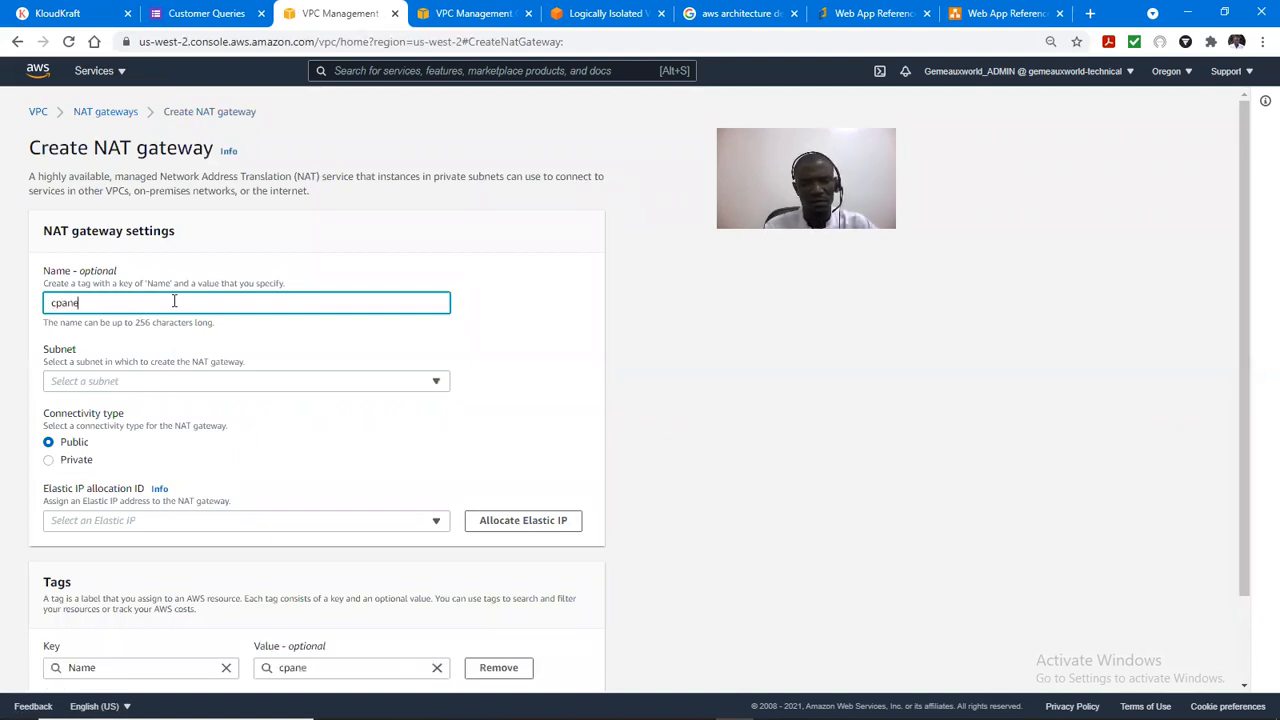
type("l-nat")
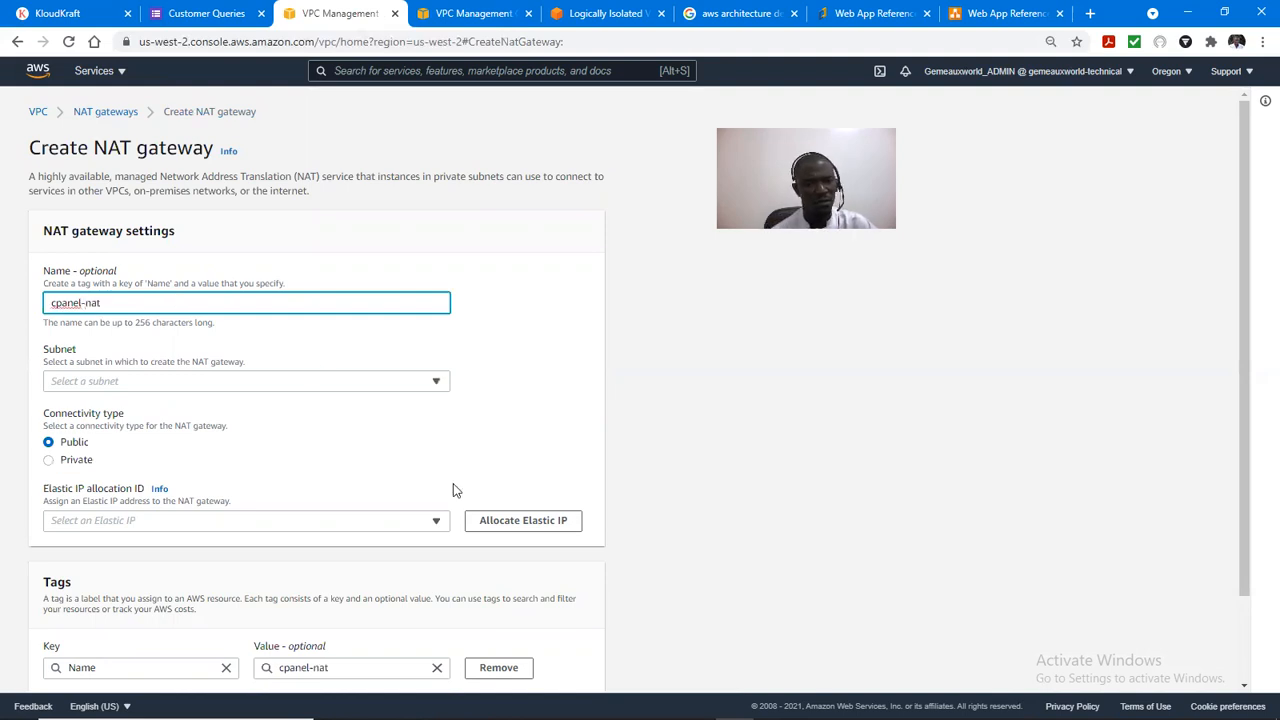
Step: Assign the cpanel-nat gateway to the cpanel1-public subnet
left_click(285, 381)
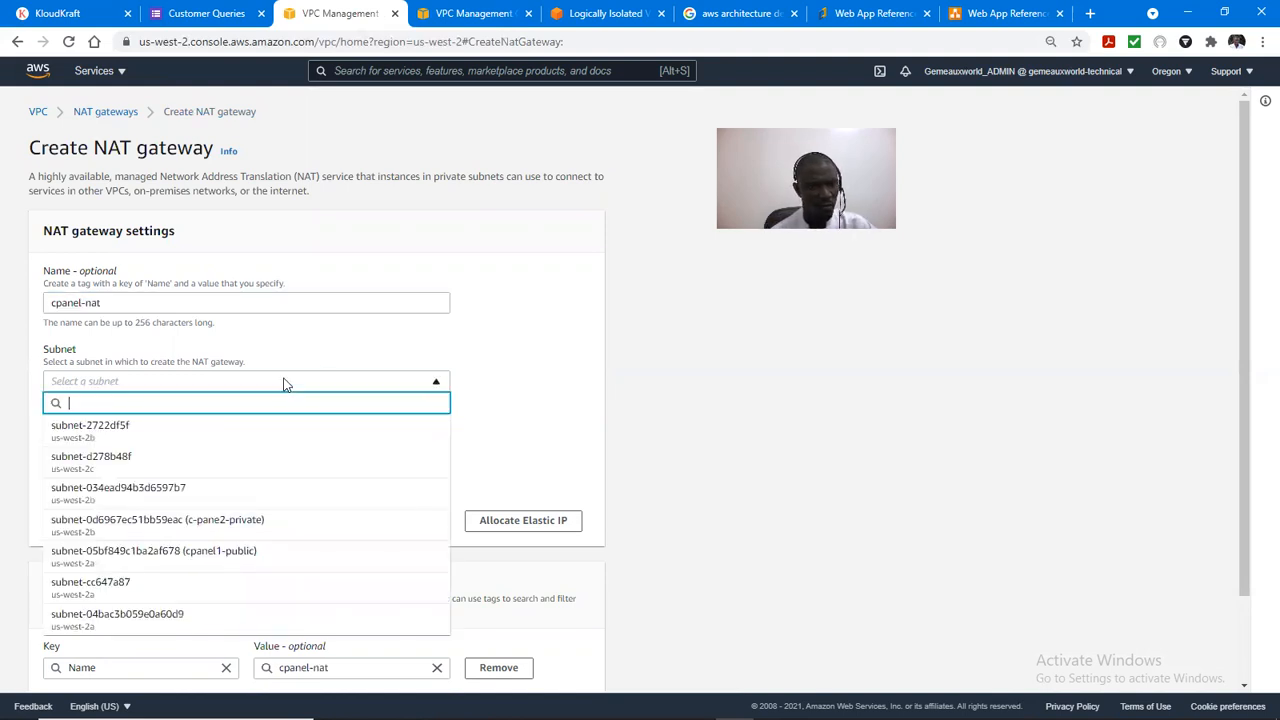
left_click(256, 521)
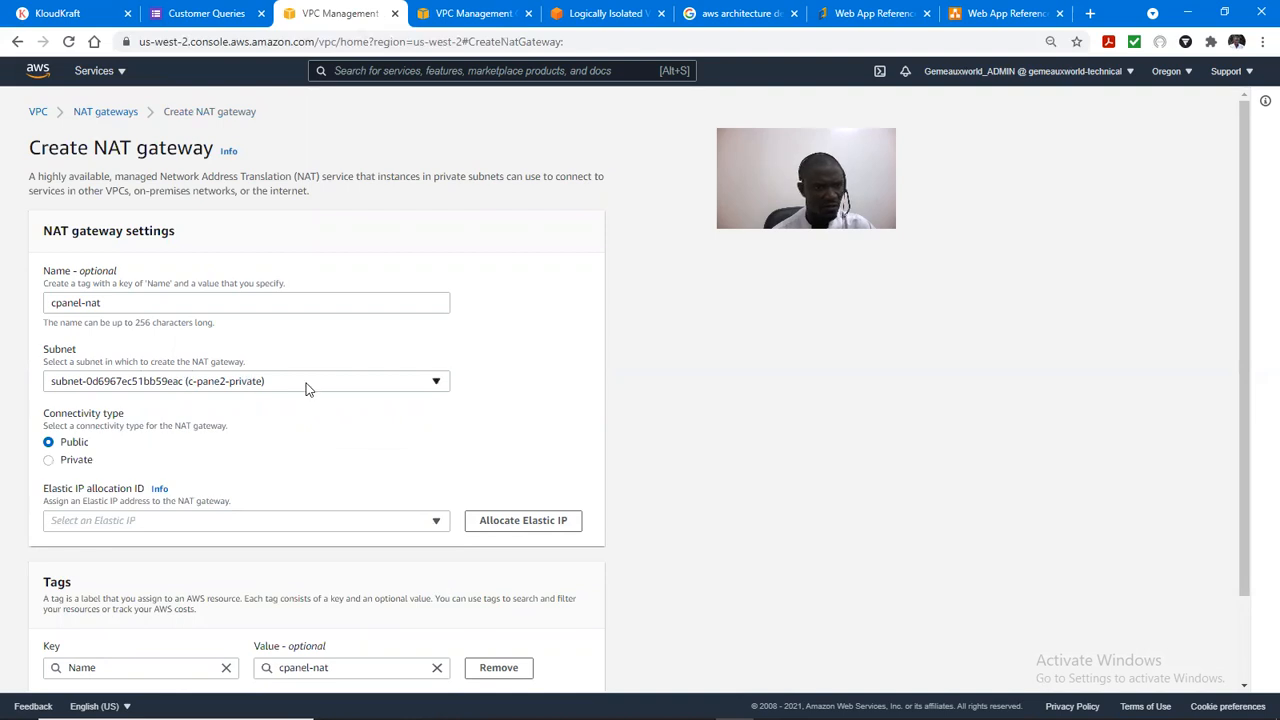
left_click(110, 388)
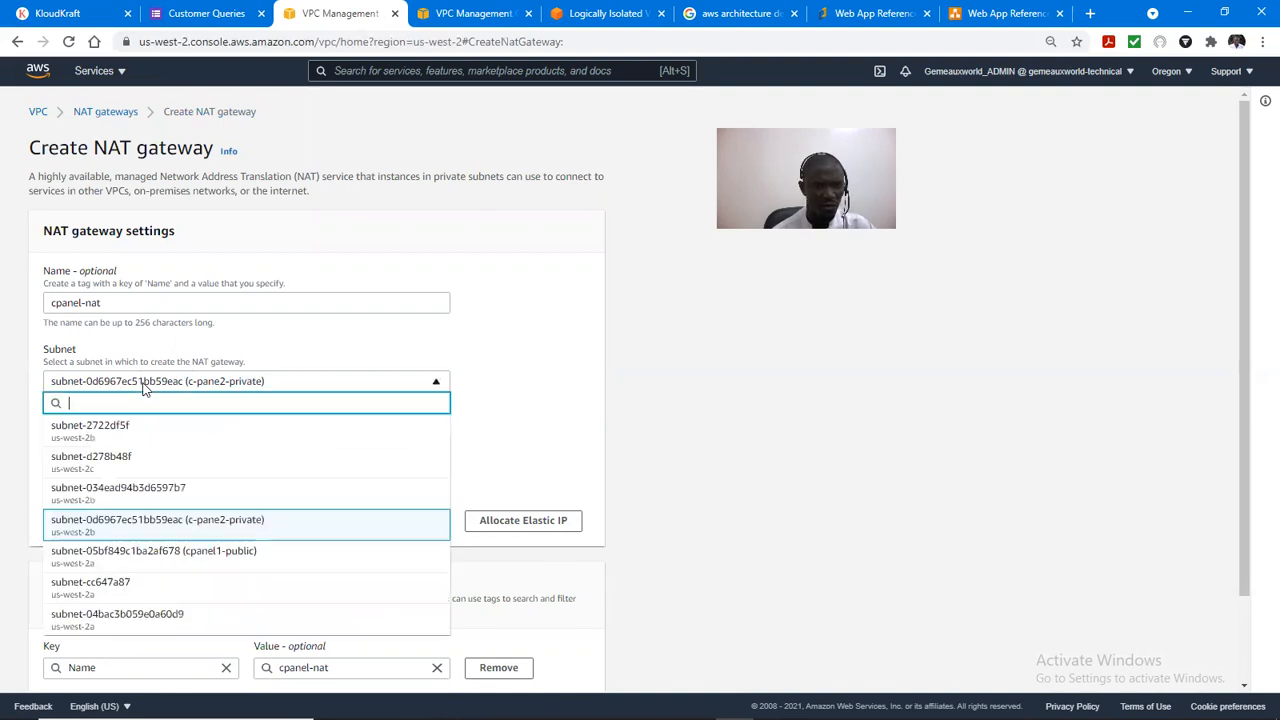
left_click(182, 551)
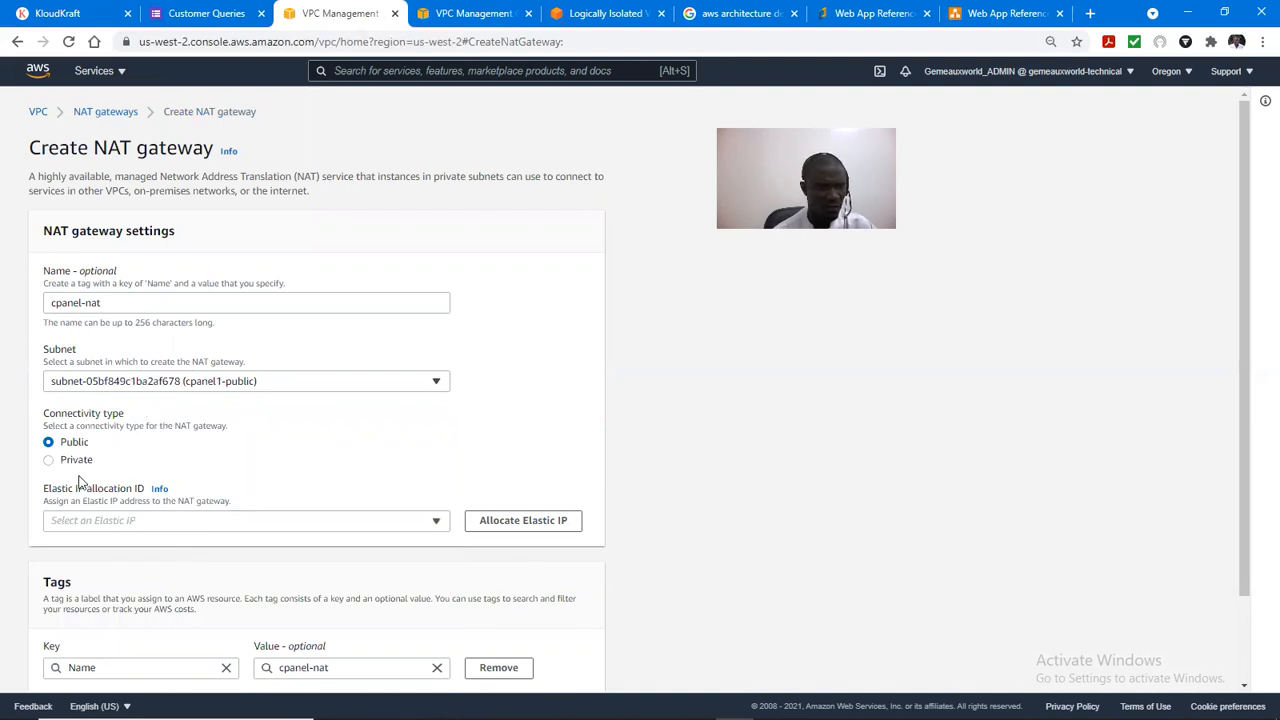
Step: Allocate an Elastic IP for the public cpanel-nat gateway and create the gateway
left_click(541, 520)
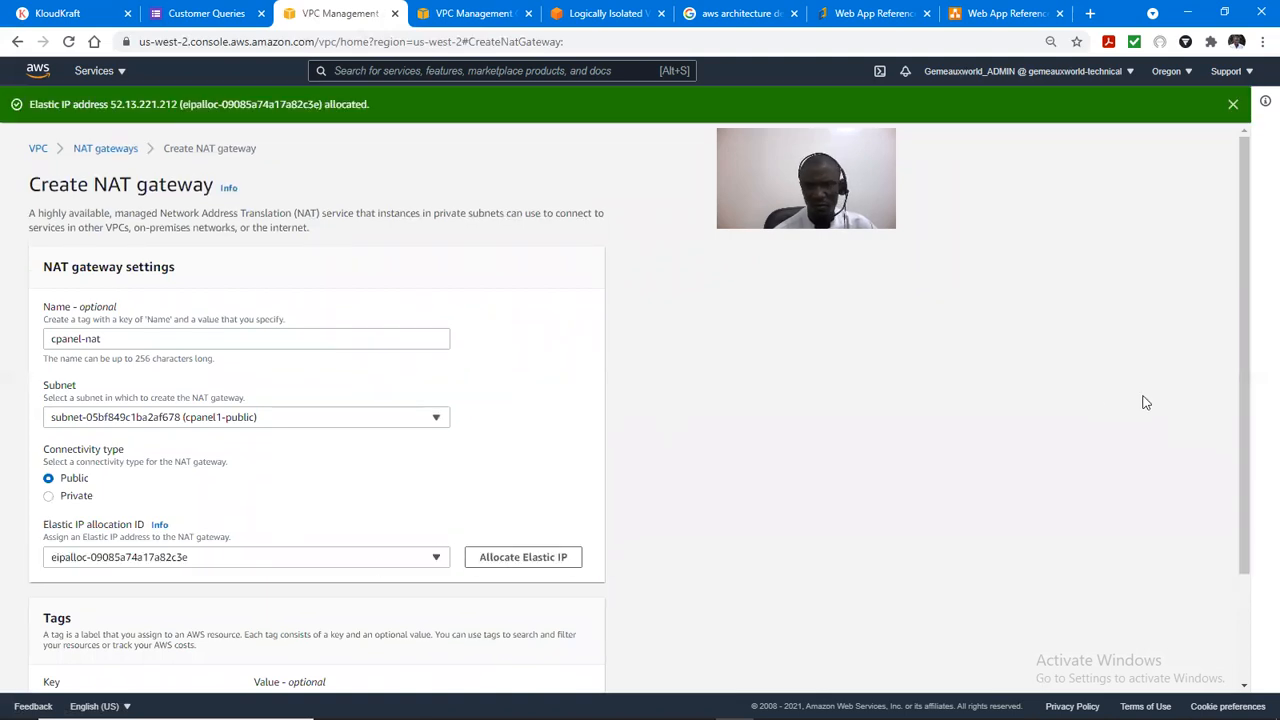
scroll(1236, 449, "down", 1)
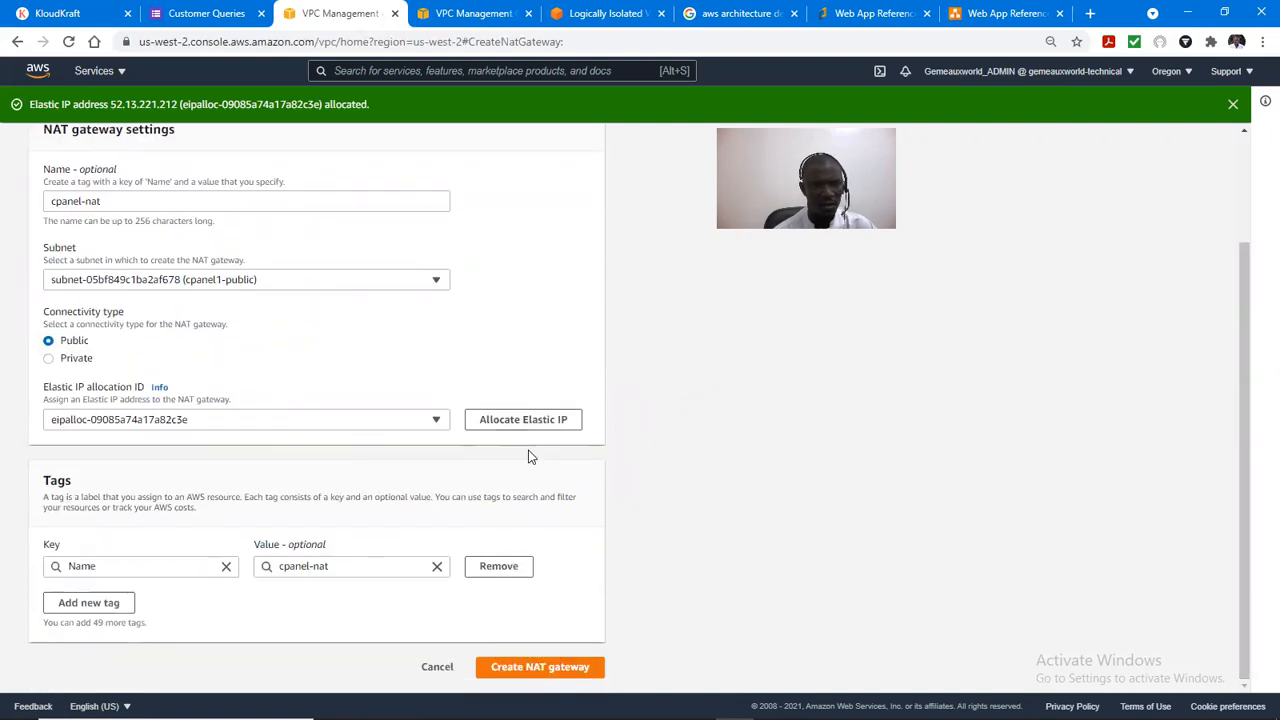
left_click(563, 671)
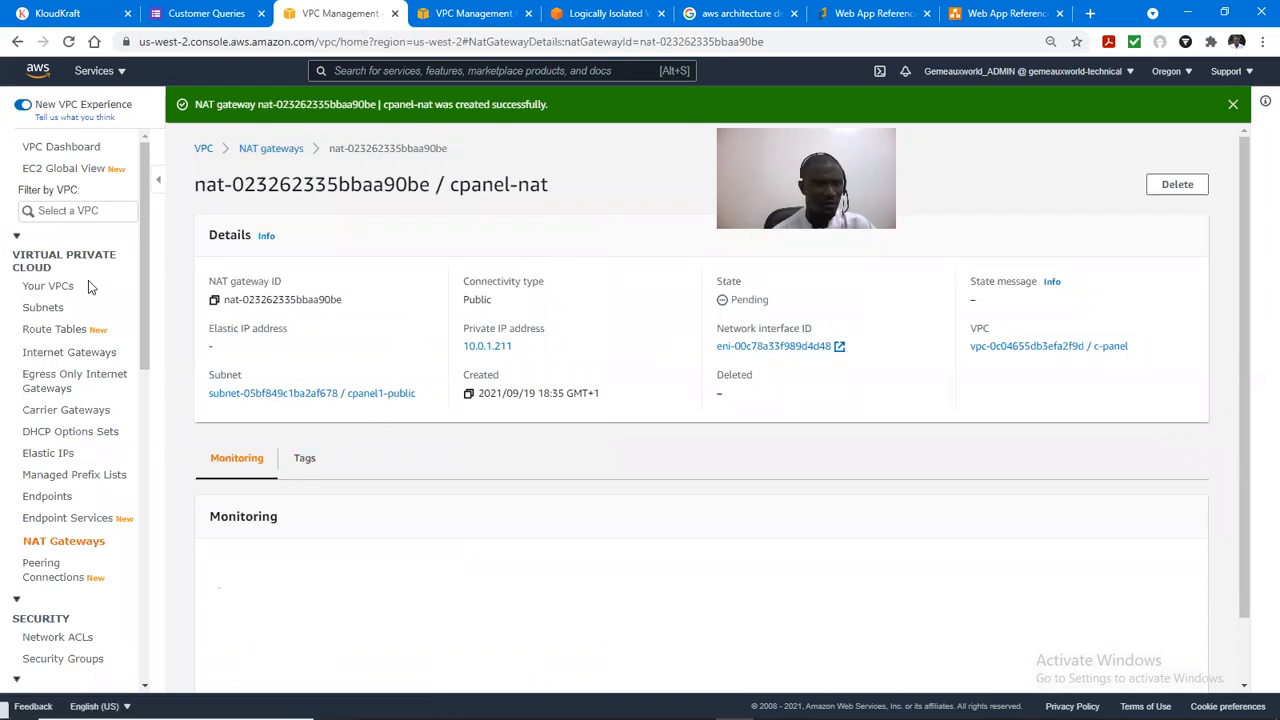
Step: Review the VPC subnet list and the Web App Reference Architecture V2 diagram in Cloudcraft
left_click(47, 310)
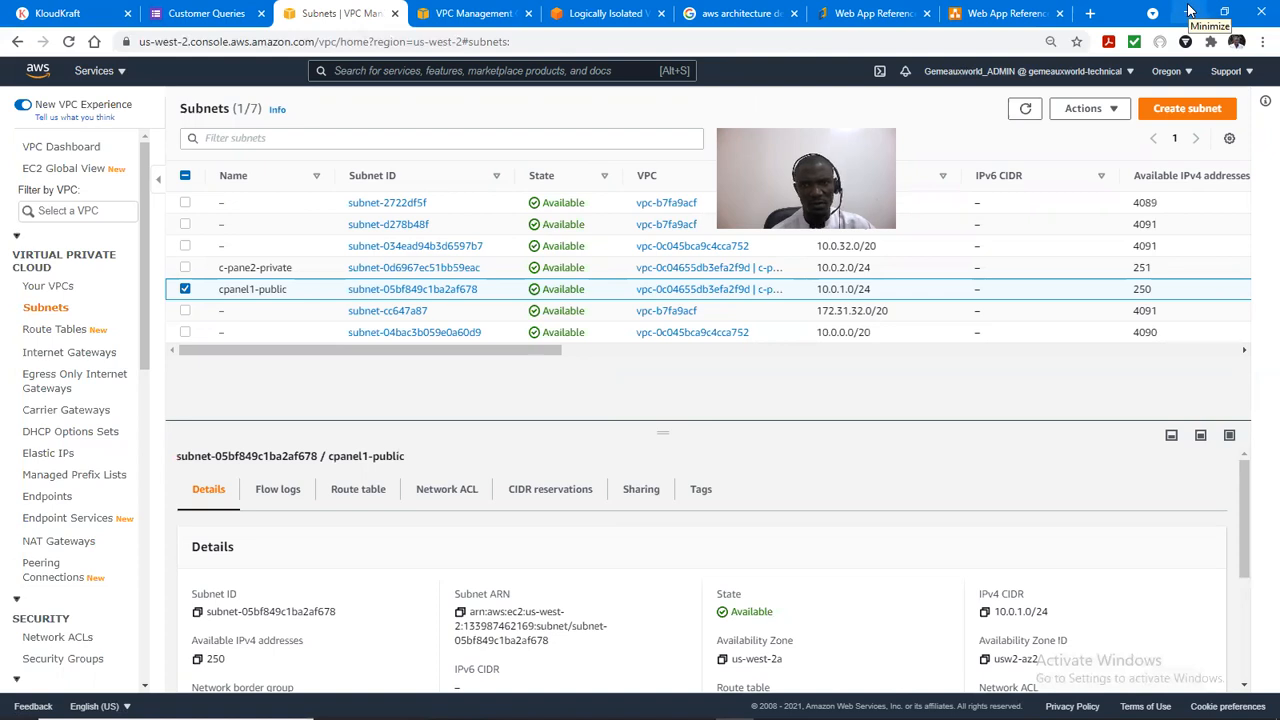
left_click(872, 14)
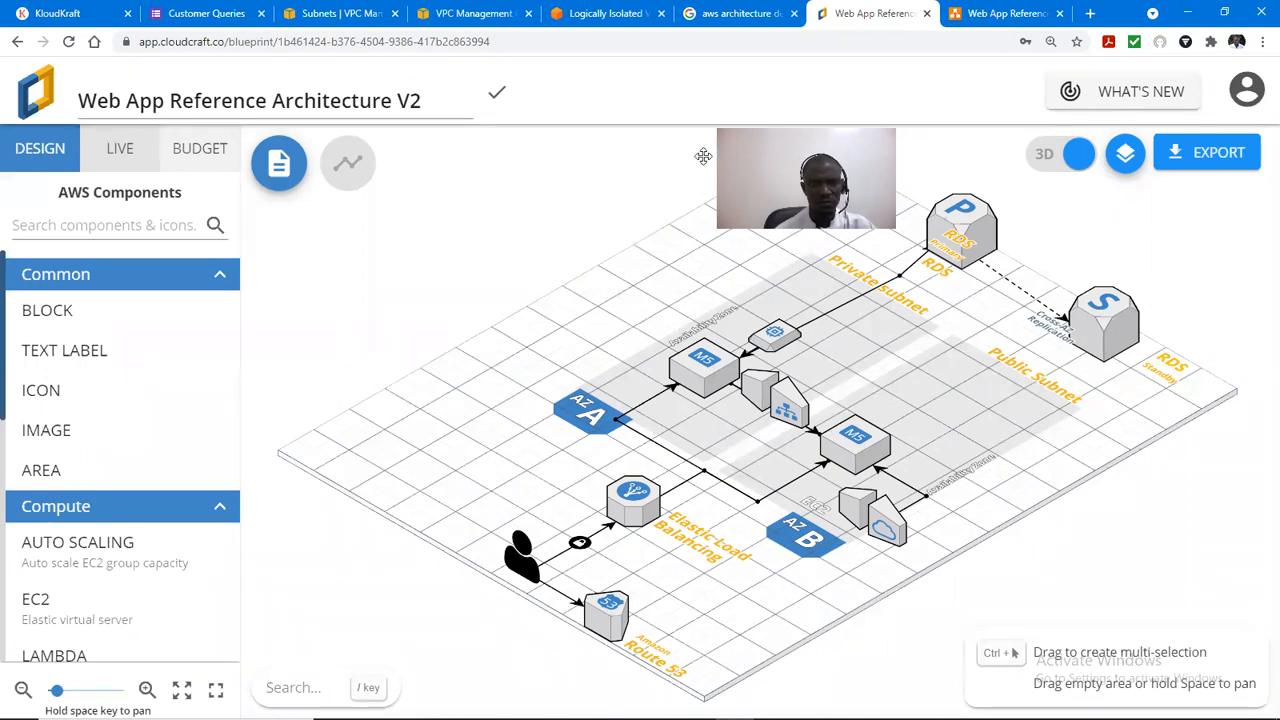
left_click(340, 14)
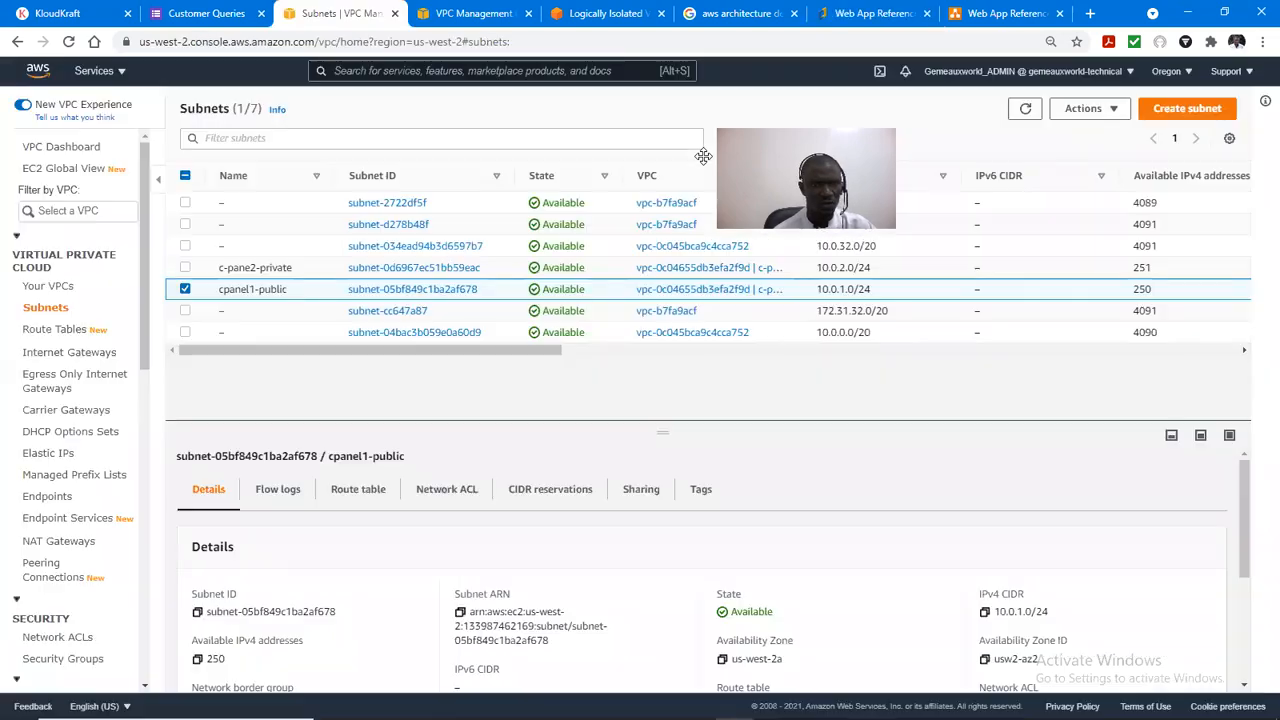
Step: Start launching a new EC2 instance from the 64-bit (x86) Amazon Linux 2 AMI with the t2.micro instance type
left_click(104, 72)
left_click(78, 256)
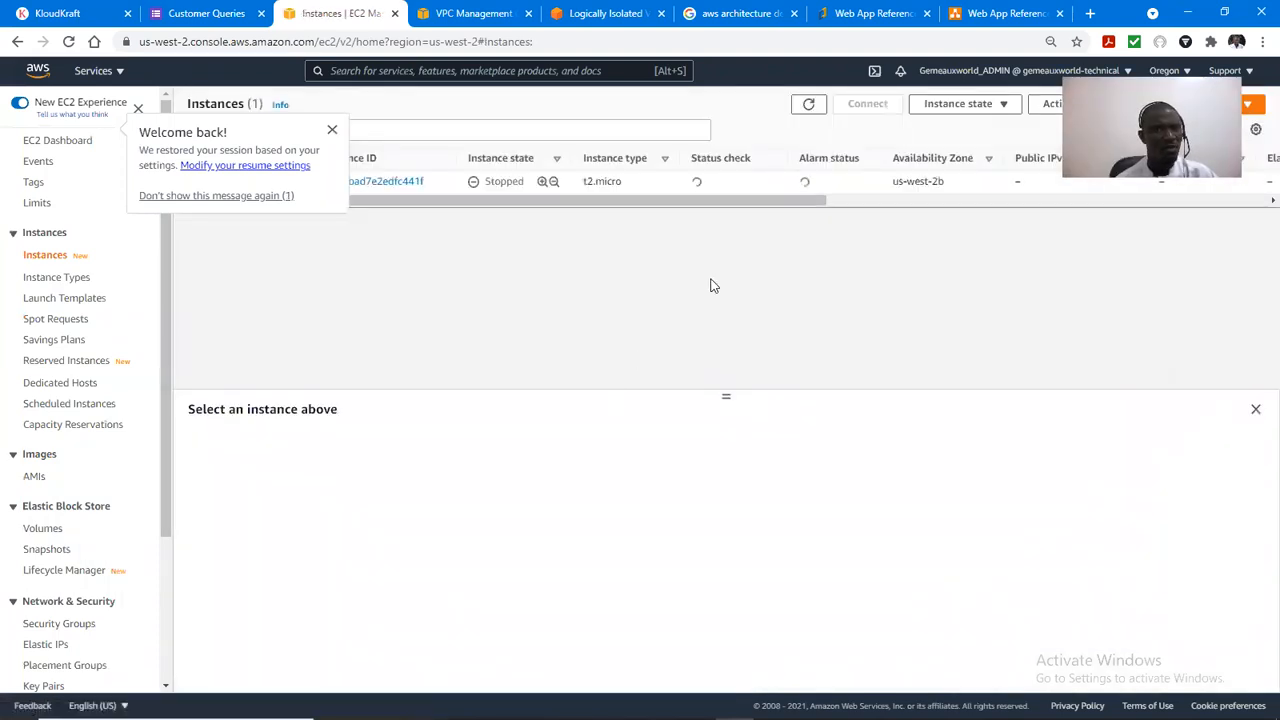
left_click(333, 133)
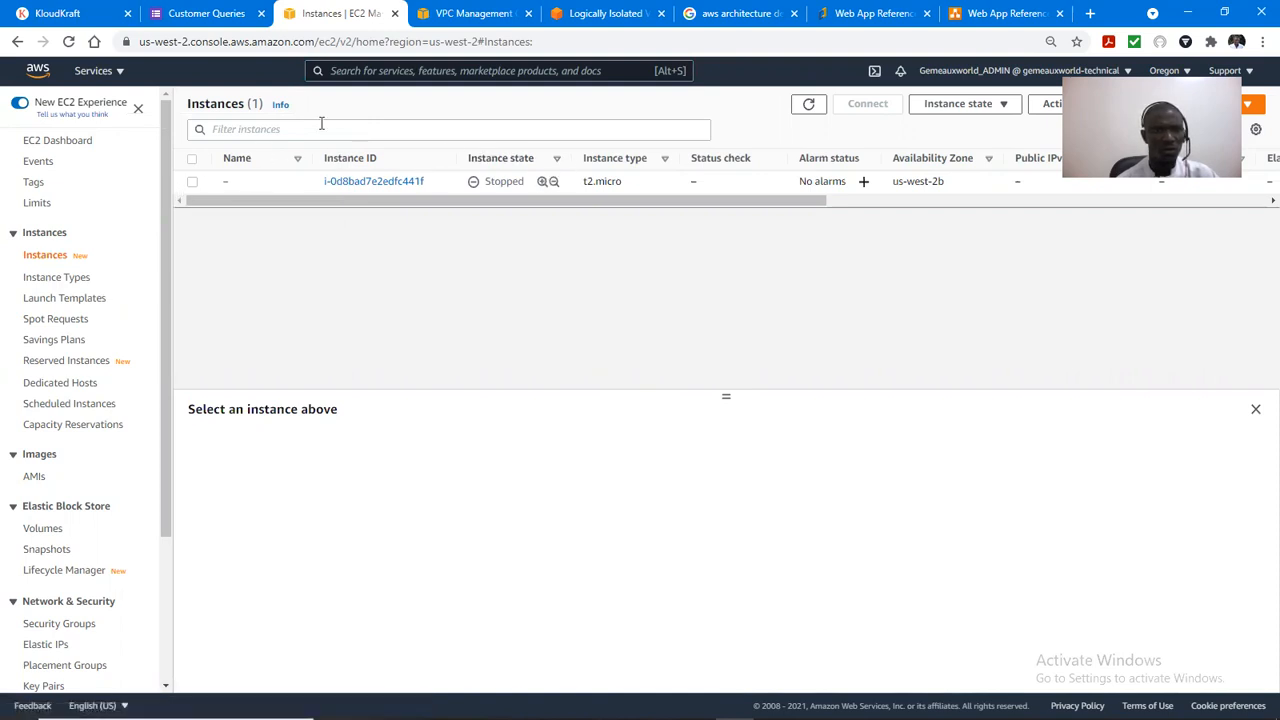
left_click(978, 106)
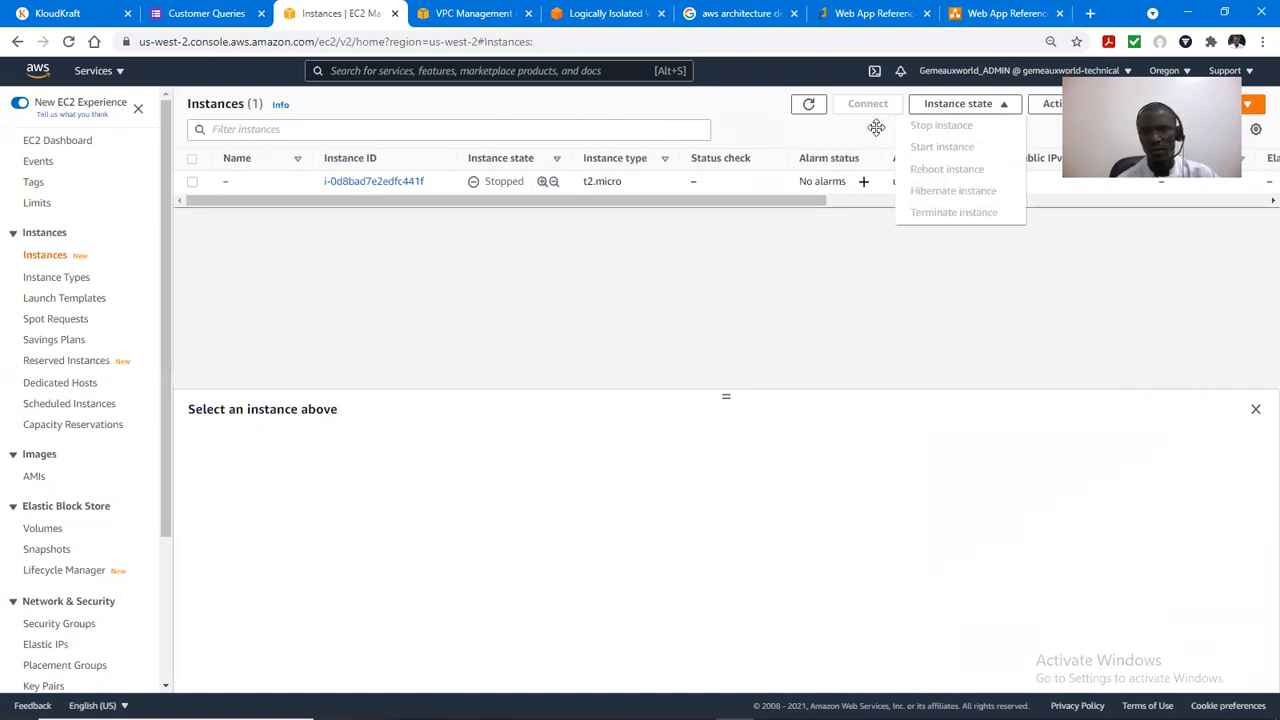
left_click(1165, 104)
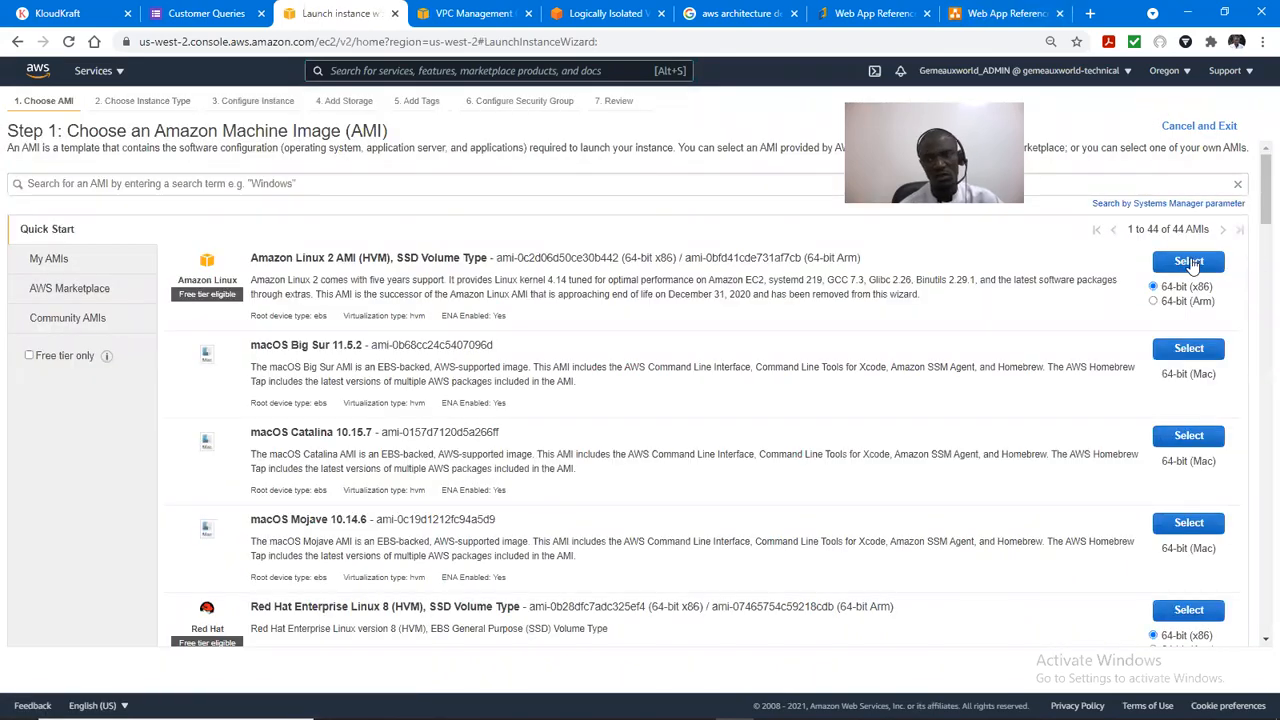
left_click(1189, 262)
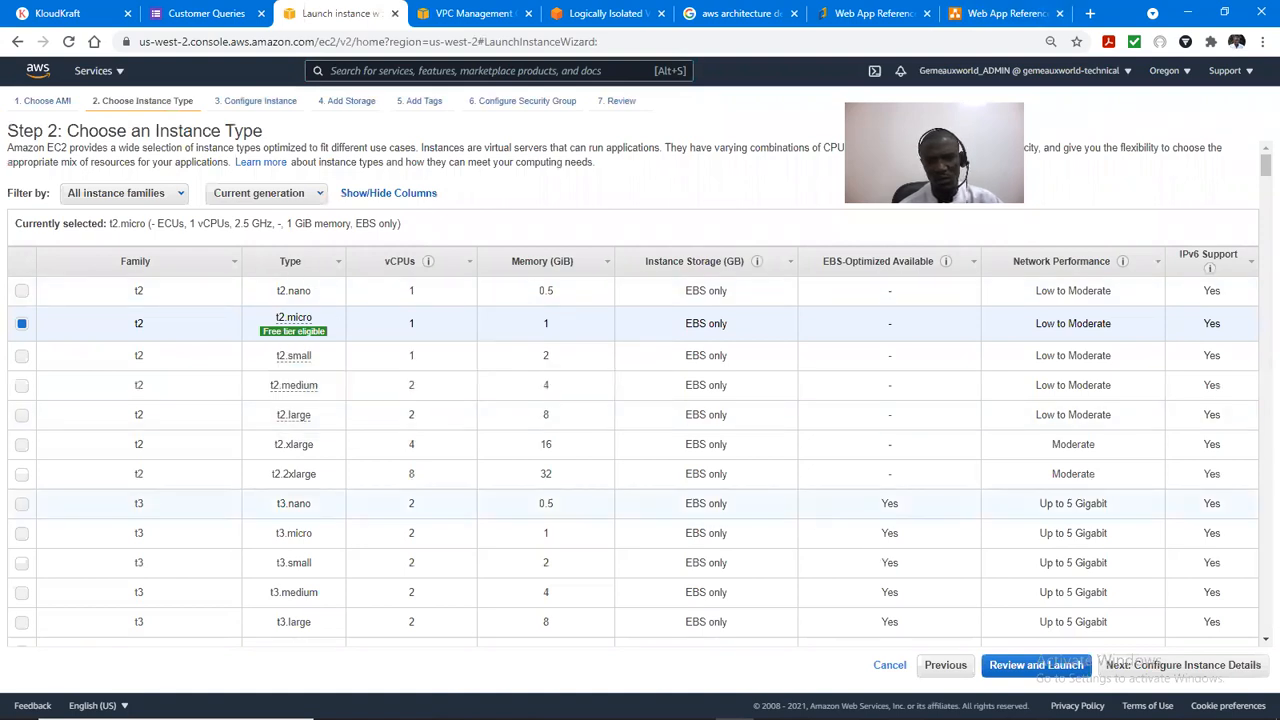
left_click(1140, 670)
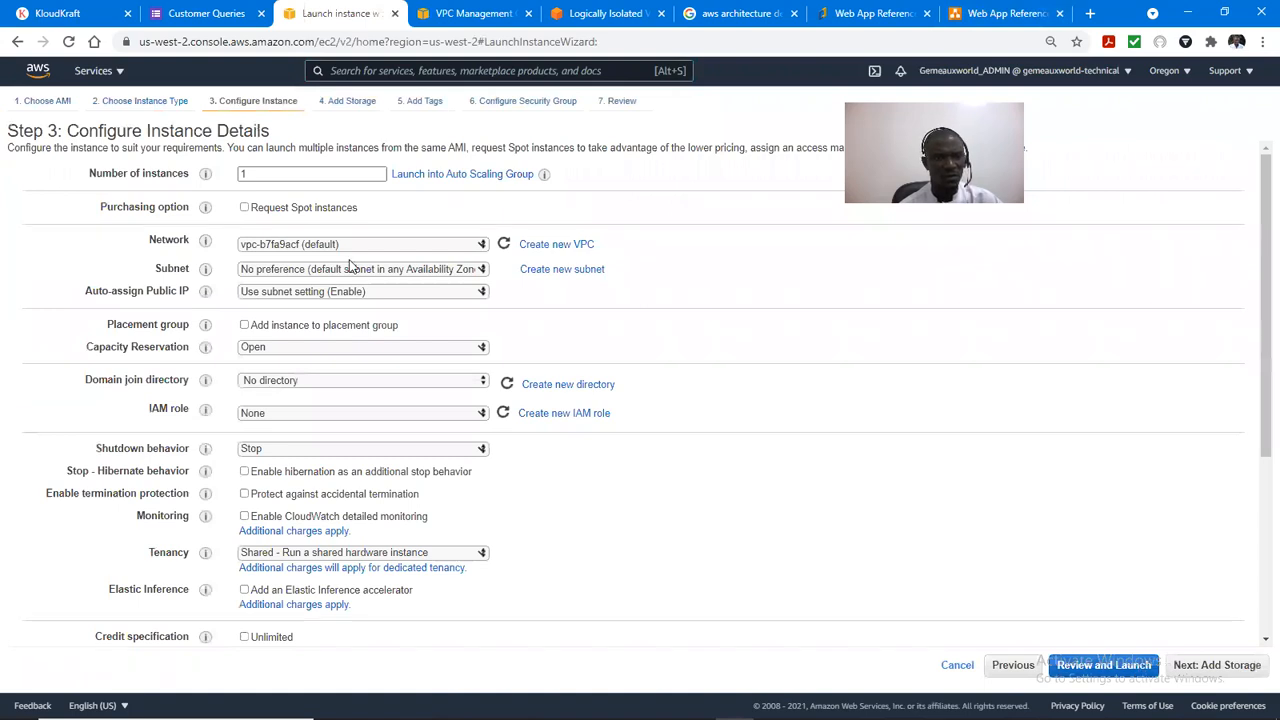
Step: Set the new instance's network to the c-panel VPC and its subnet to cpanel1-public in us-west-2a
left_click(410, 248)
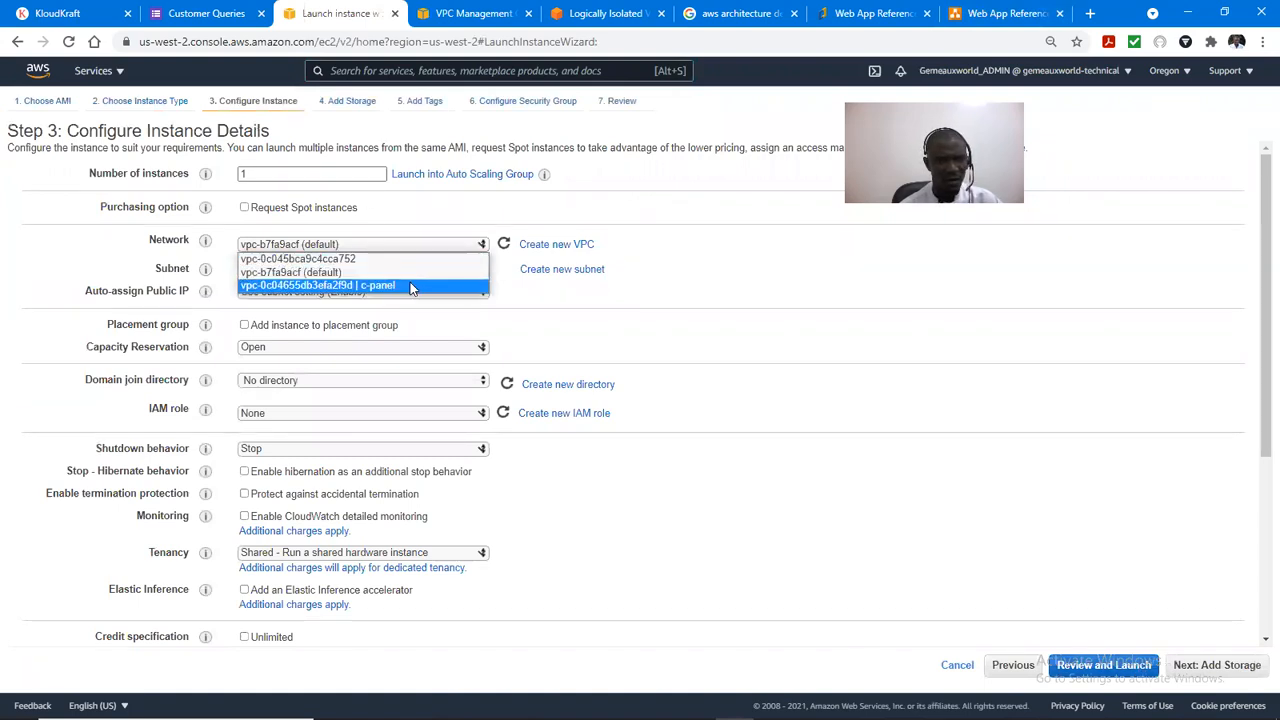
left_click(410, 287)
left_click(373, 270)
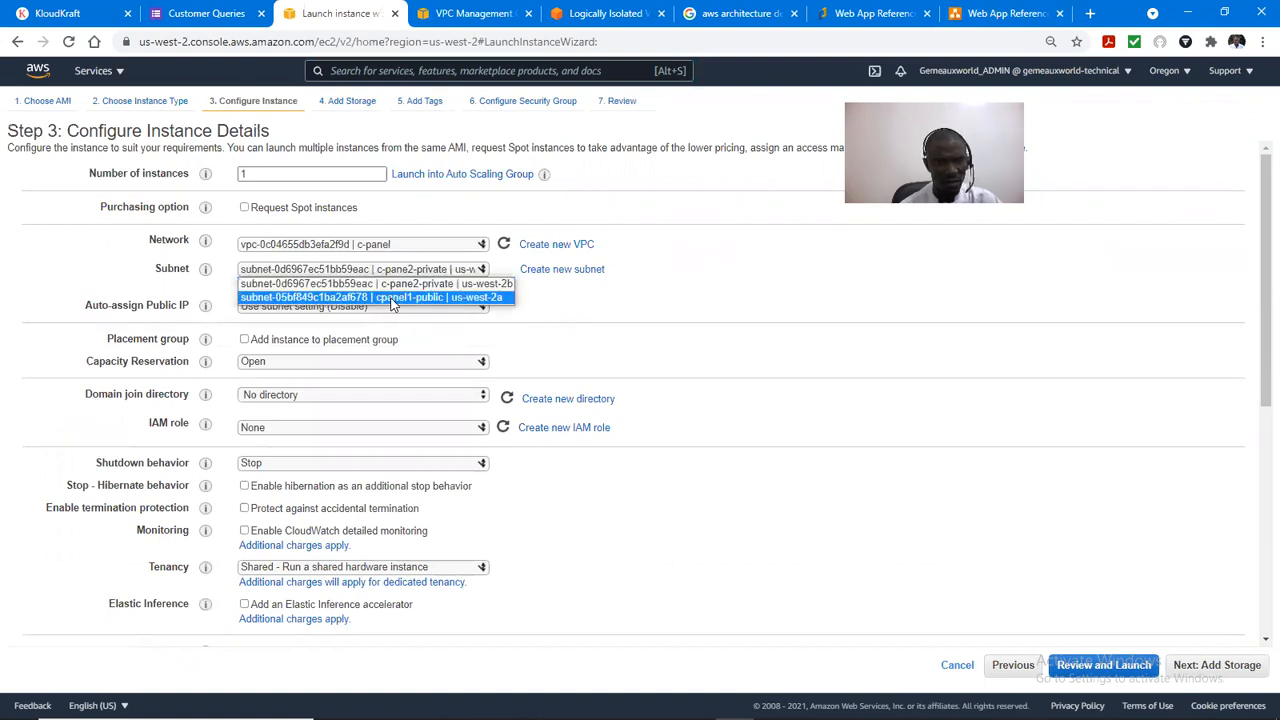
left_click(393, 298)
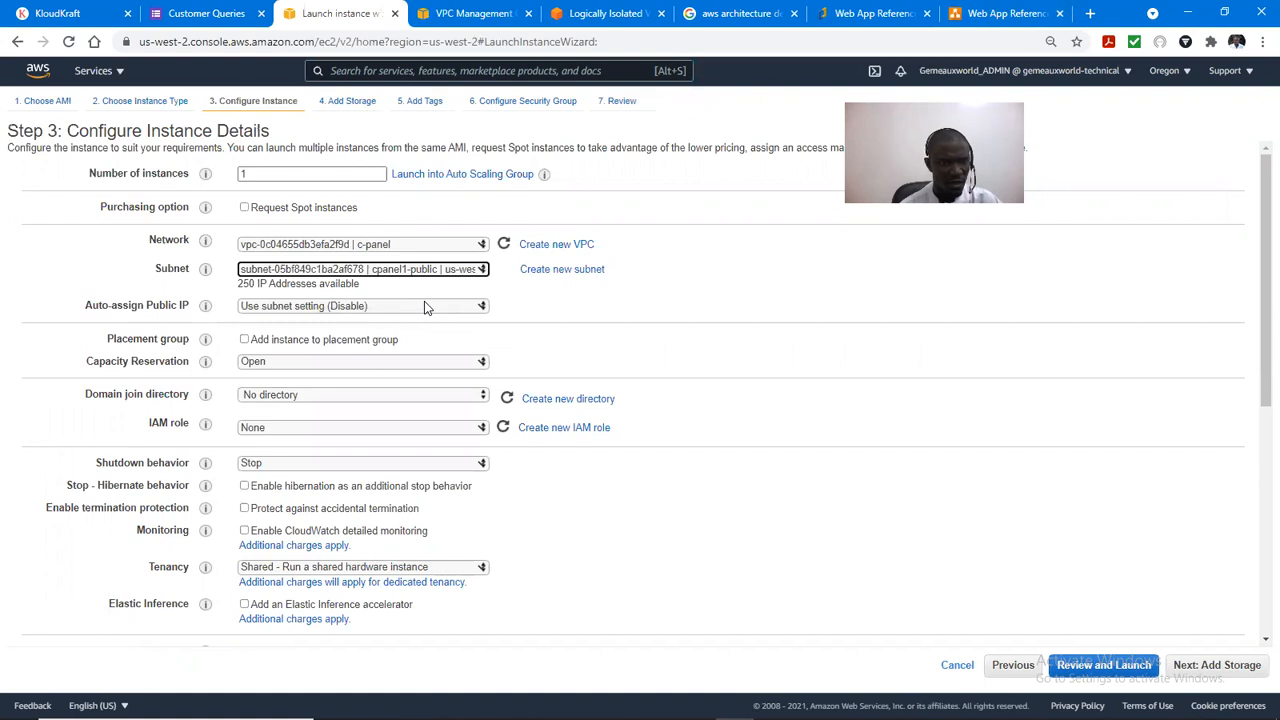
Step: Keep the subnet setting for public IP assignment, enable protection against accidental termination, and accept the default root volume storage
left_click(424, 306)
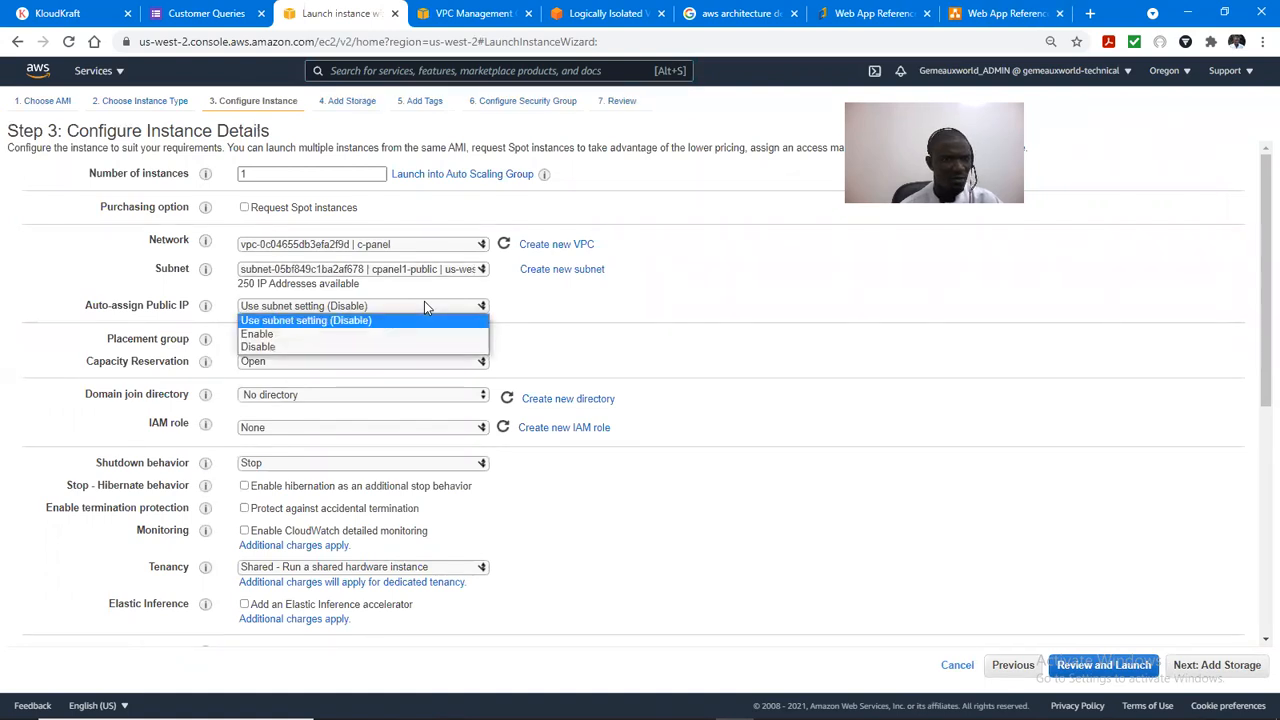
left_click(424, 305)
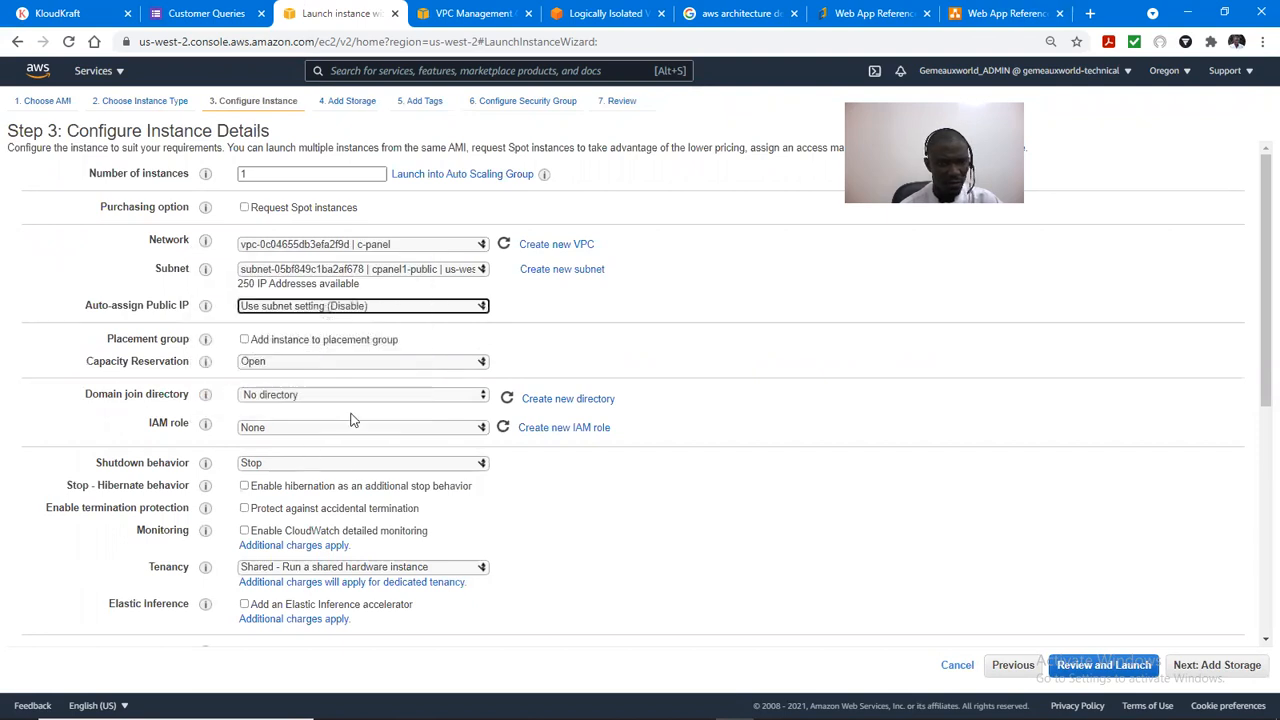
left_click(245, 509)
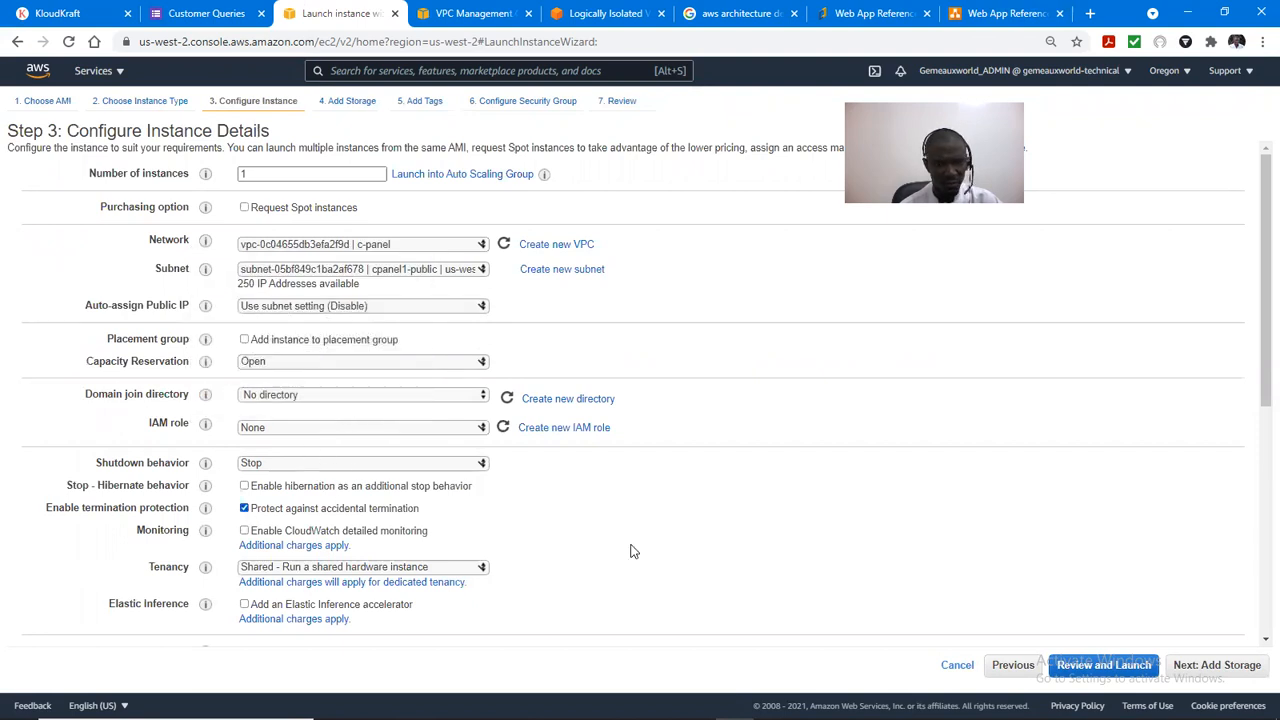
left_click(1254, 667)
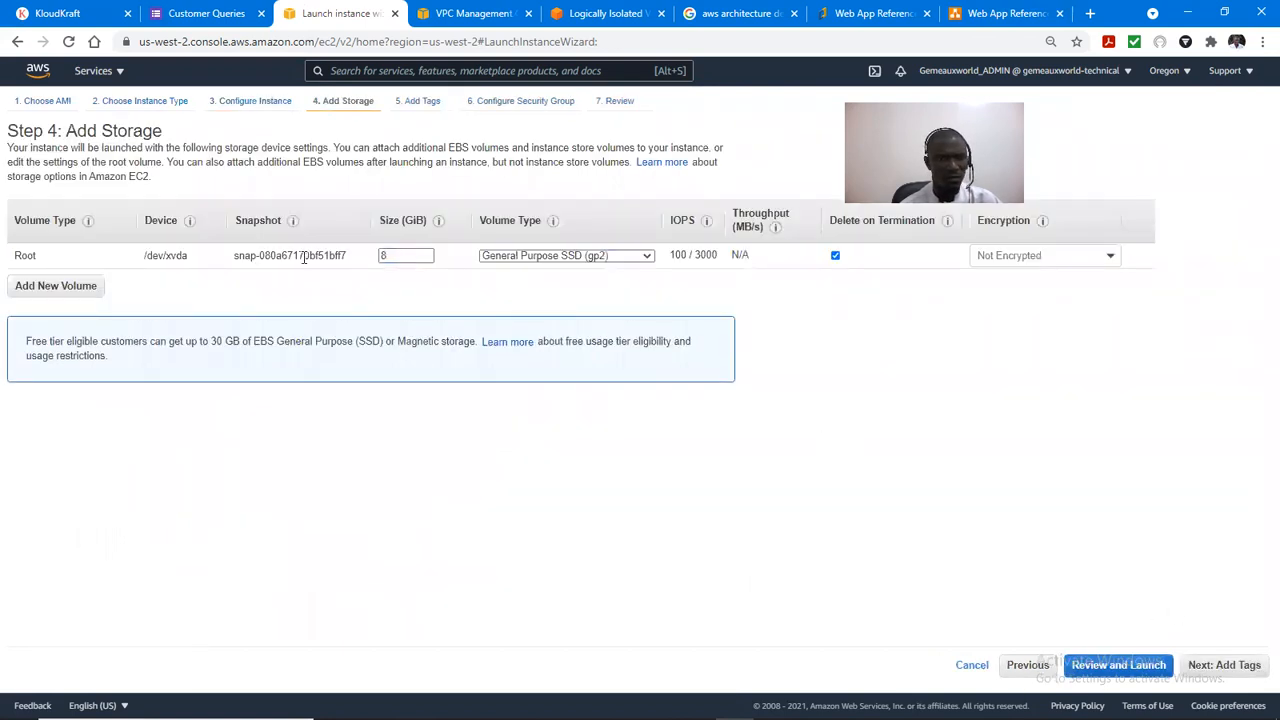
left_click(1213, 670)
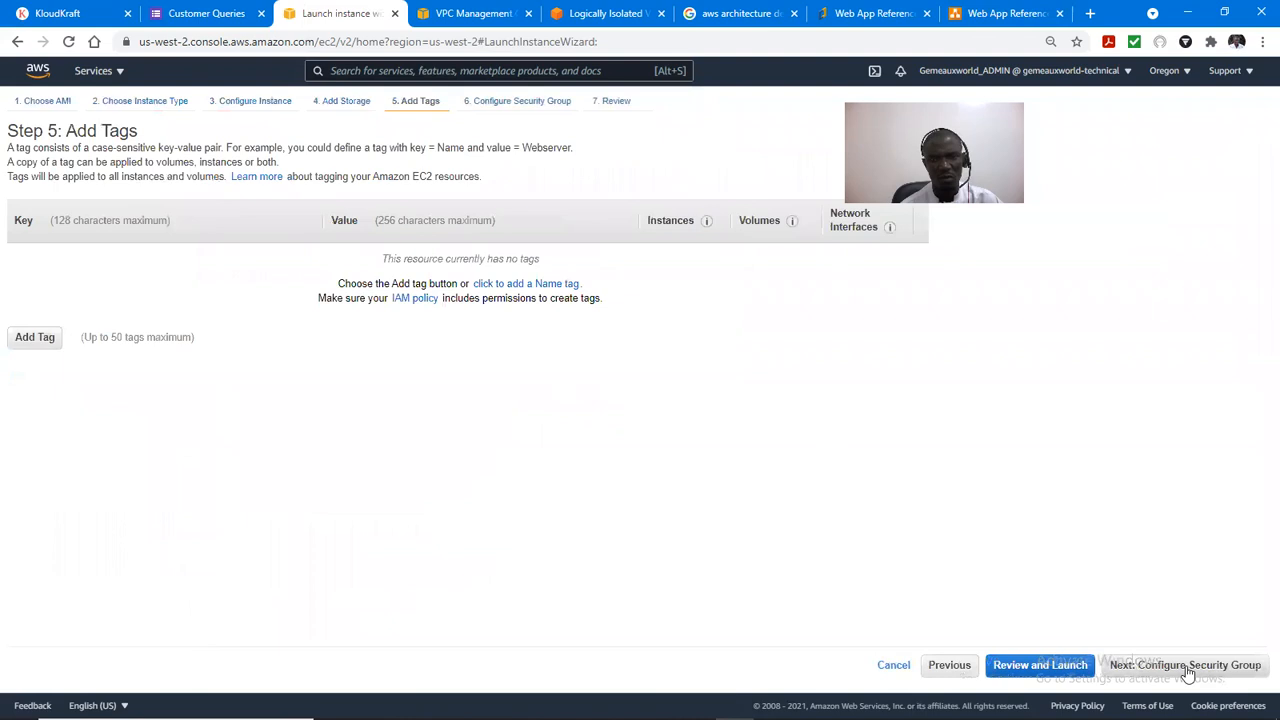
Step: Add a tag to the new instance with the key Name and the value Bastion host
left_click(33, 338)
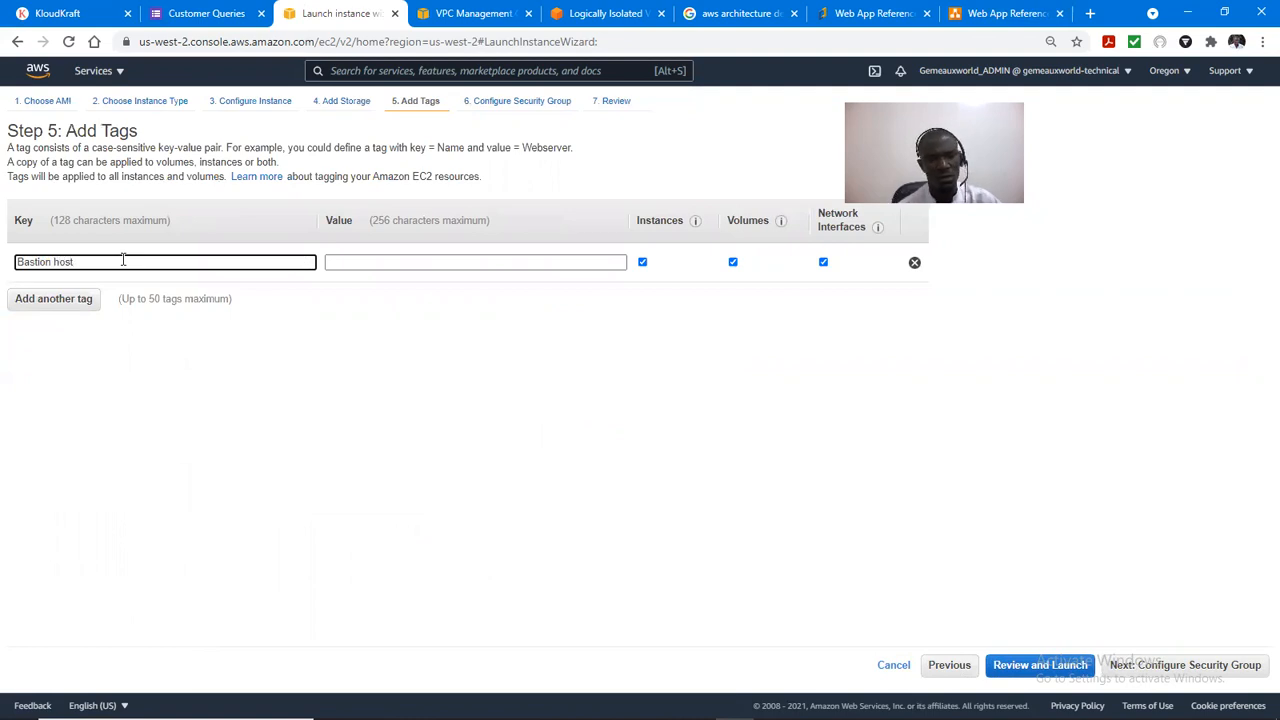
left_click_drag(120, 258, 2, 278)
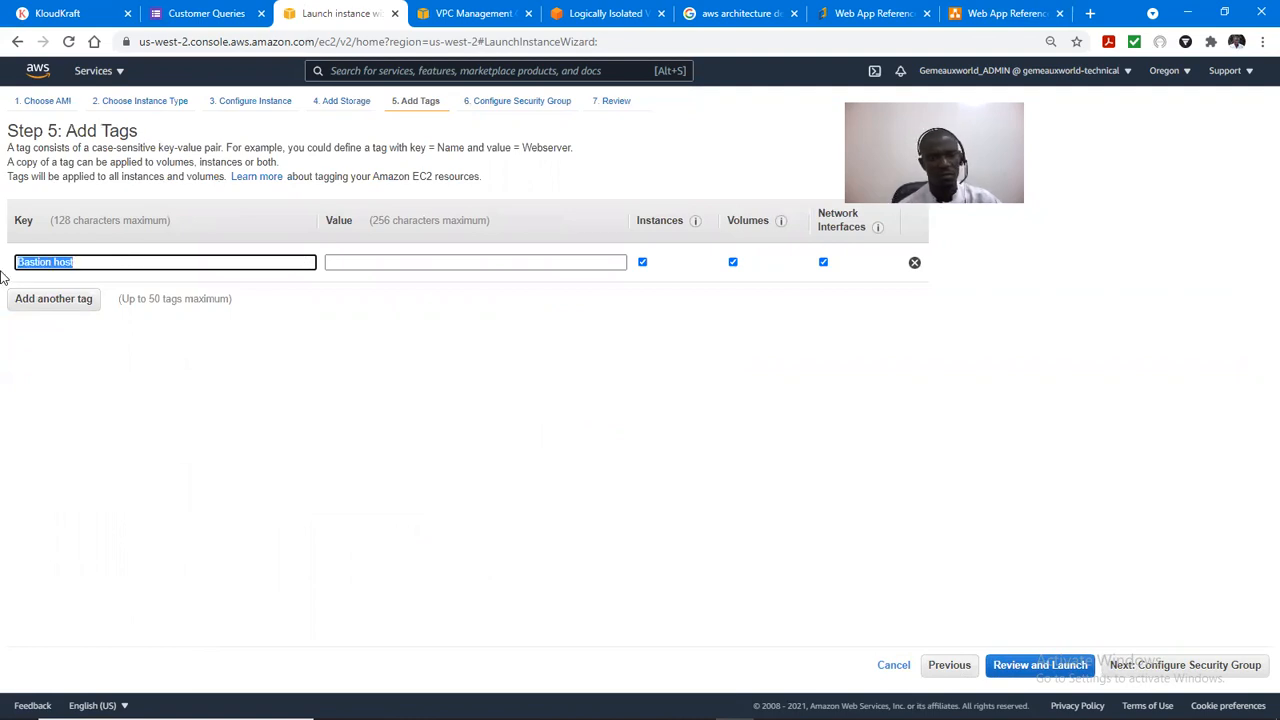
key("BackSpace")
type("Name")
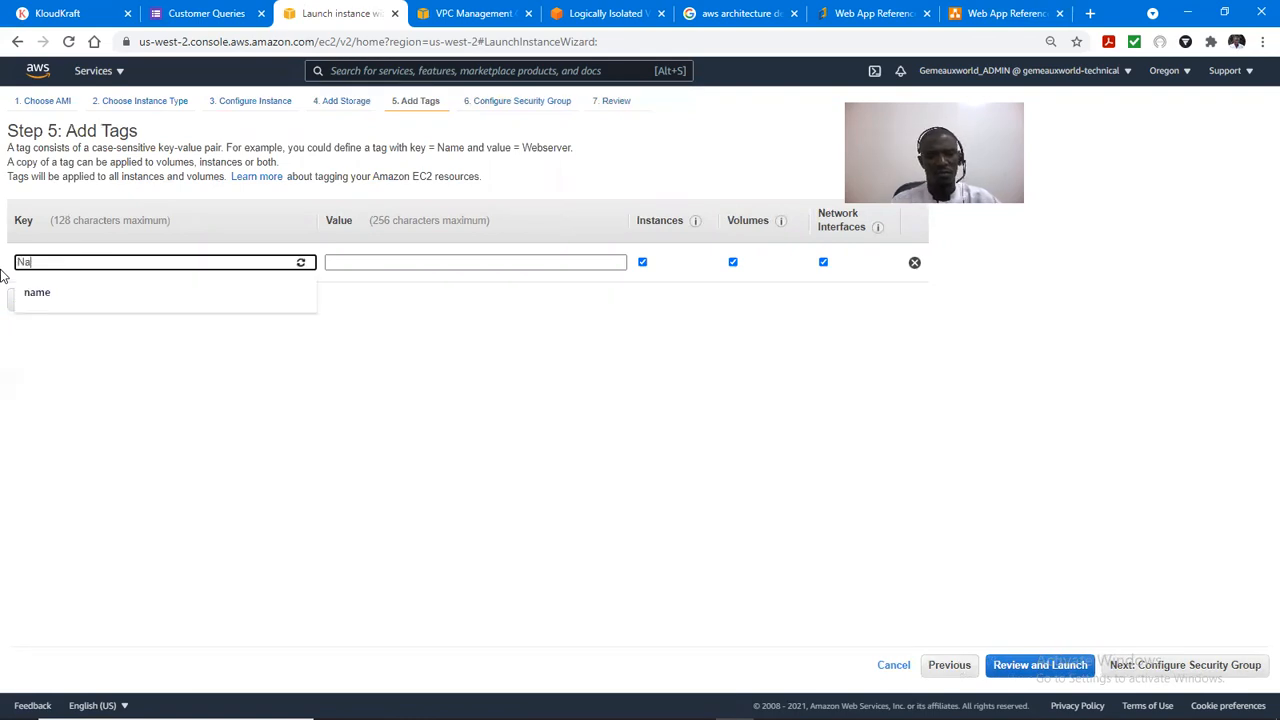
left_click(437, 263)
type("Bastion host")
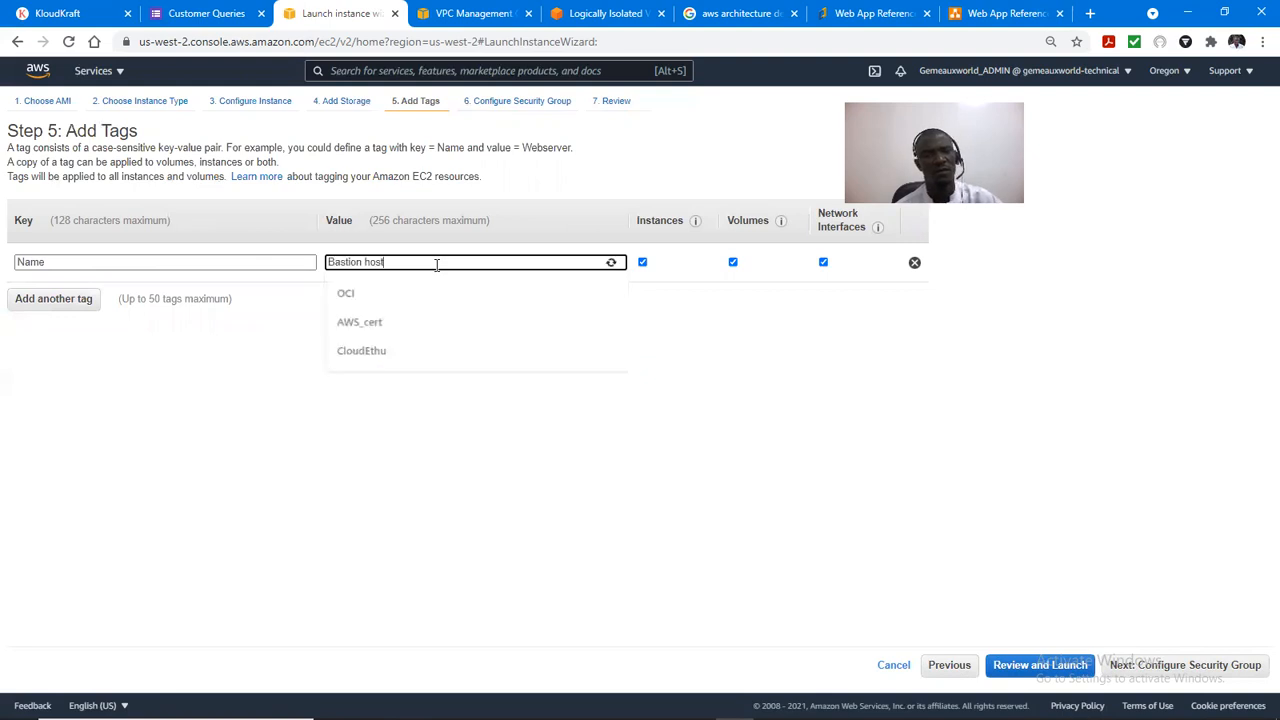
left_click(1146, 667)
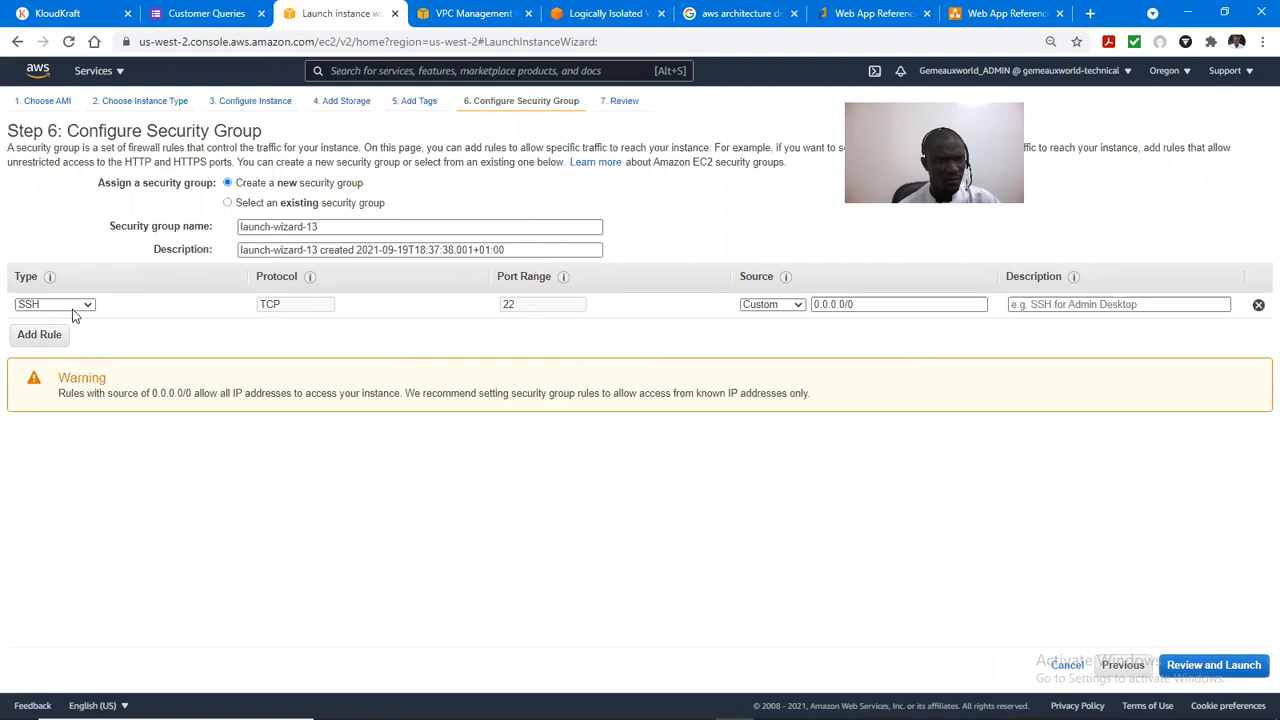
Step: Add an HTTP rule beside the SSH rule in the instance's new security group and proceed to the launch review
left_click(38, 336)
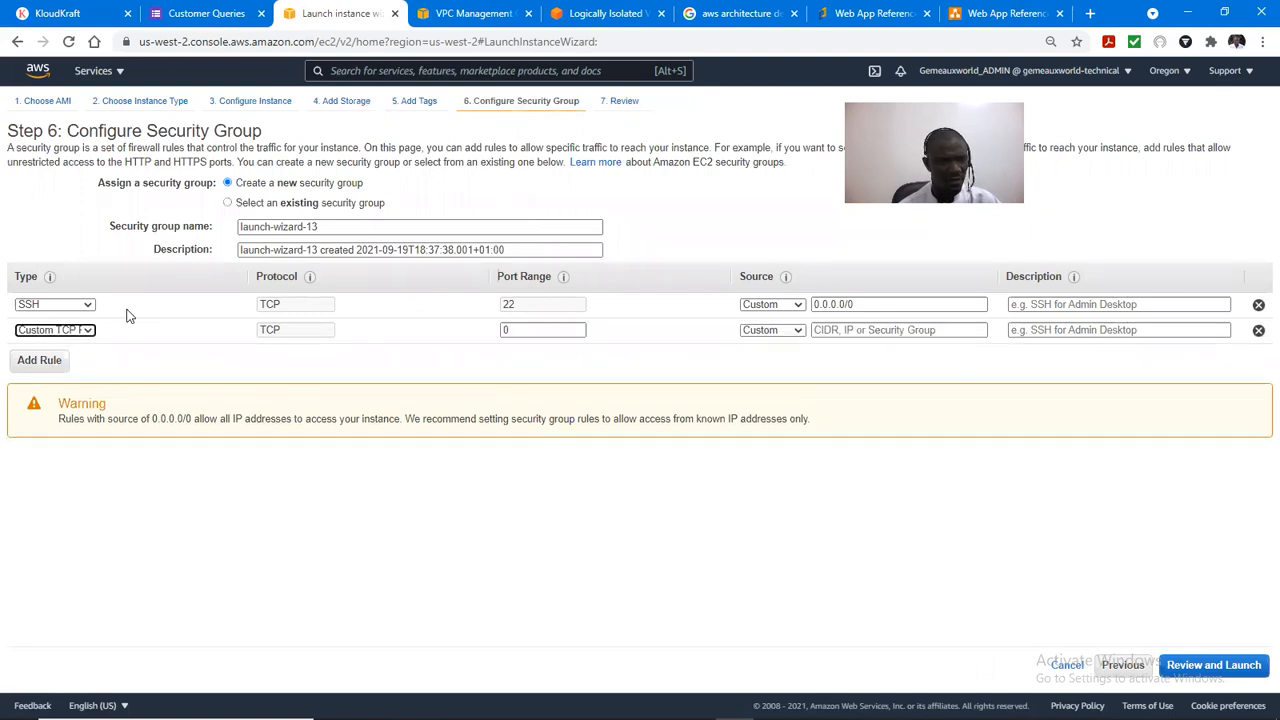
left_click(94, 335)
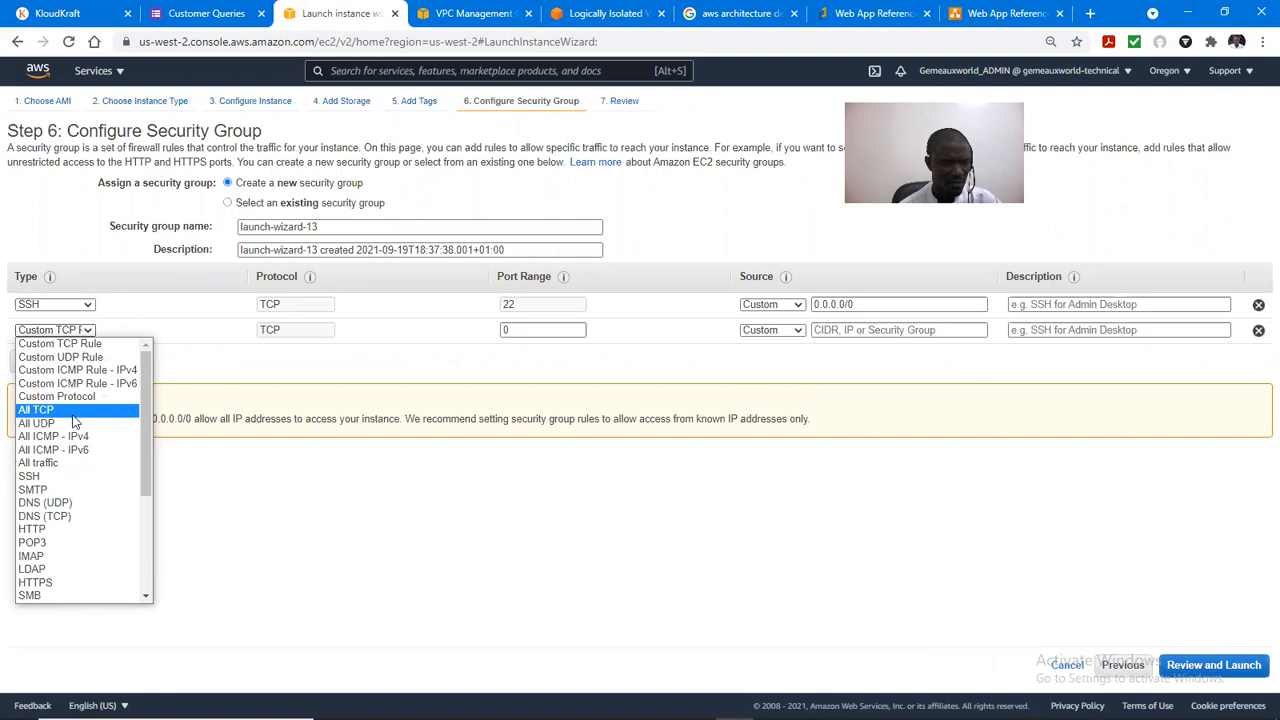
left_click(75, 531)
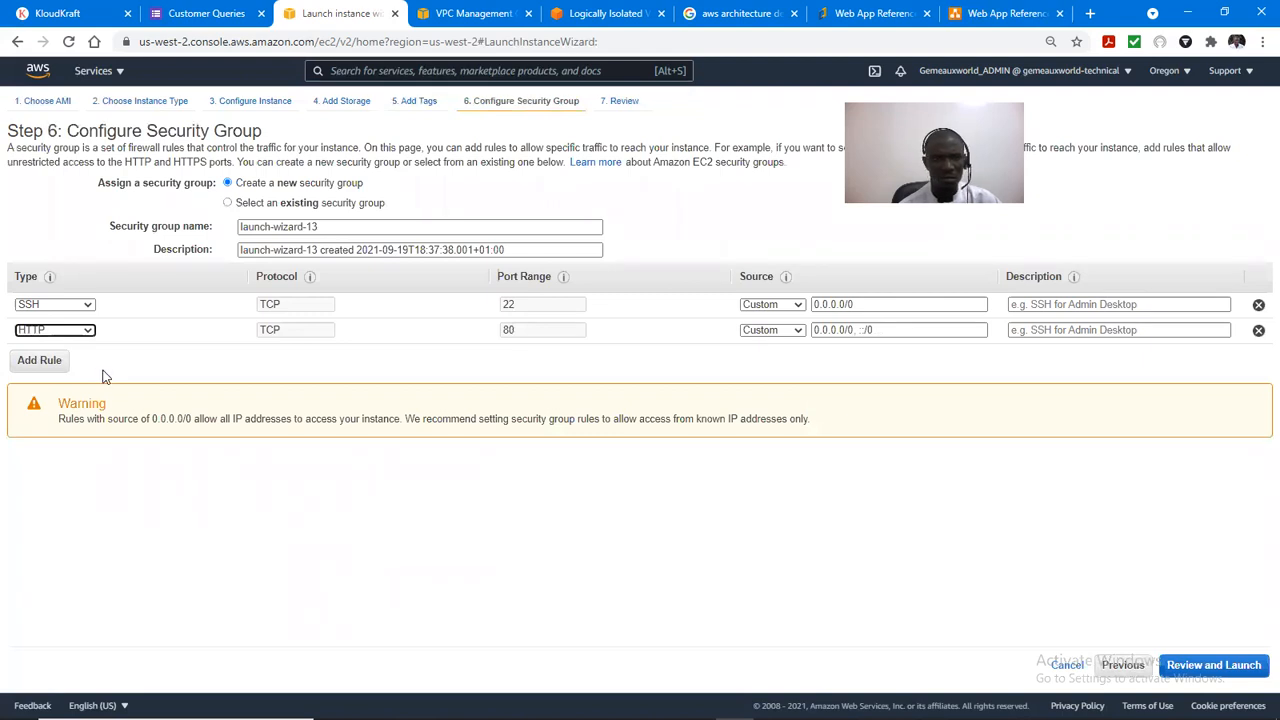
left_click(54, 366)
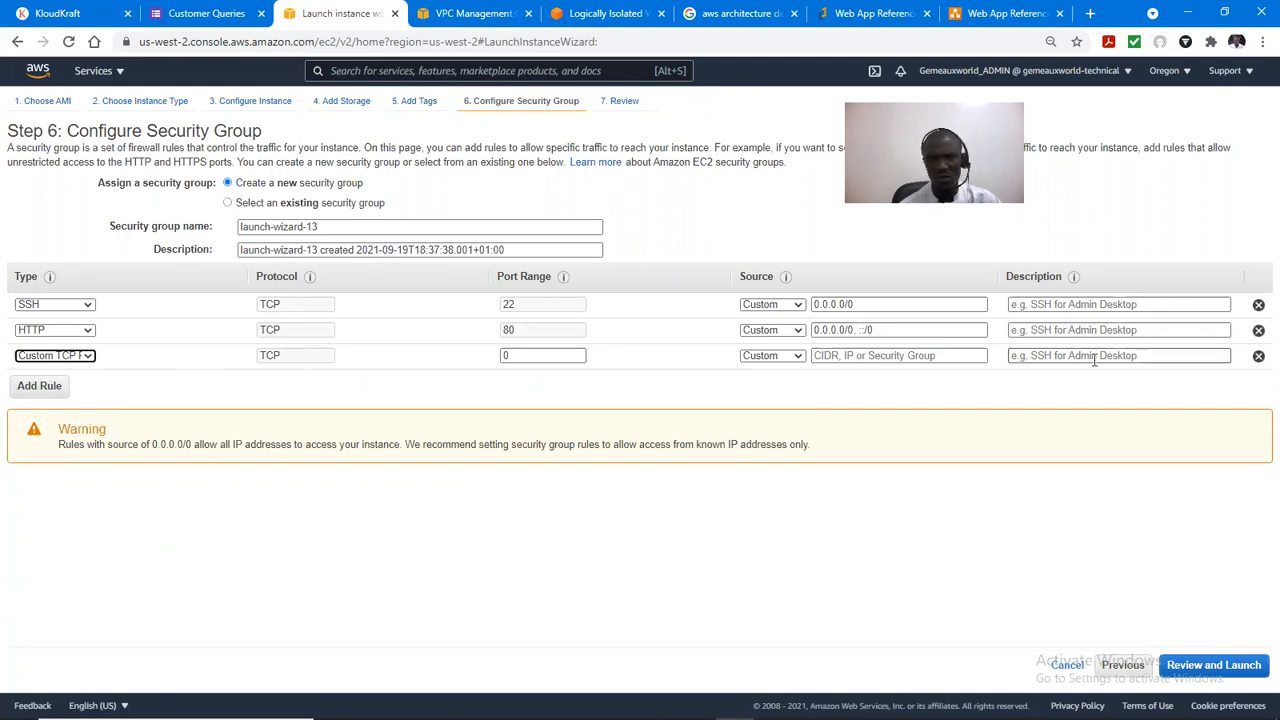
left_click(1259, 357)
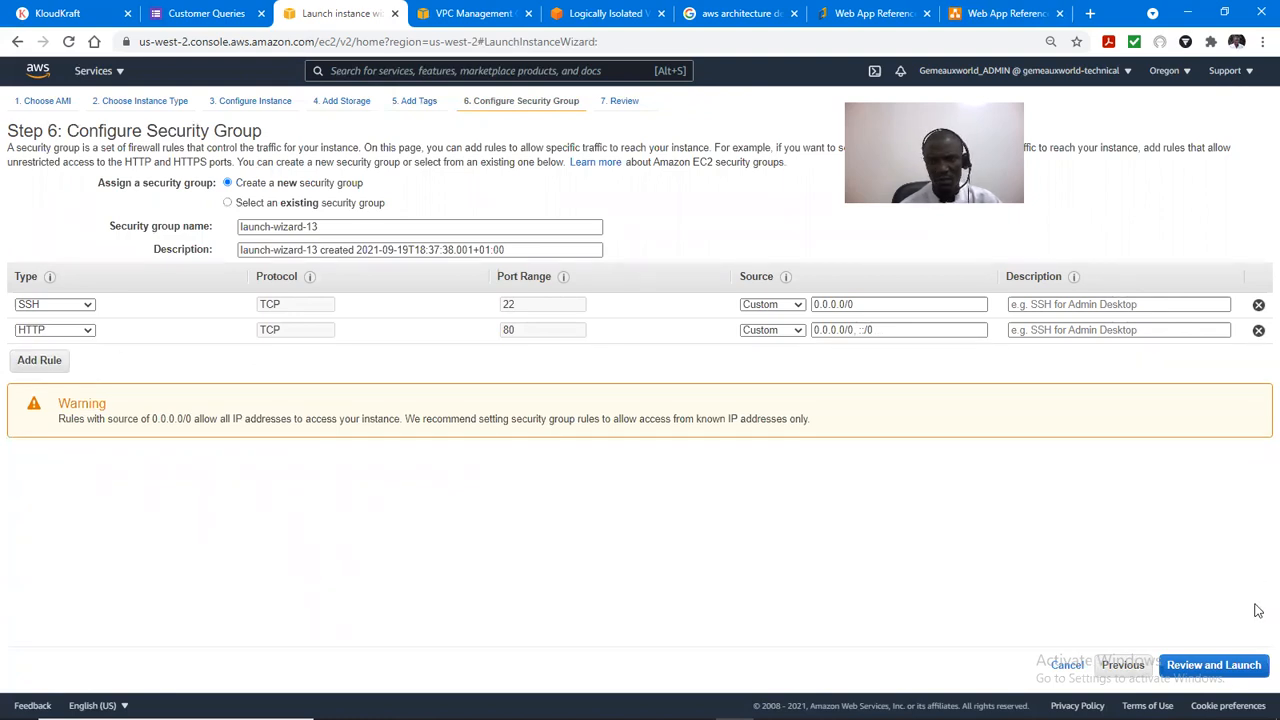
left_click(1224, 665)
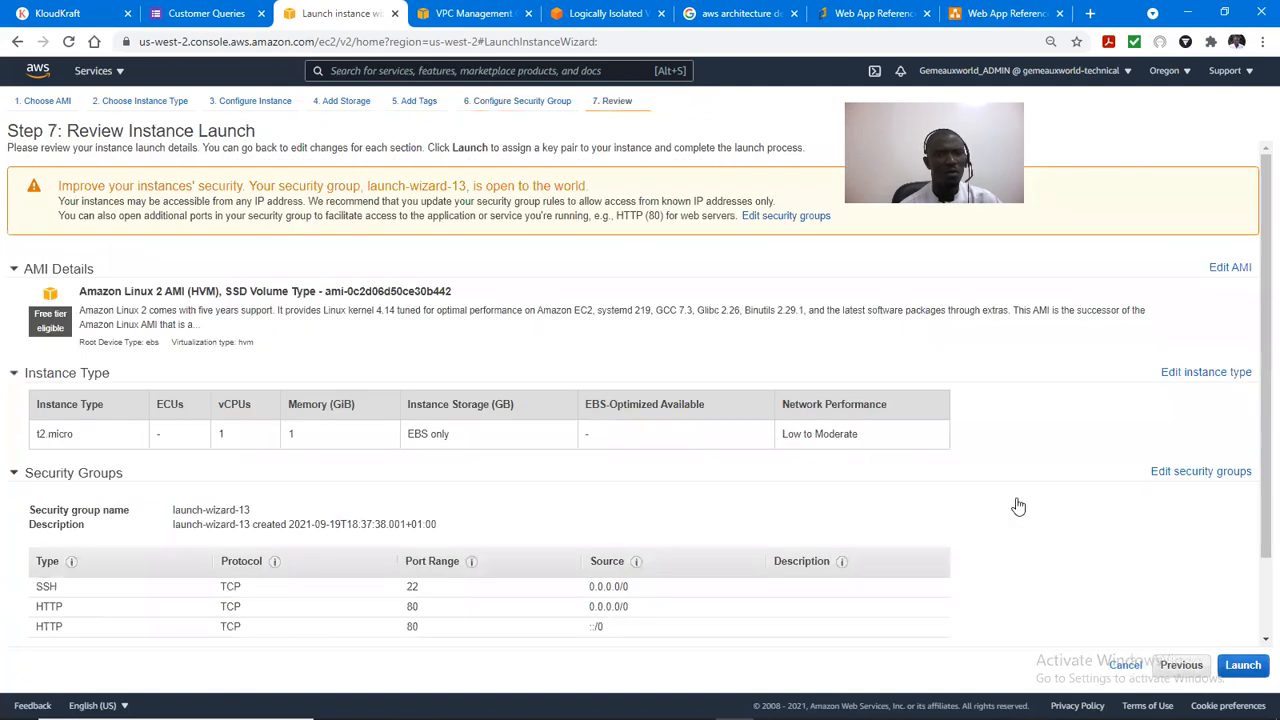
Step: Launch the bastion instance with a new RSA key pair named c-panel, downloading its private key file
scroll(1255, 460, "down", 2)
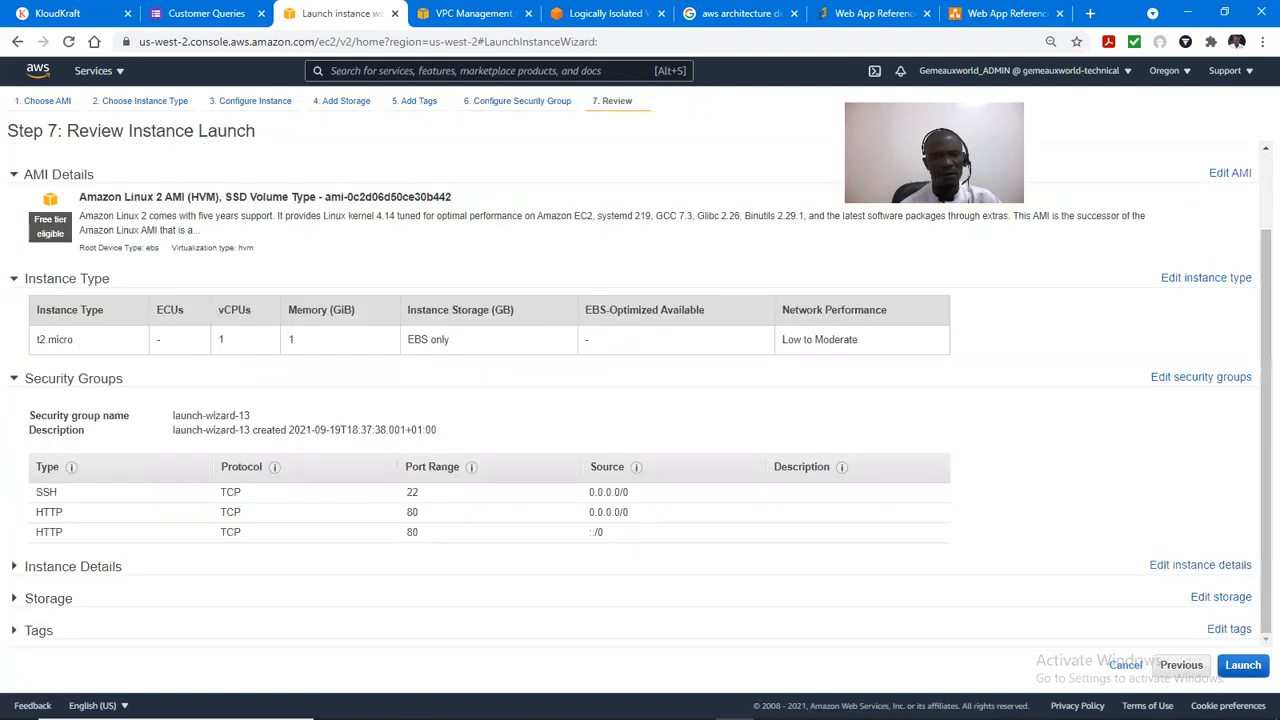
left_click(1247, 668)
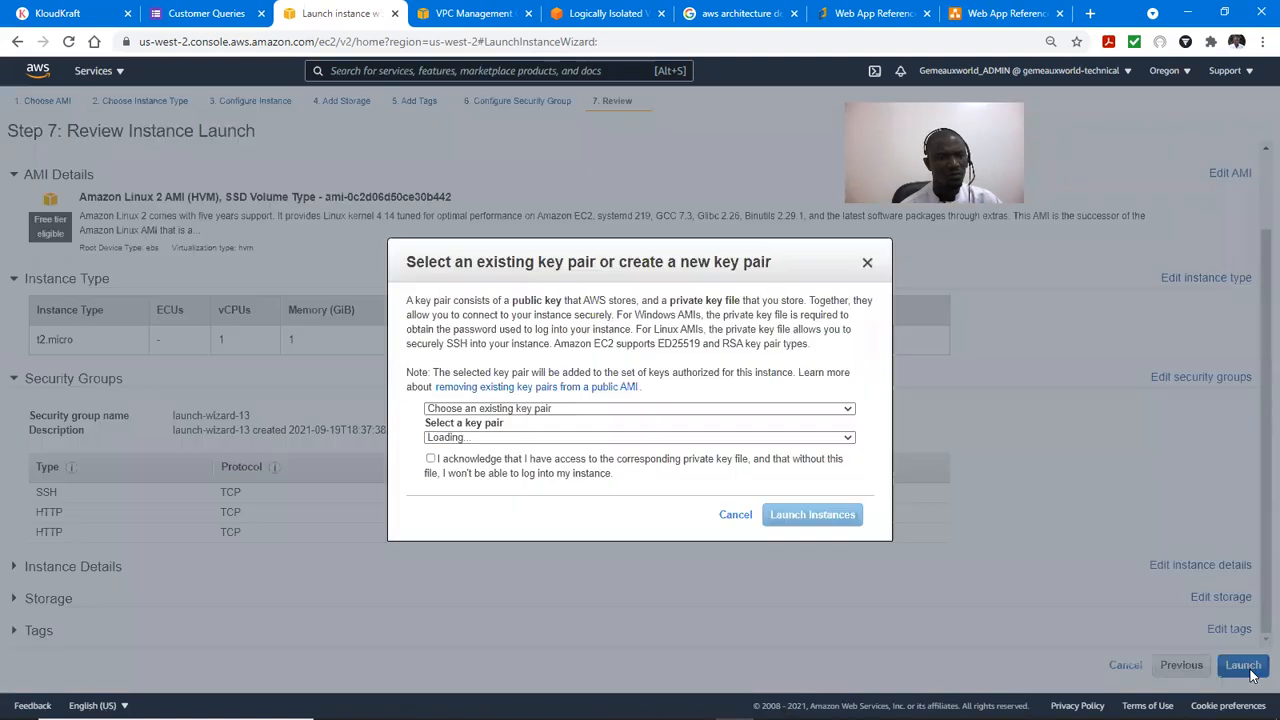
left_click(603, 408)
left_click(598, 433)
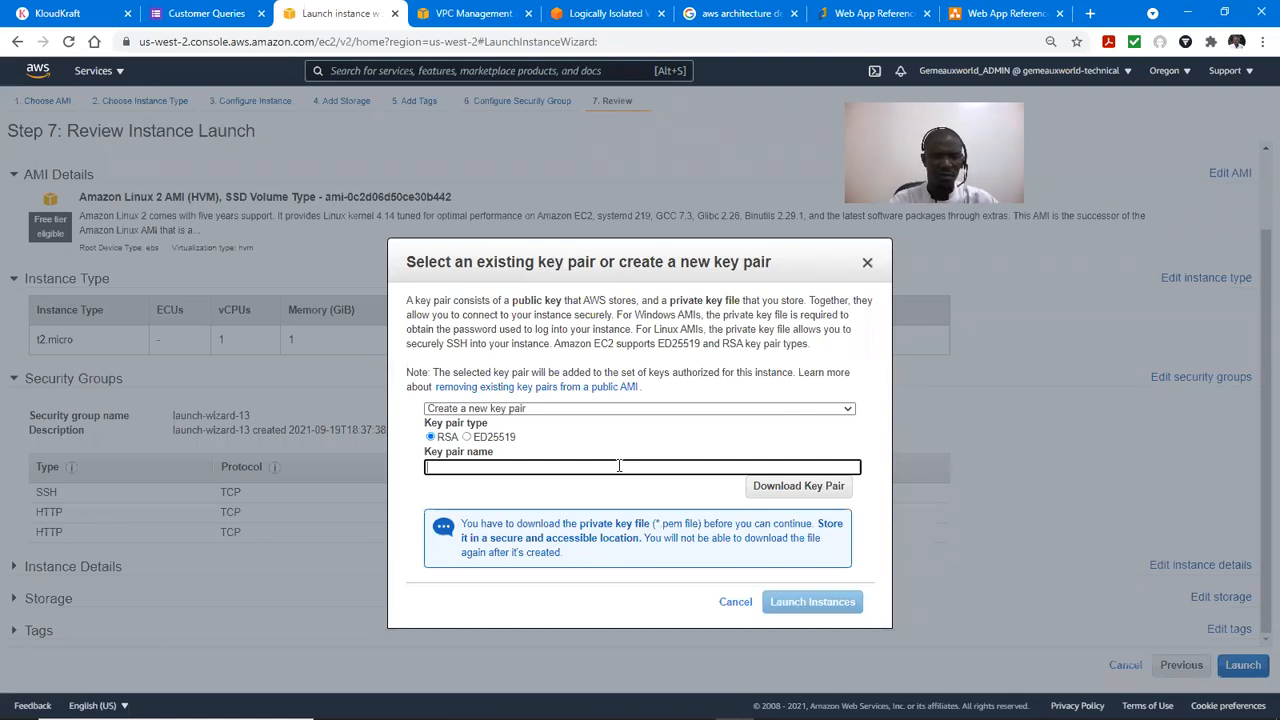
type("-panel")
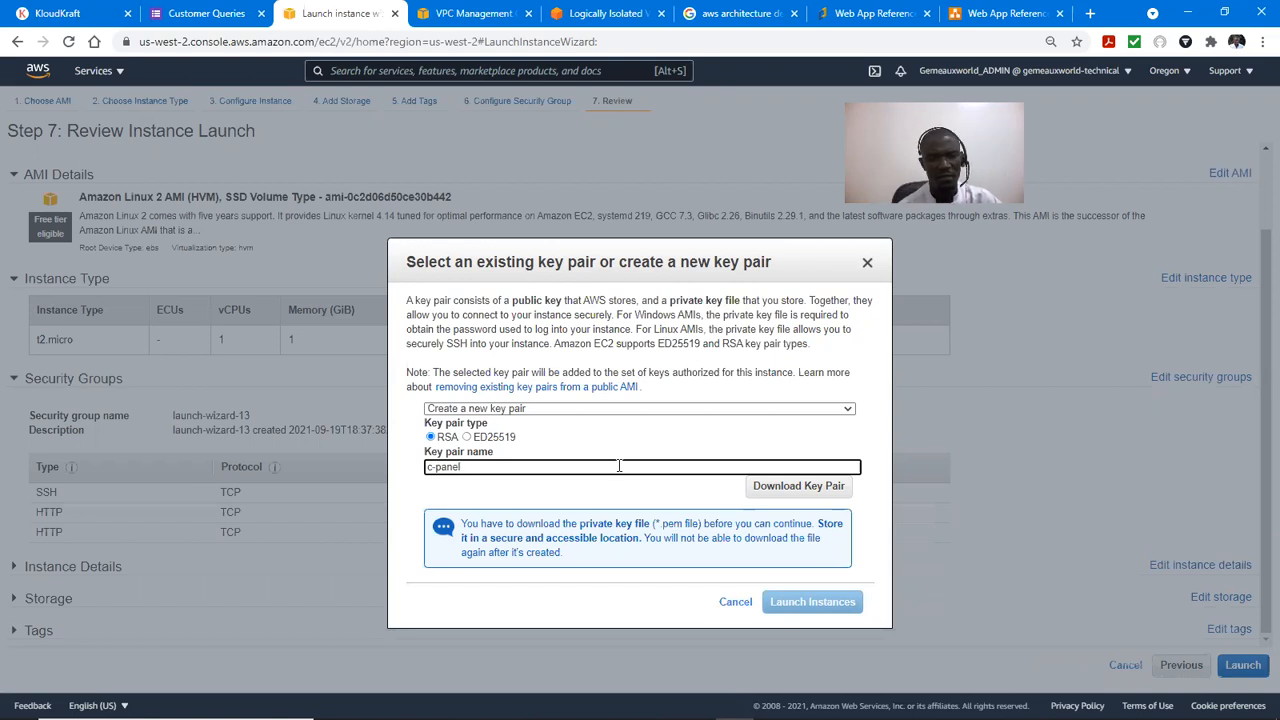
left_click(806, 488)
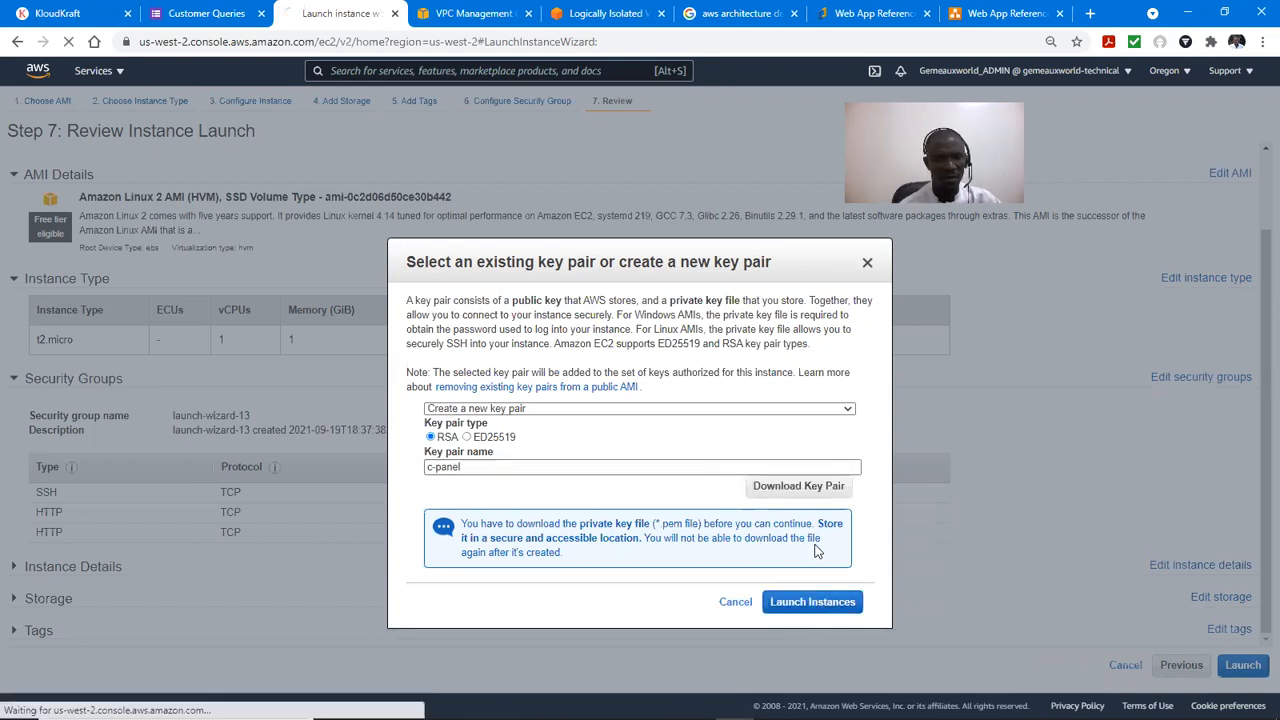
left_click(812, 602)
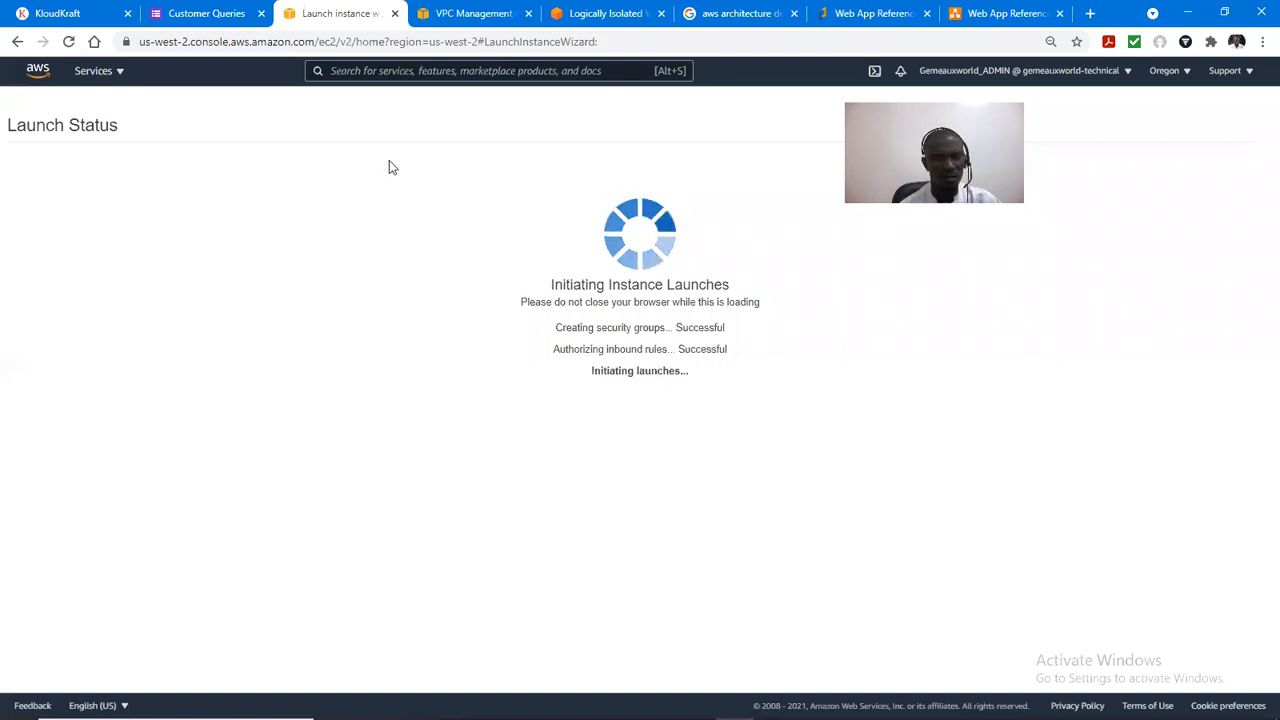
Step: Return to the EC2 instances list and dismiss the session-restored message
left_click(115, 73)
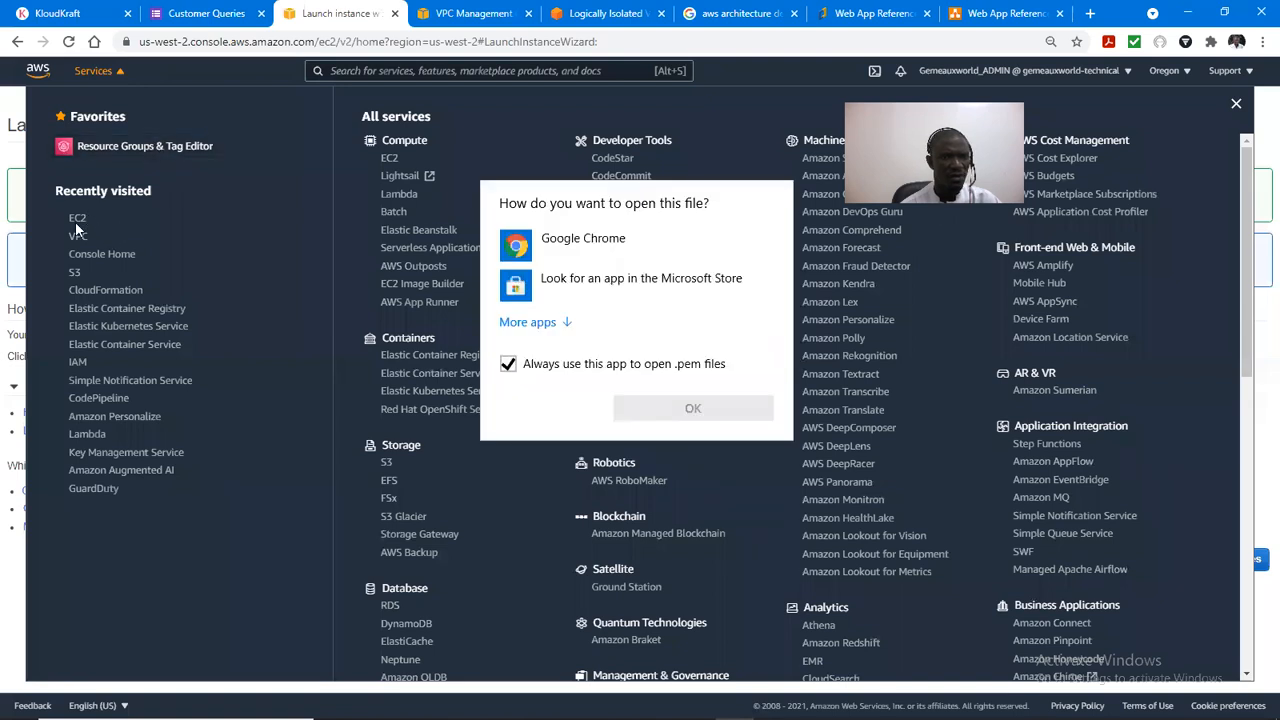
left_click(76, 221)
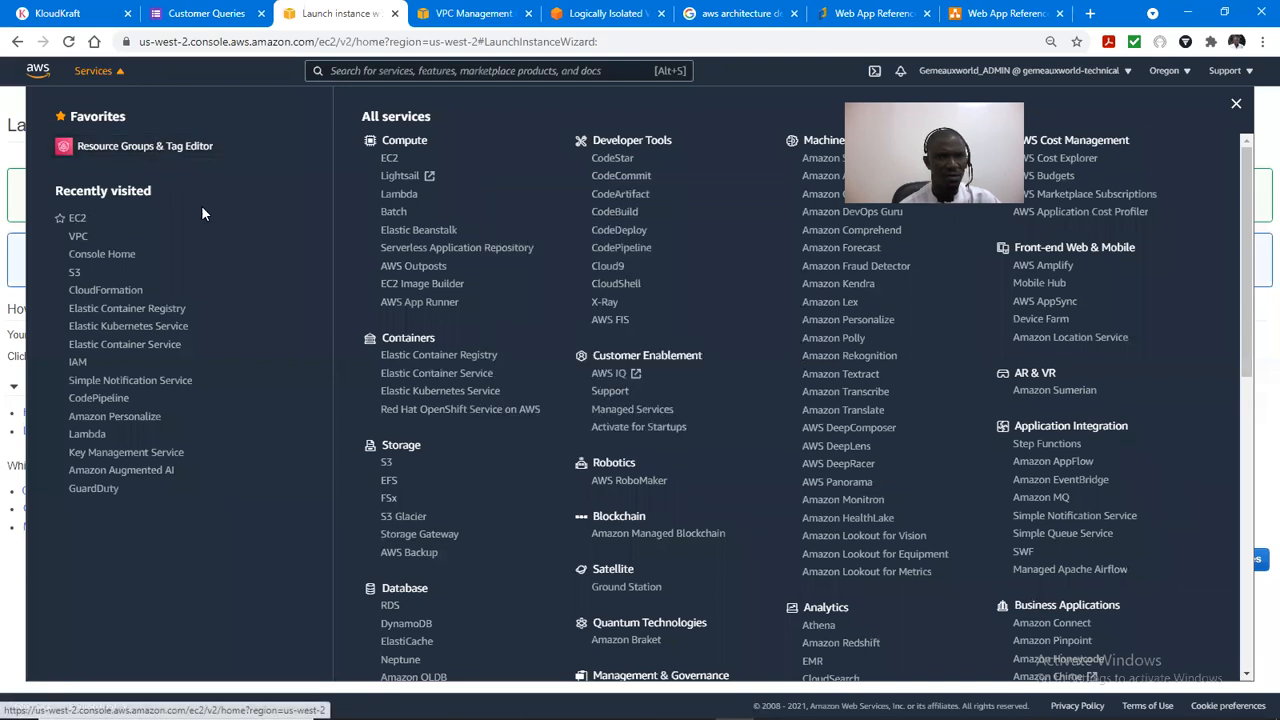
left_click(386, 162)
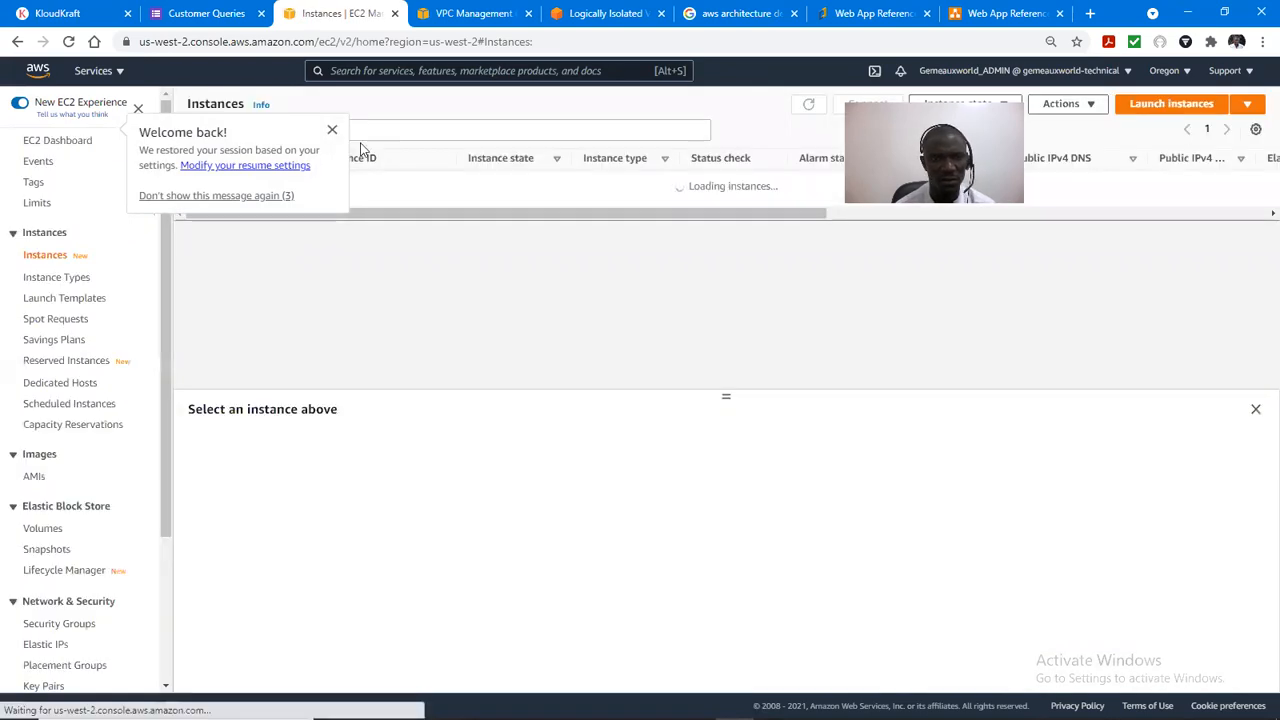
left_click(332, 130)
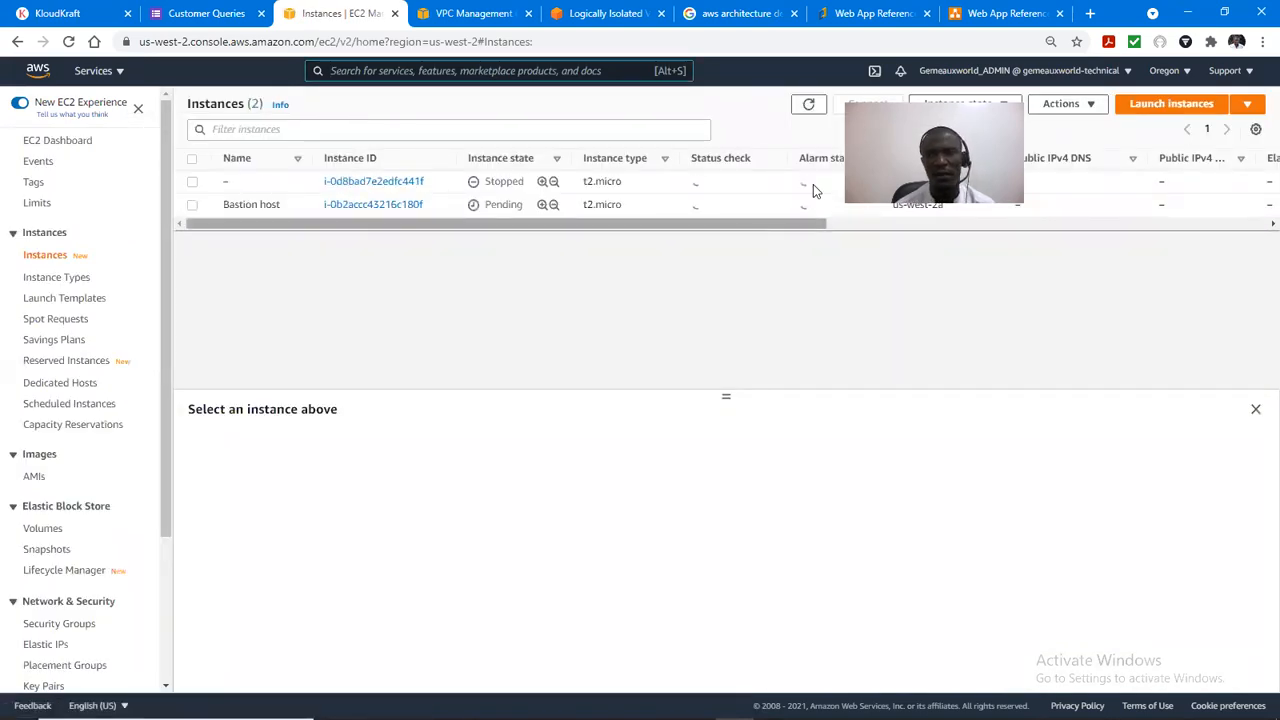
Step: Start launching another EC2 instance and search the AWS Marketplace images for centos
left_click(1186, 110)
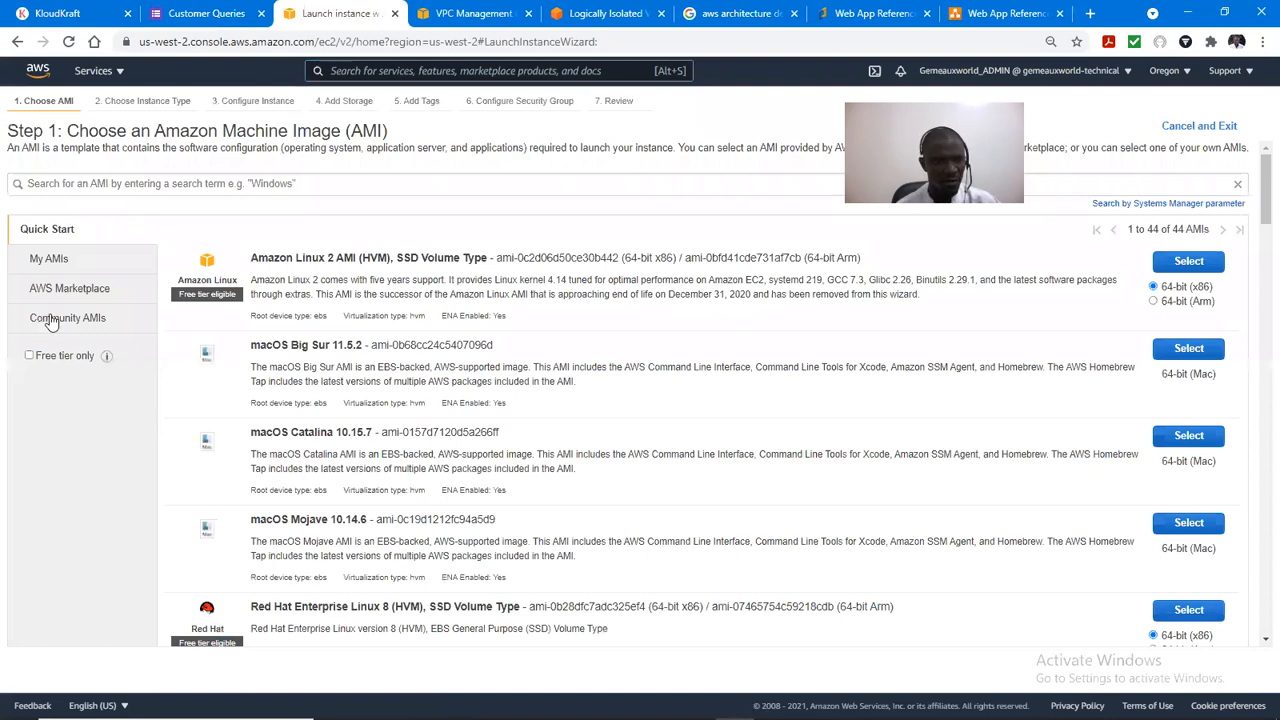
left_click(72, 290)
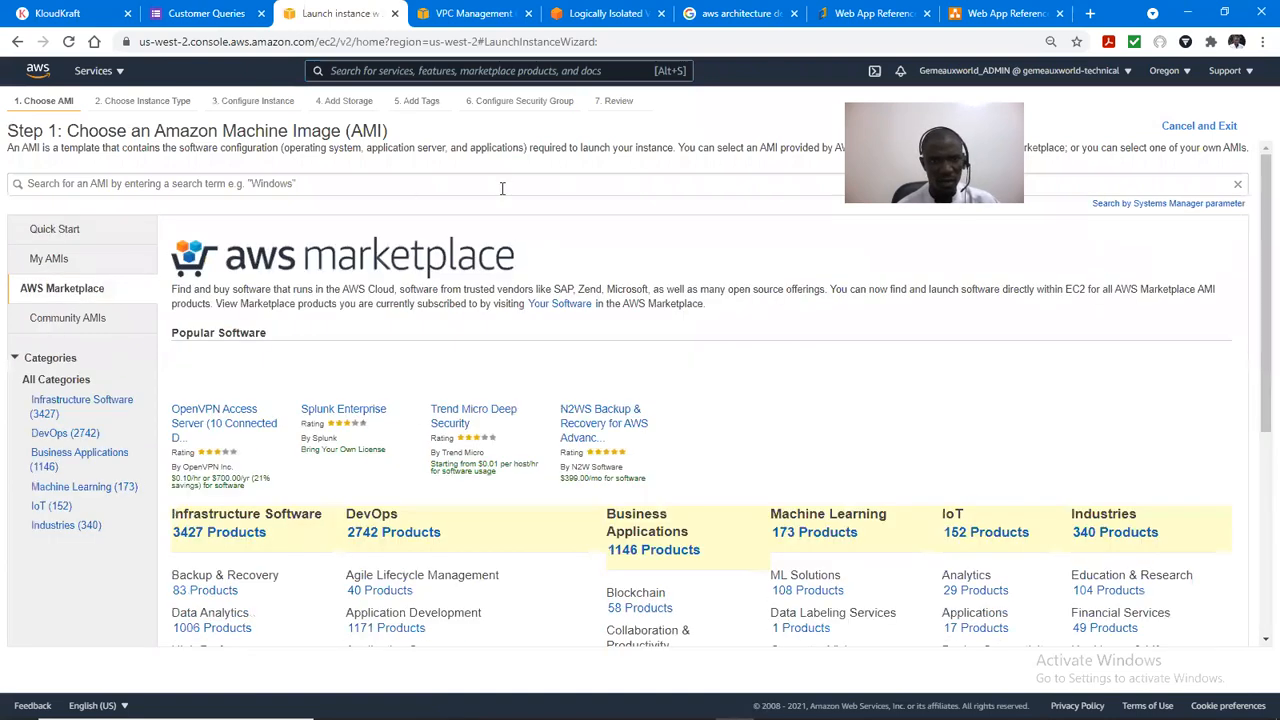
left_click(555, 182)
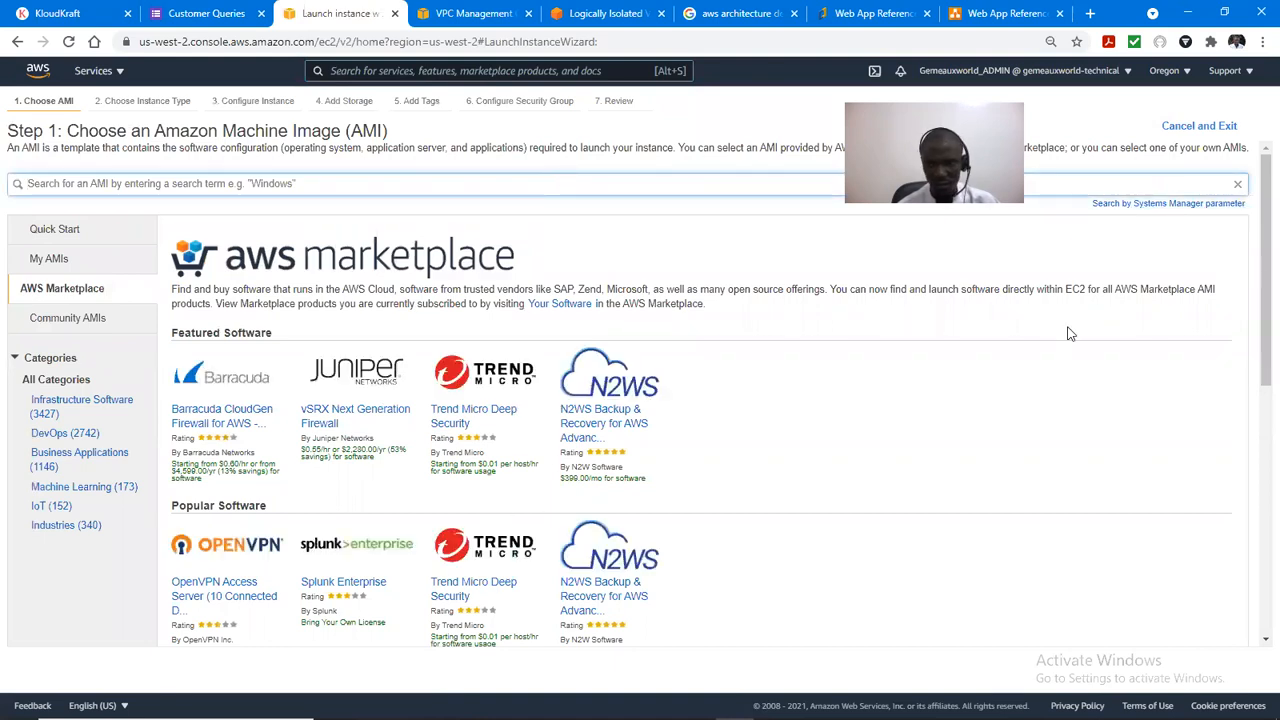
mouse_move(1257, 259)
left_mouse_down()
mouse_move(1255, 430)
mouse_move(1258, 247)
left_mouse_up()
type("cent")
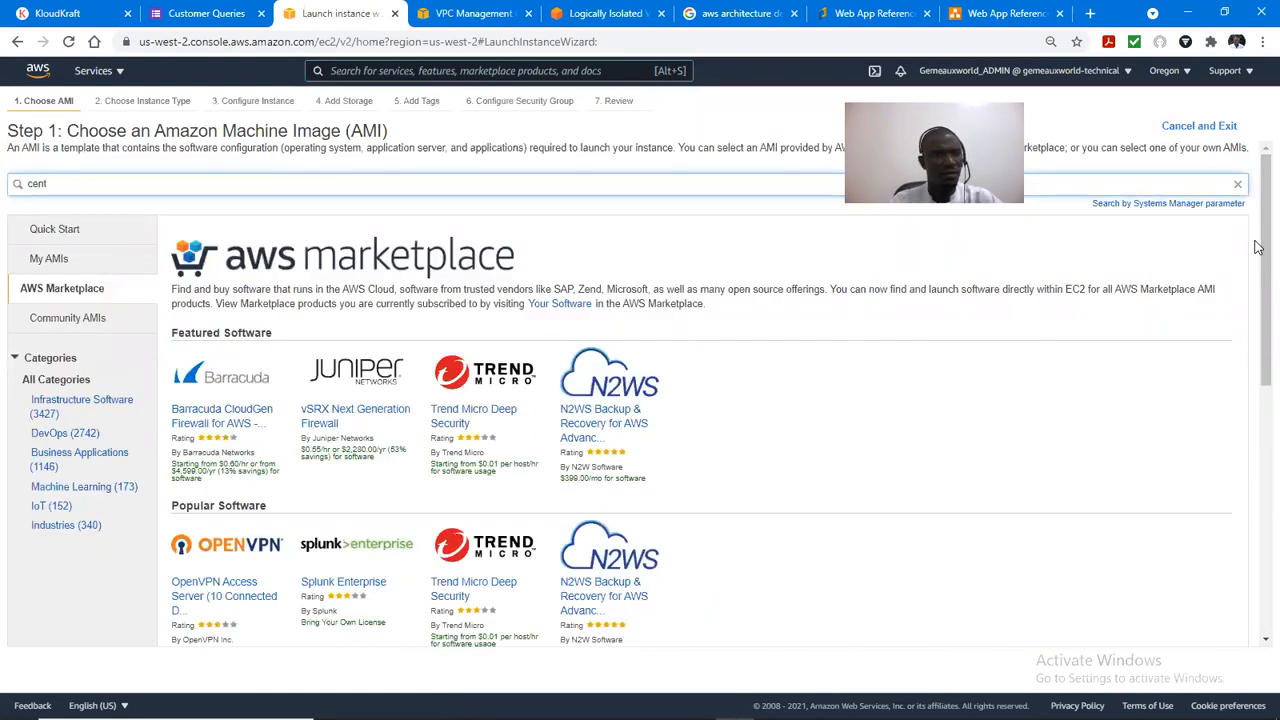
type("os")
key("Return")
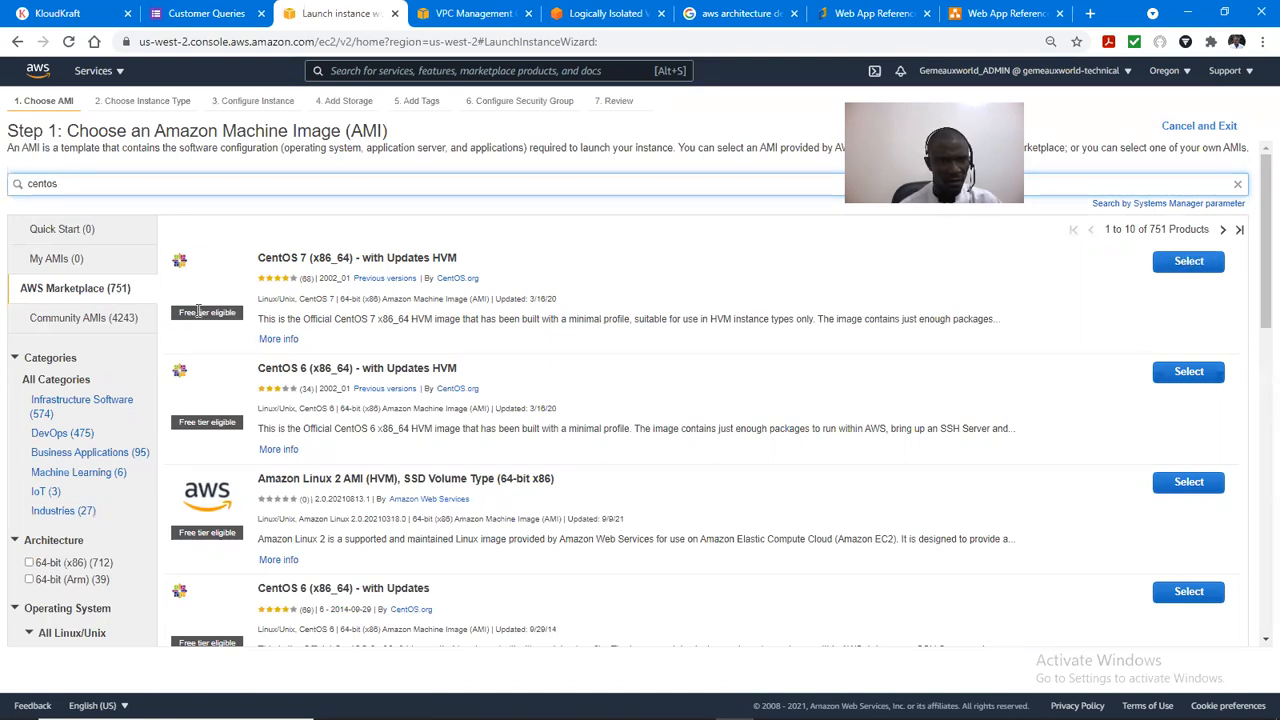
Step: Choose the CentOS 7 (x86_64) - with Updates HVM image and the t2.medium type for the new instance
left_click(1203, 266)
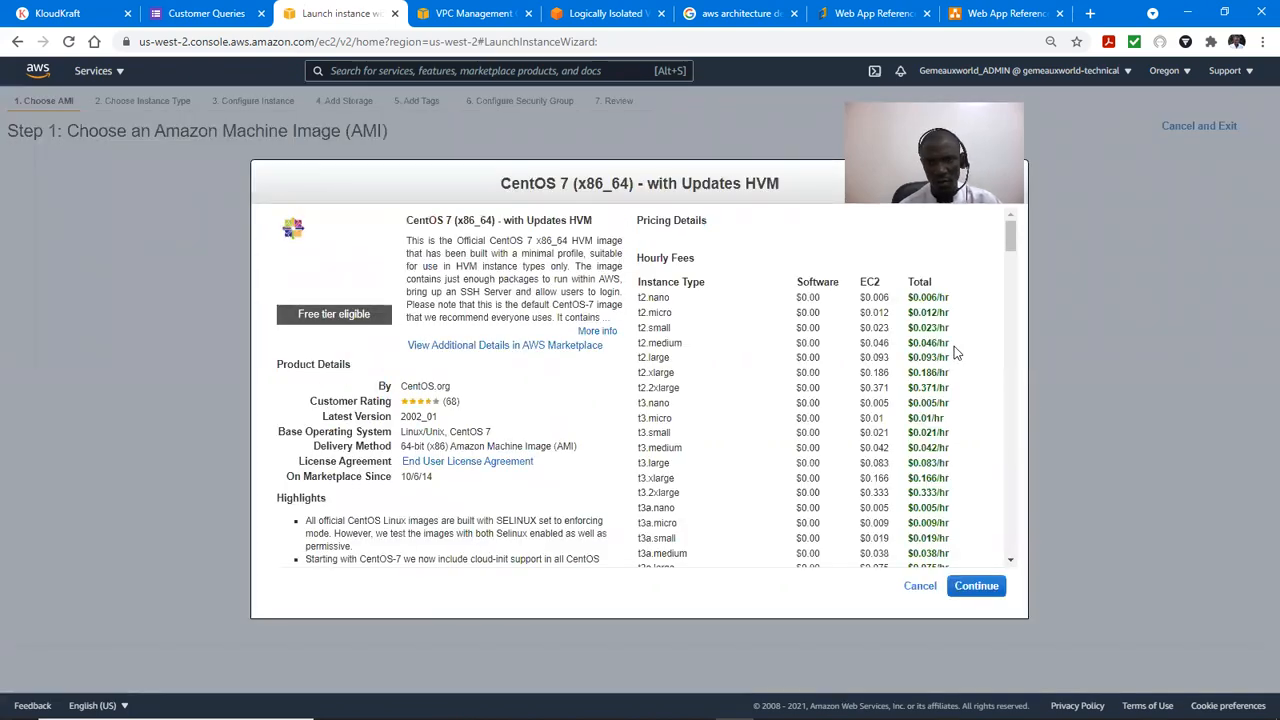
left_click(986, 590)
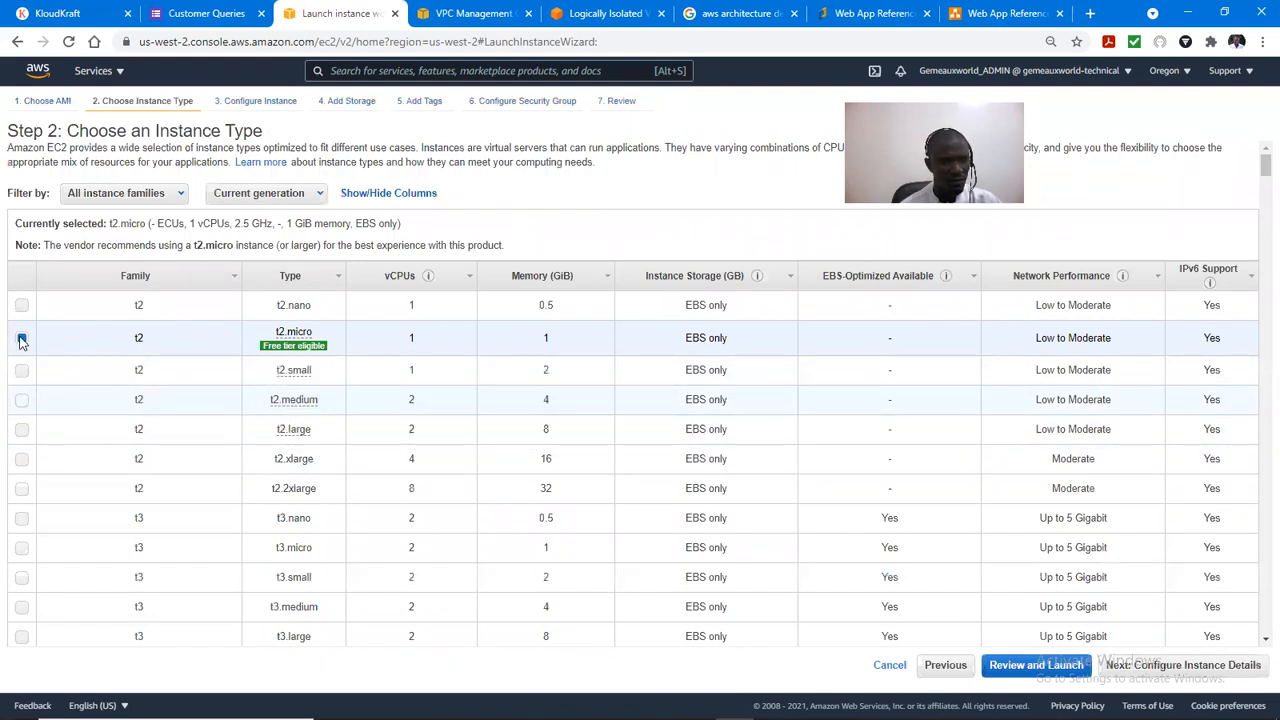
left_click(21, 399)
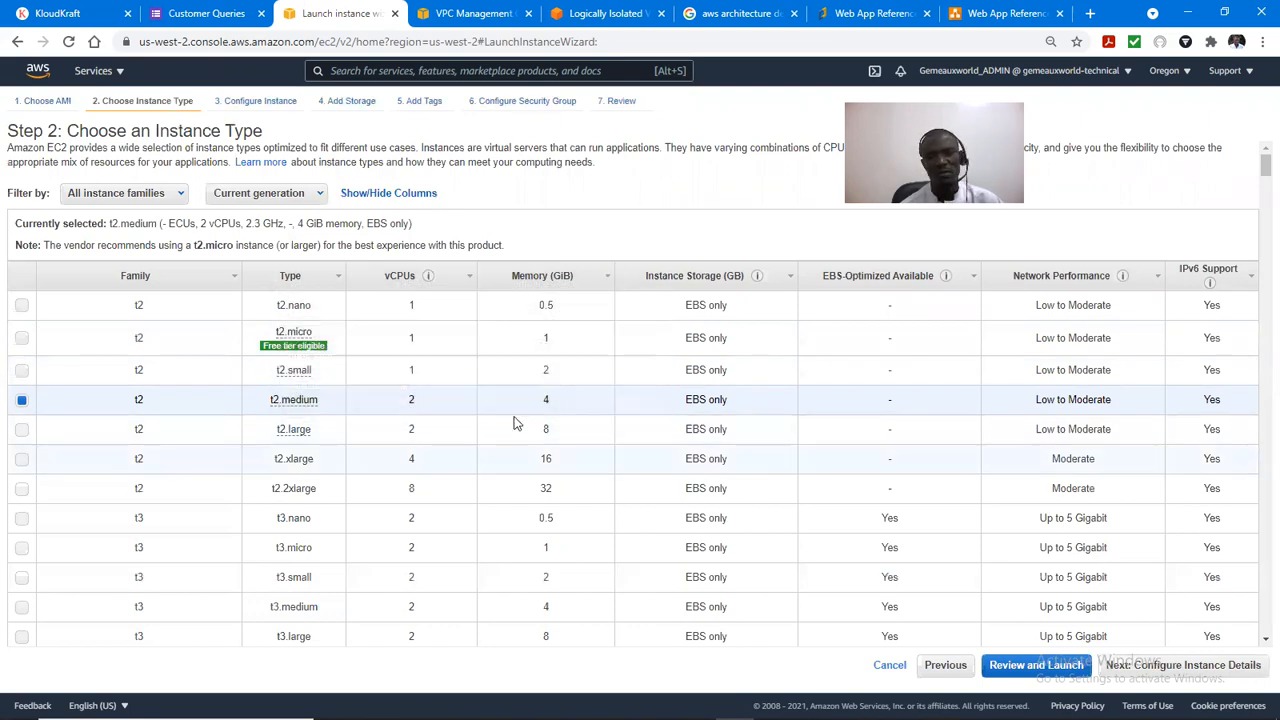
left_click(1135, 666)
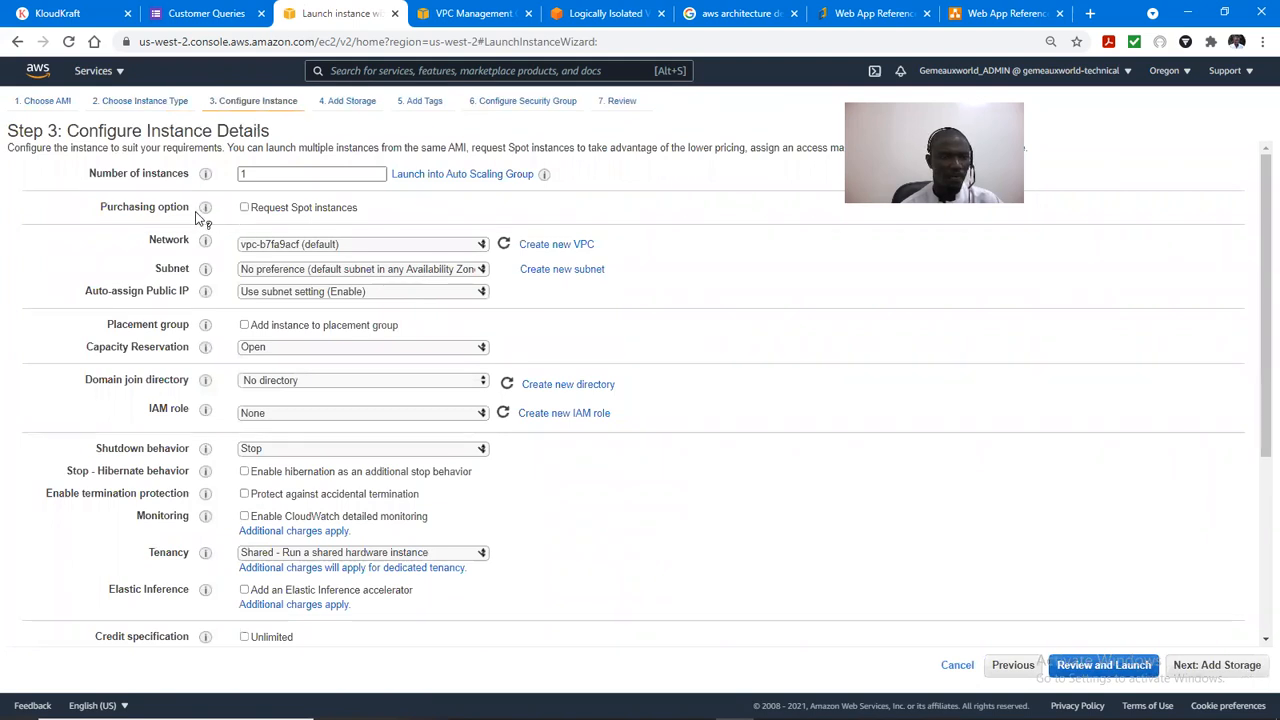
Step: Place the instance in the c-panel VPC's c-pane2-private subnet and enable protection against accidental termination
left_click(270, 172)
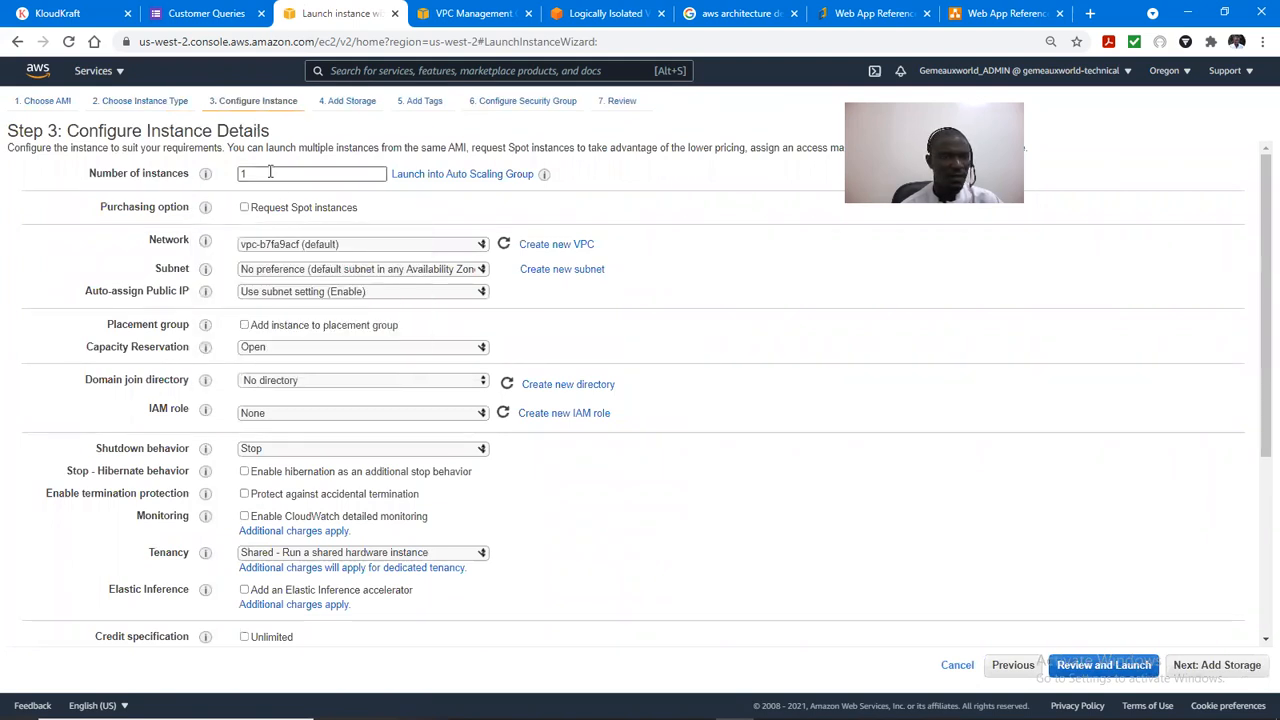
left_click(352, 250)
left_click(345, 285)
left_click(340, 272)
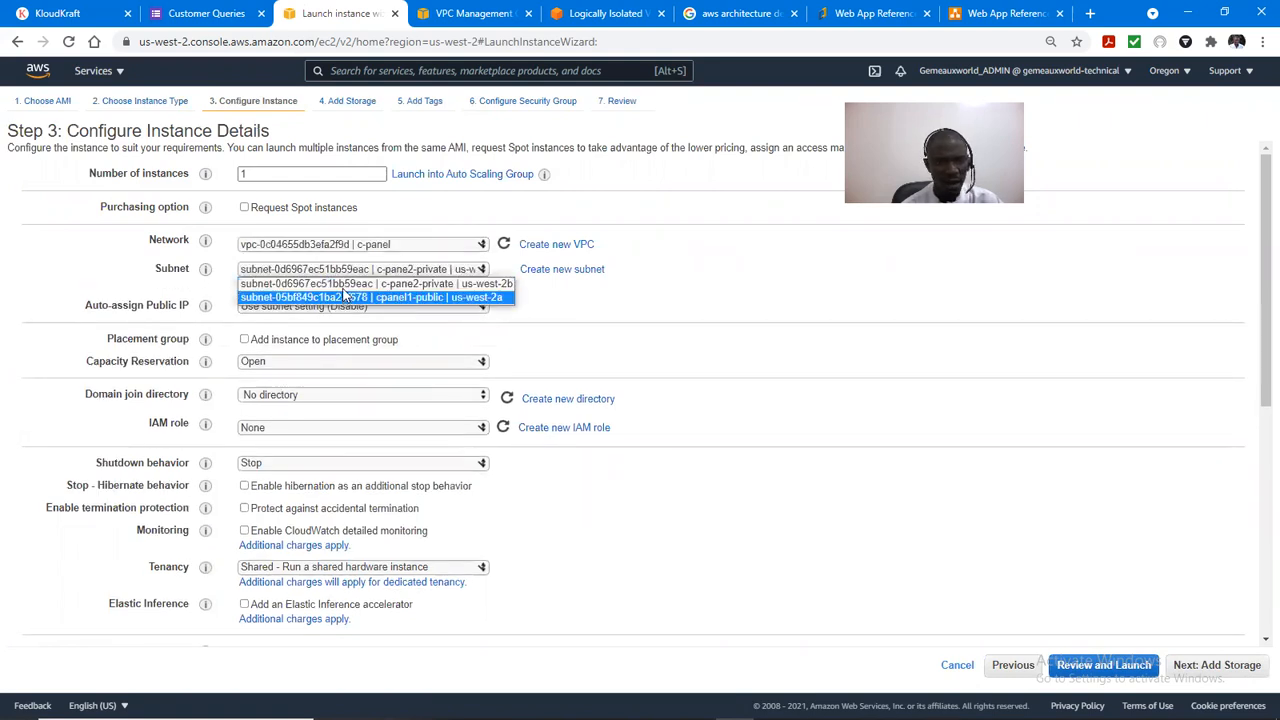
left_click(318, 284)
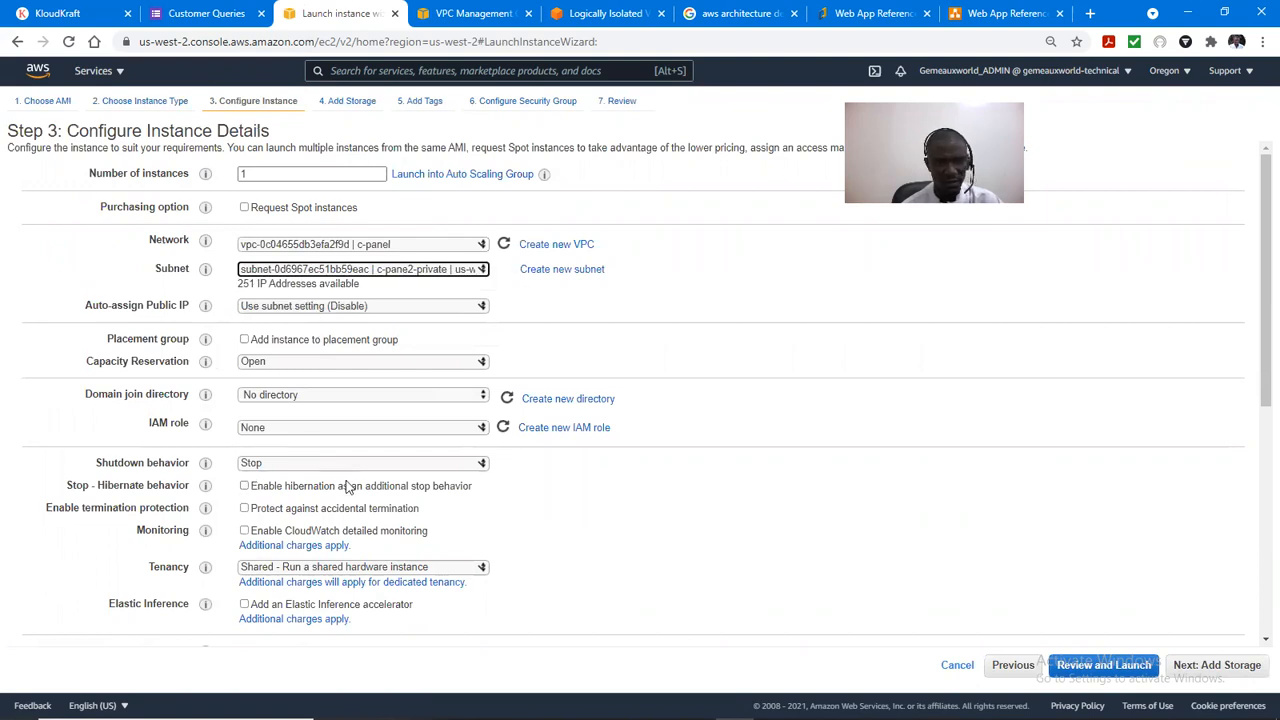
left_click(244, 508)
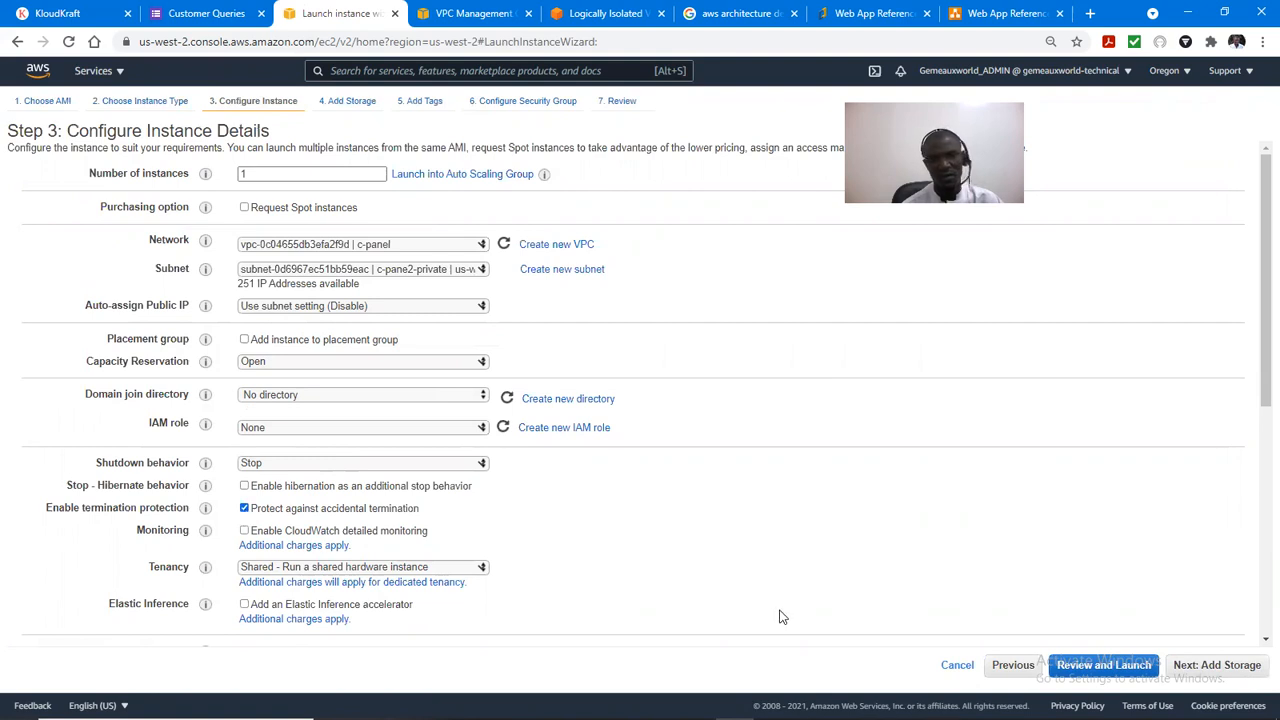
left_click(1183, 667)
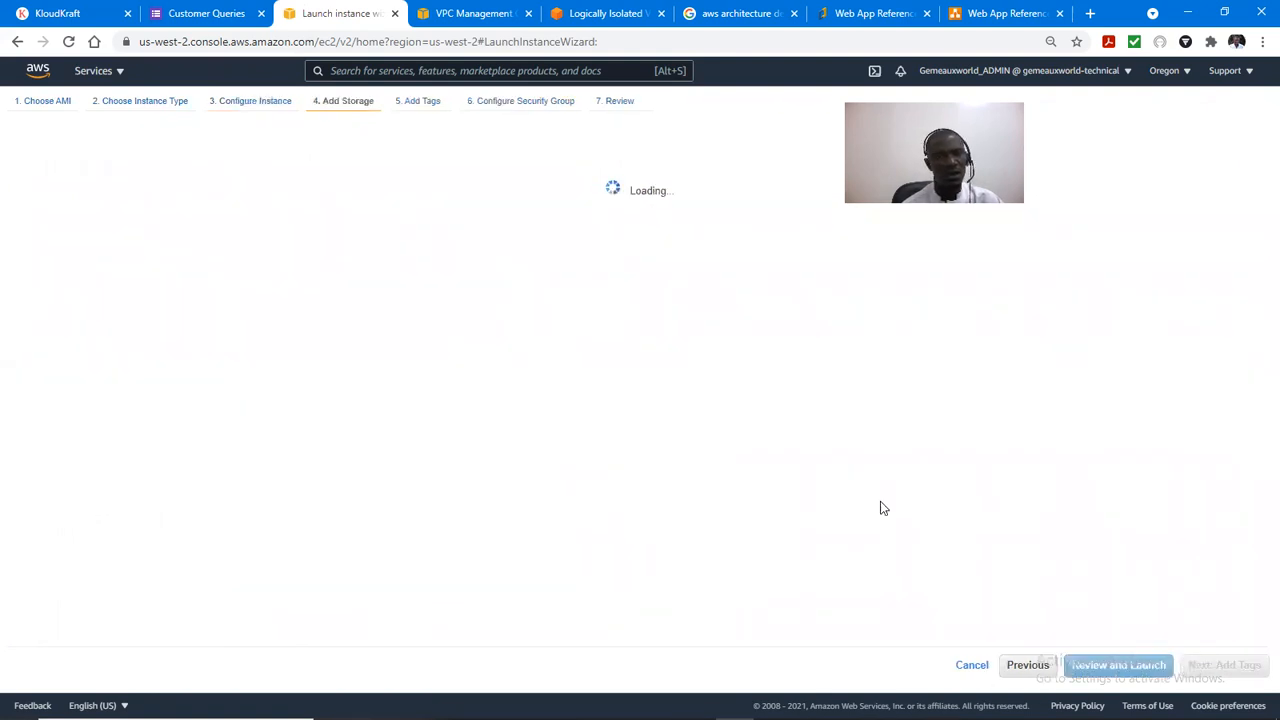
Step: Set the root volume size to 50 GiB, keeping General Purpose SSD (gp2), and proceed to the instance tags
double_click(405, 256)
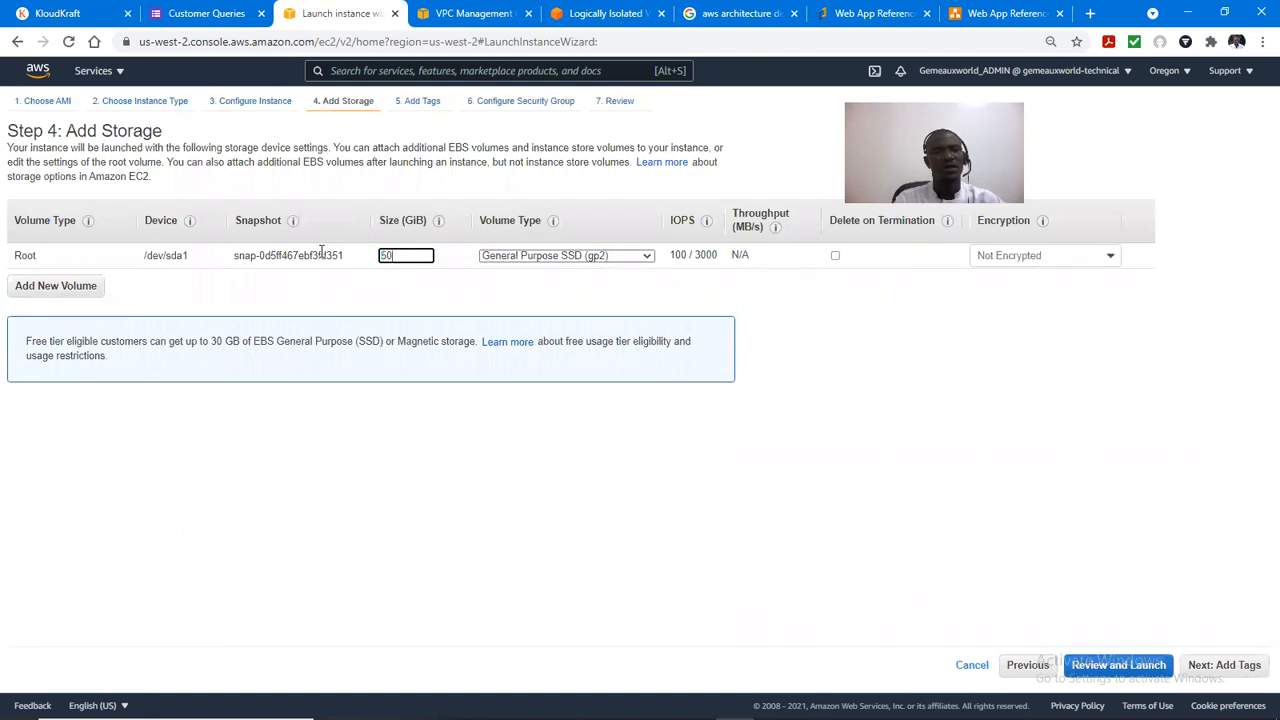
left_click(522, 257)
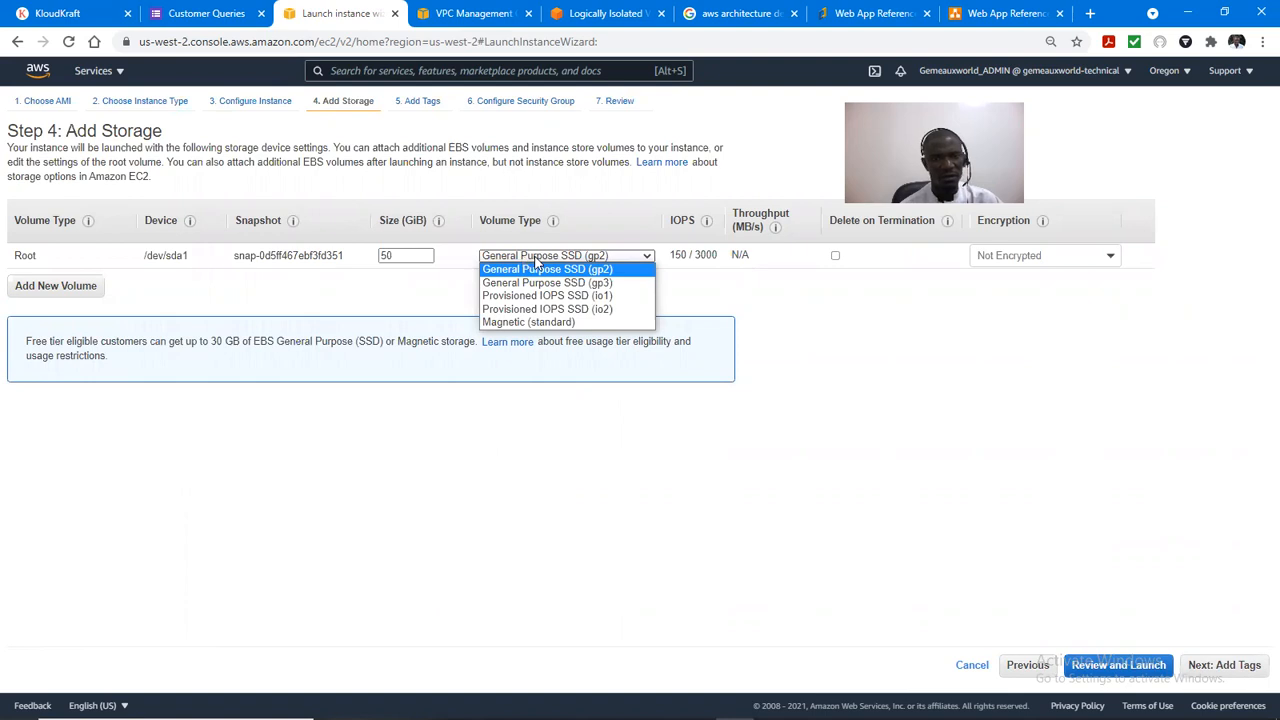
left_click(880, 300)
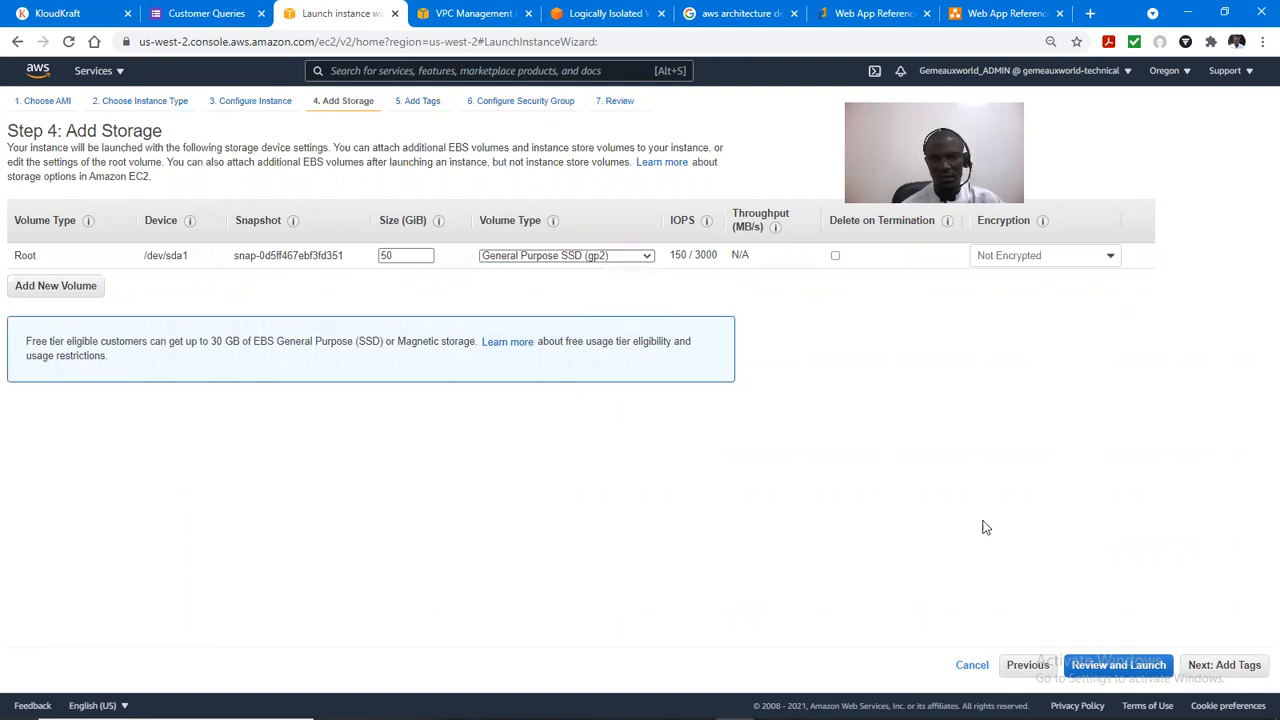
left_click(1218, 666)
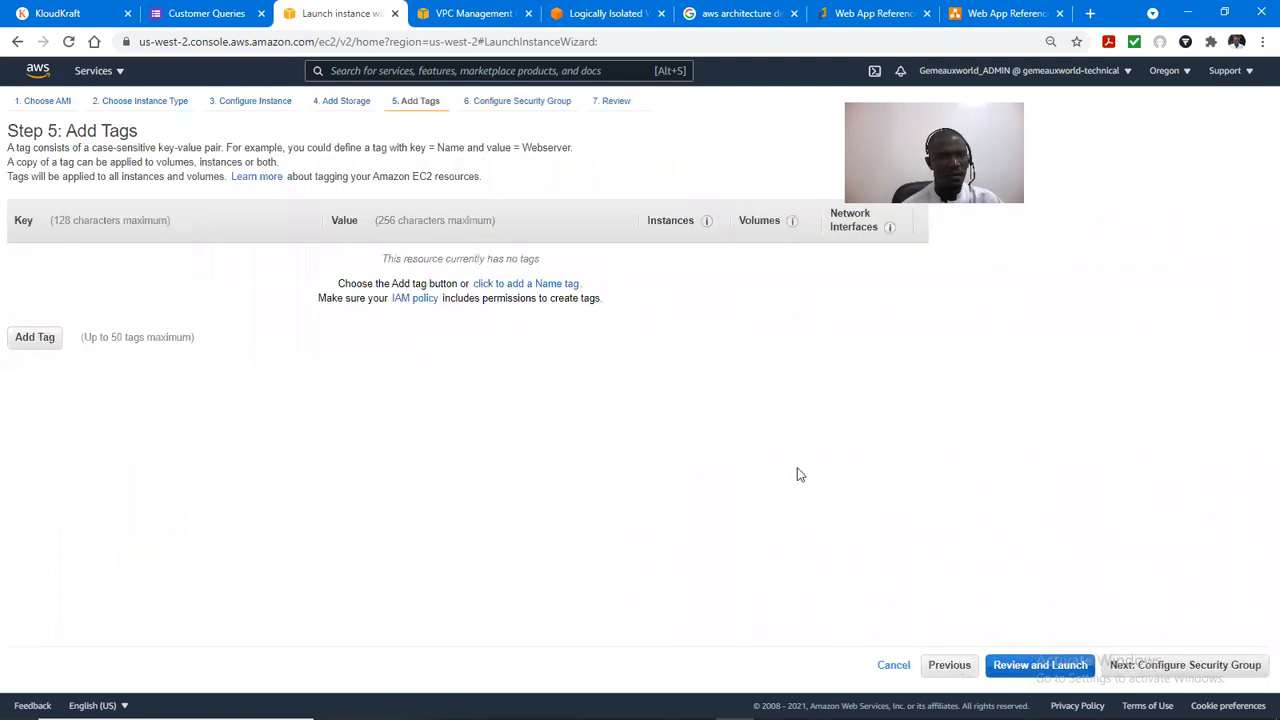
Step: Add a tag with key name and value c-panel, and continue to the security group configuration
left_click(20, 338)
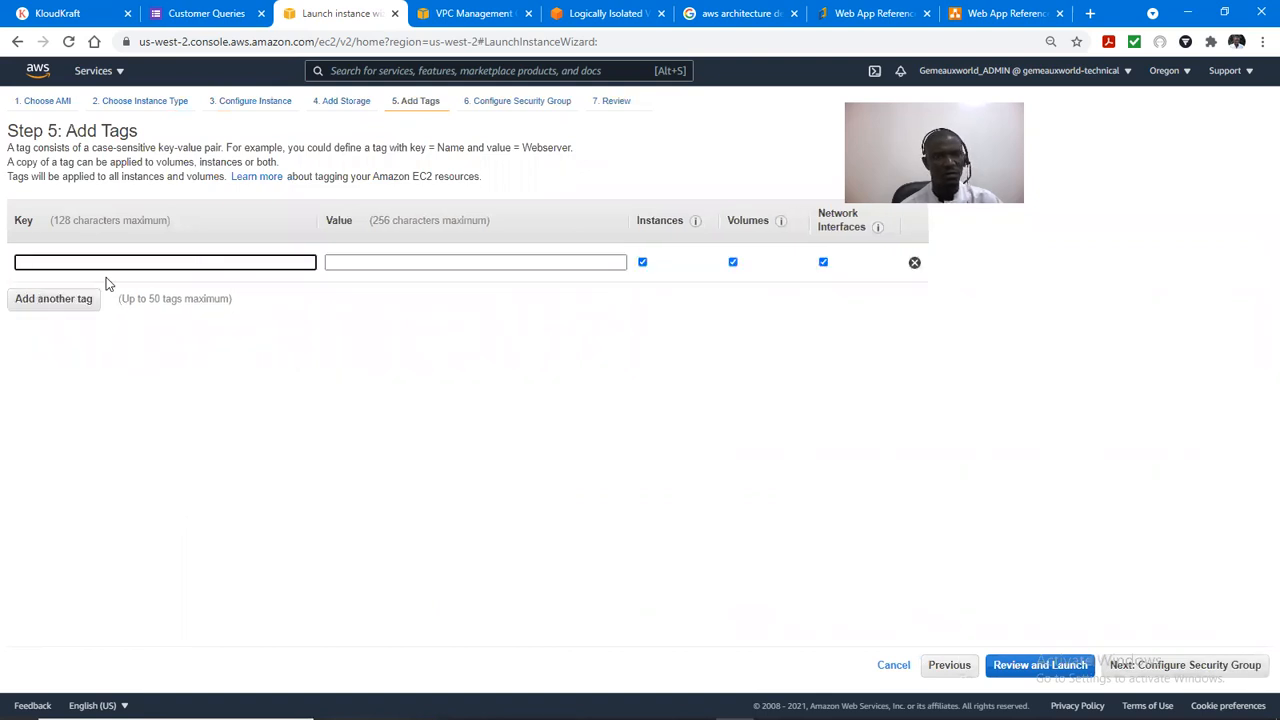
type("name")
key("Tab")
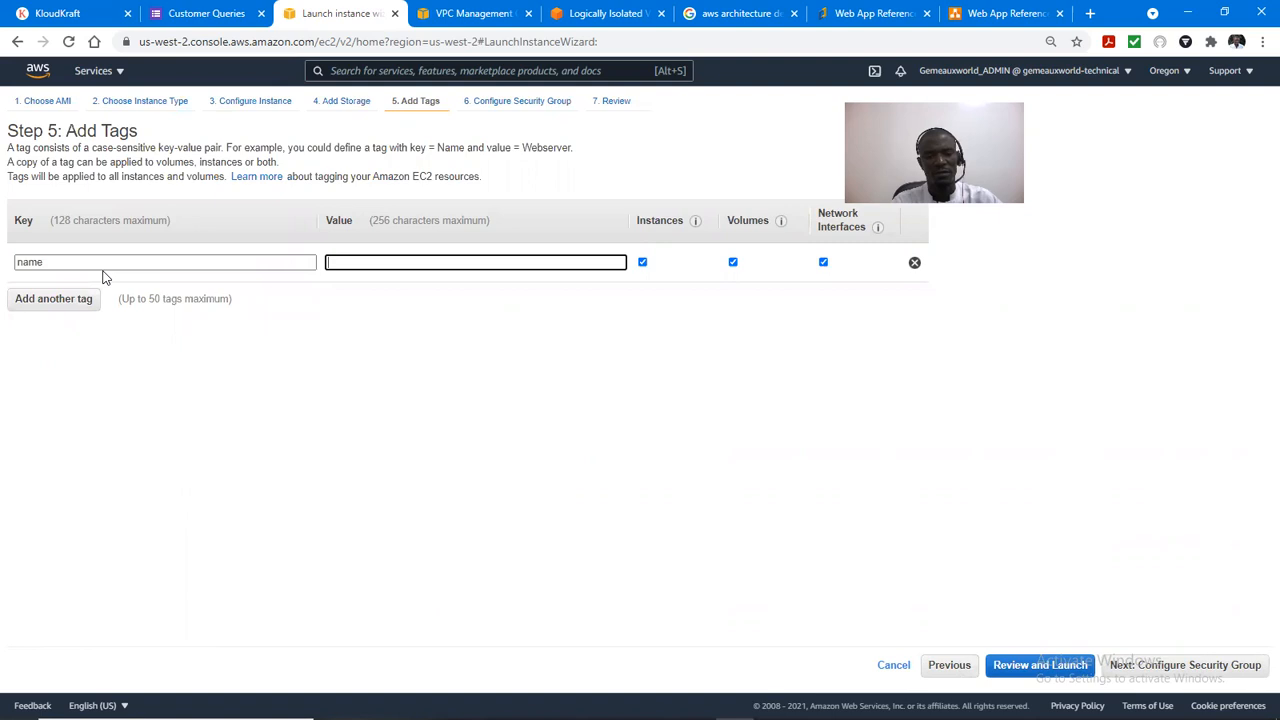
type("c-panel")
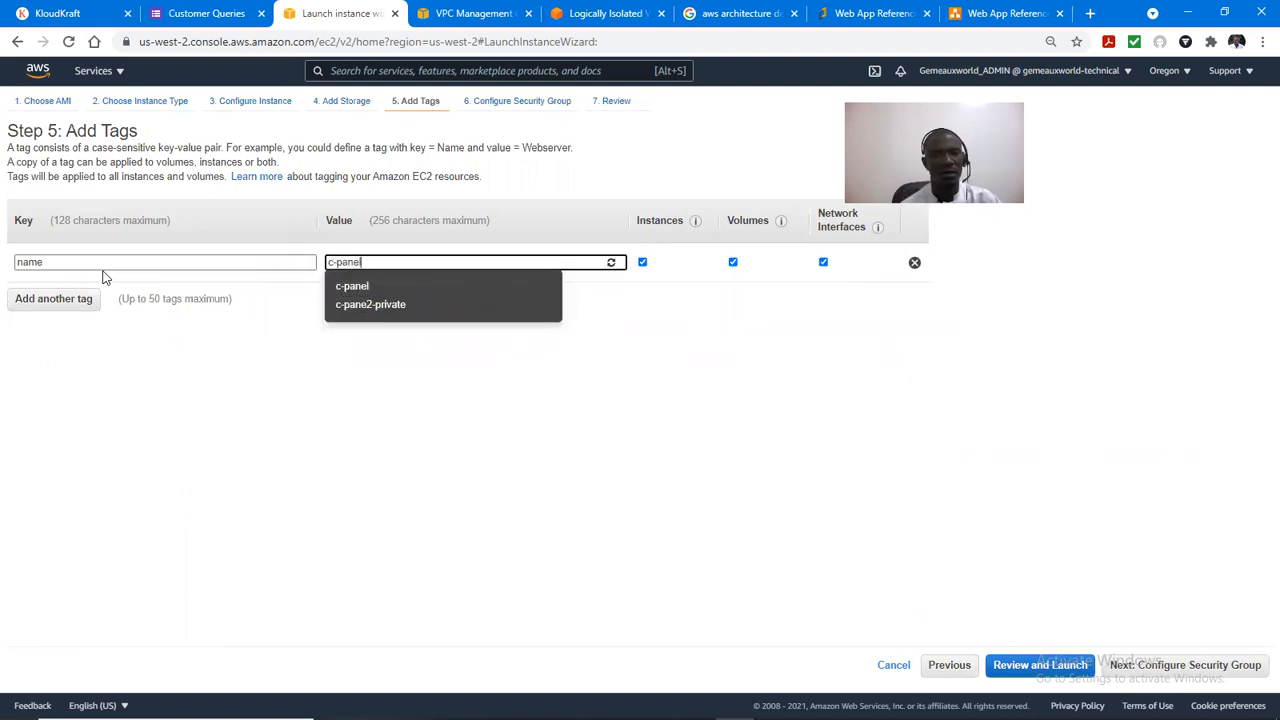
left_click(420, 291)
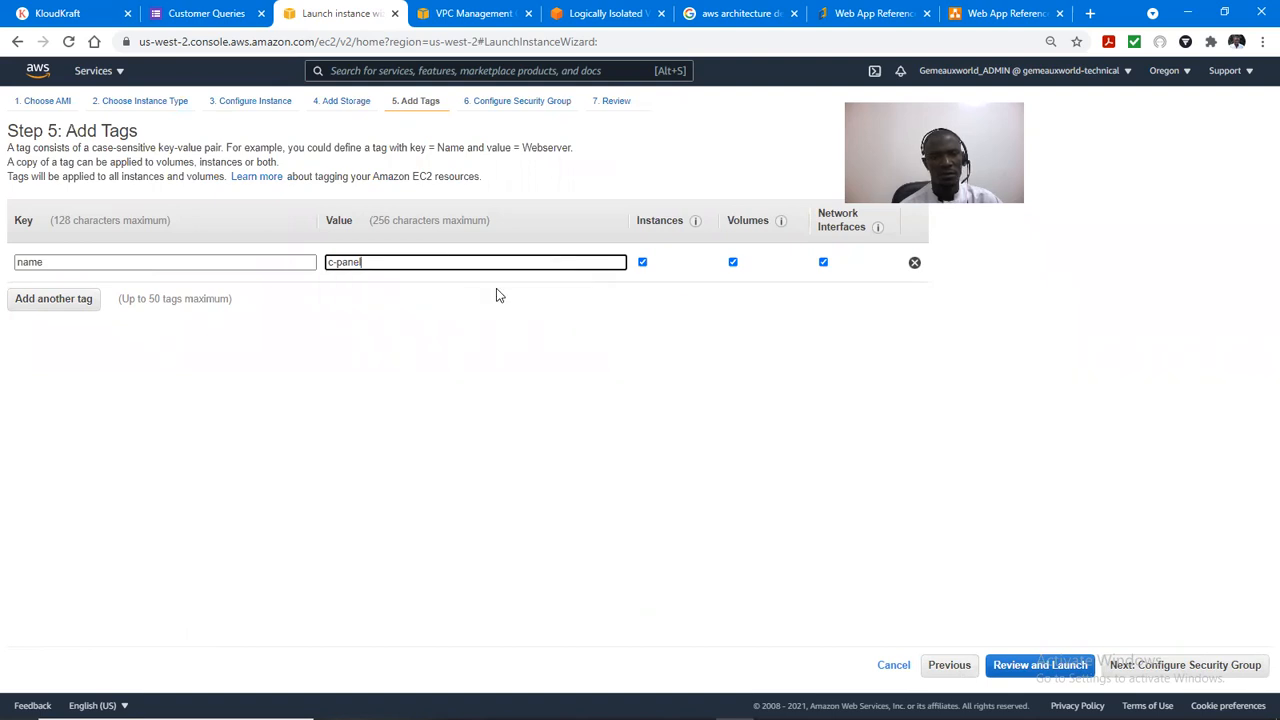
left_click(1155, 666)
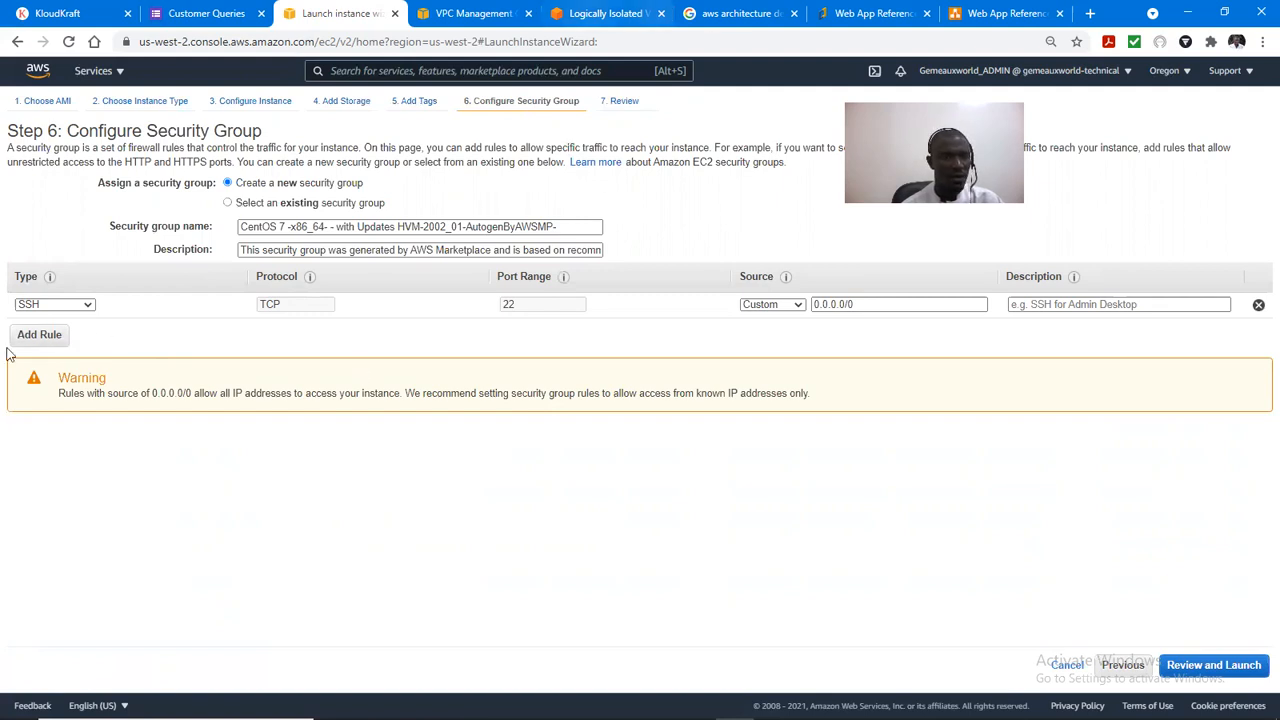
Step: Add a DNS (UDP) rule to the new security group
left_click(39, 335)
left_click(90, 331)
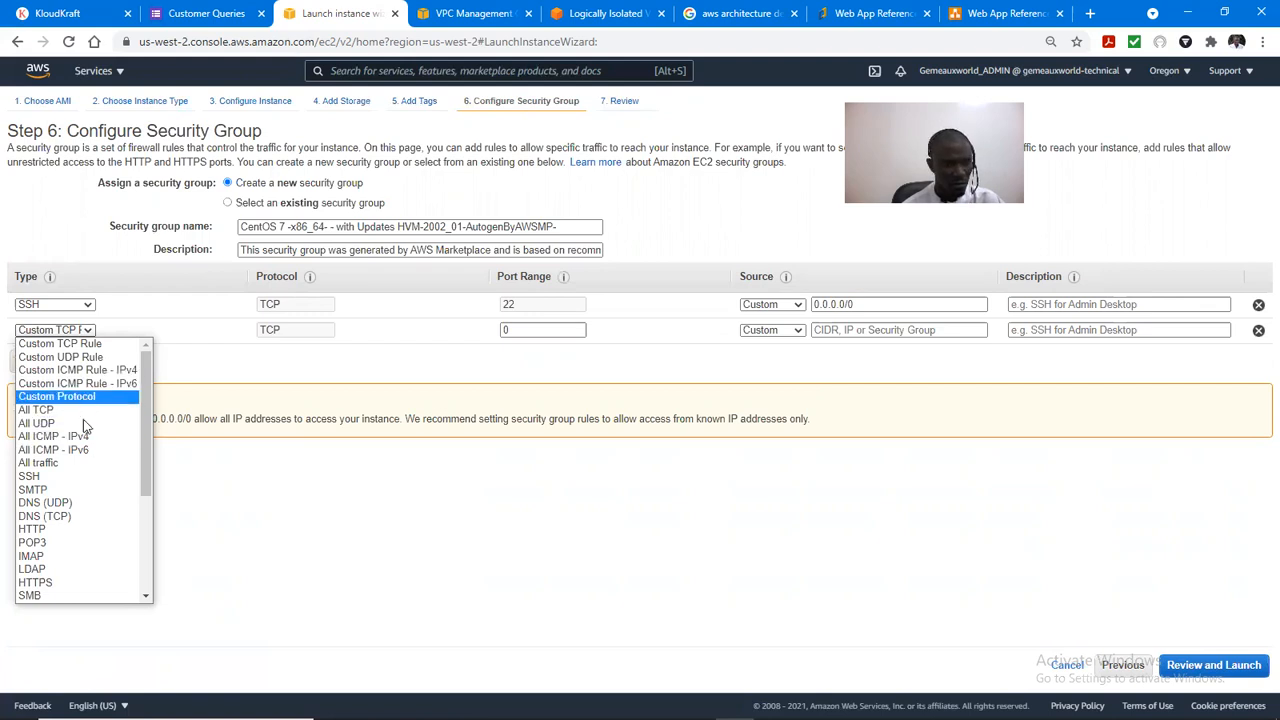
left_click(85, 503)
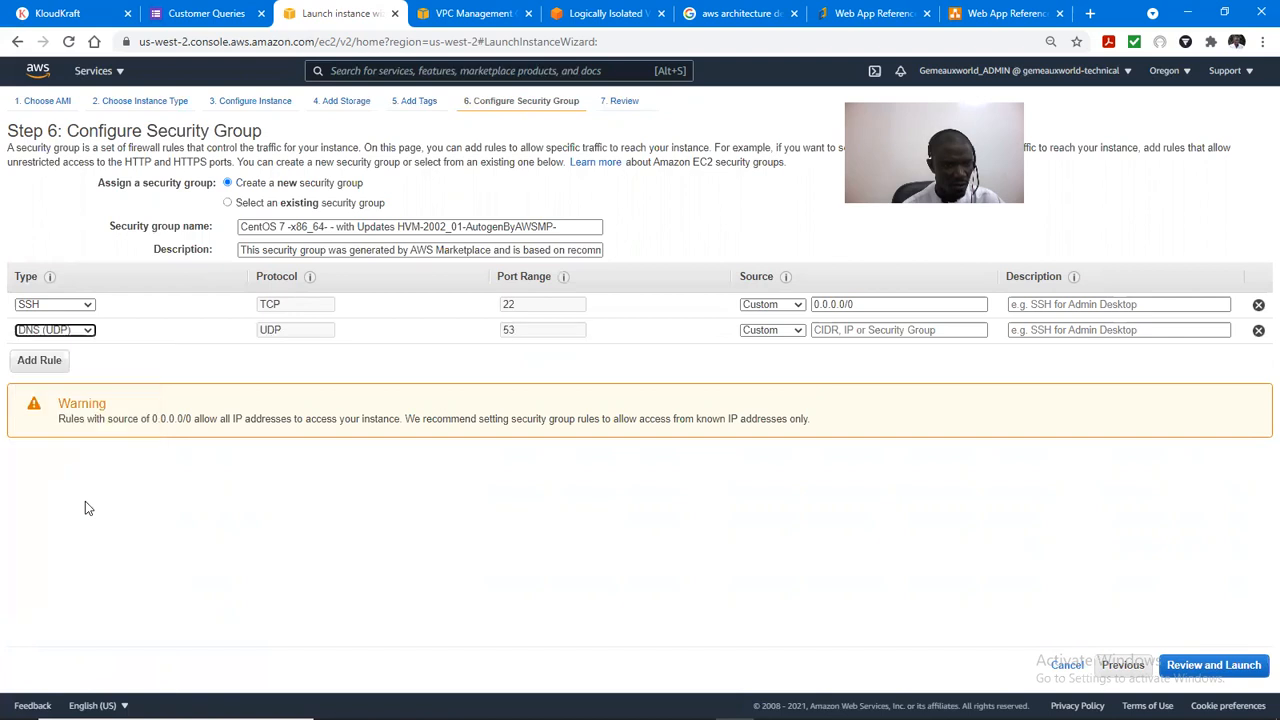
Step: Add HTTP and HTTPS rules to the security group
left_click(53, 362)
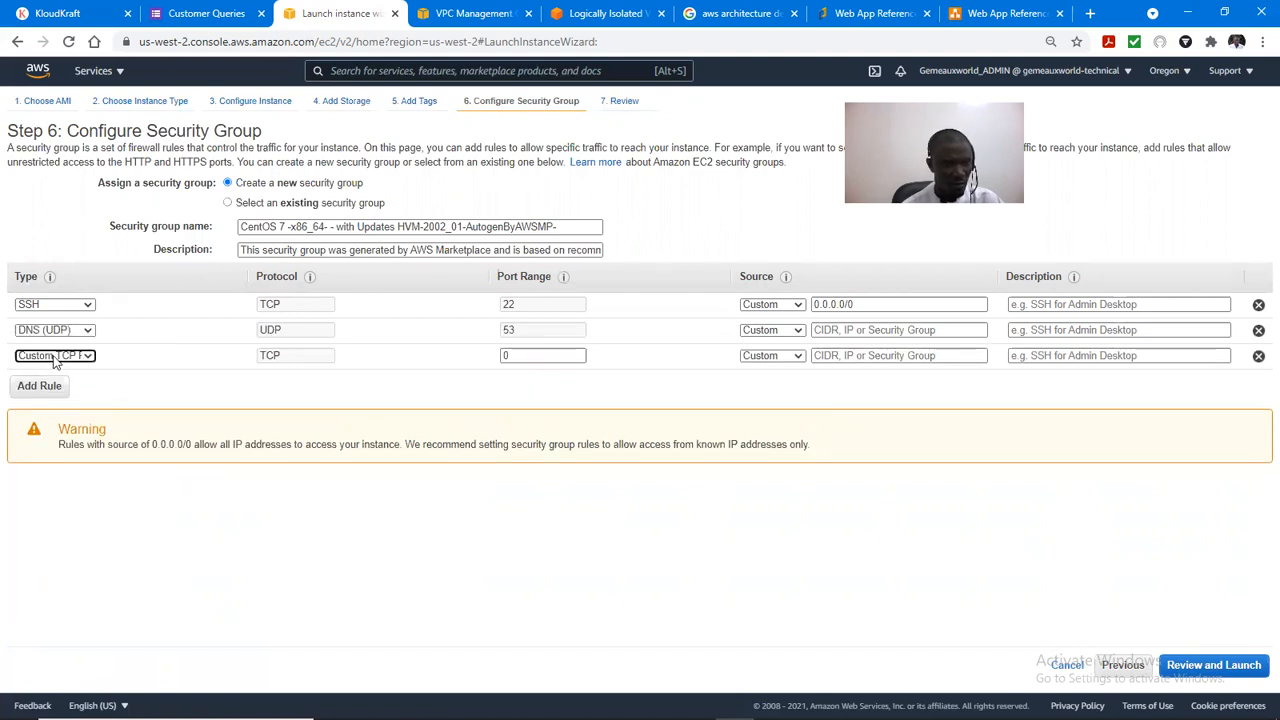
left_click(87, 357)
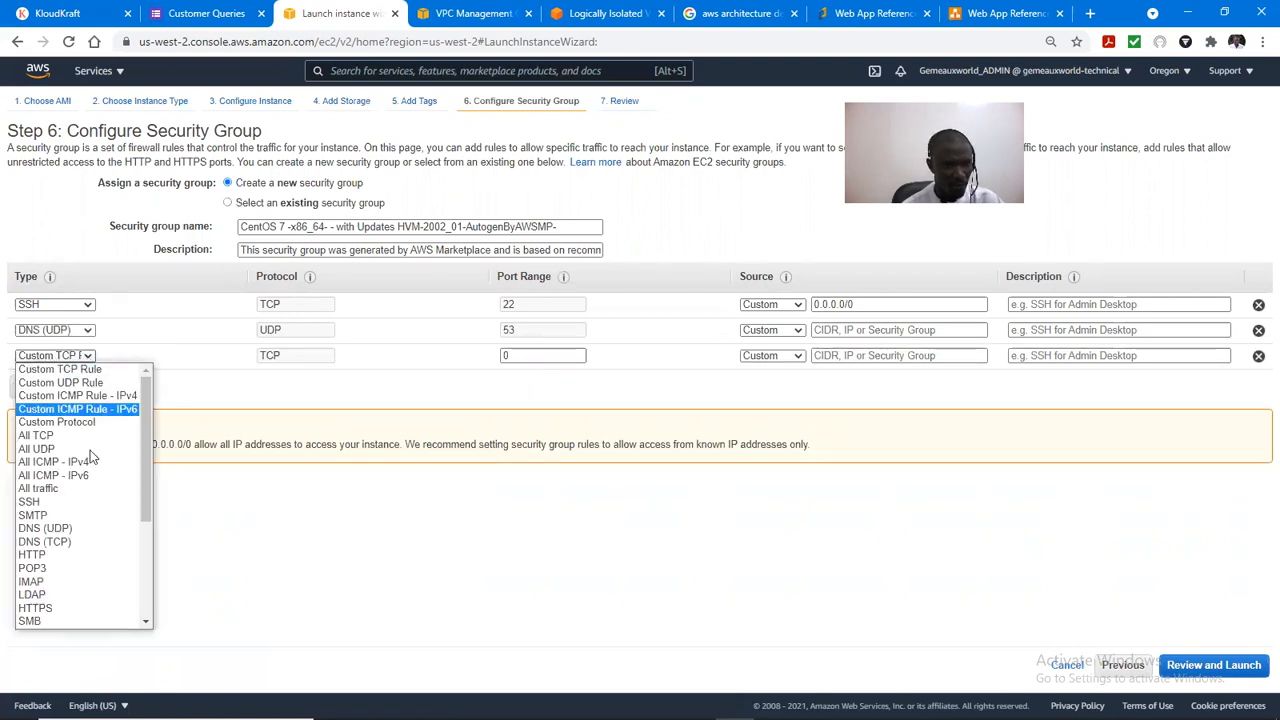
left_click(100, 556)
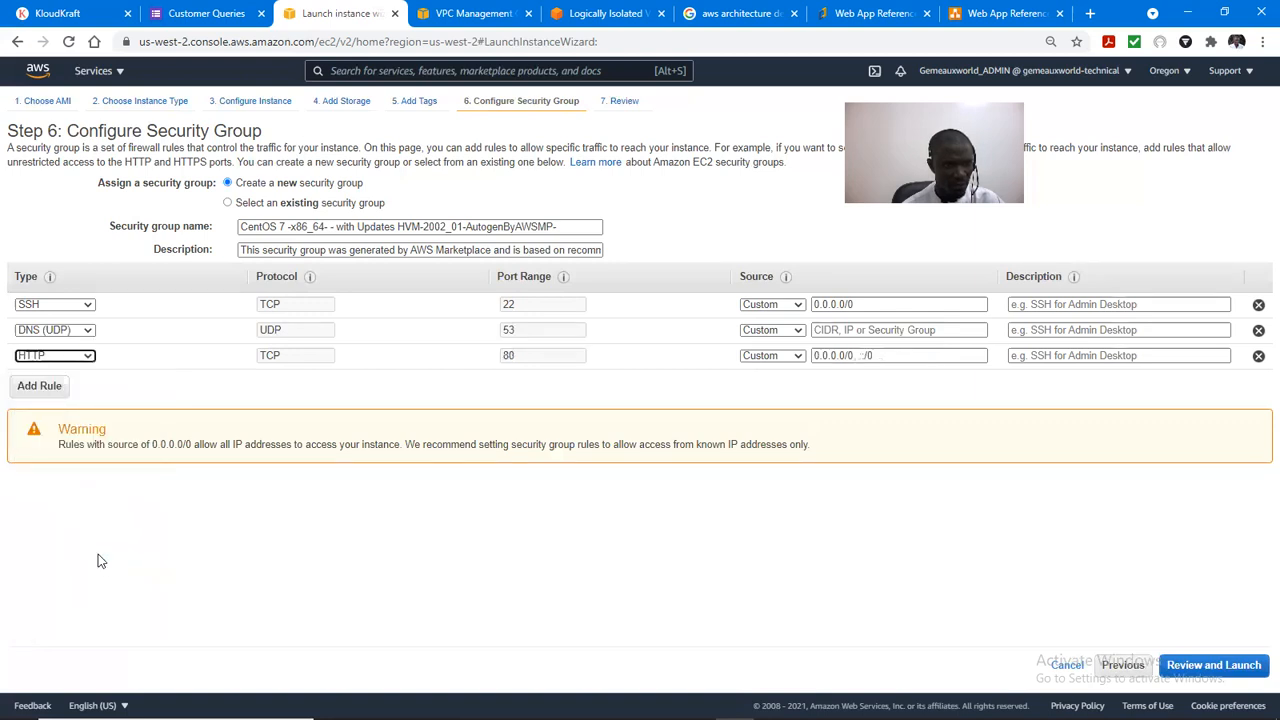
left_click(45, 386)
left_click(70, 383)
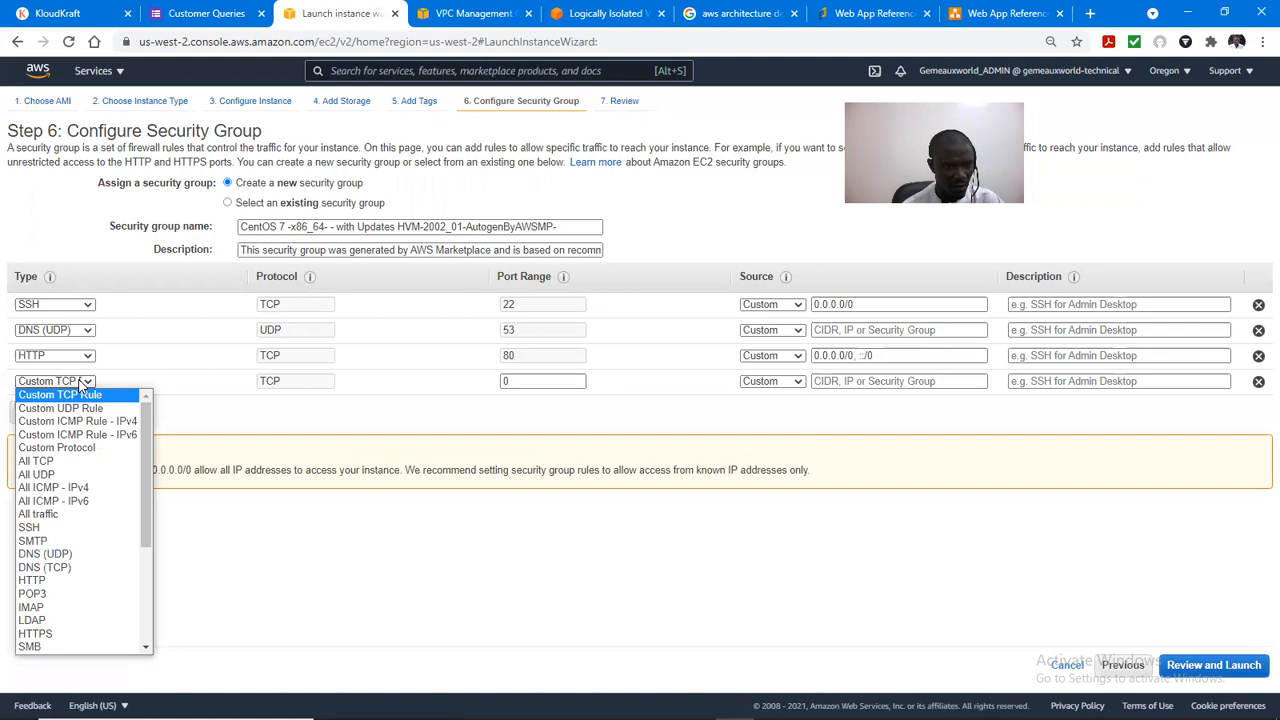
left_click(71, 634)
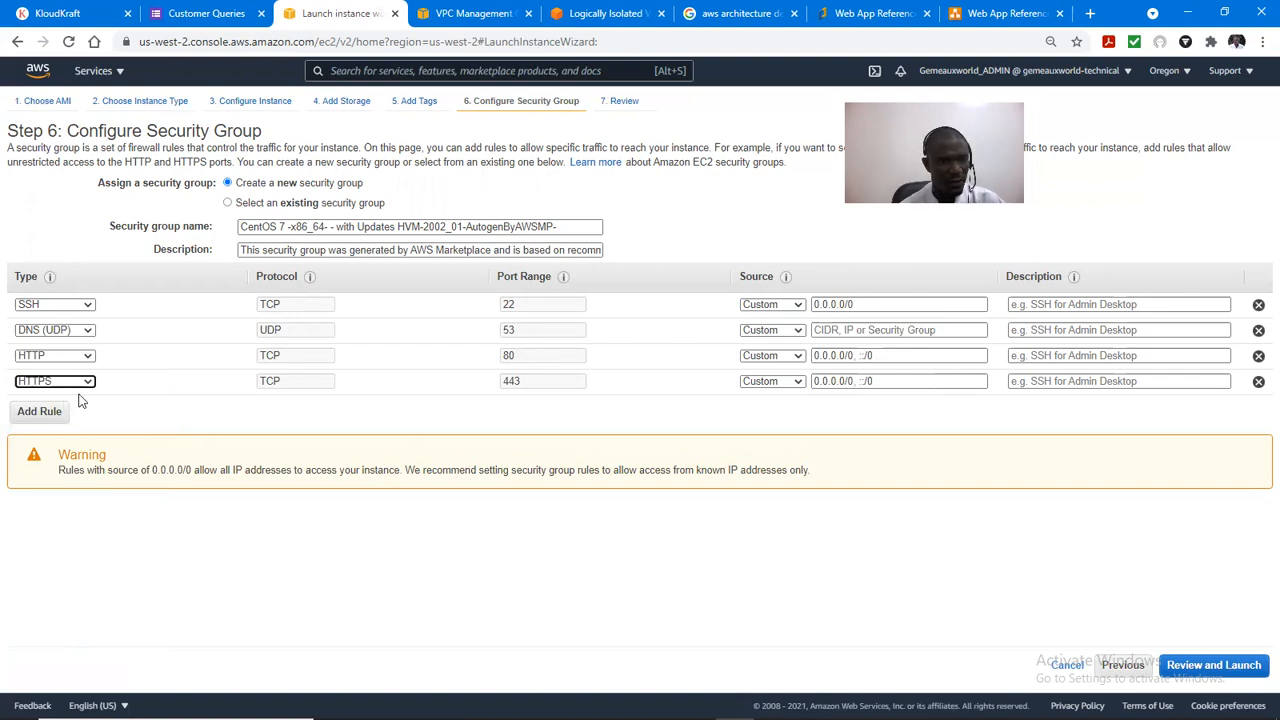
Step: Add a custom TCP rule for ports 20-21 with source 0.0.0.0/0
left_click(39, 412)
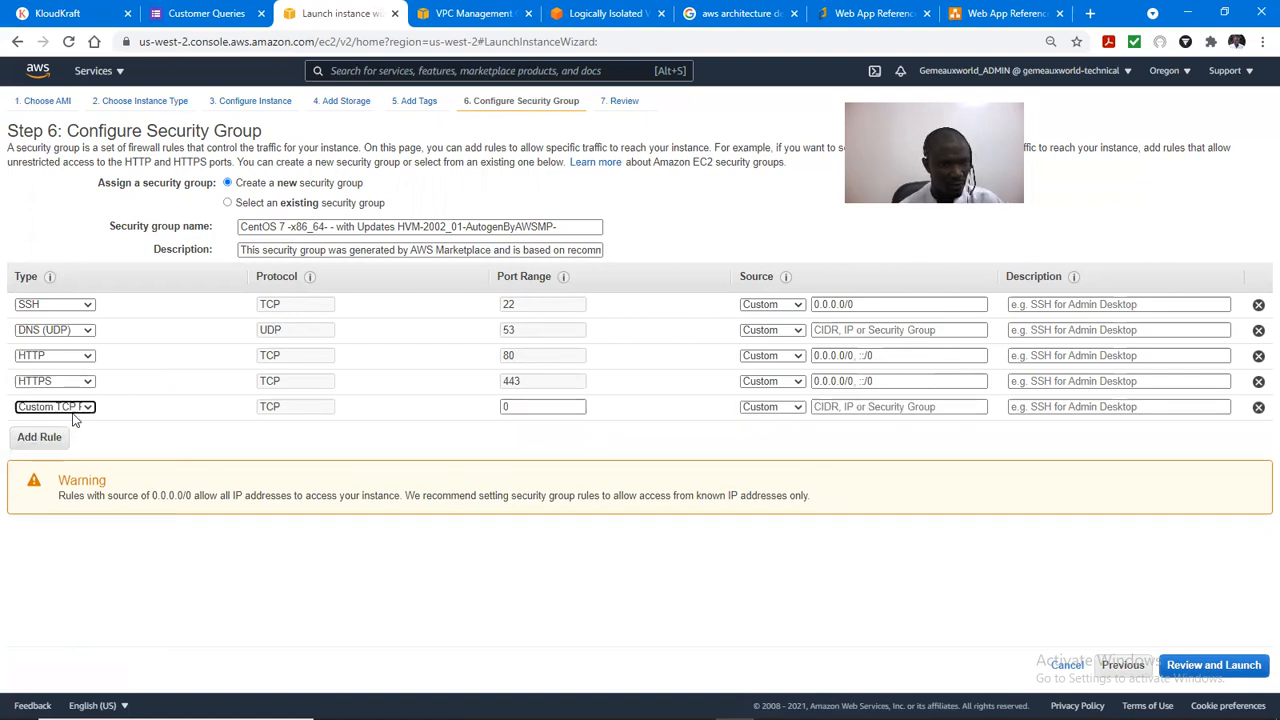
left_click(524, 405)
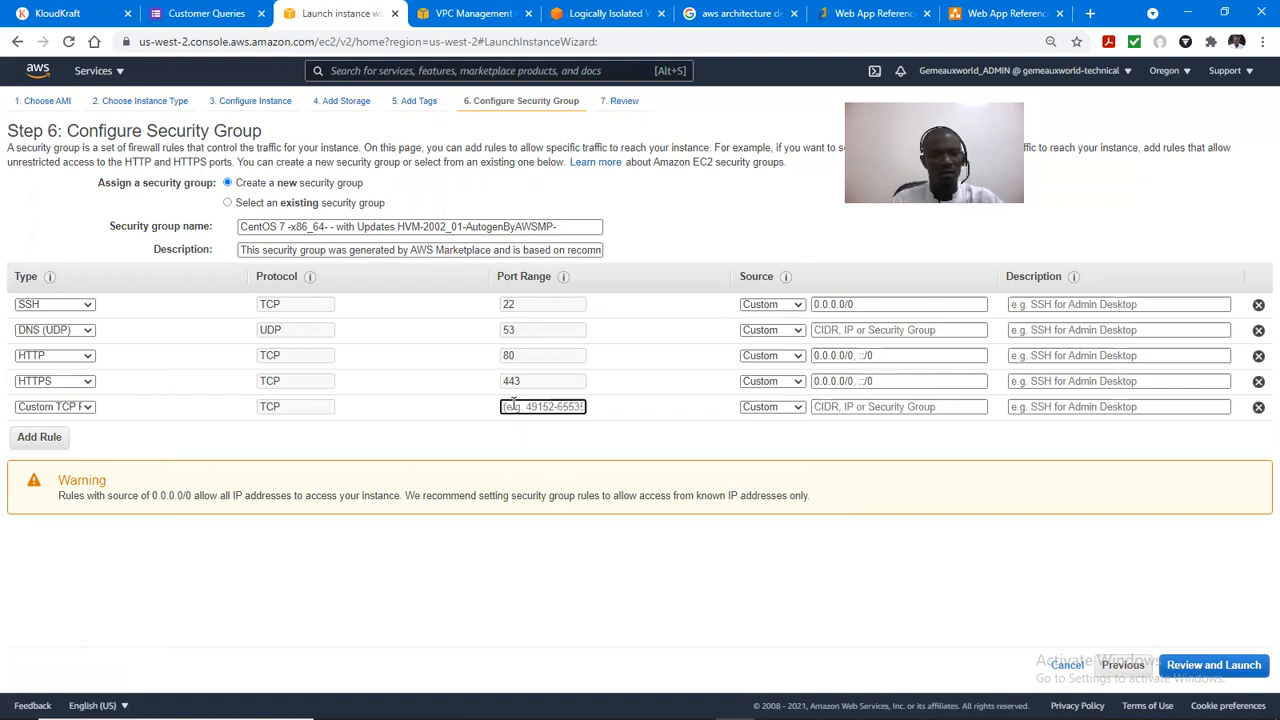
type("20")
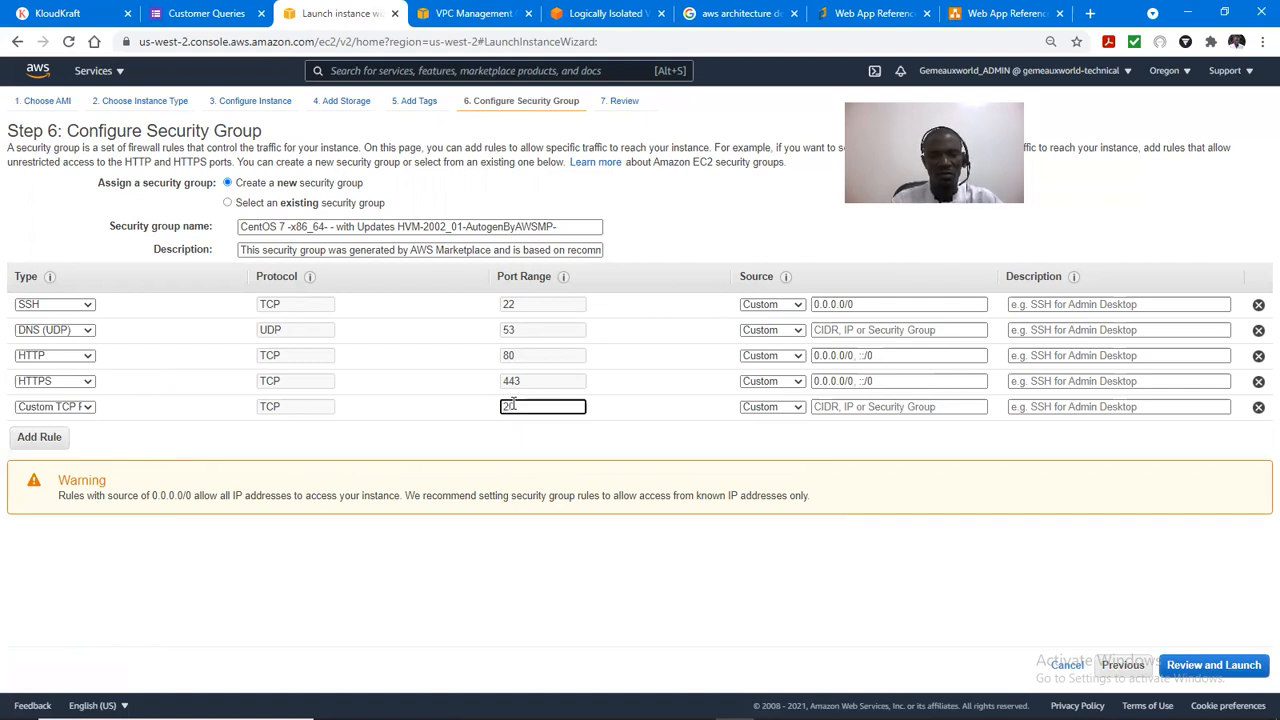
type("-21")
left_click(866, 408)
left_click(840, 437)
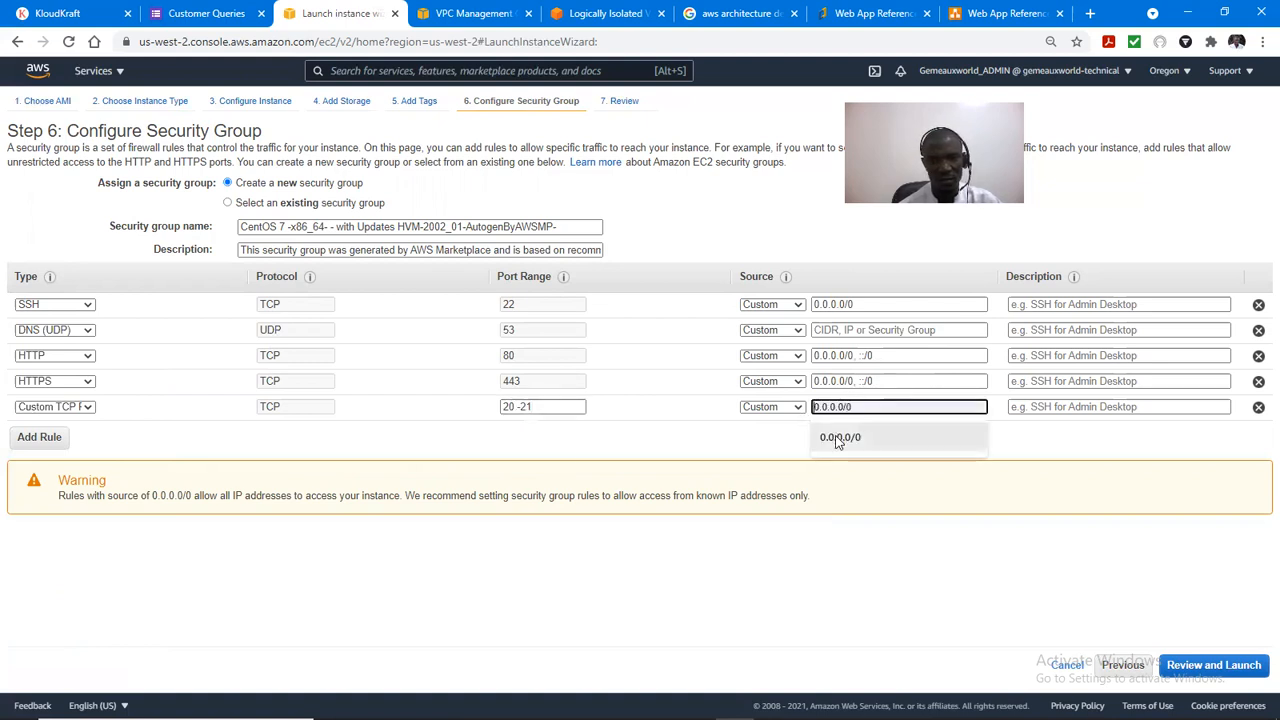
Step: Add a custom TCP rule for ports 3300-3305 with source 0.0.0.0/0
left_click(38, 440)
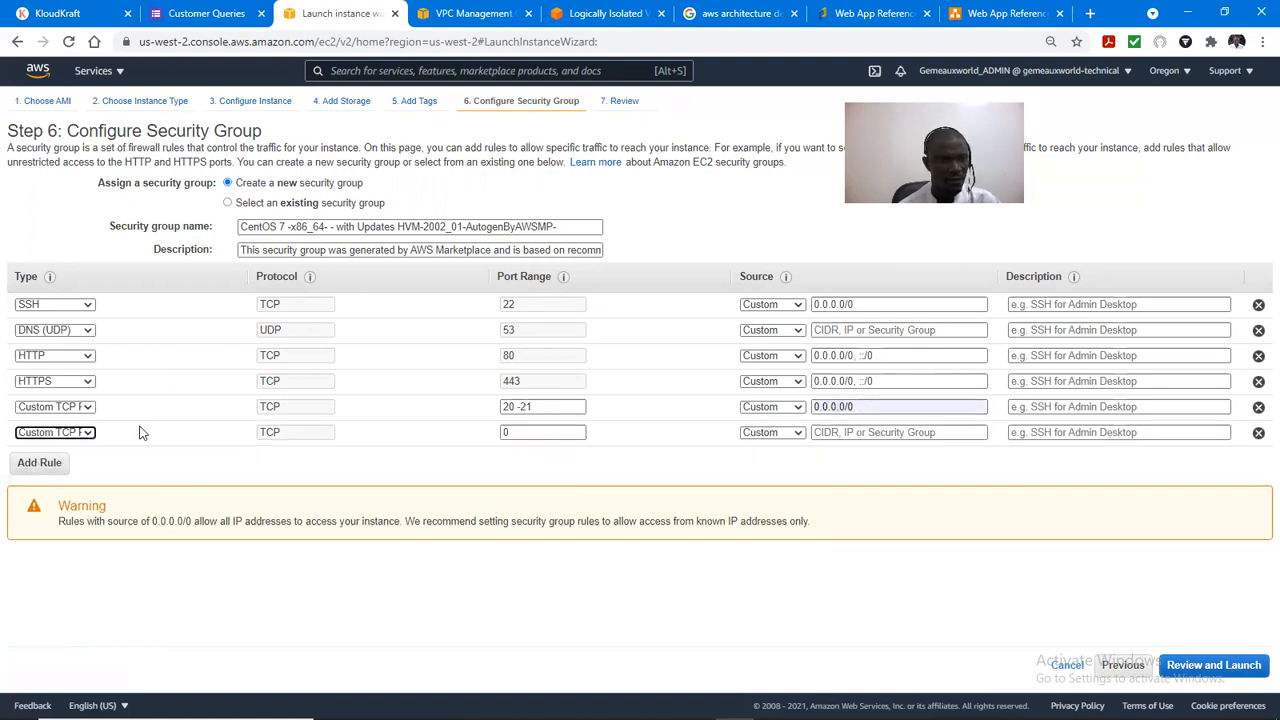
left_click(510, 430)
key("BackSpace")
type("8")
key("BackSpace")
type("3300-3305")
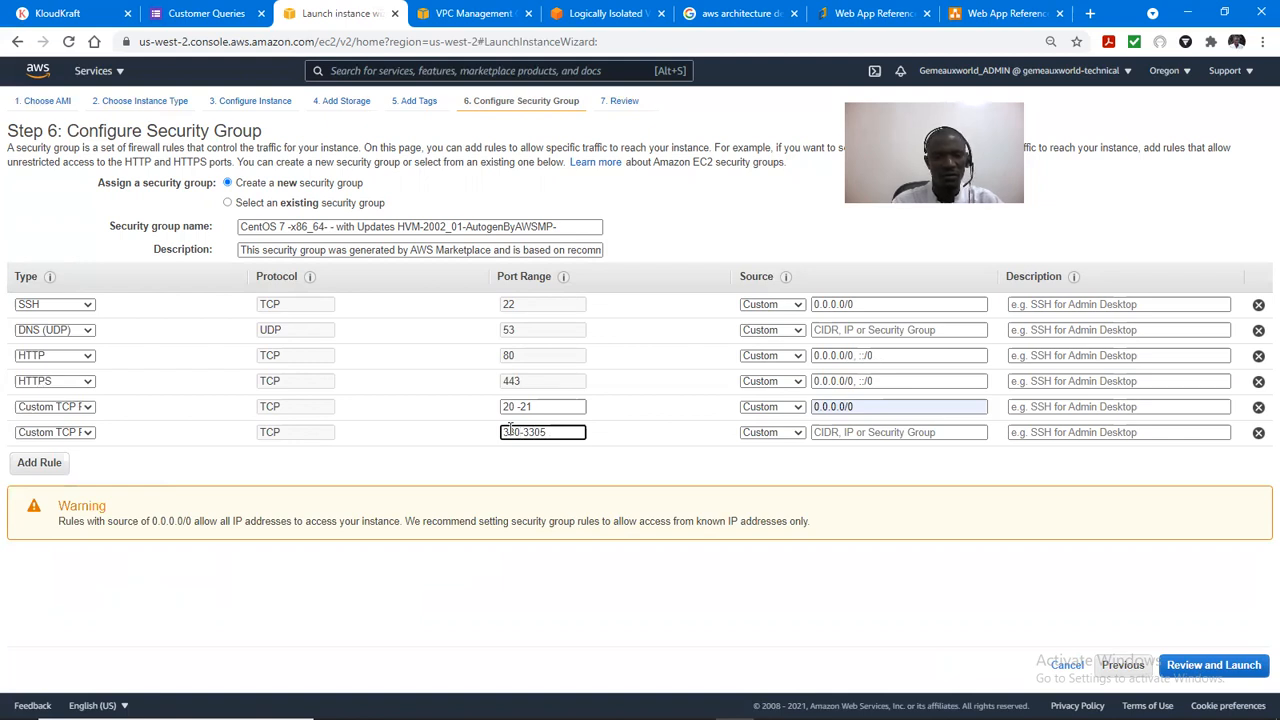
left_click(843, 432)
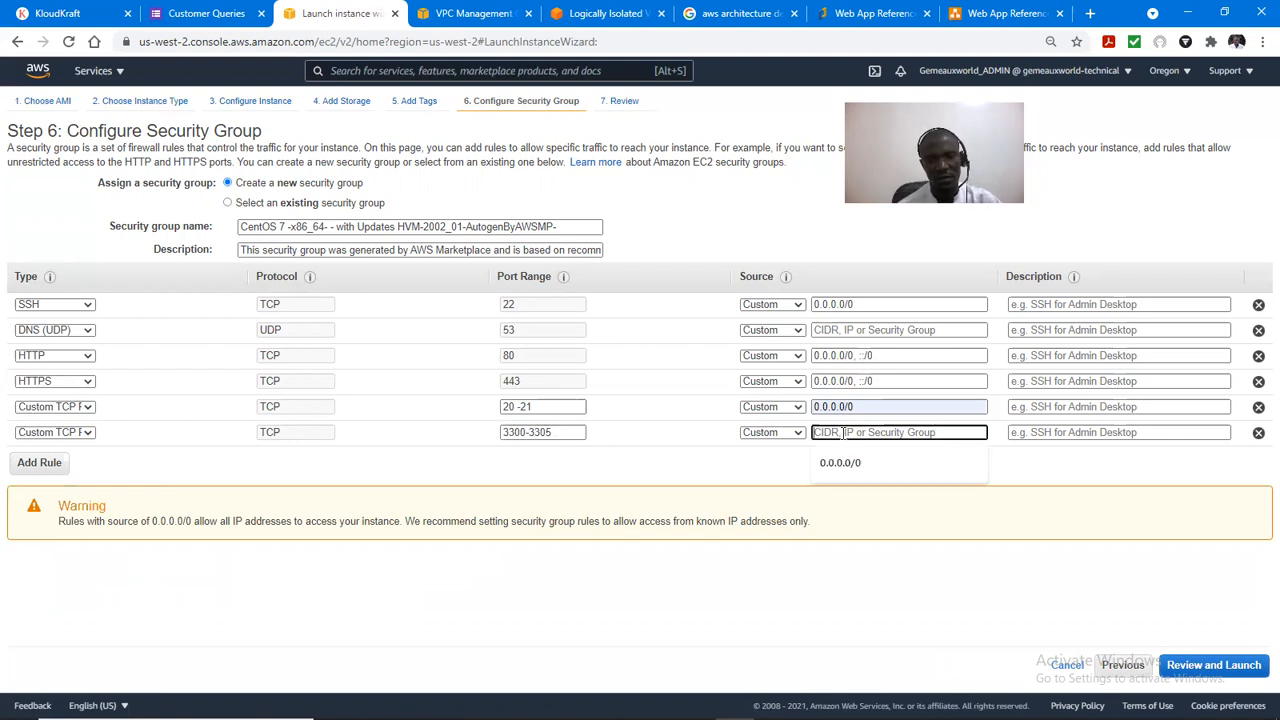
left_click(845, 464)
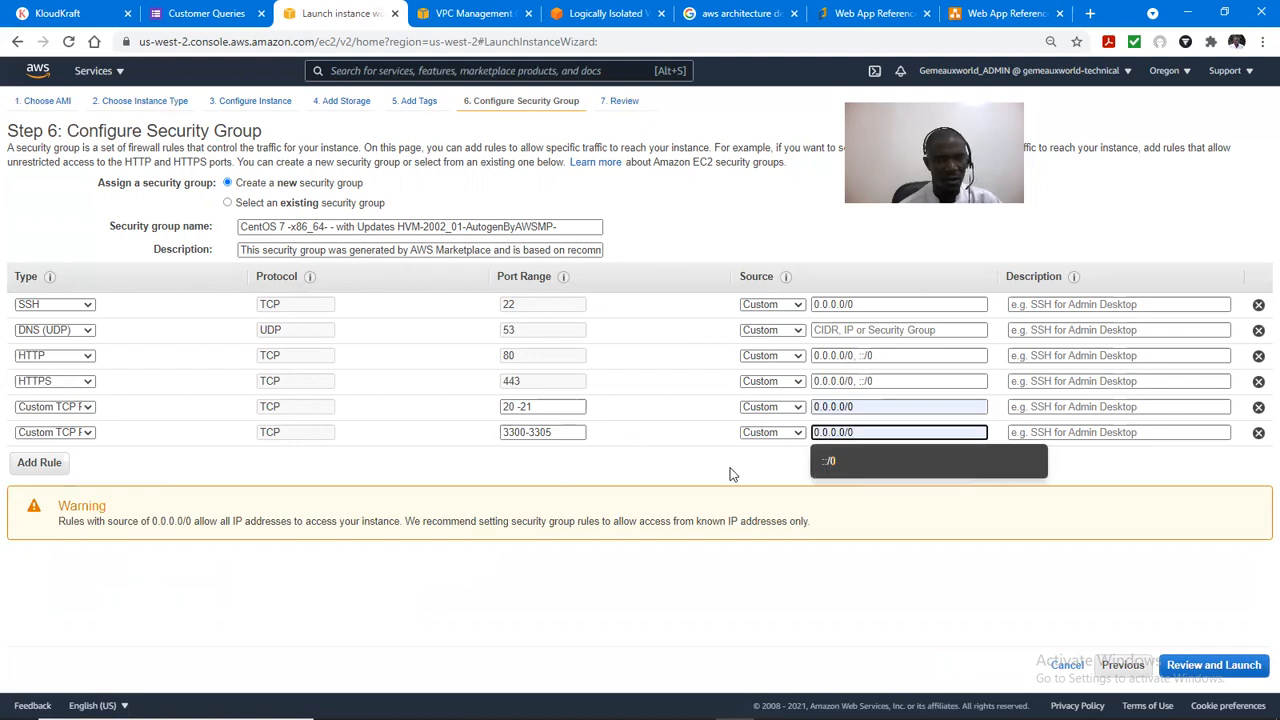
Step: Add a custom TCP rule for ports 2095-2096 with source 0.0.0.0/0
left_click(50, 464)
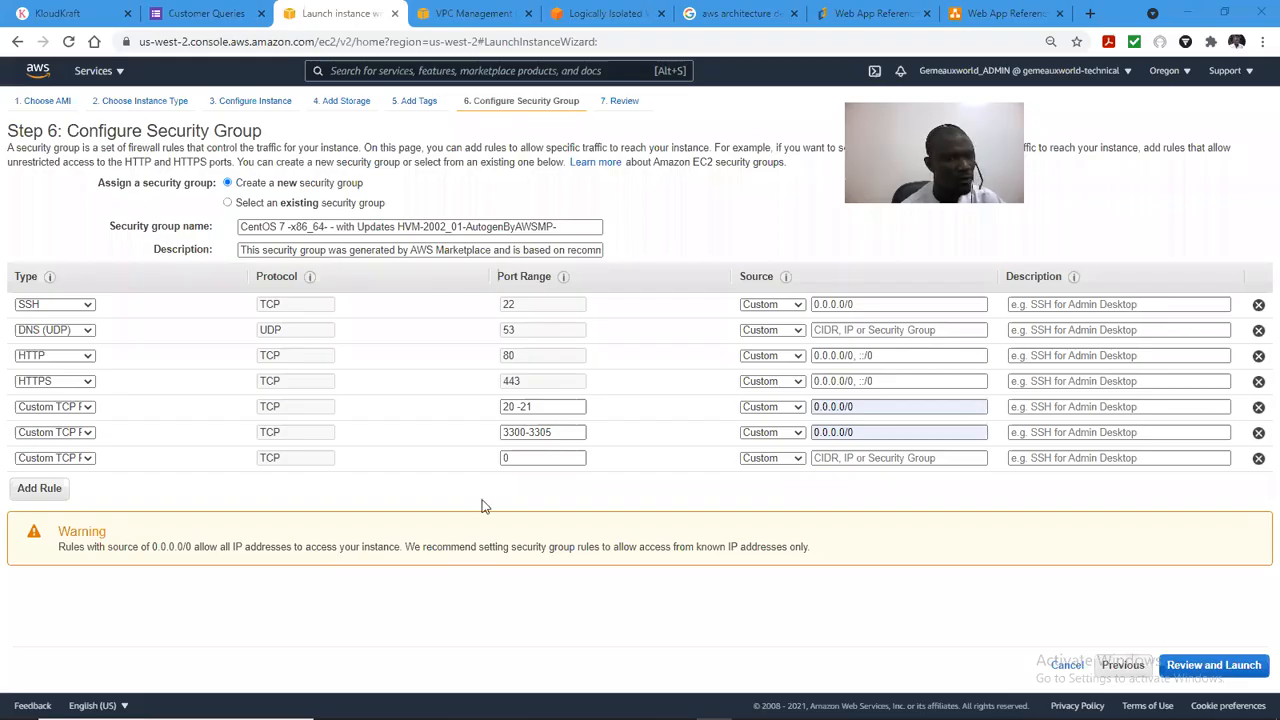
left_click_drag(515, 459, 417, 460)
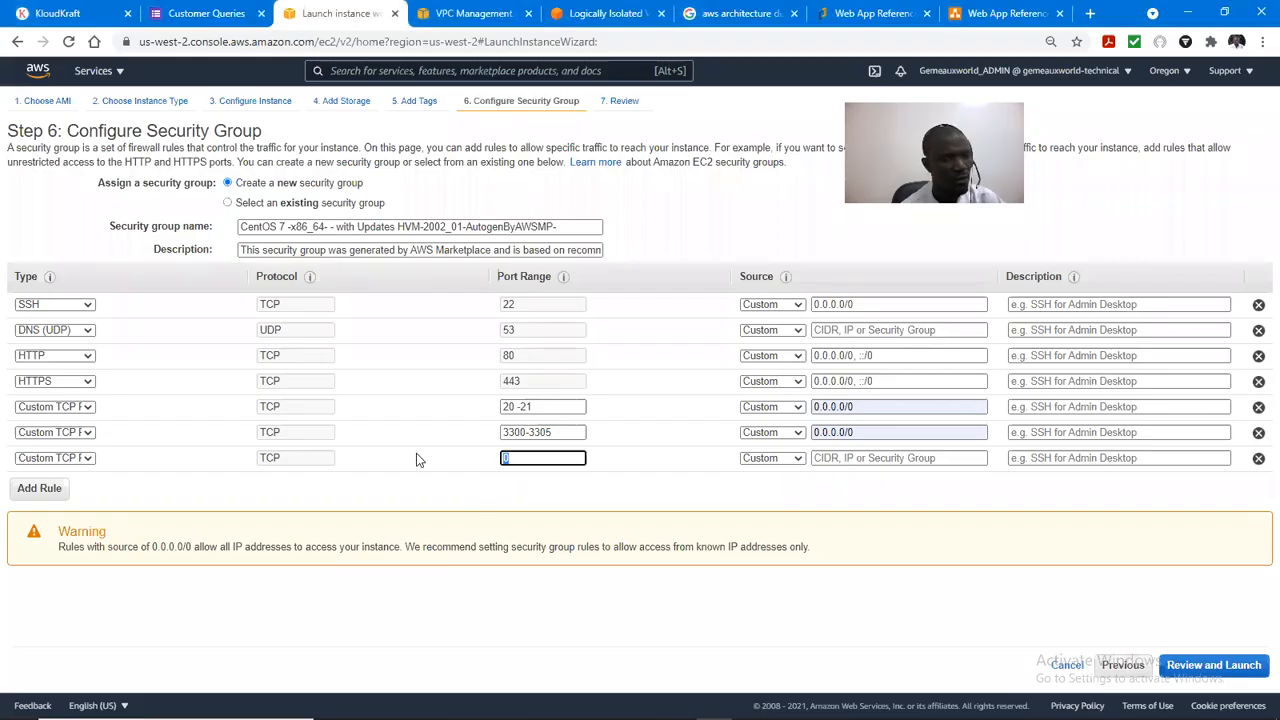
type("095 -2096")
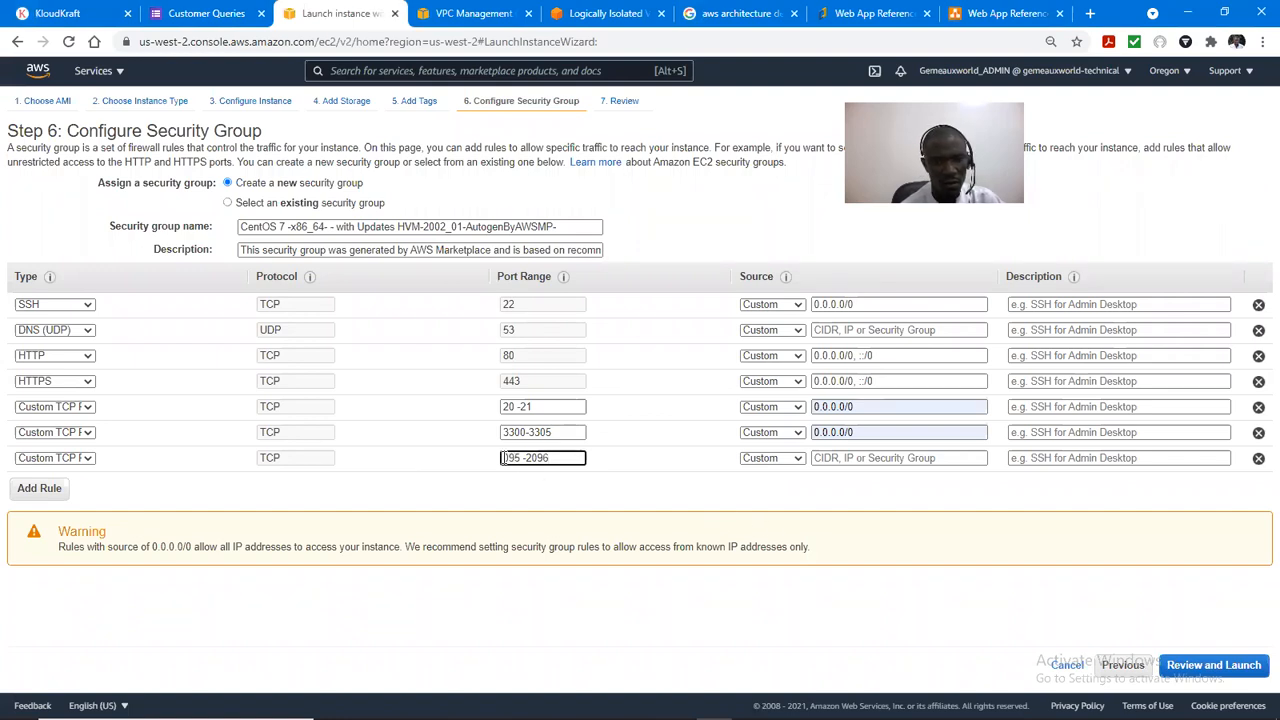
type("2")
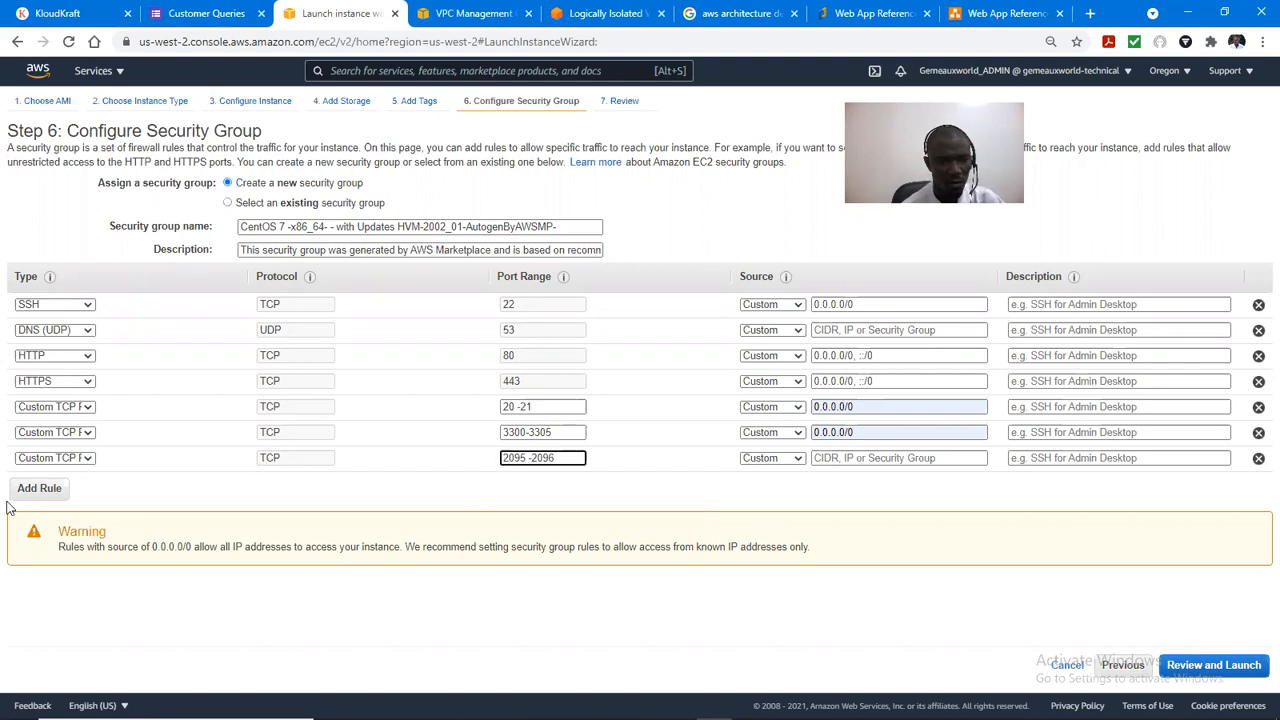
left_click(905, 458)
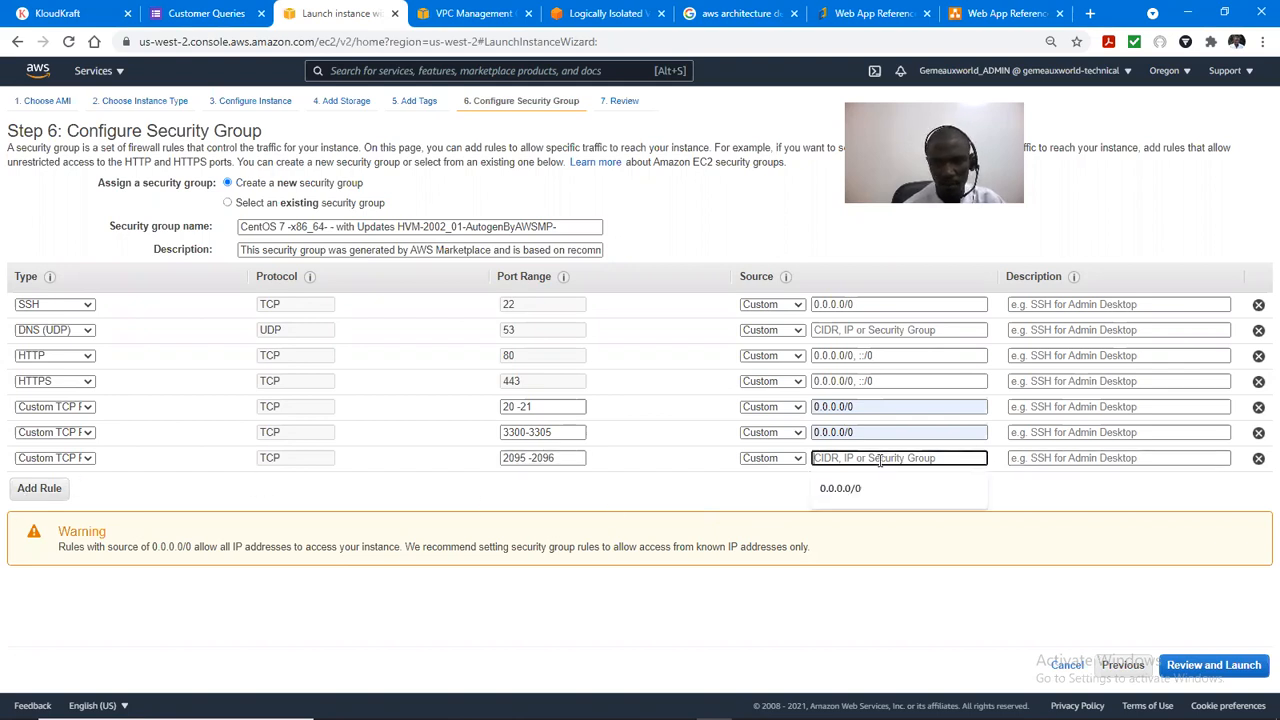
left_click(857, 490)
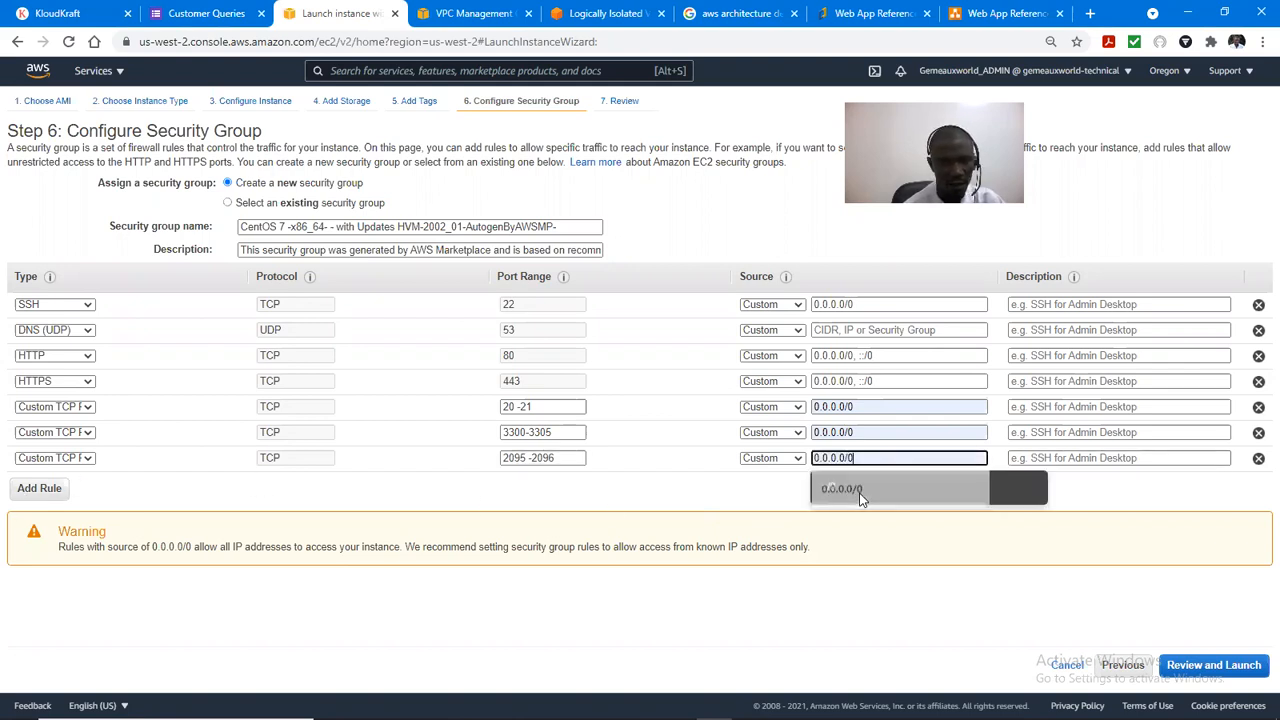
Step: Add a custom TCP rule for ports 2082-2083, copied from the cpanel install notes, with source 0.0.0.0/0
left_click(39, 488)
left_click(964, 713)
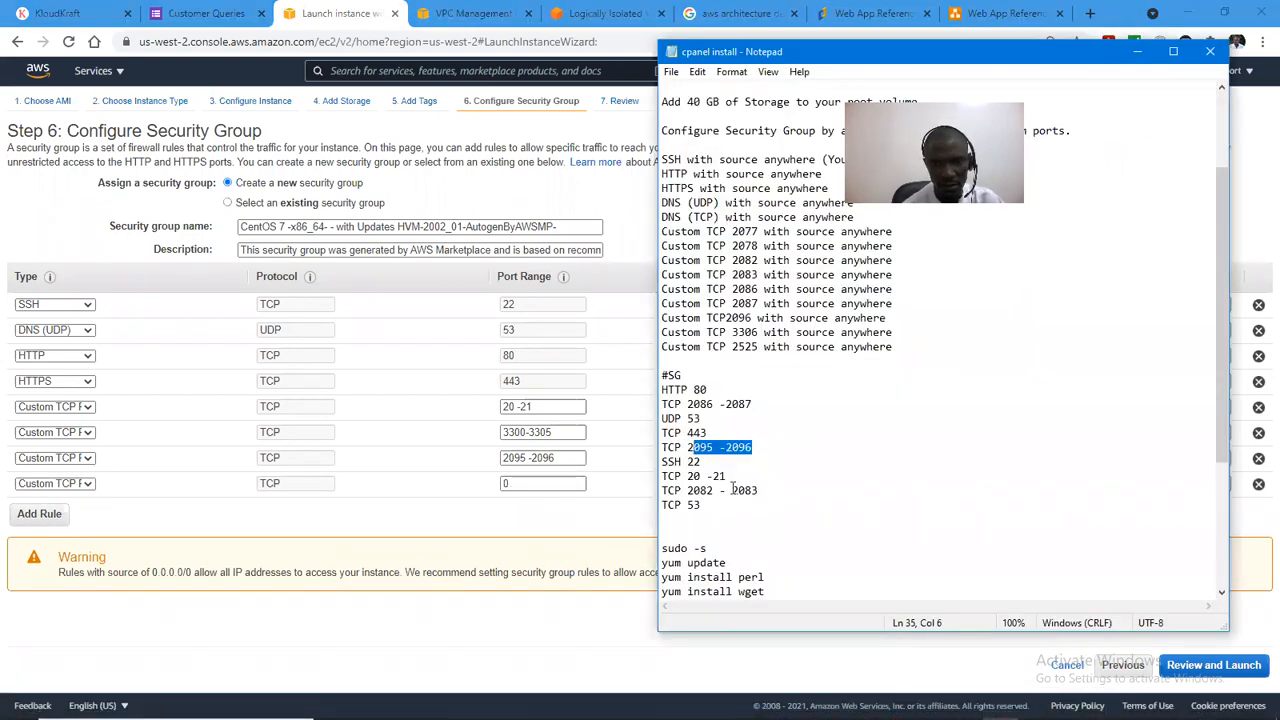
left_click_drag(760, 491, 688, 496)
key("ctrl+c")
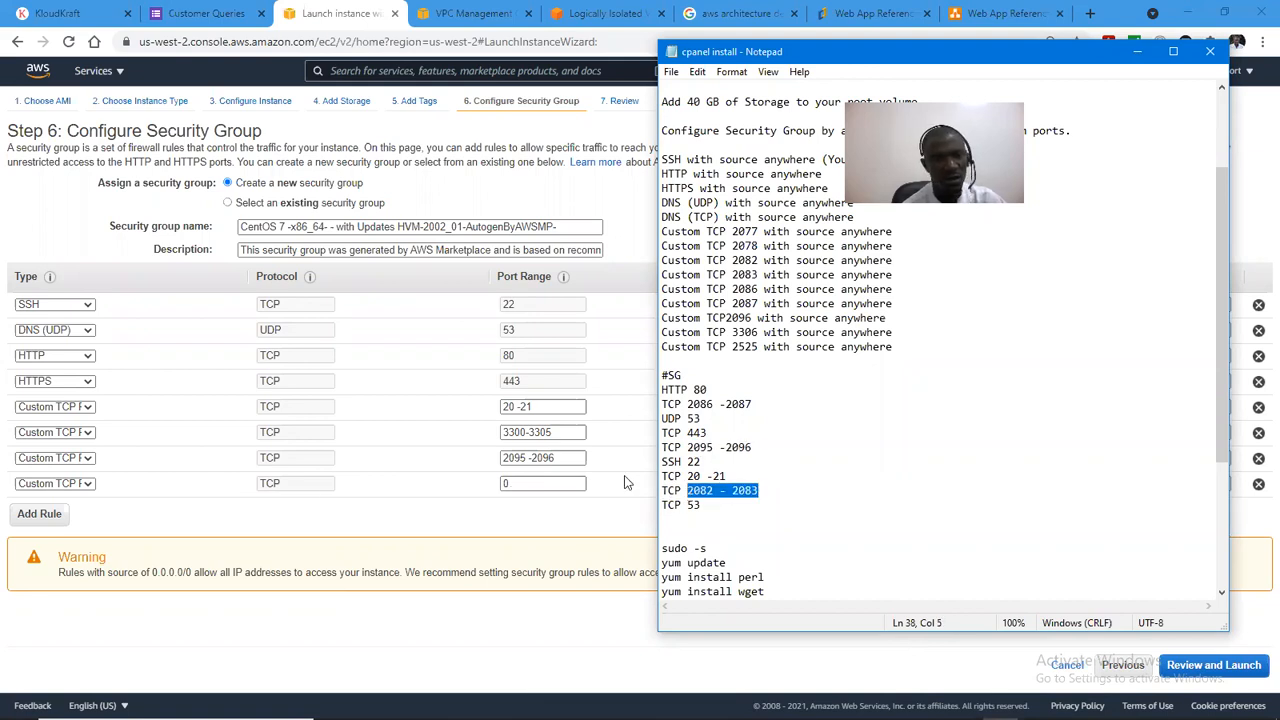
left_click(533, 485)
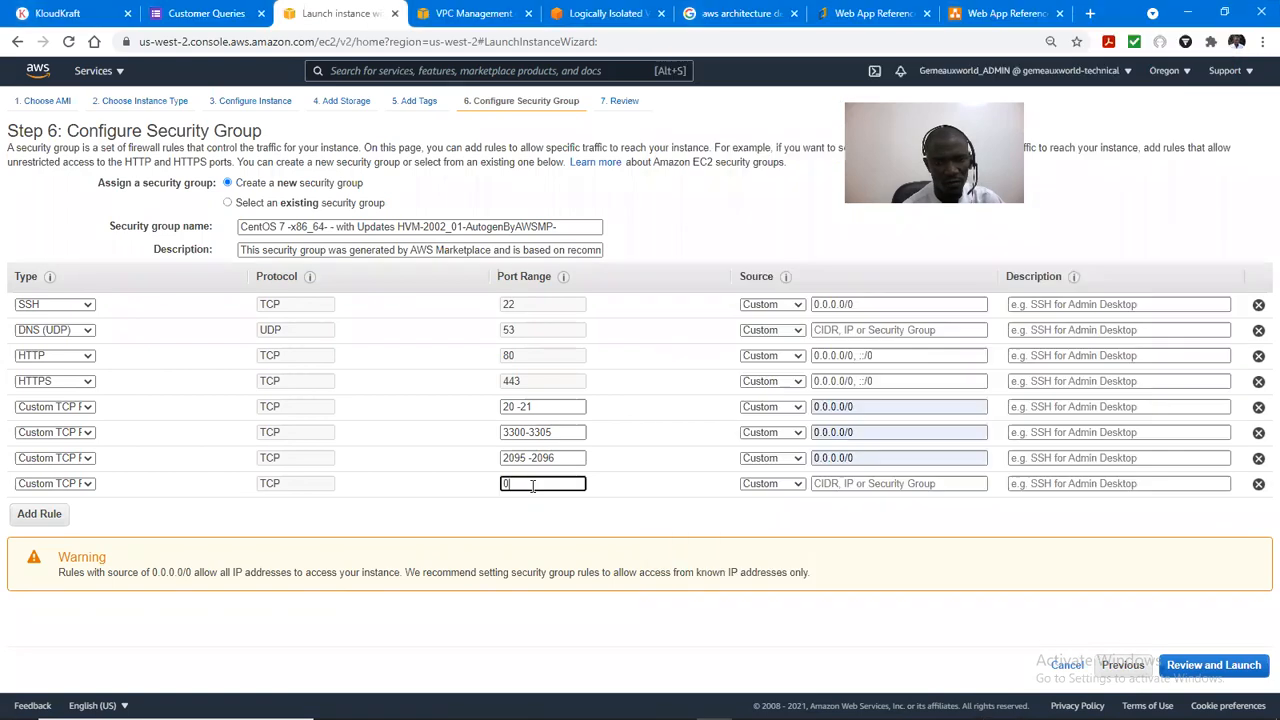
double_click(533, 485)
key("ctrl+v")
left_click(880, 485)
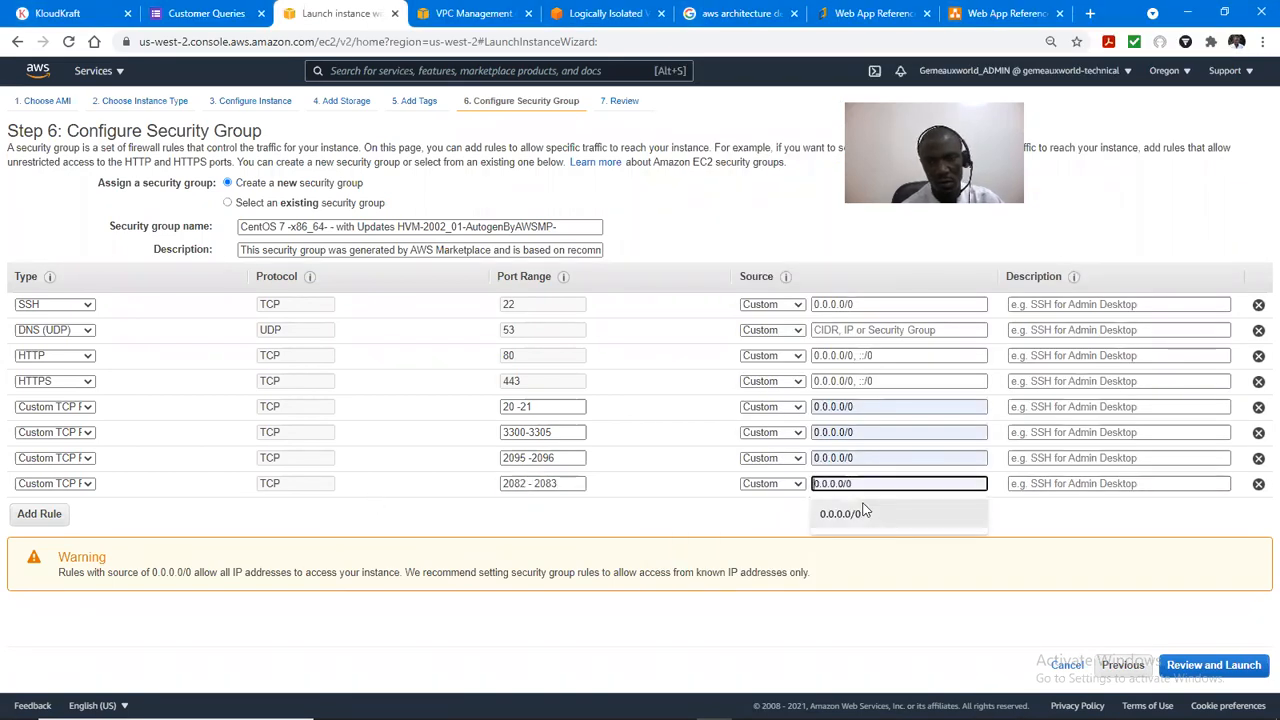
left_click(865, 511)
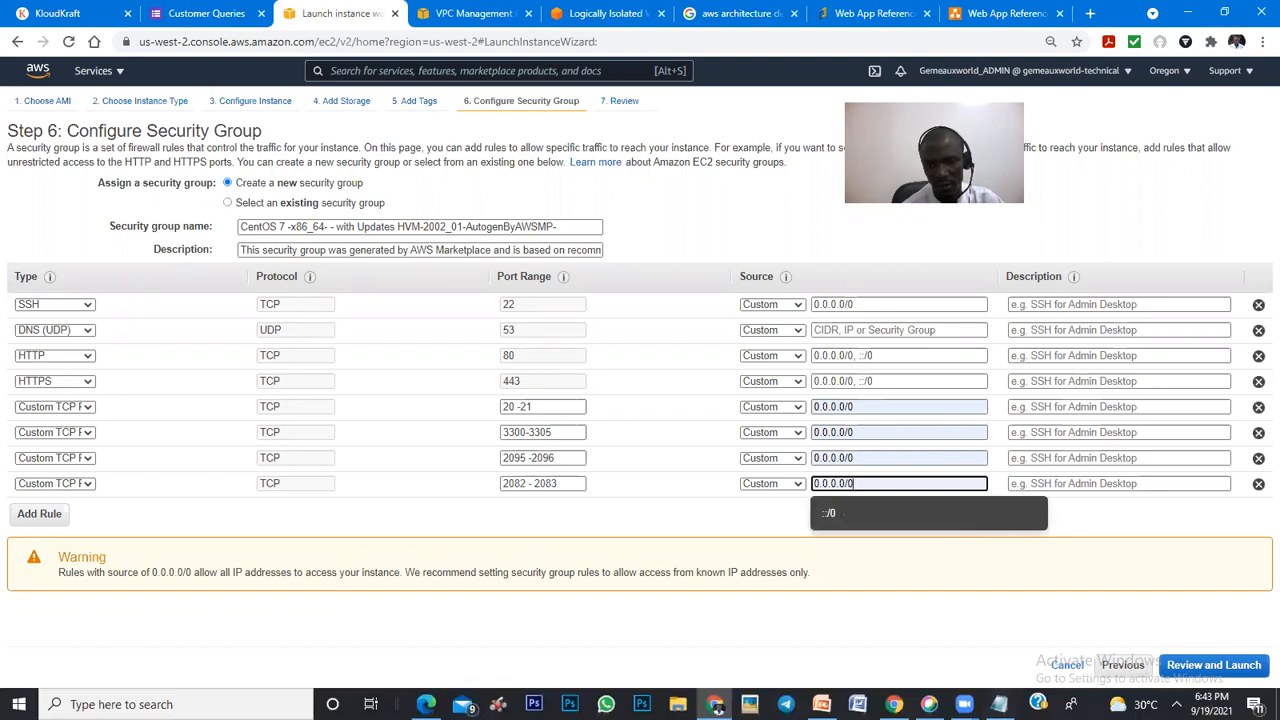
Step: Check the next port in the notes and add a custom TCP rule for port 53 with source 0.0.0.0/0
left_click(999, 704)
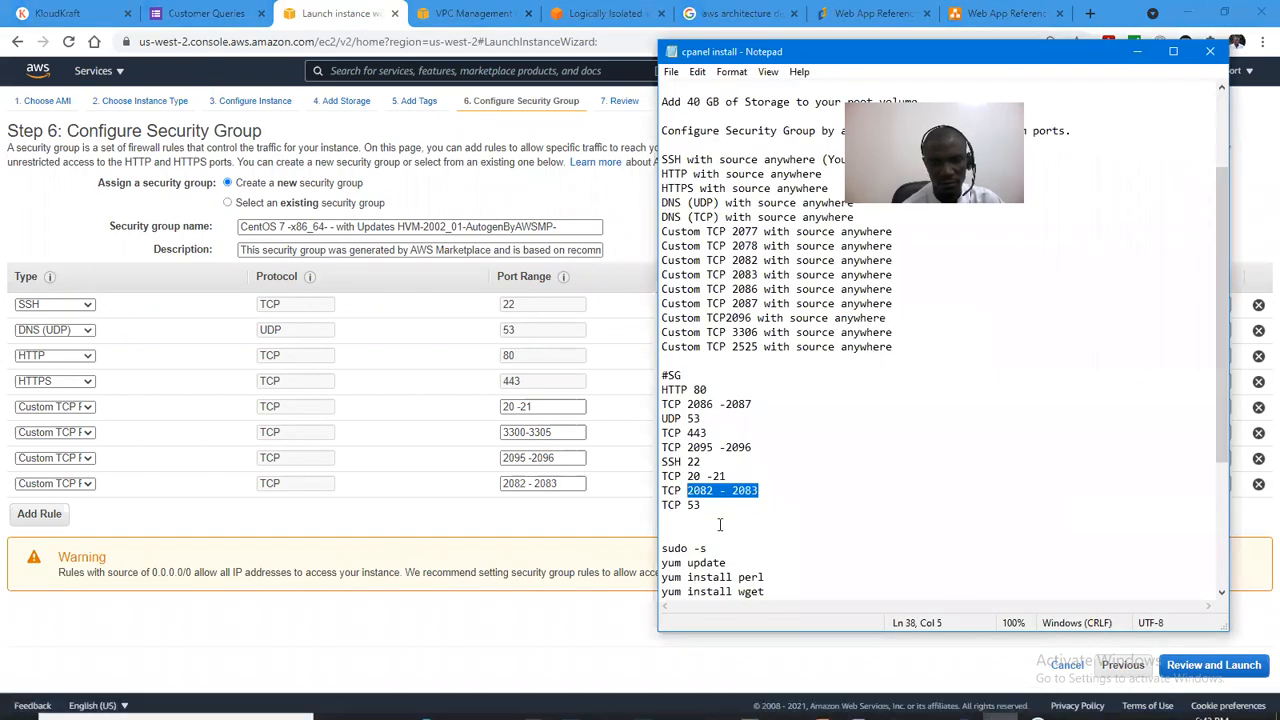
left_click_drag(705, 505, 685, 508)
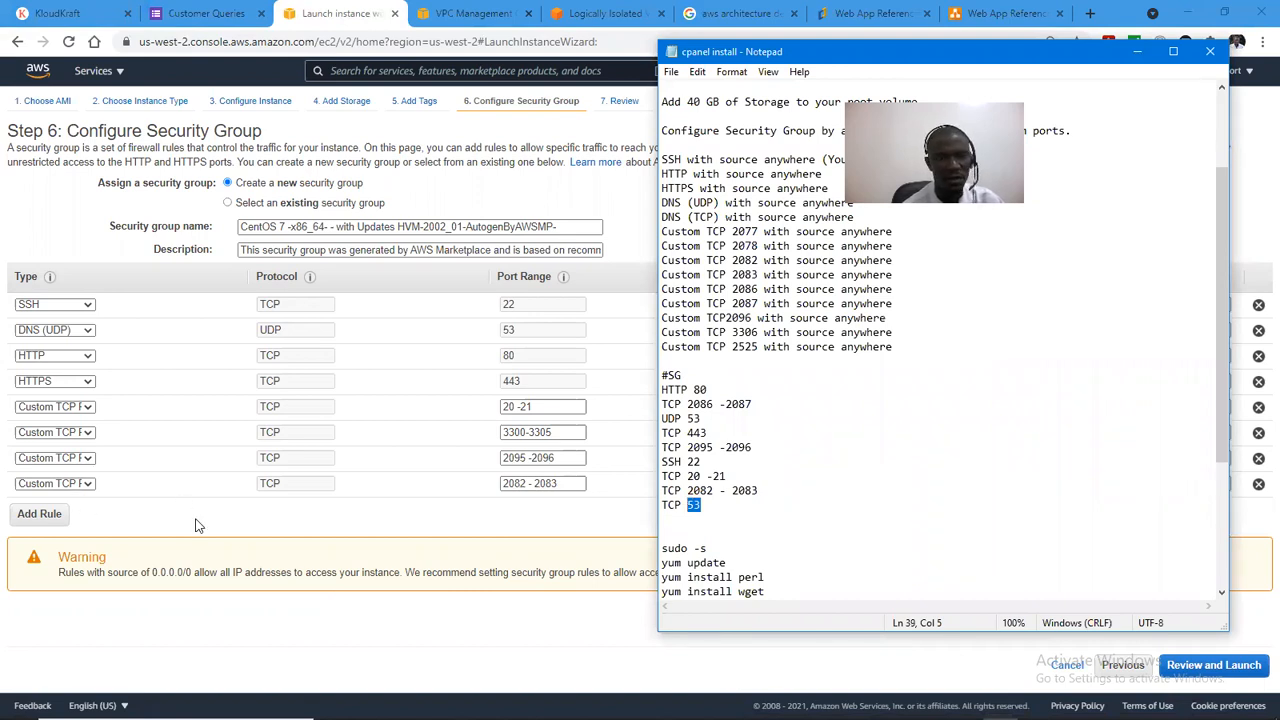
left_click(60, 515)
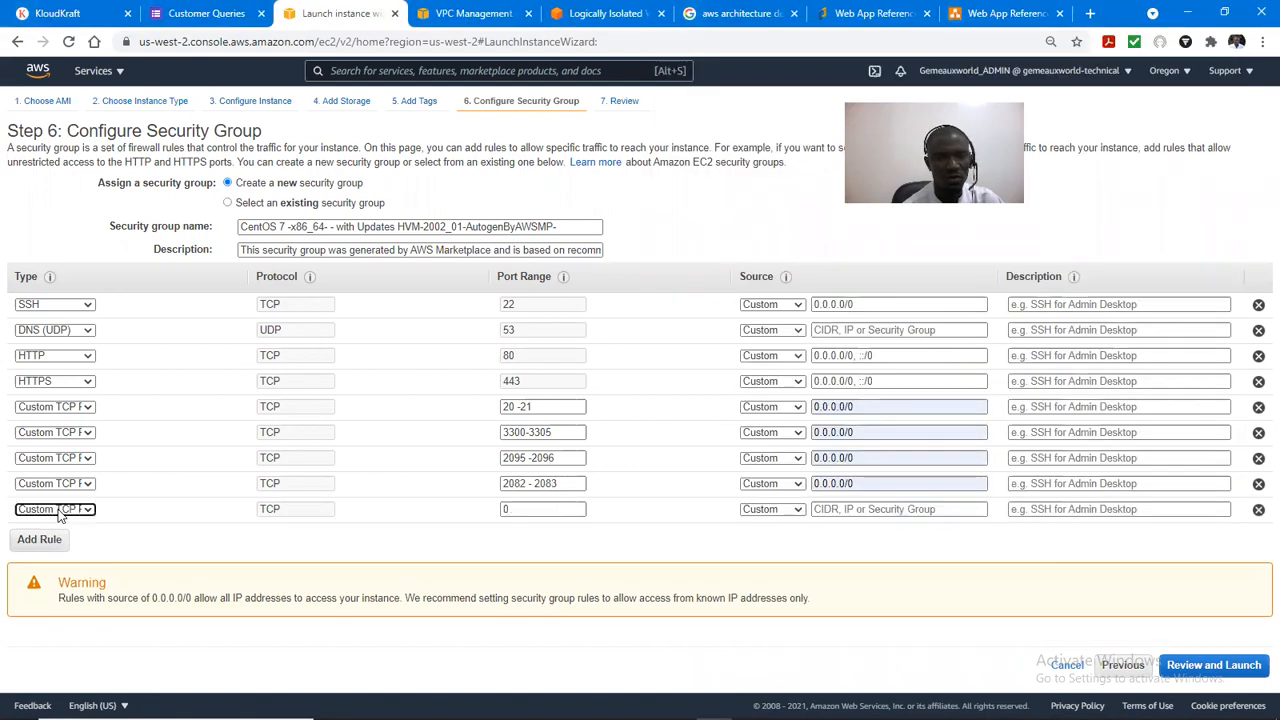
left_click(528, 510)
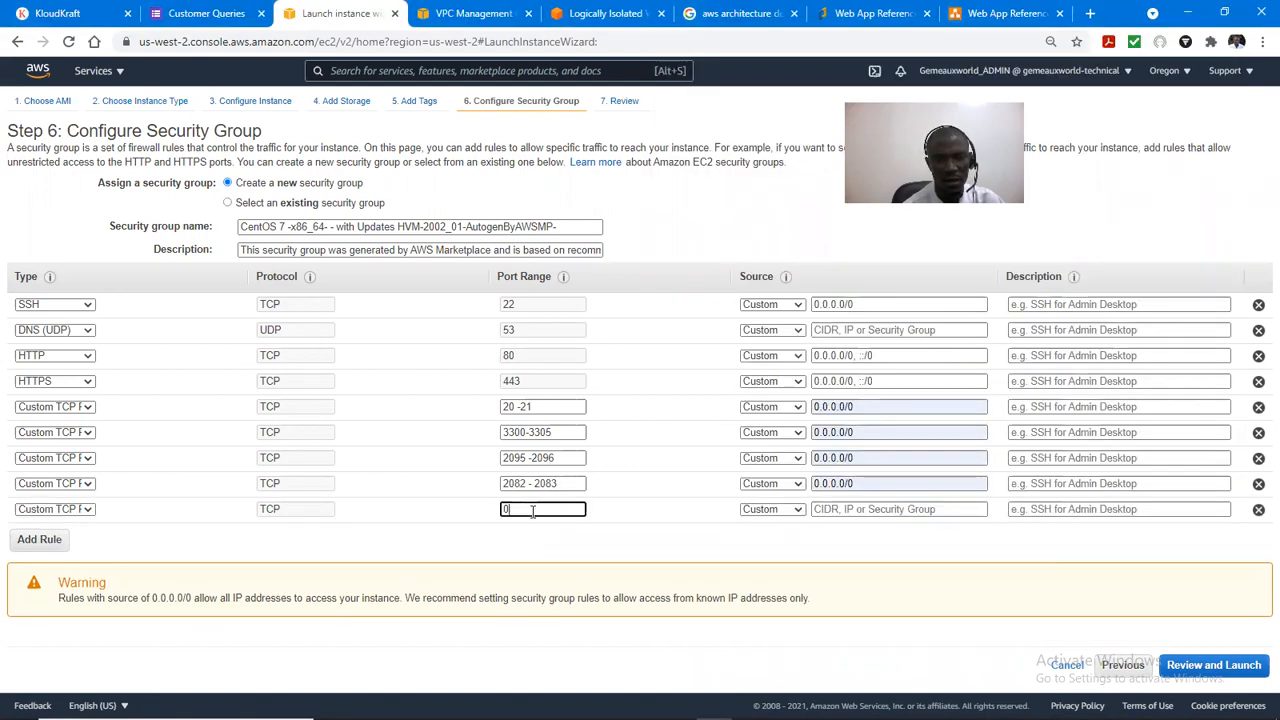
key("BackSpace")
type("53")
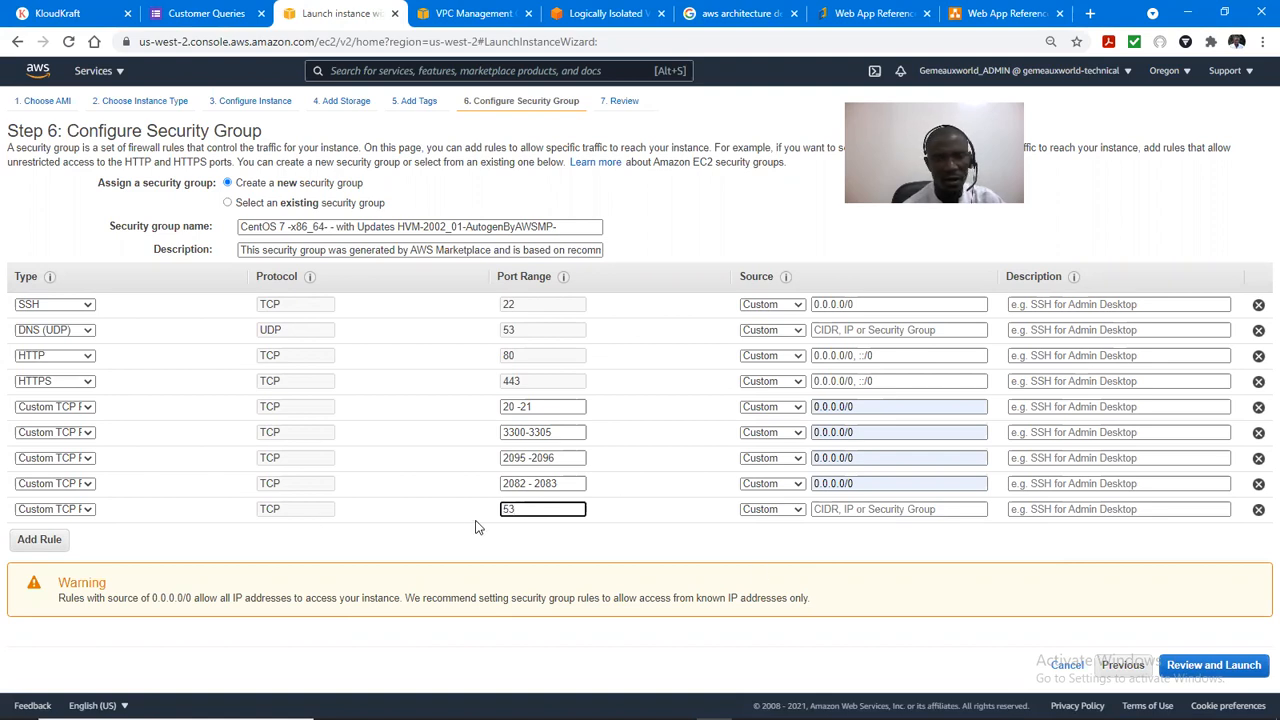
left_click(915, 509)
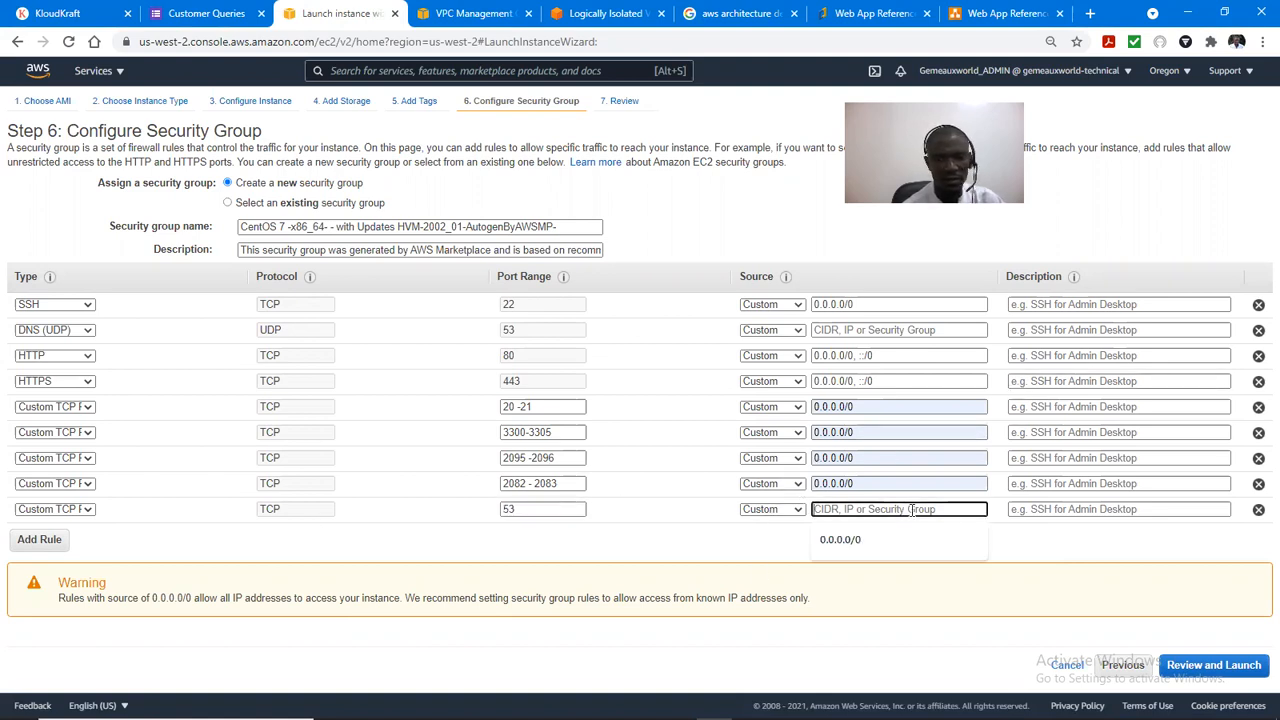
left_click(858, 544)
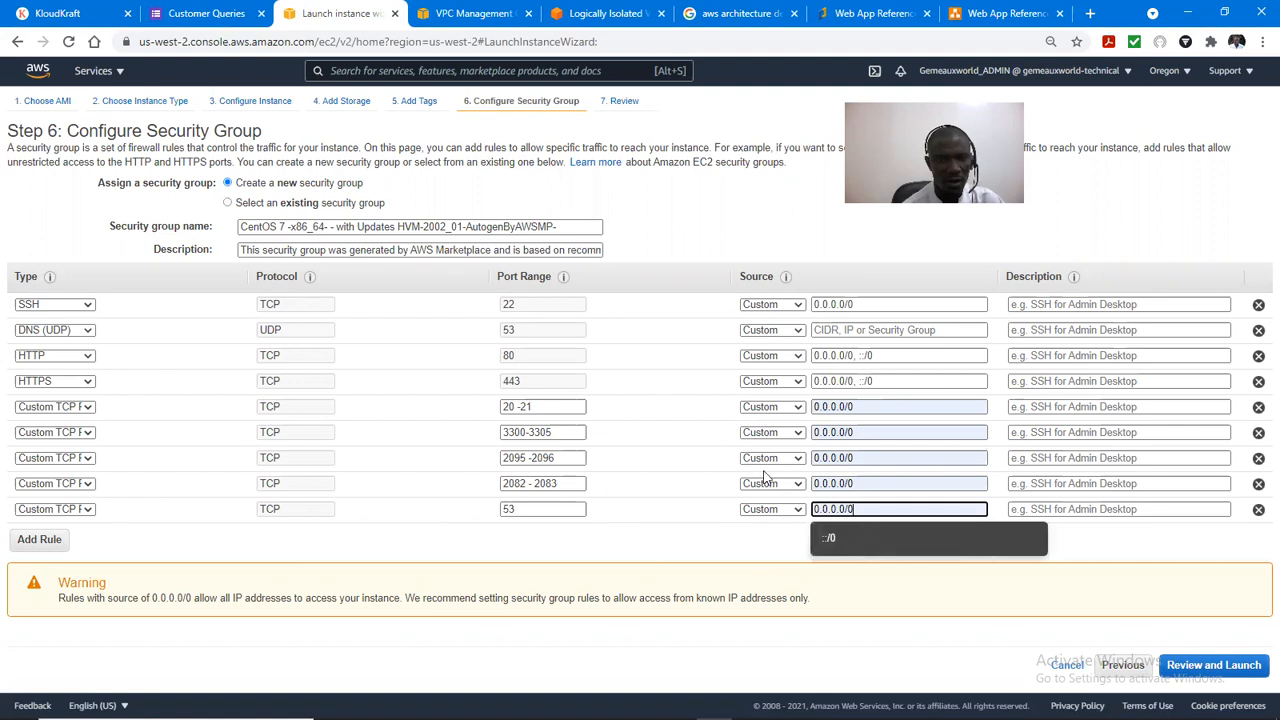
left_click(660, 538)
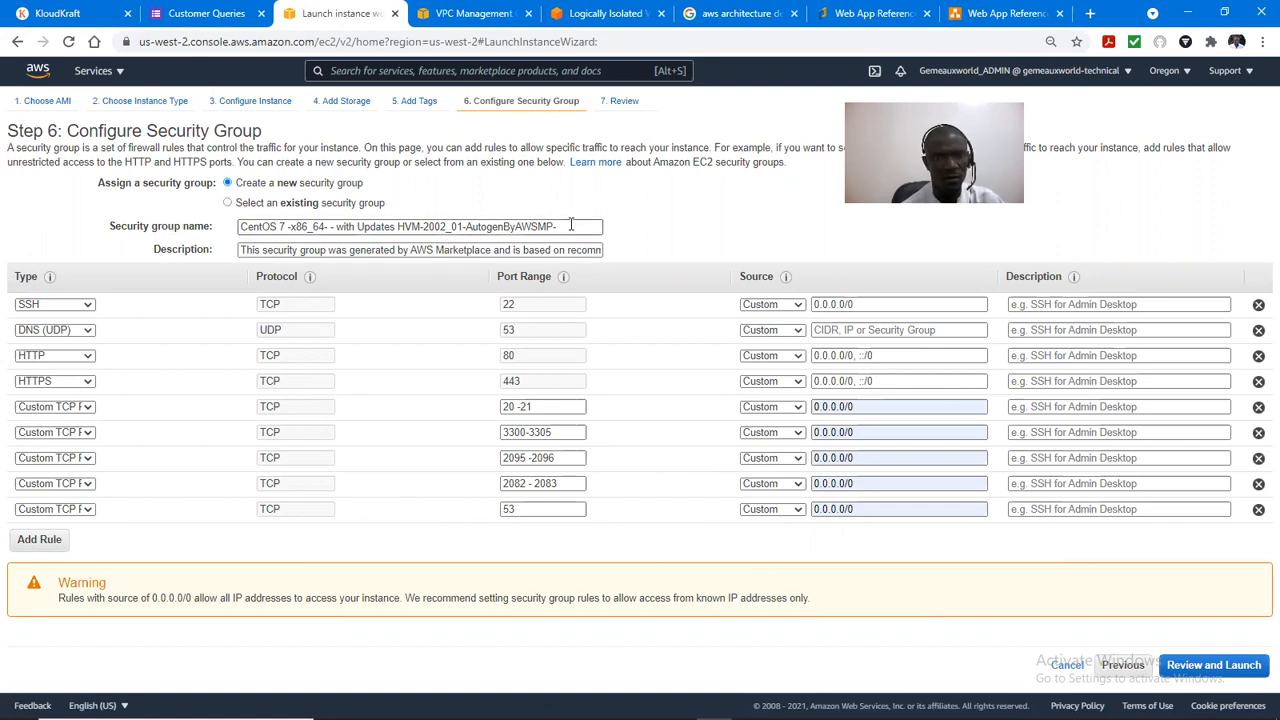
Step: Name the security group c-panel, set its description to Cpanel Sg, and submit it for review
left_click_drag(571, 225, 201, 226)
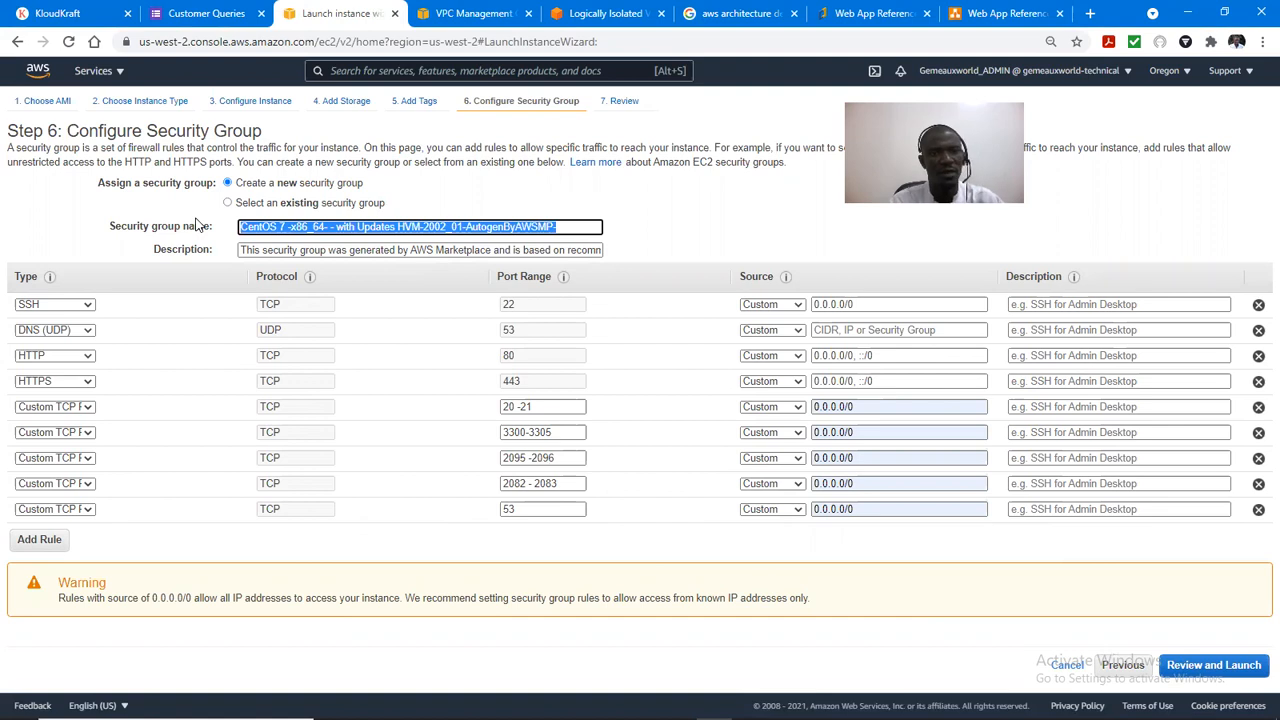
type("c-panel")
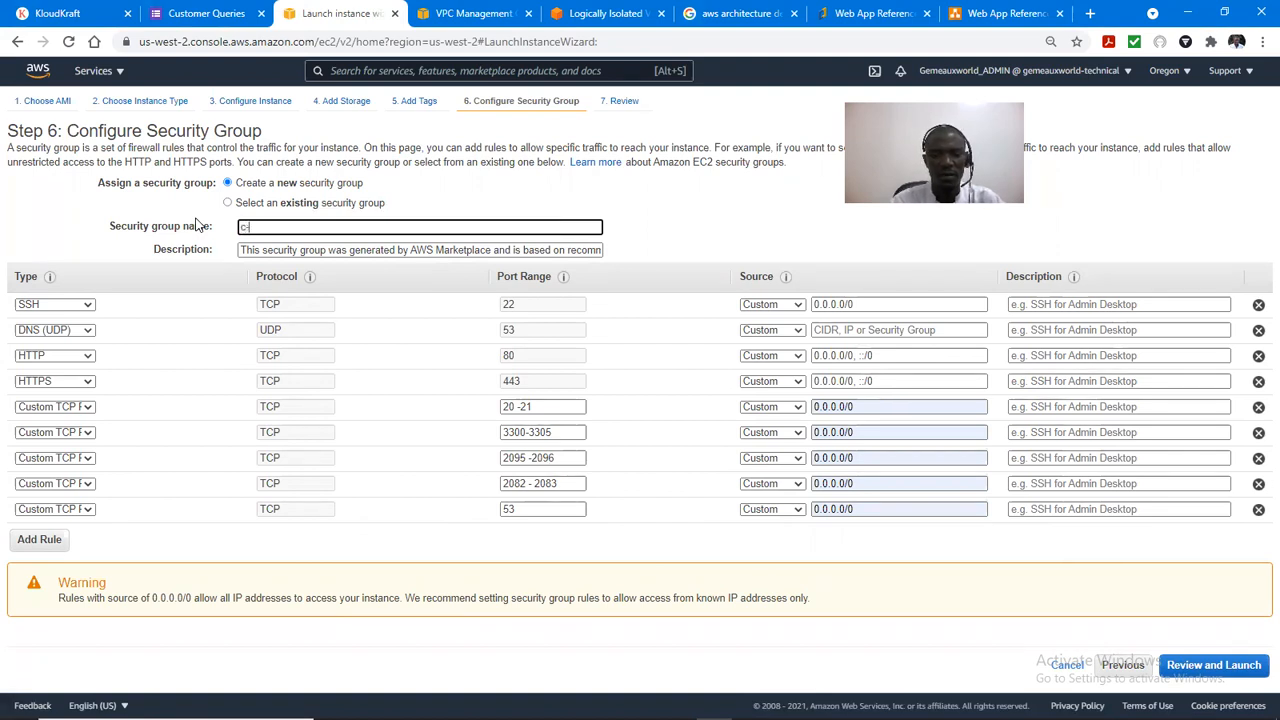
left_click(296, 250)
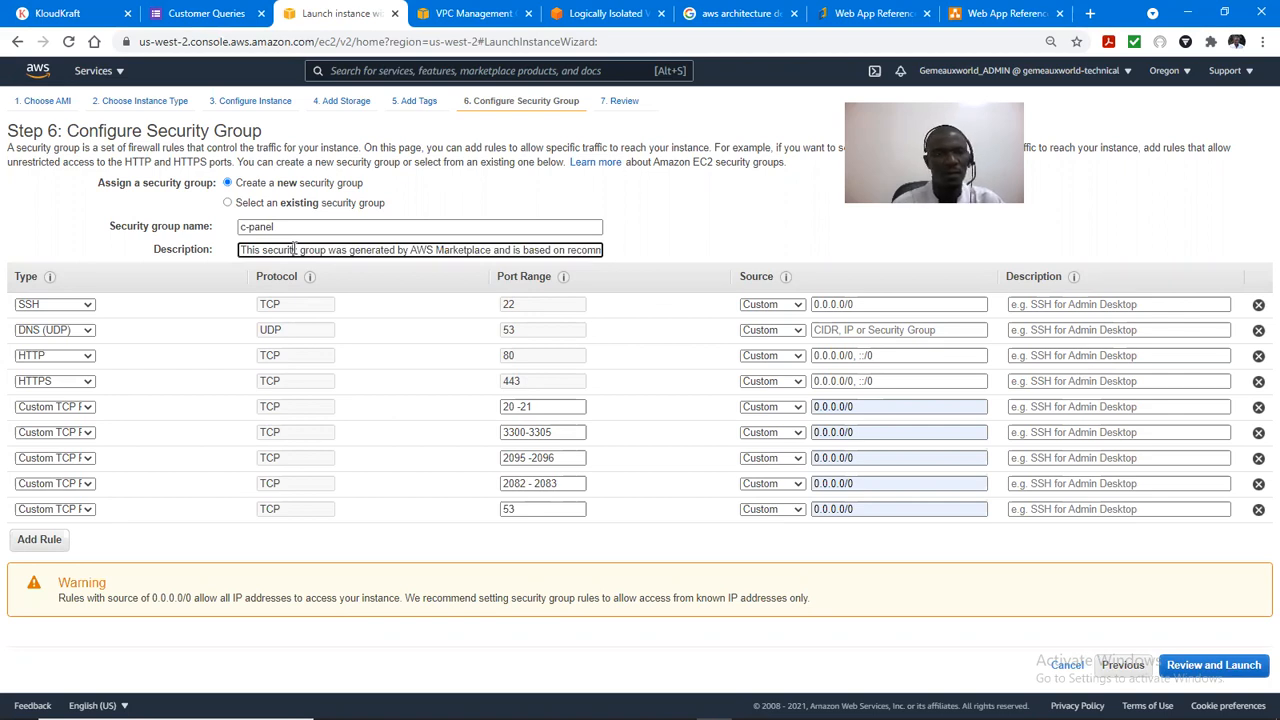
left_click_drag(241, 250, 1056, 147)
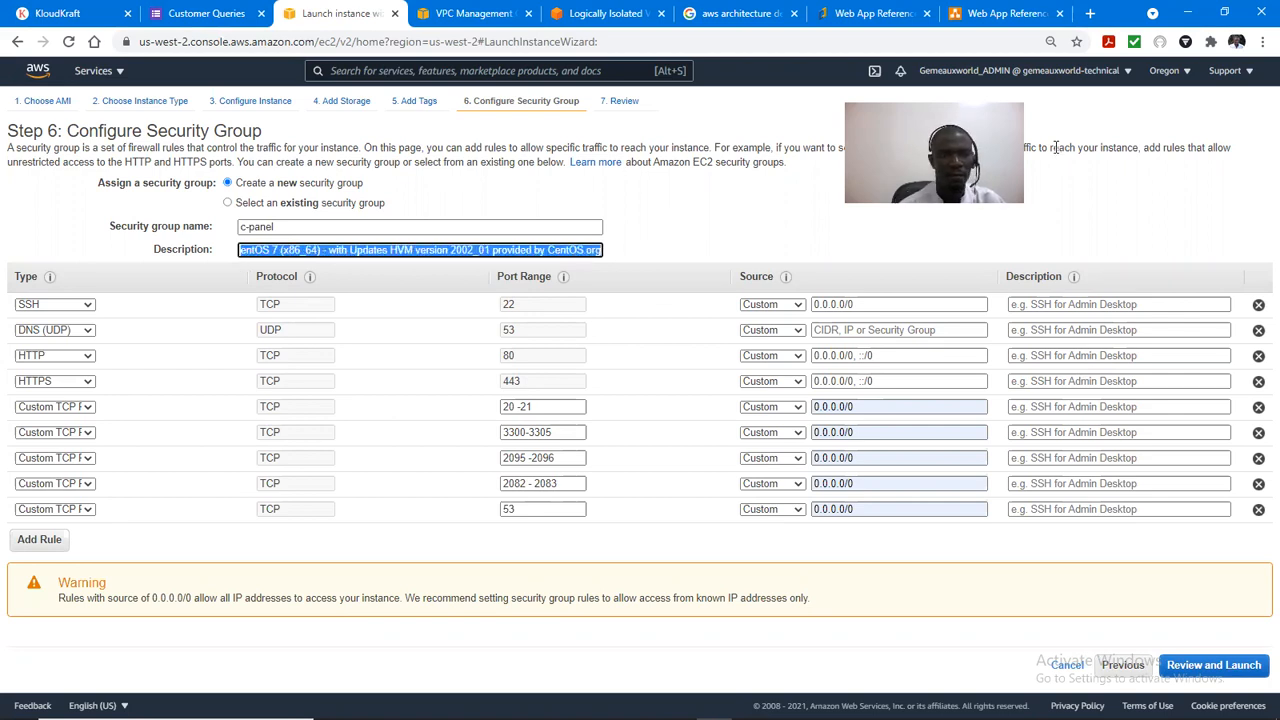
type("Cpanel Sg")
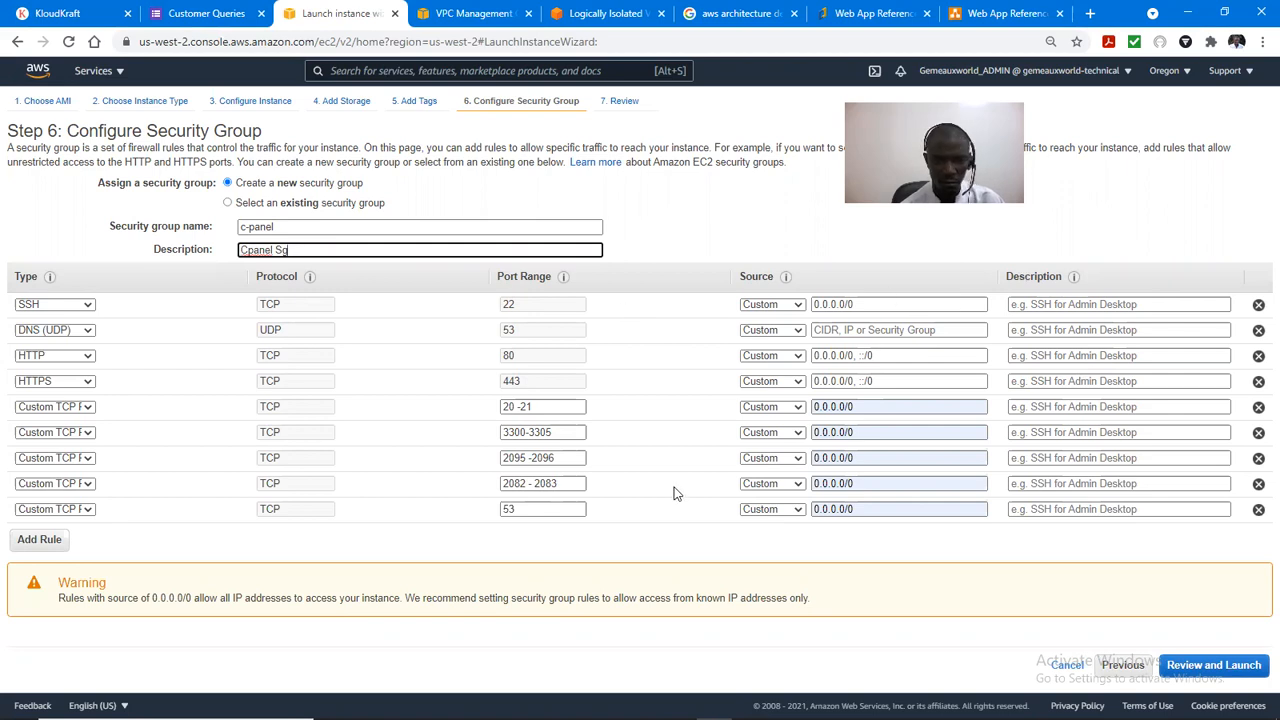
left_click(1208, 668)
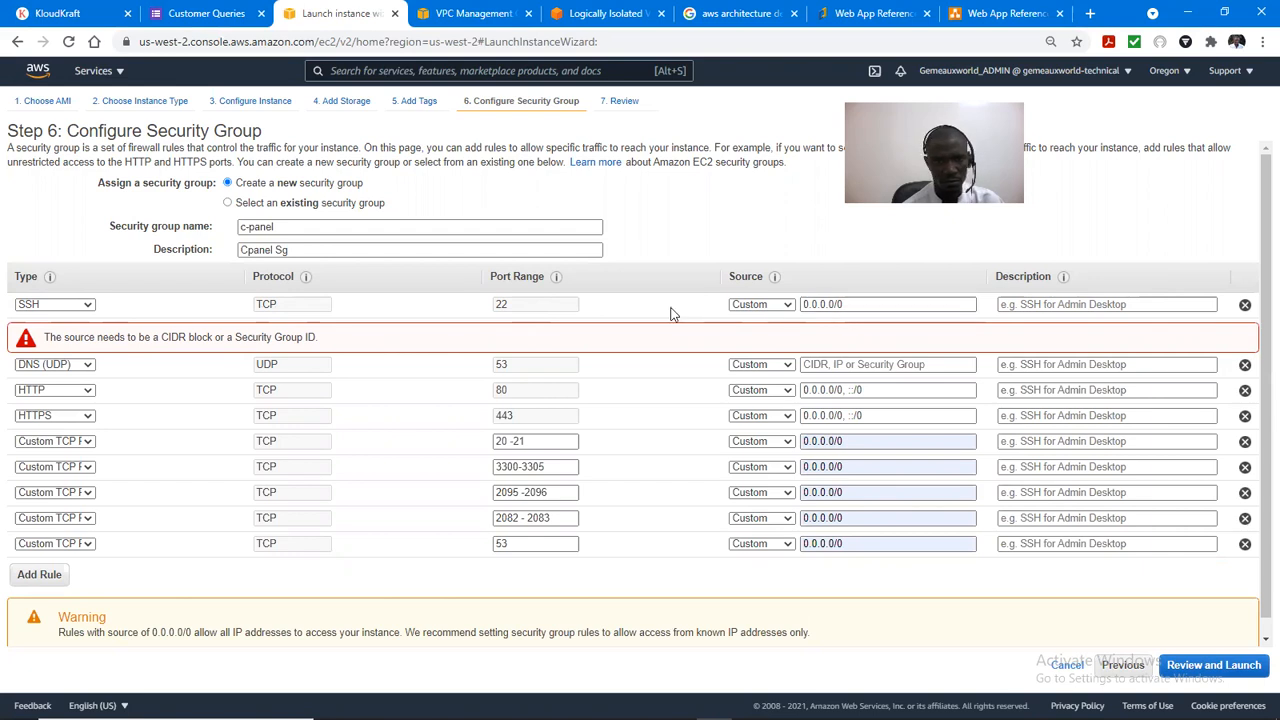
Step: Change the SSH rule's type to All traffic
left_click(88, 304)
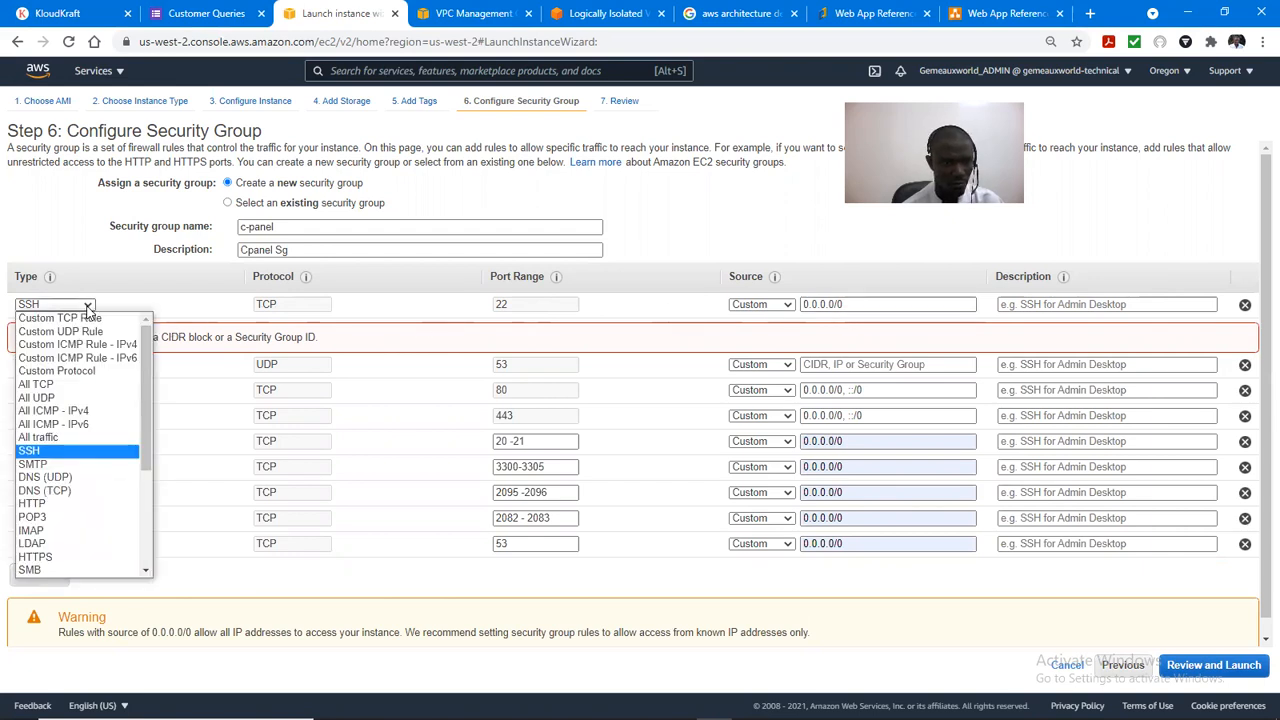
left_click(66, 450)
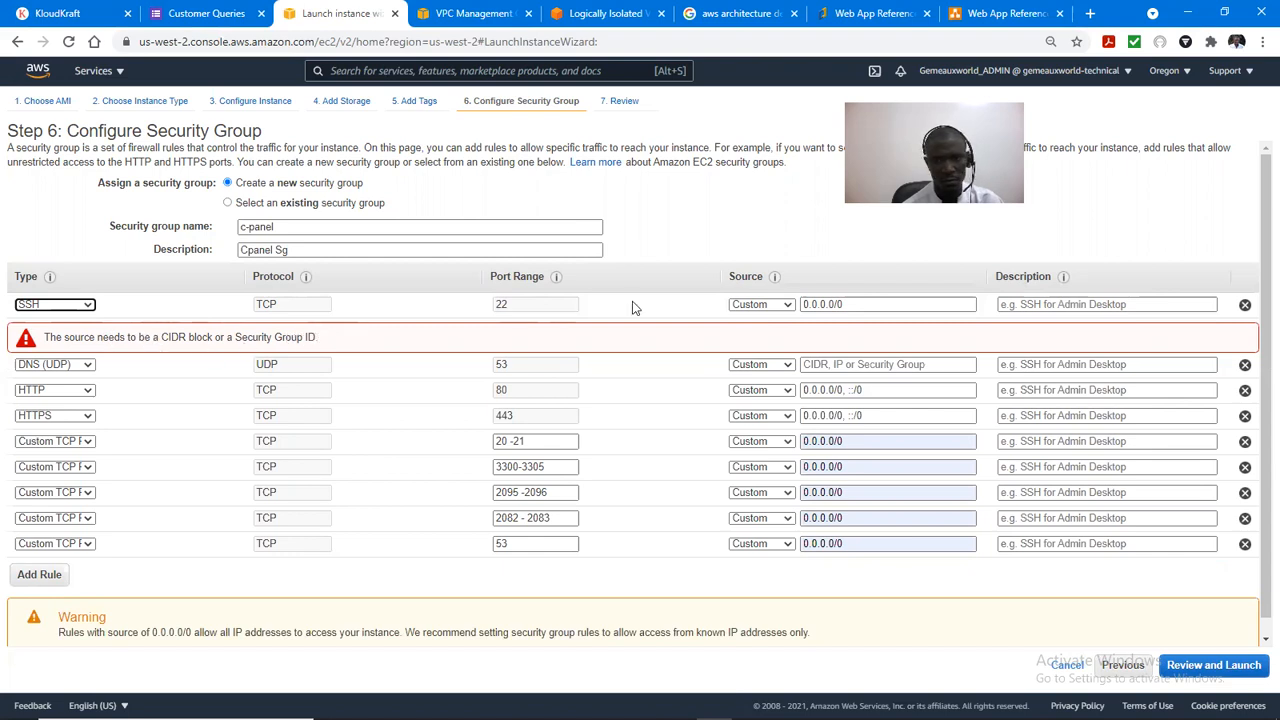
left_click(848, 304)
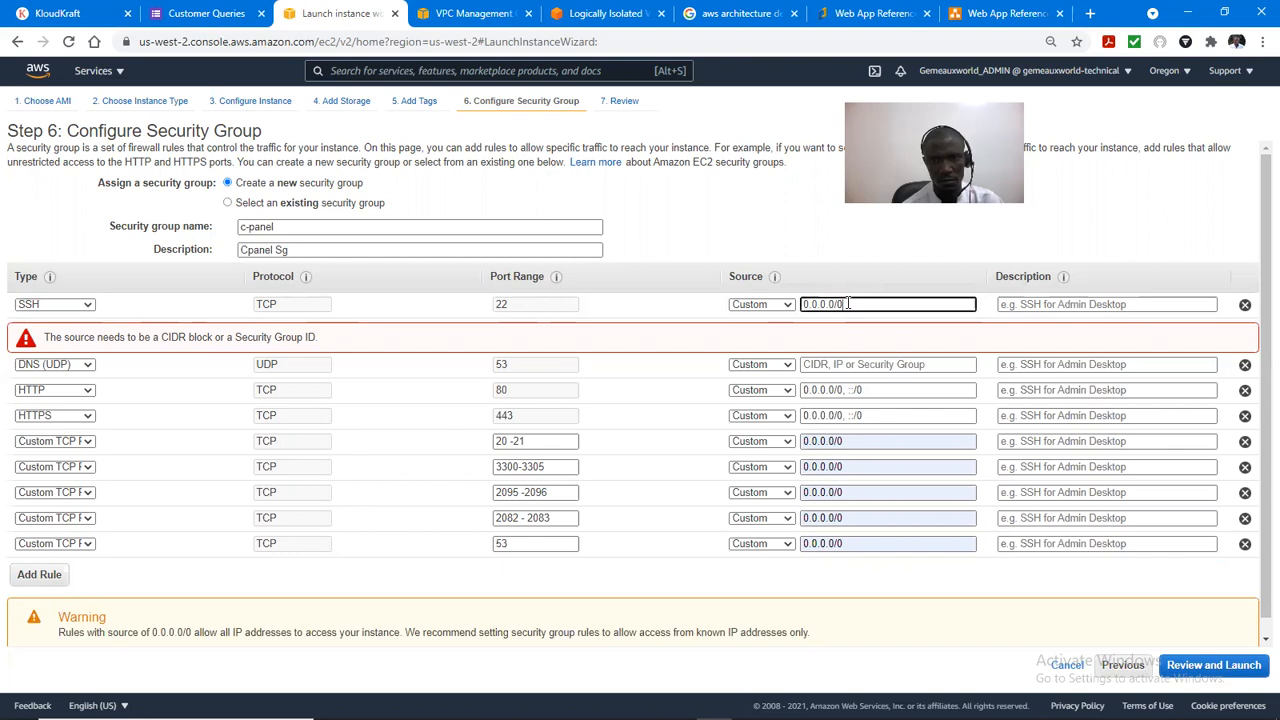
left_click(85, 307)
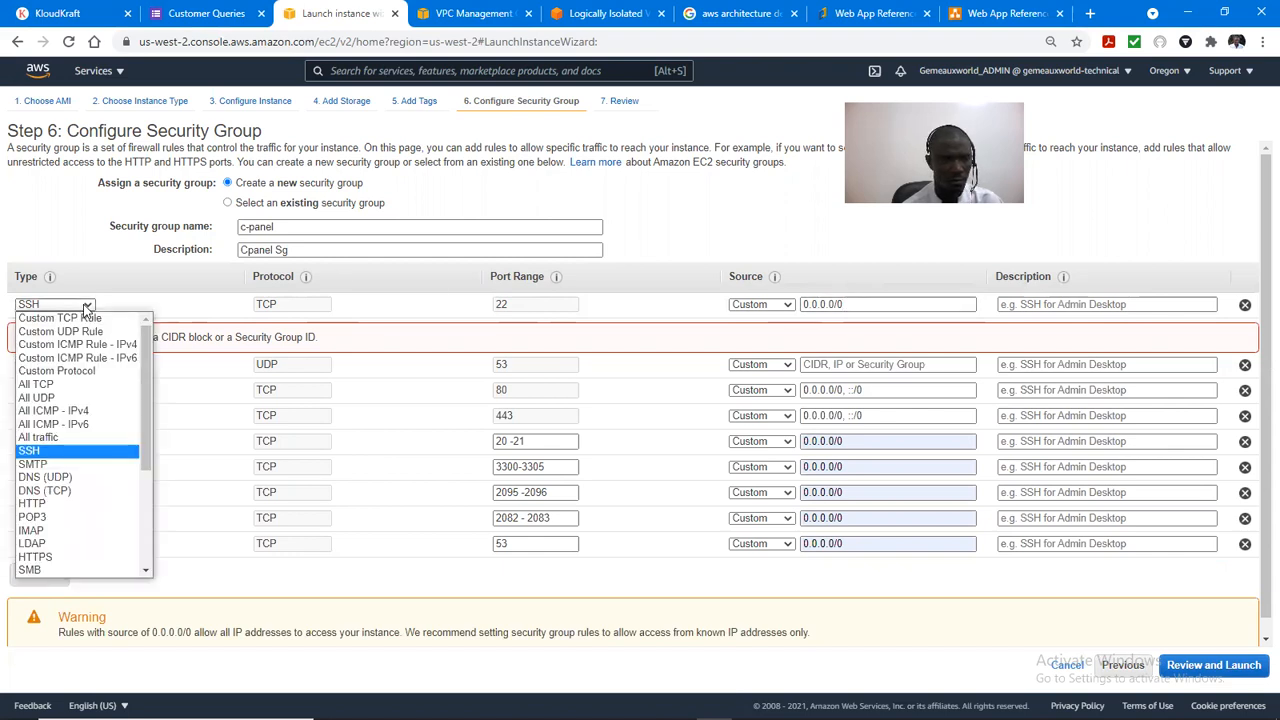
left_click(72, 439)
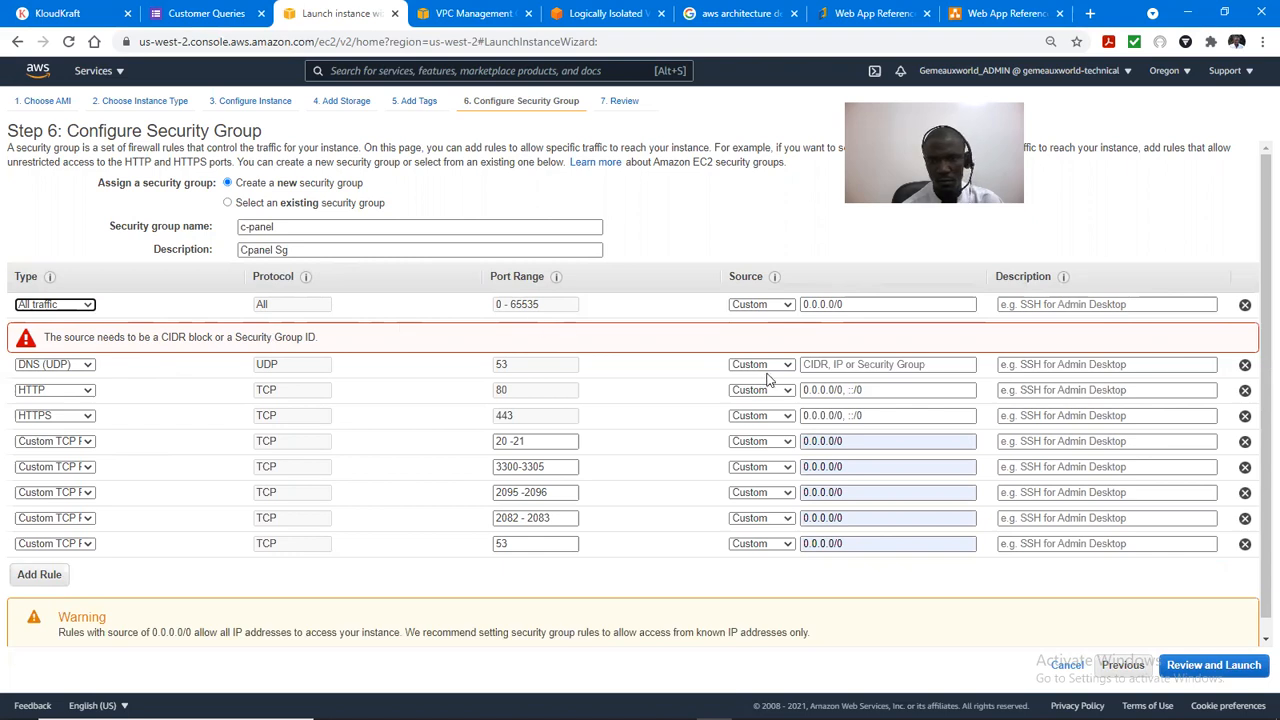
Step: Set the source of the DNS (UDP) rule to 0.0.0.0/0
left_click(880, 365)
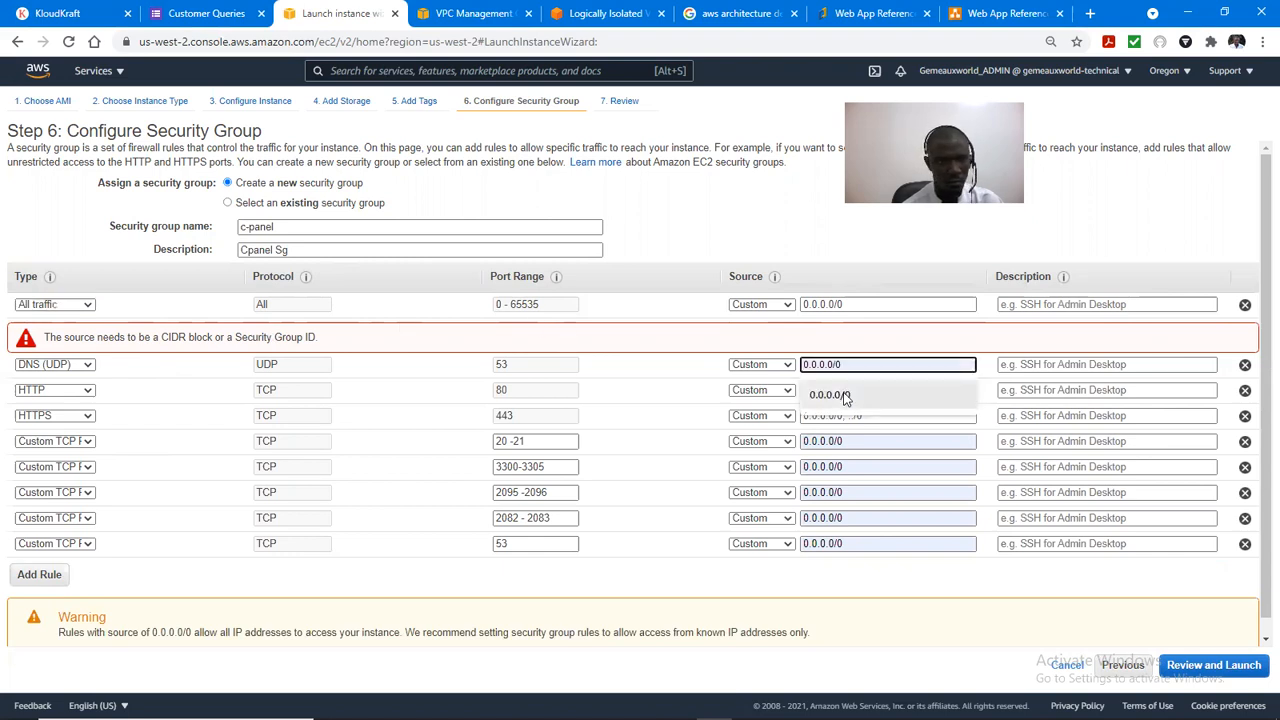
left_click(846, 398)
left_click(870, 344)
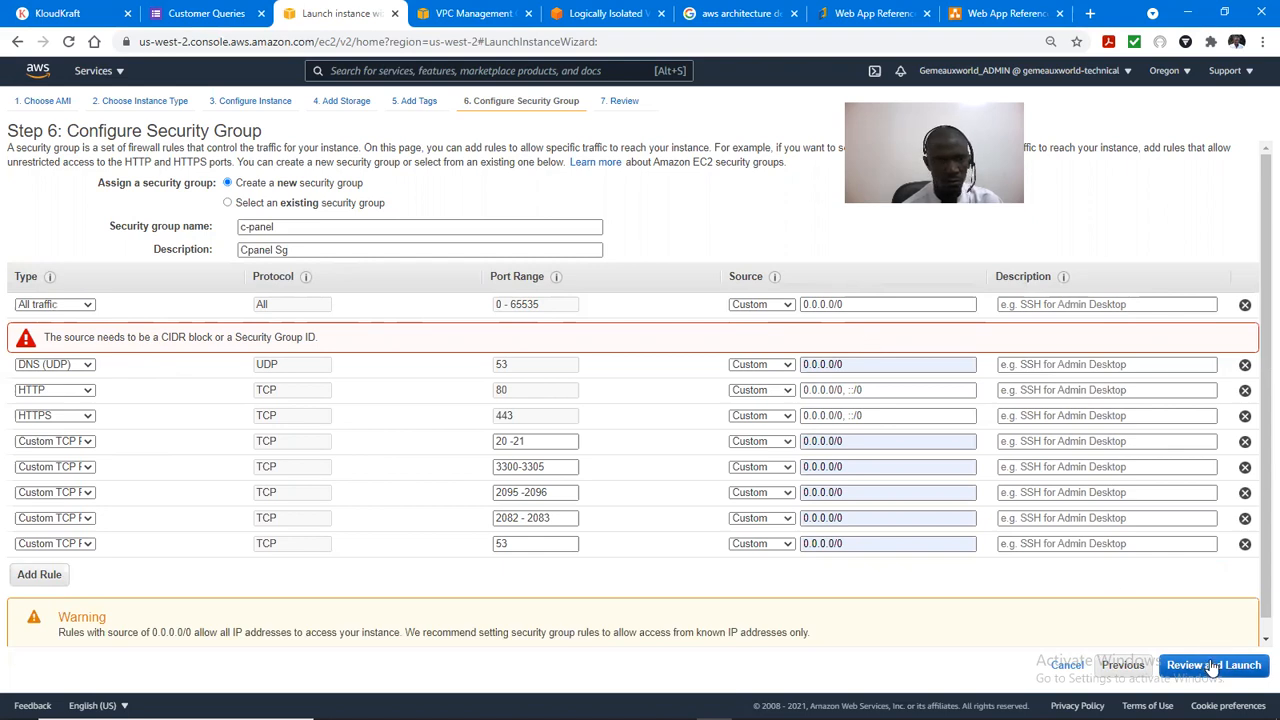
Step: Restore the first rule's type to SSH and check its source
left_click(85, 310)
left_click(65, 450)
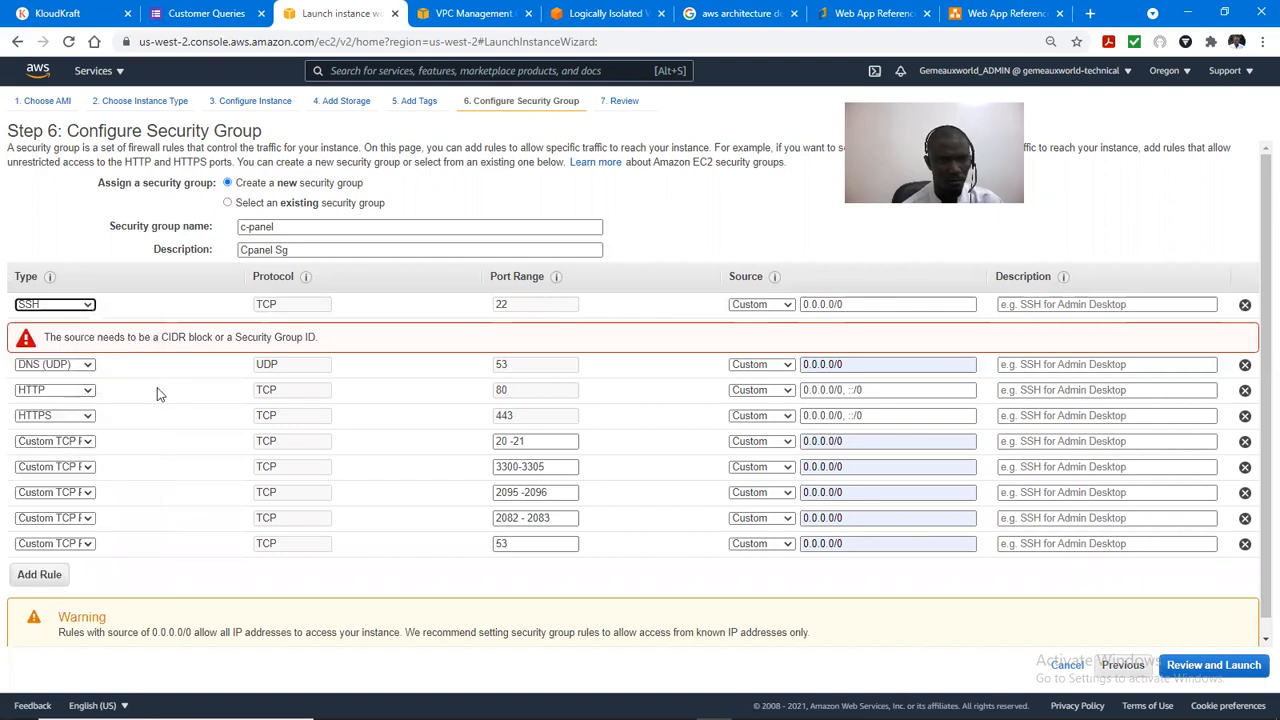
left_click(893, 305)
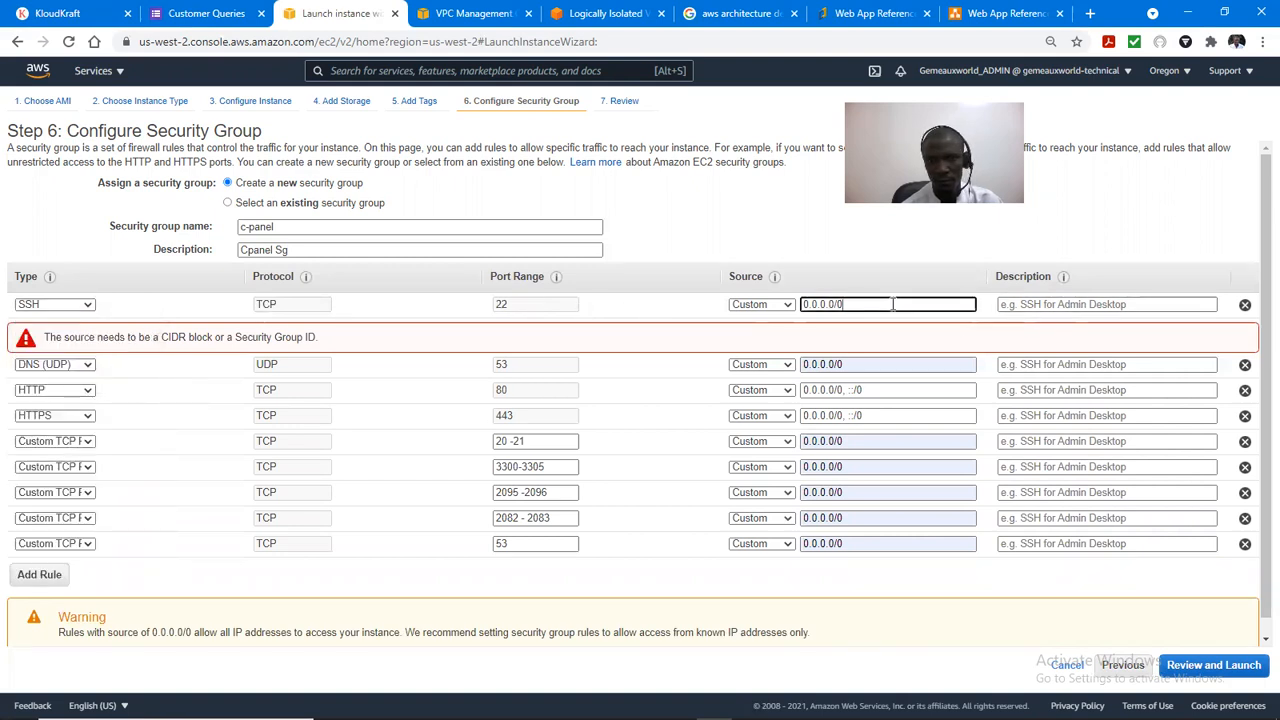
Step: Proceed to the launch review and launch the instance with the existing c-panel RSA key pair, acknowledging access to its private key
left_click(1244, 666)
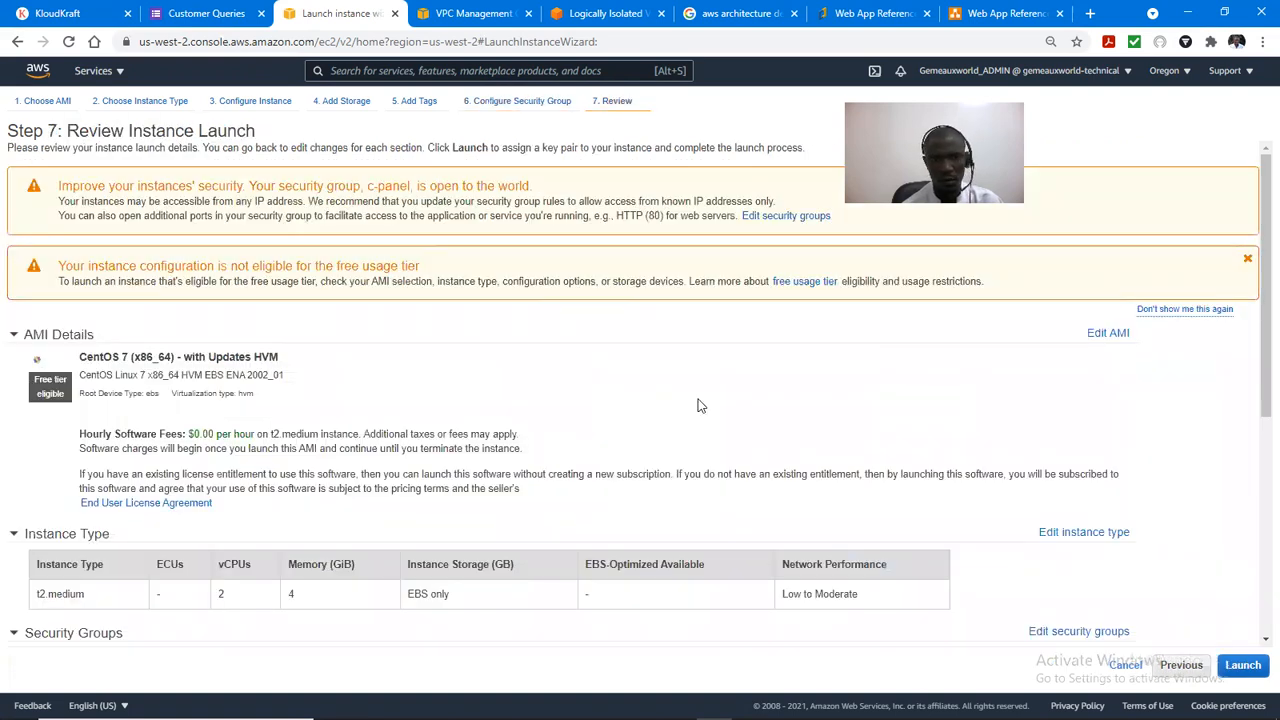
left_click(1245, 667)
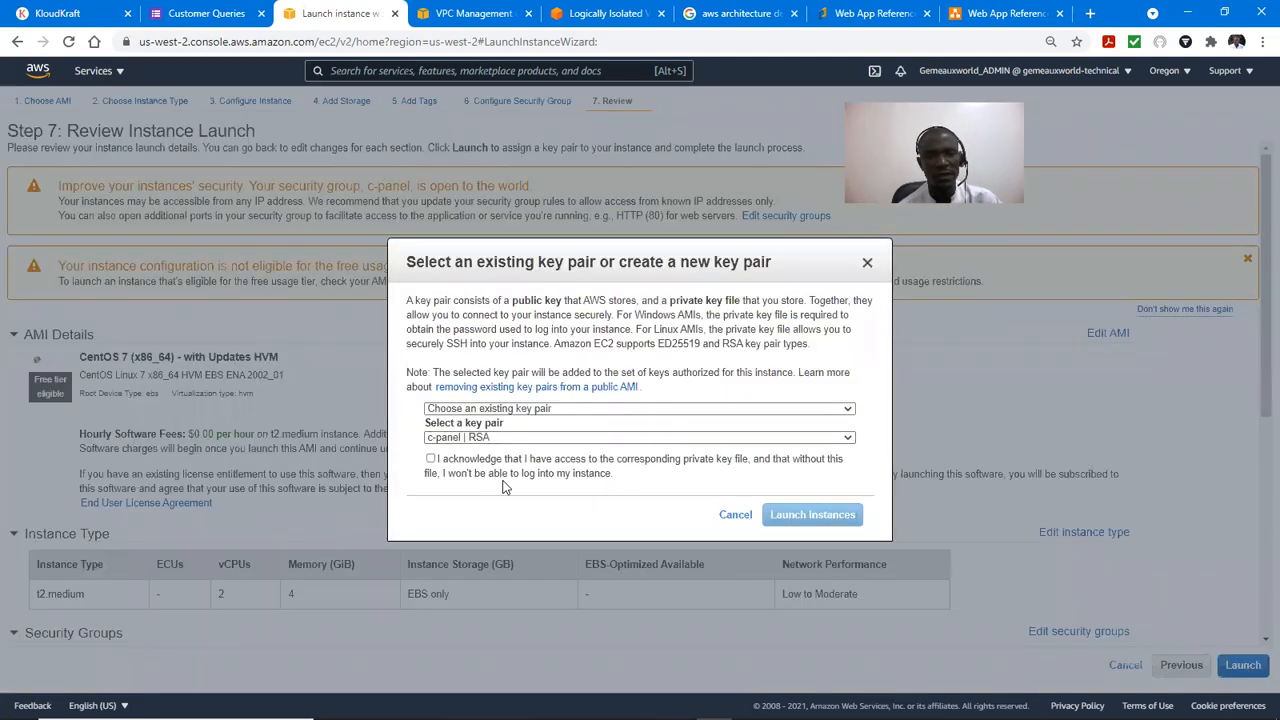
left_click(431, 459)
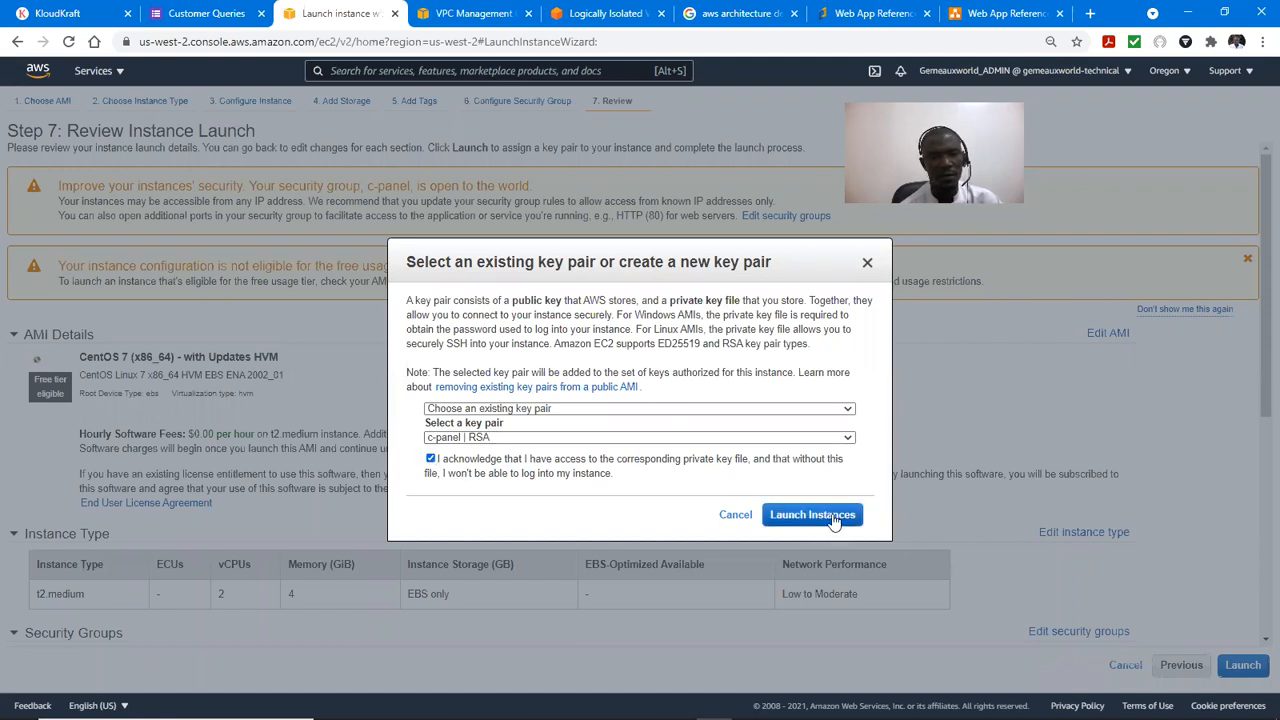
left_click(812, 515)
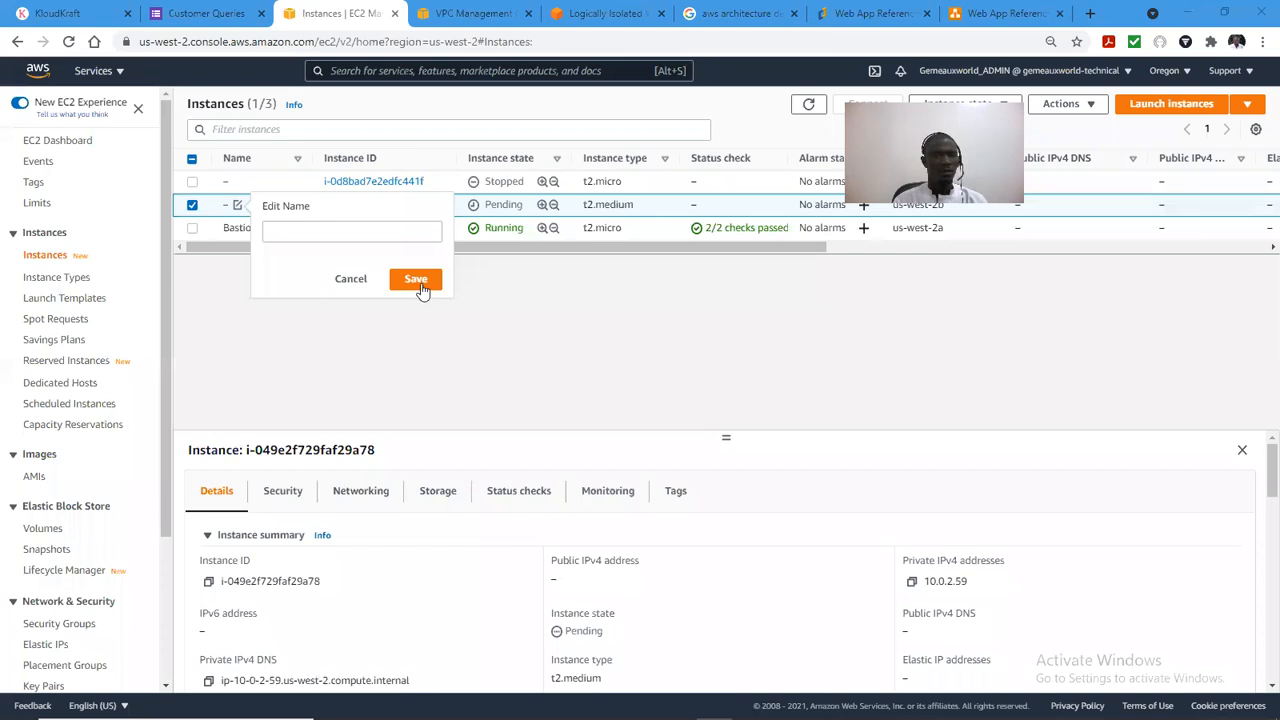
Step: Name the new t2.medium instance c-panel and save the name
left_click(324, 232)
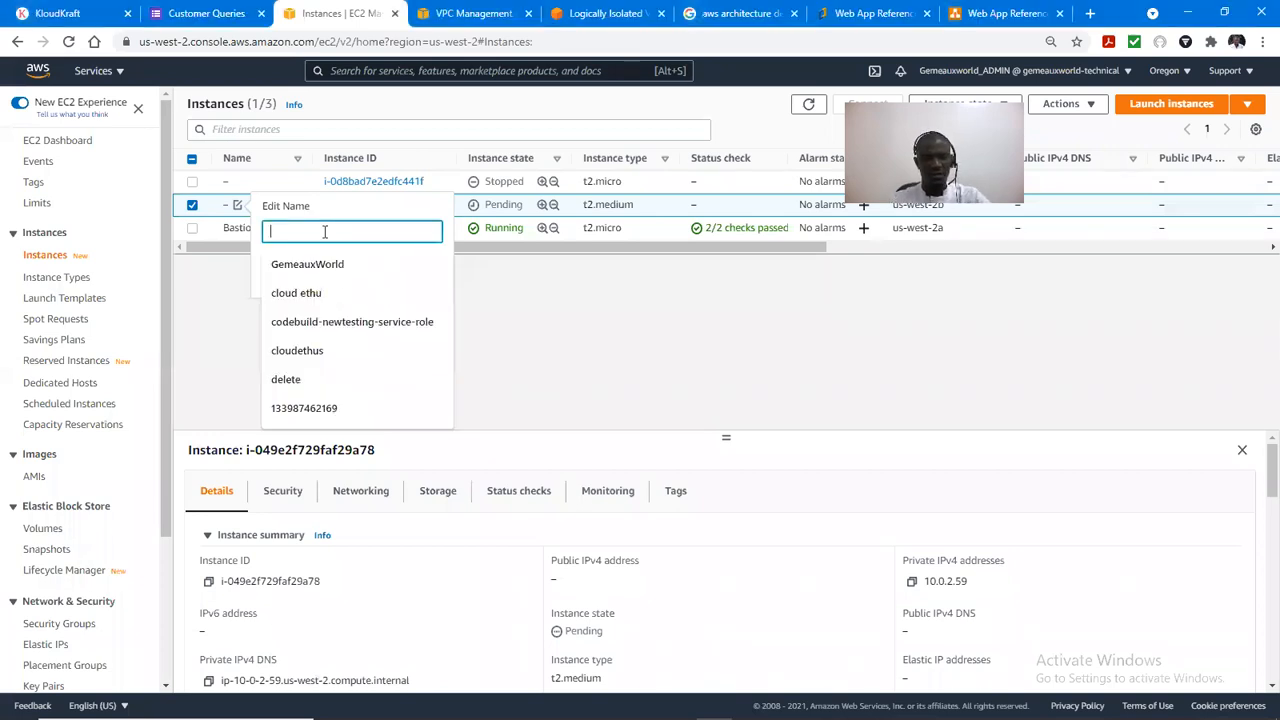
type("c-pe")
key("BackSpace")
type("anel")
key("ctrl+a")
key("BackSpace")
type("c-pane")
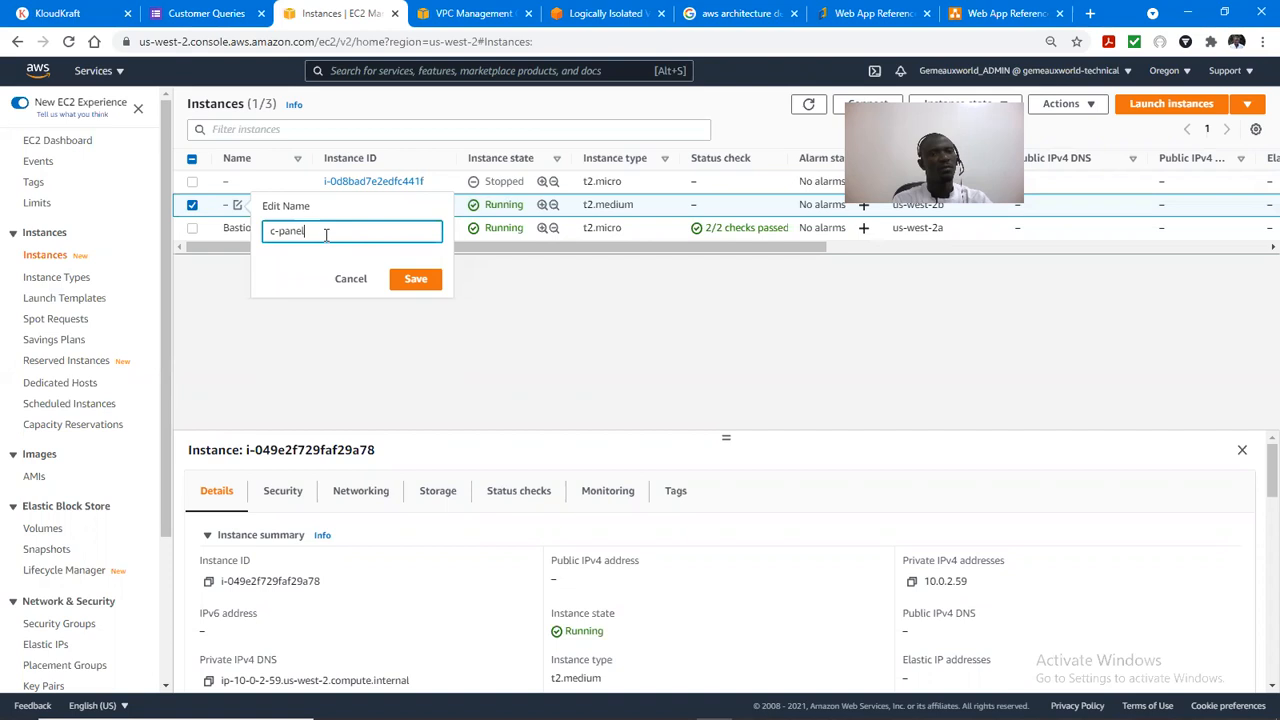
left_click(420, 282)
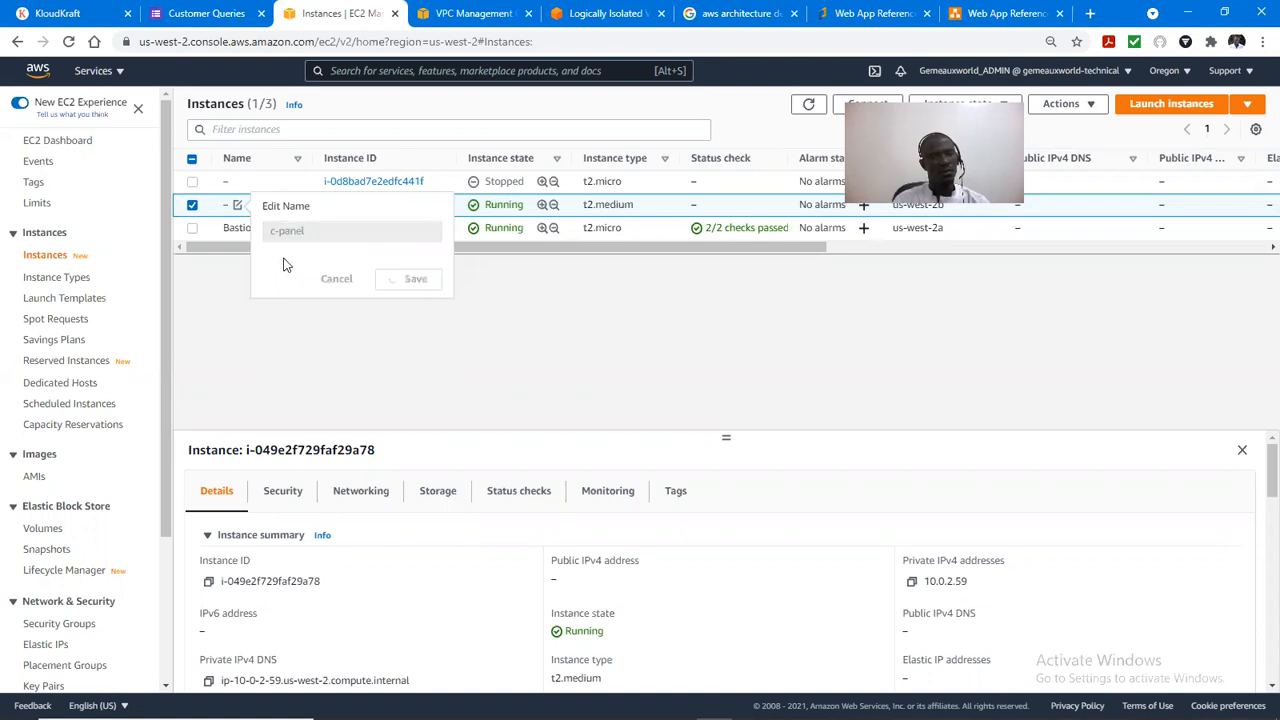
Step: Examine the details of the c-panel and Bastion host instances one after the other
left_click(192, 227)
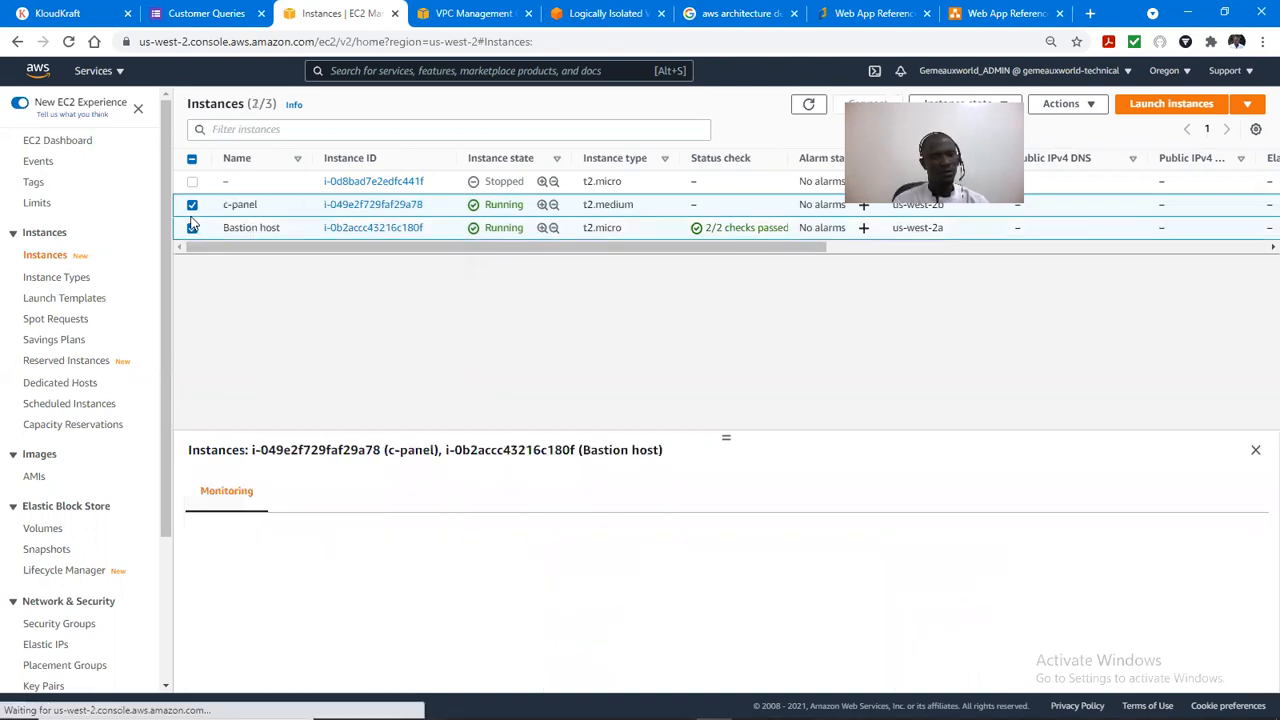
left_click(194, 205)
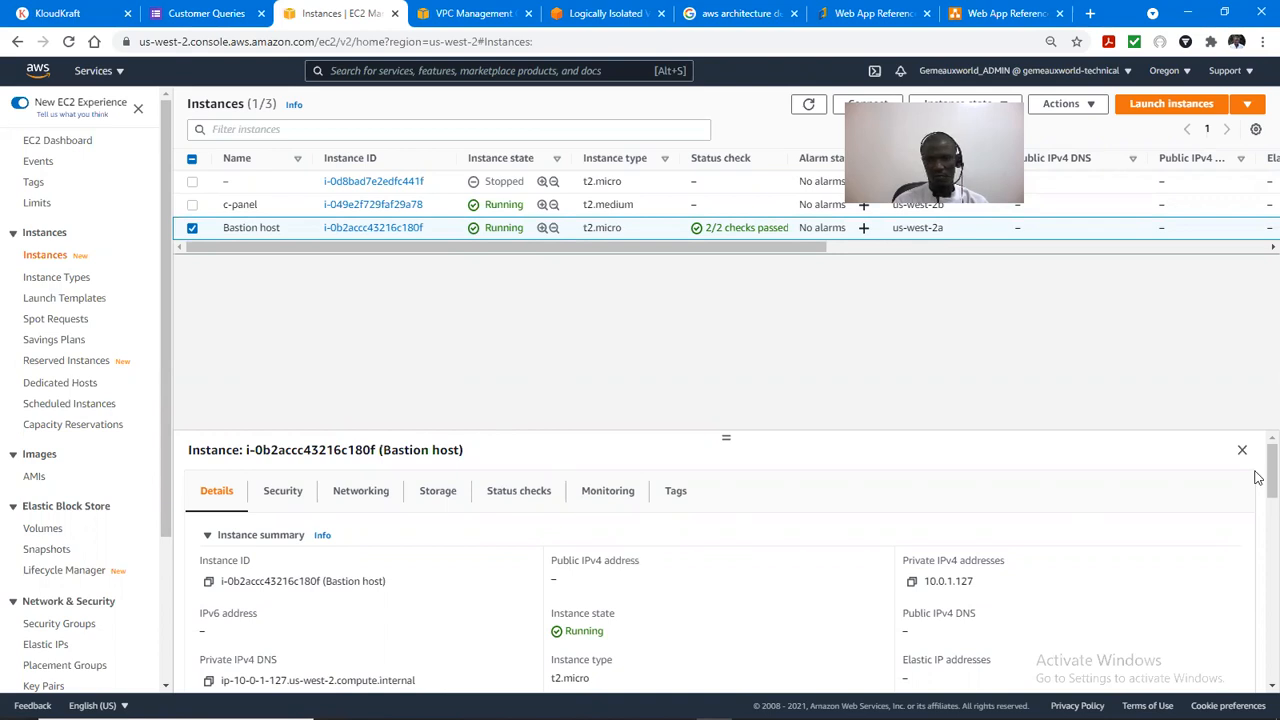
left_click_drag(1259, 478, 1258, 452)
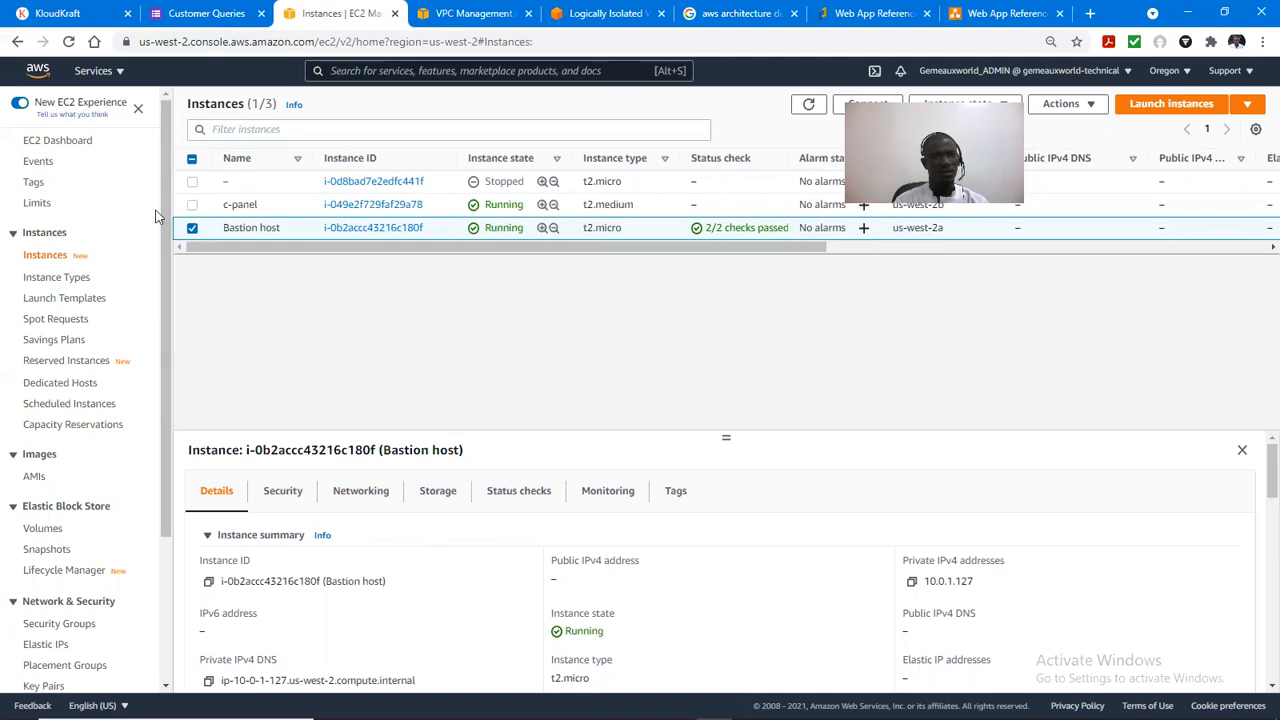
left_click(193, 205)
left_click(193, 205)
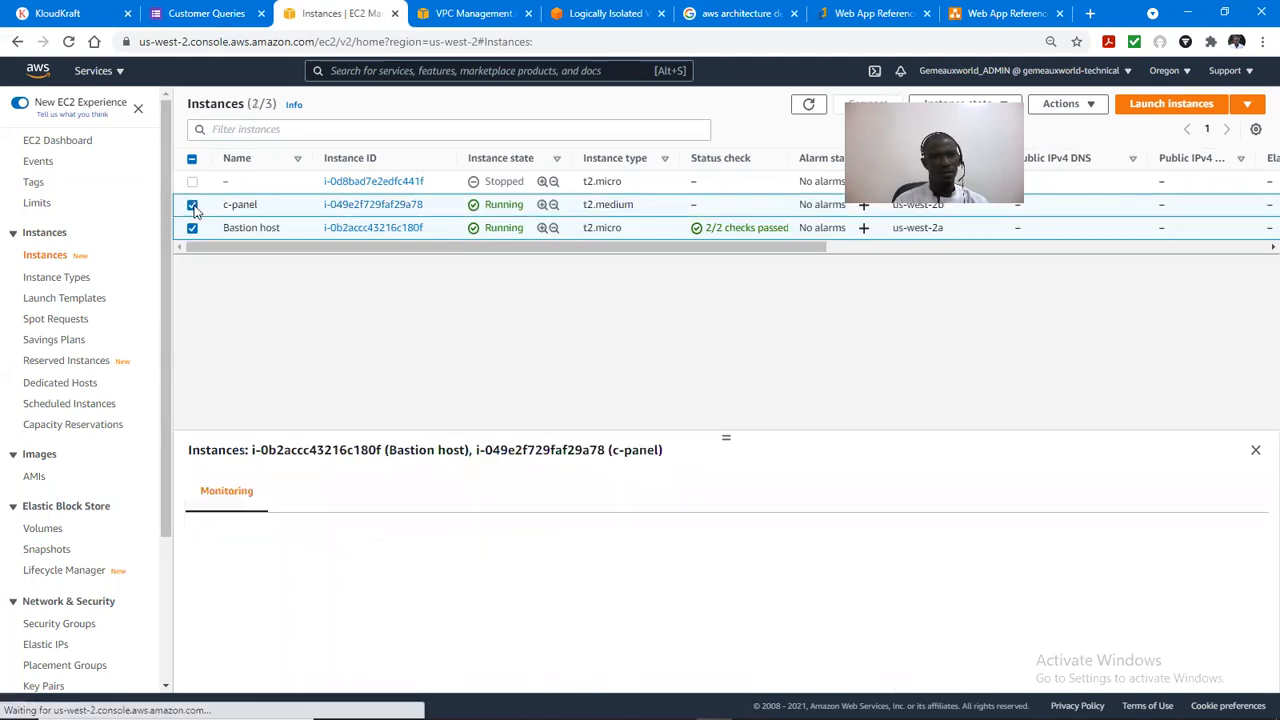
left_click(193, 228)
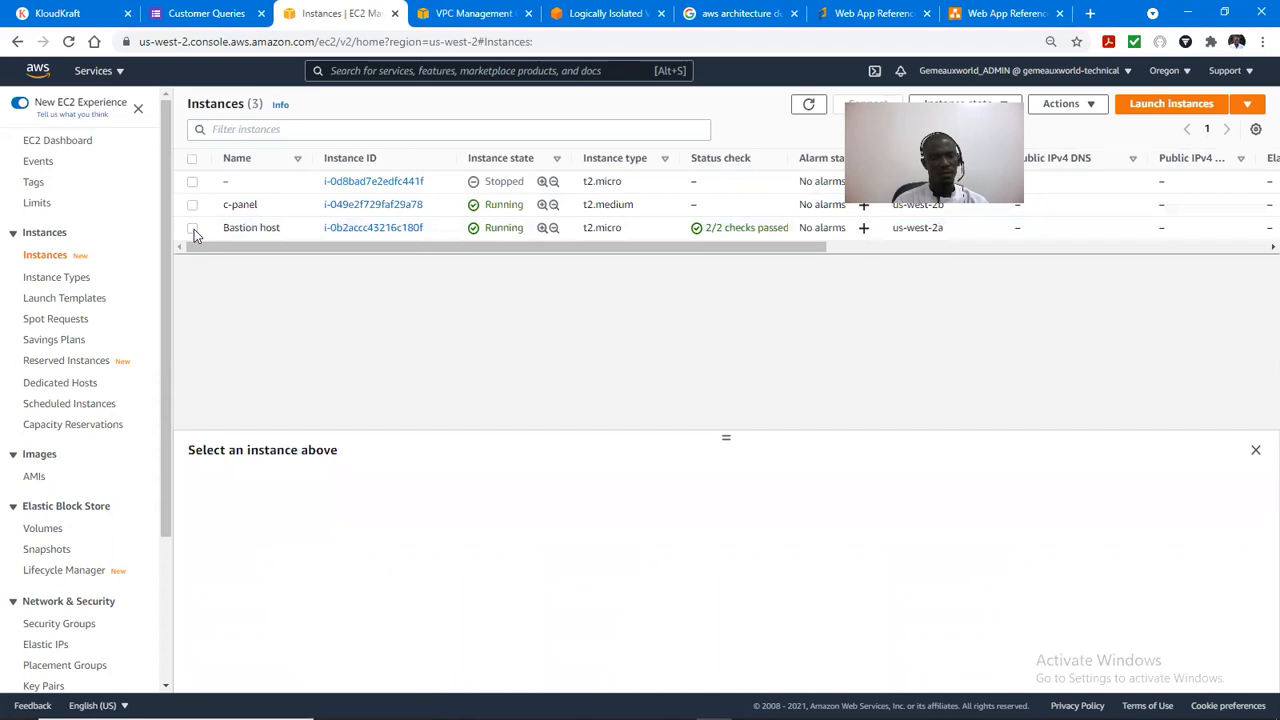
left_click(194, 229)
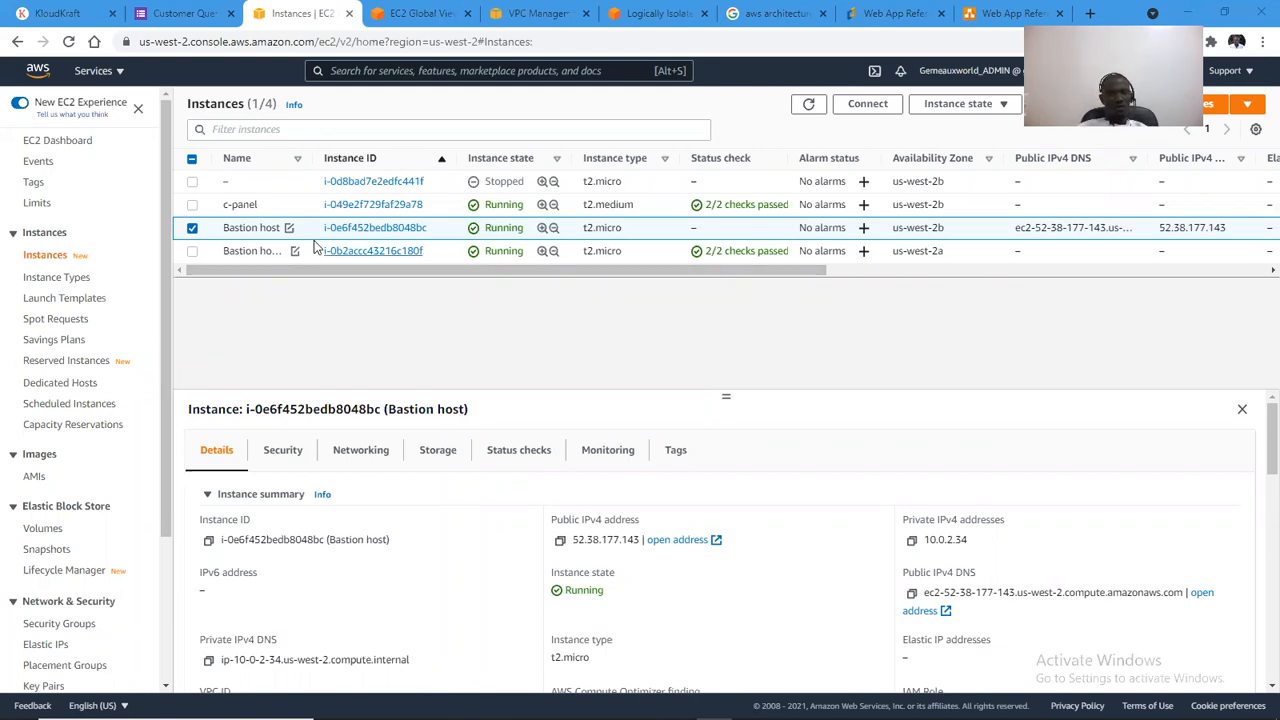
left_click(192, 251)
left_click(192, 251)
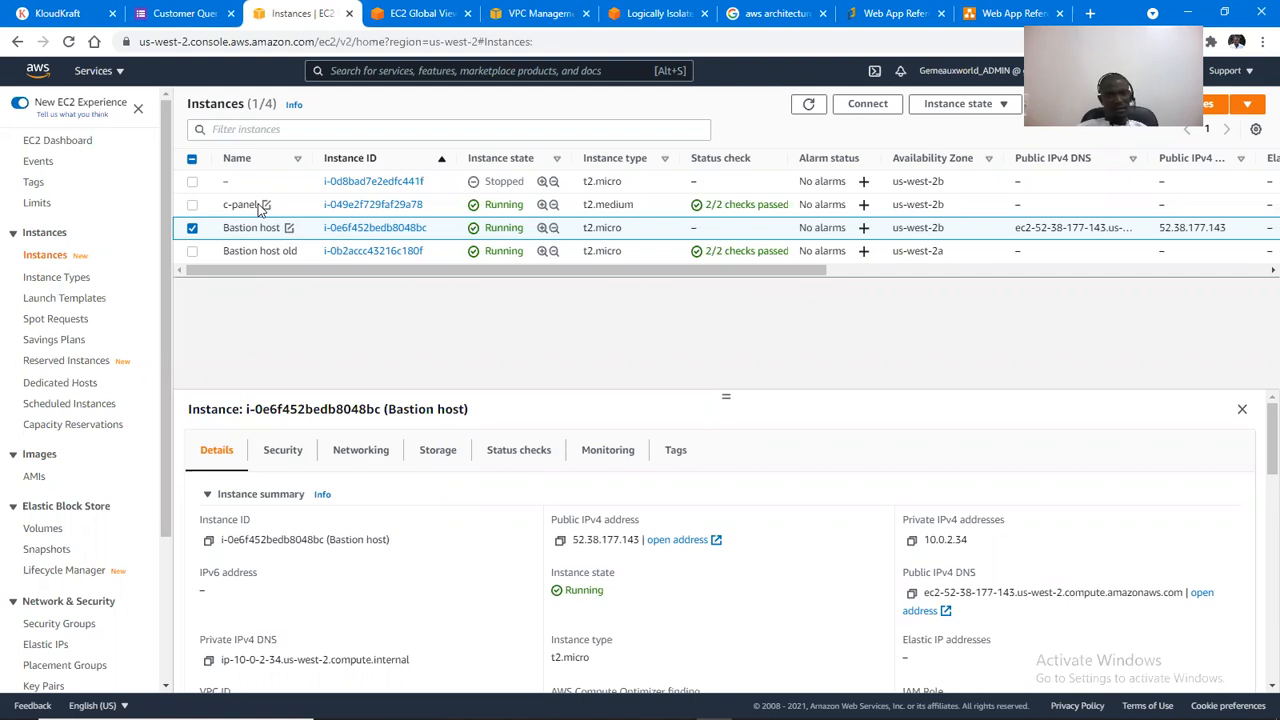
Step: Inspect the public subnet's M5 instance in the Cloudcraft architecture diagram, and reload the EC2 instances list
left_click(872, 14)
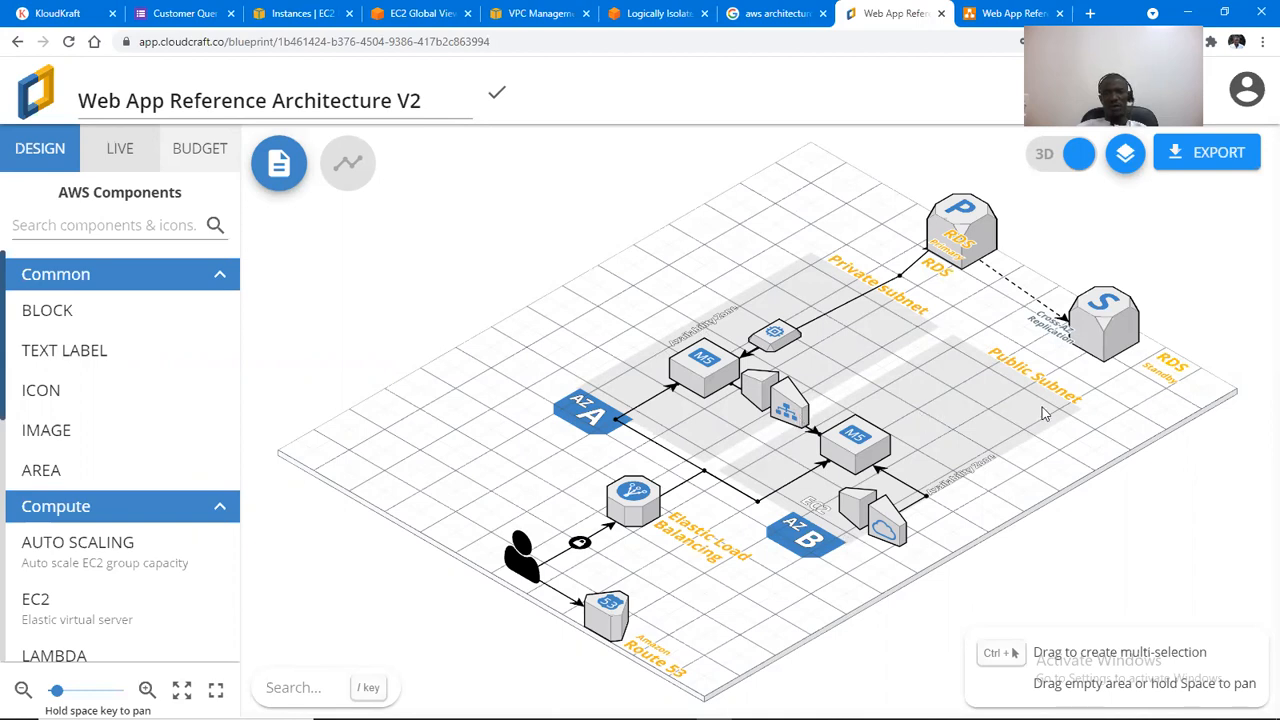
left_click(849, 455)
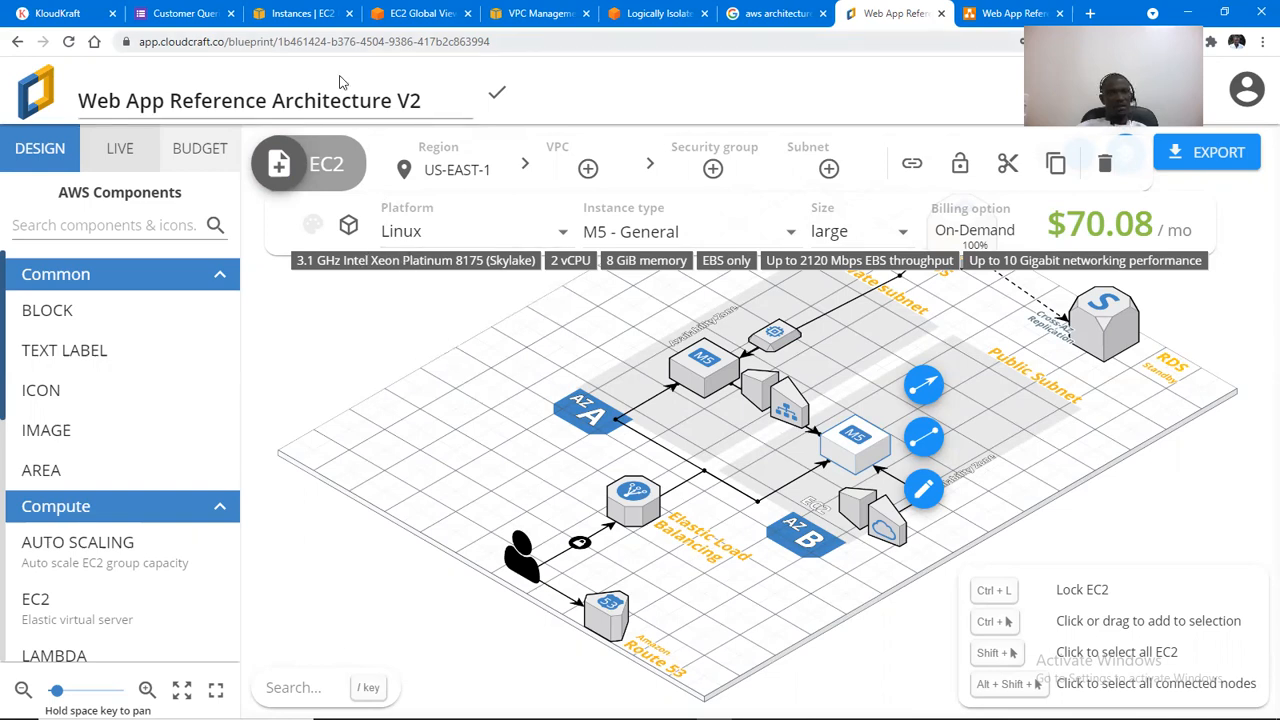
left_click(297, 14)
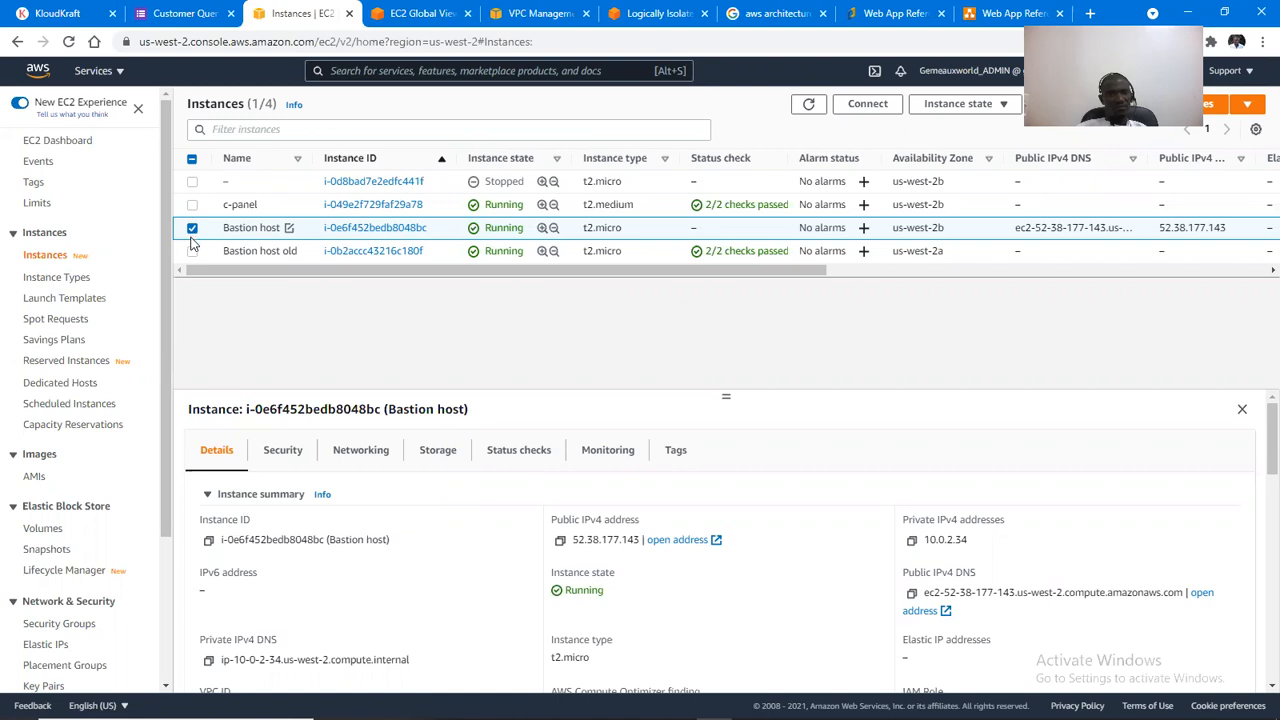
left_click(68, 41)
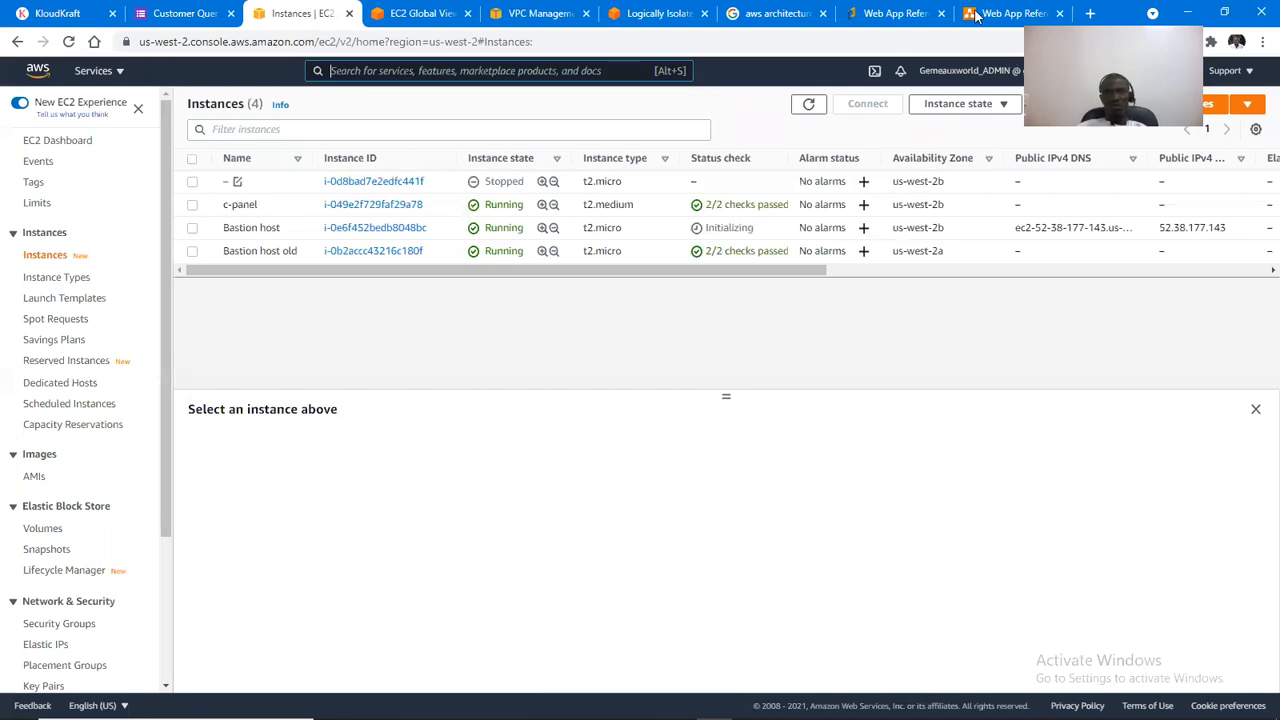
Step: Search the web for "putty.org for mac" in a new browser tab and open the putty.org download page
left_click(1090, 13)
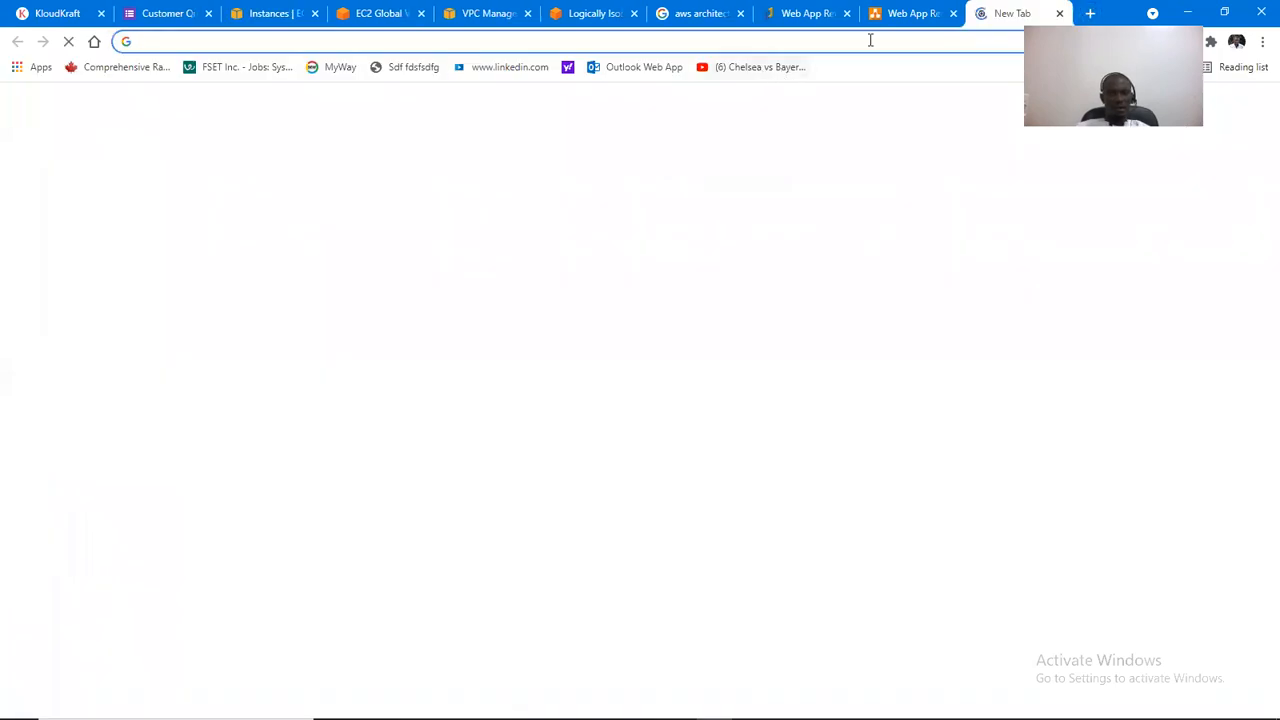
type("putty")
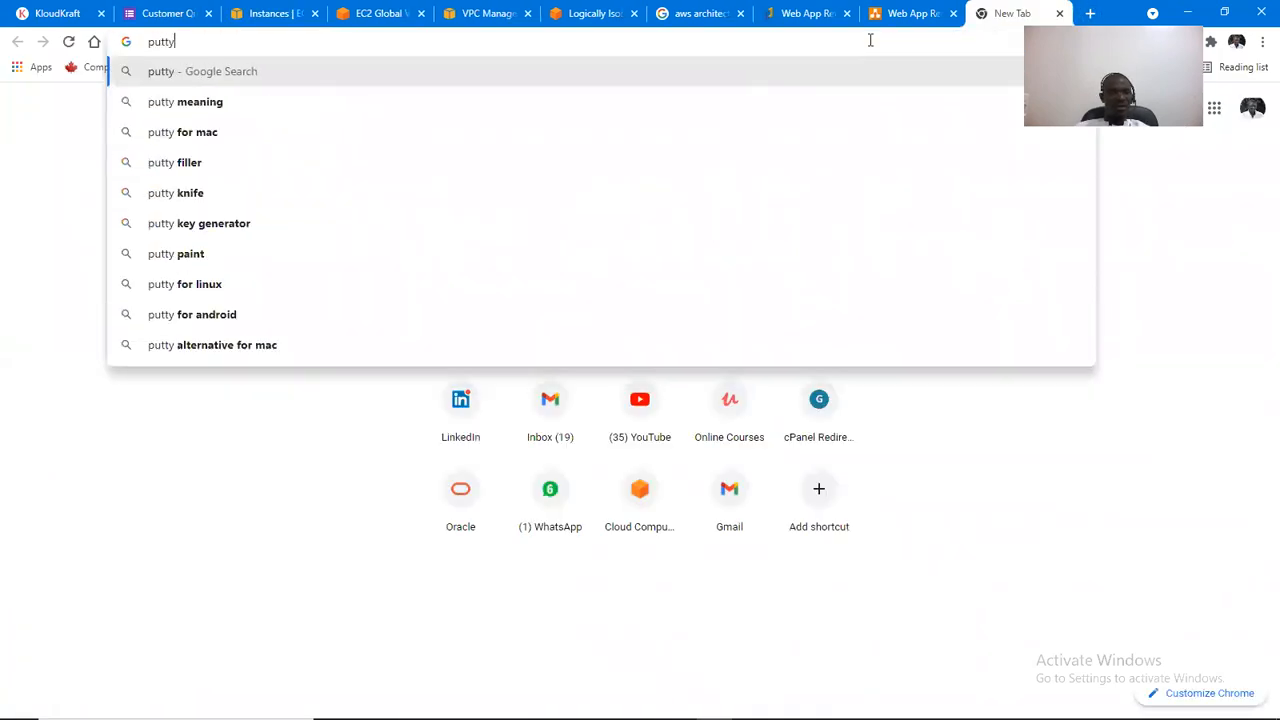
type(".com")
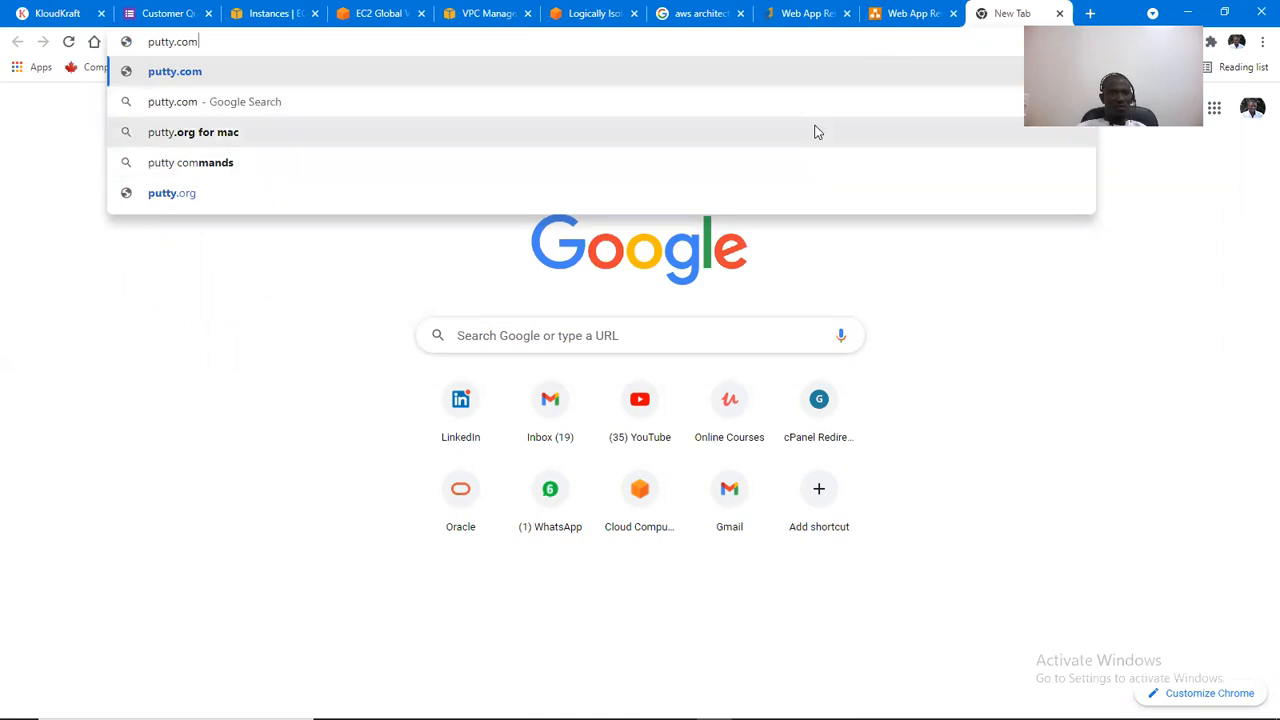
left_click(818, 132)
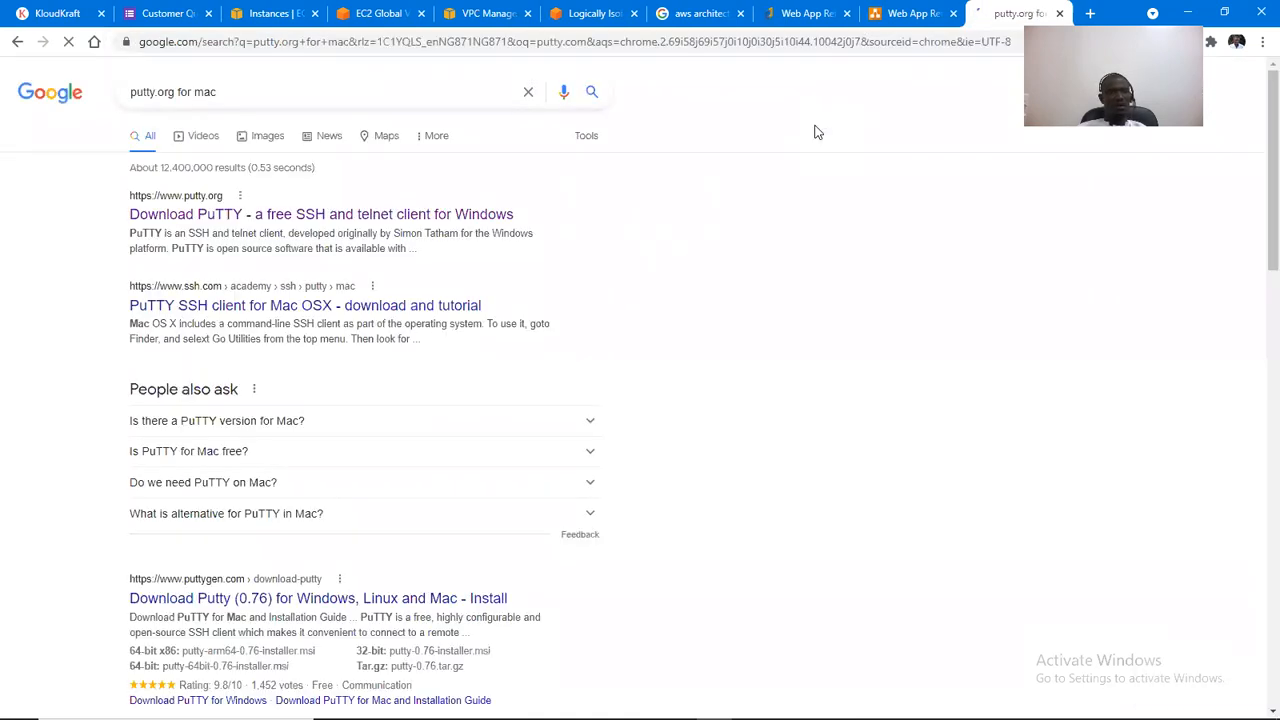
left_click(178, 217)
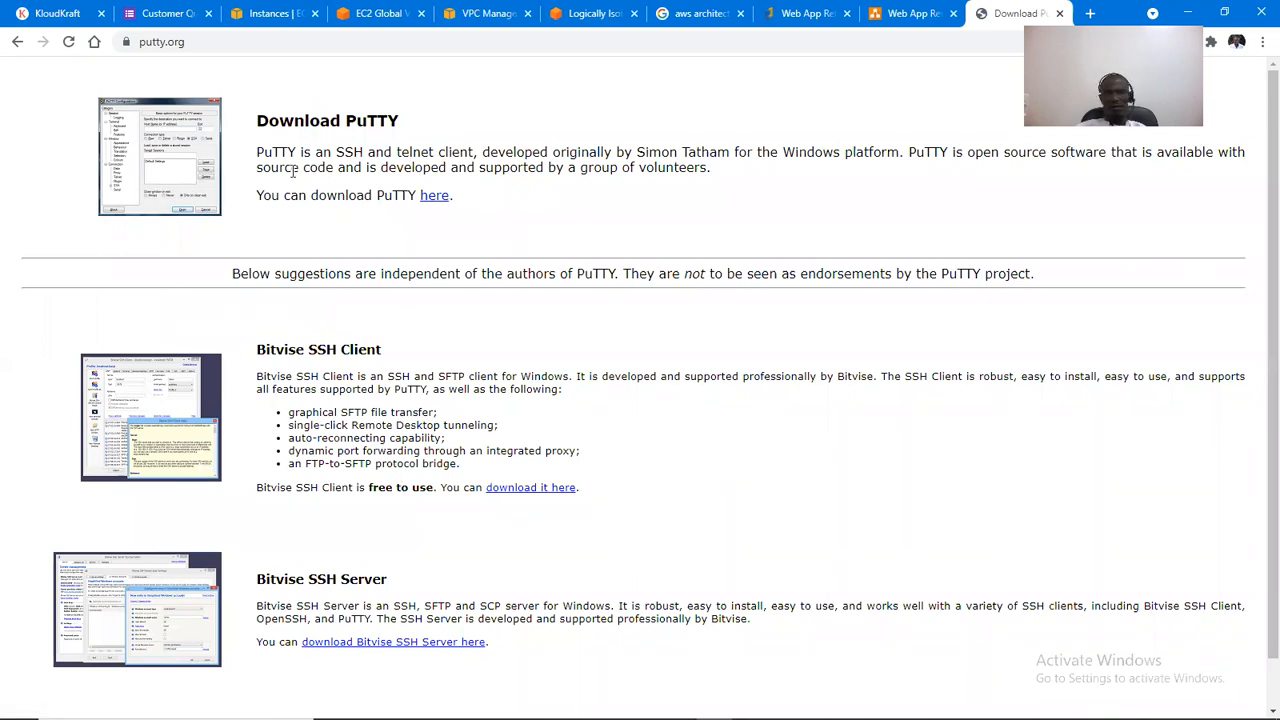
Step: Look over the putty.org page and the puttygen.com page offering PuTTY for Windows, Linux and Mac
scroll(1253, 330, "down", 1)
scroll(1257, 220, "up", 1)
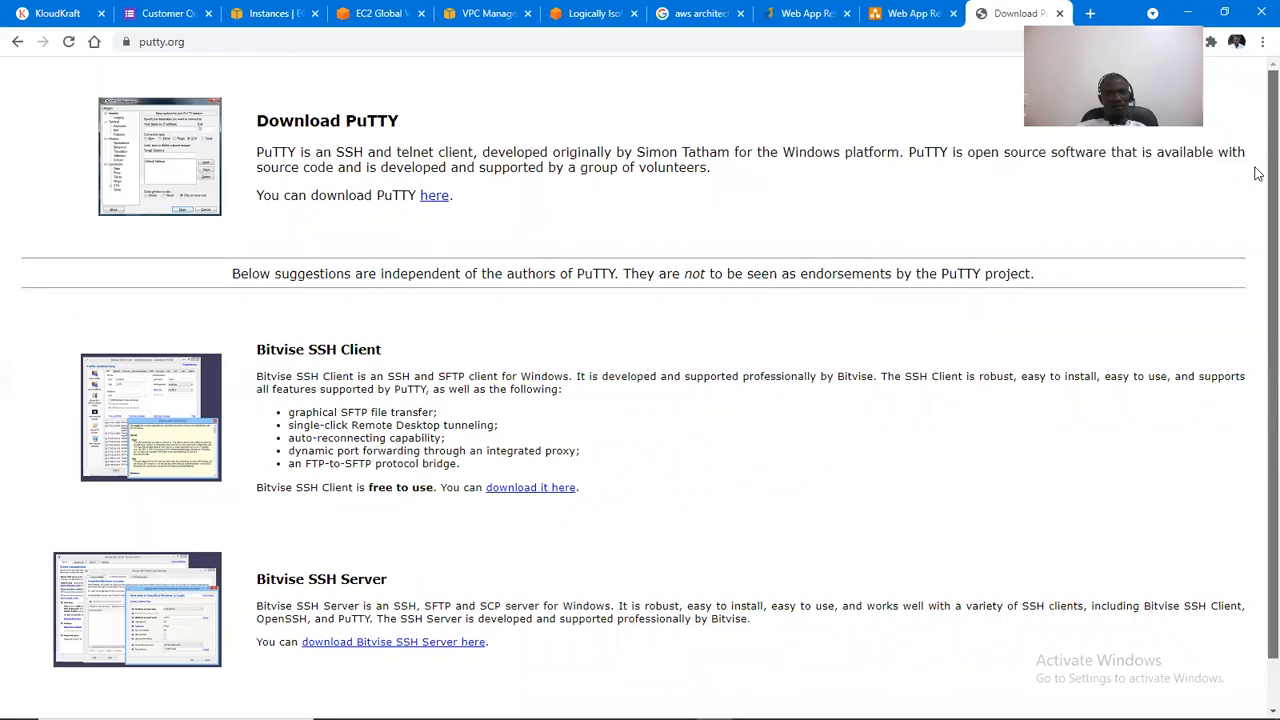
left_click(20, 45)
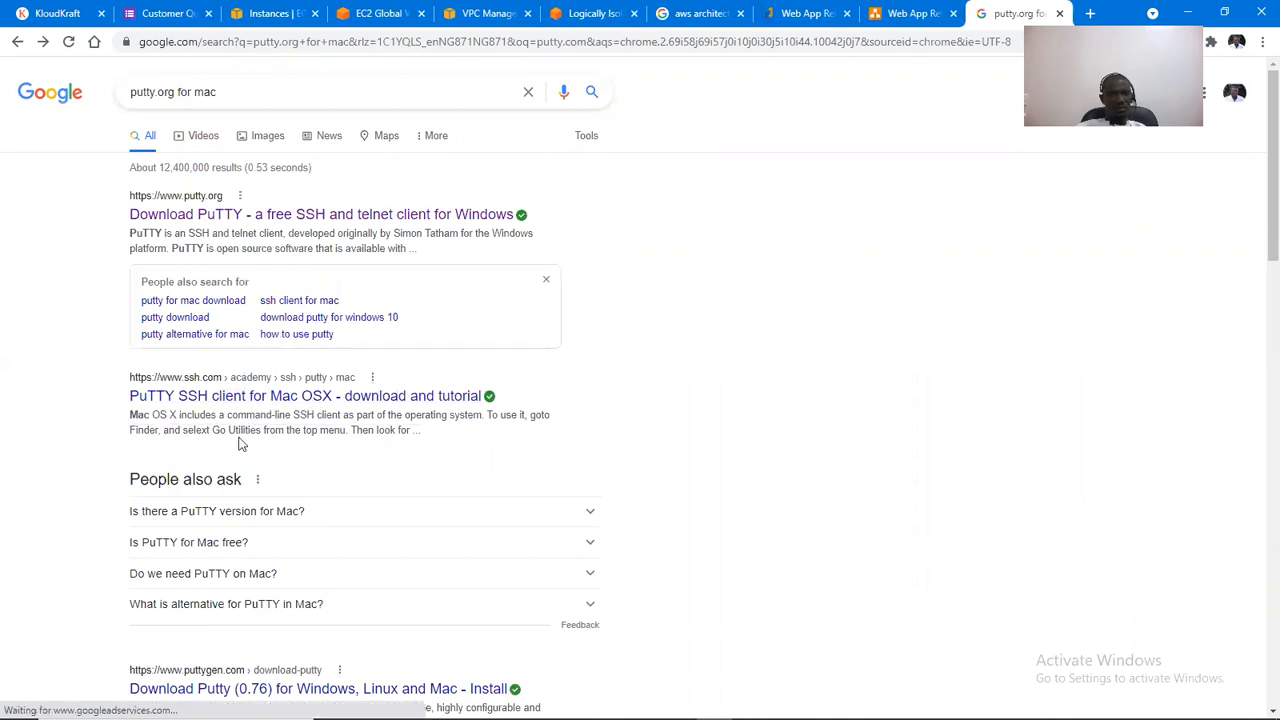
left_click(238, 677)
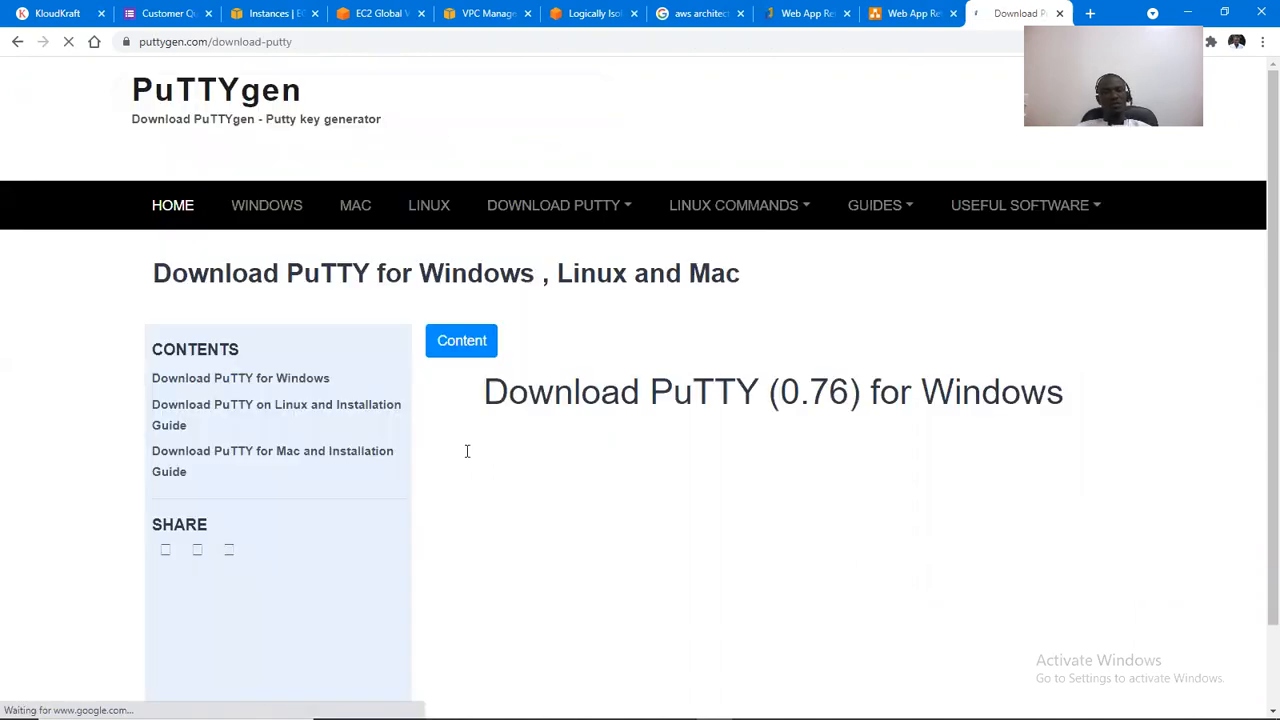
scroll(1258, 76, "down", 10)
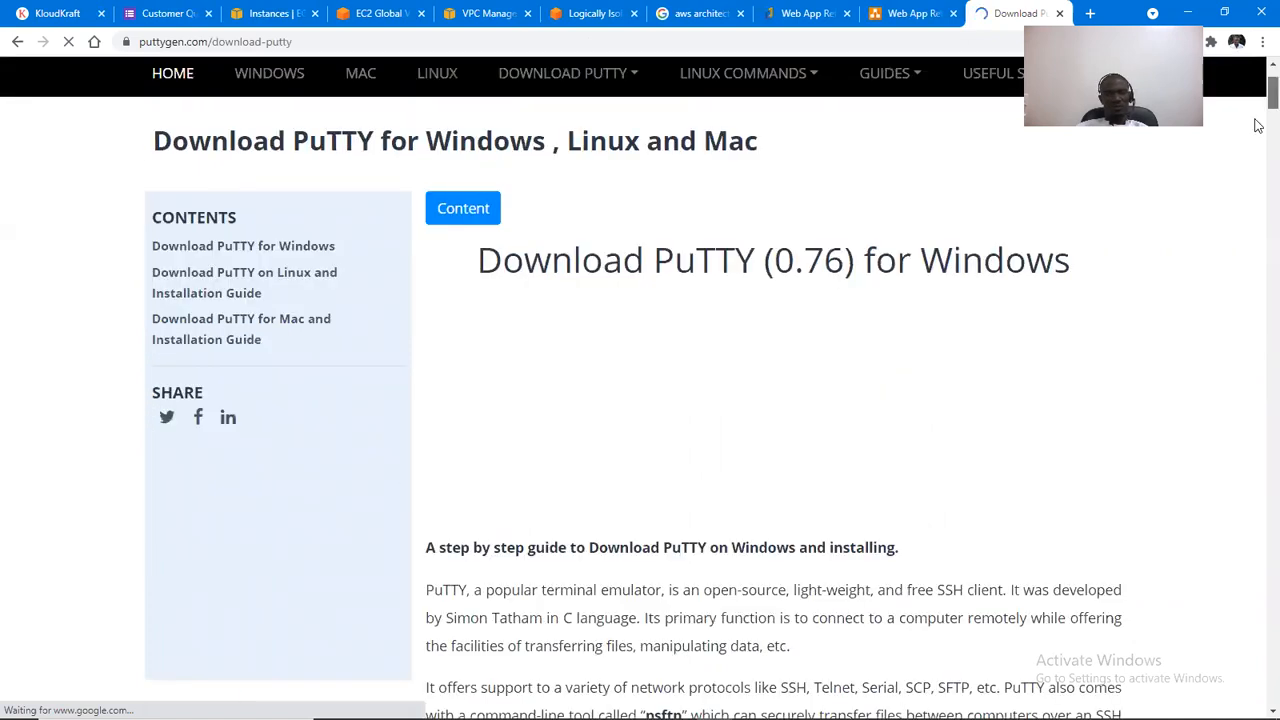
scroll(1258, 76, "up", 3)
left_click_drag(1258, 76, 1257, 14)
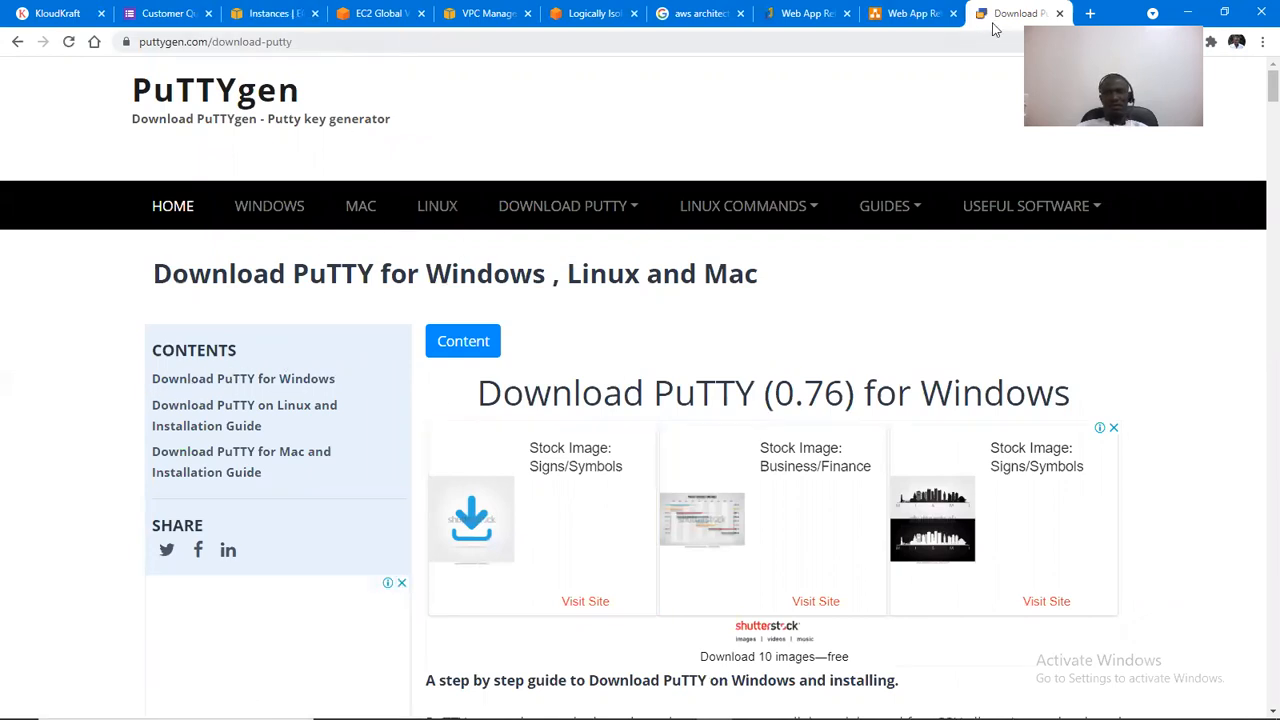
Step: Review the Web App Reference Architecture V2 diagram in diagrams.net and Cloudcraft, clearing the selected EC2 component
left_click(1192, 12)
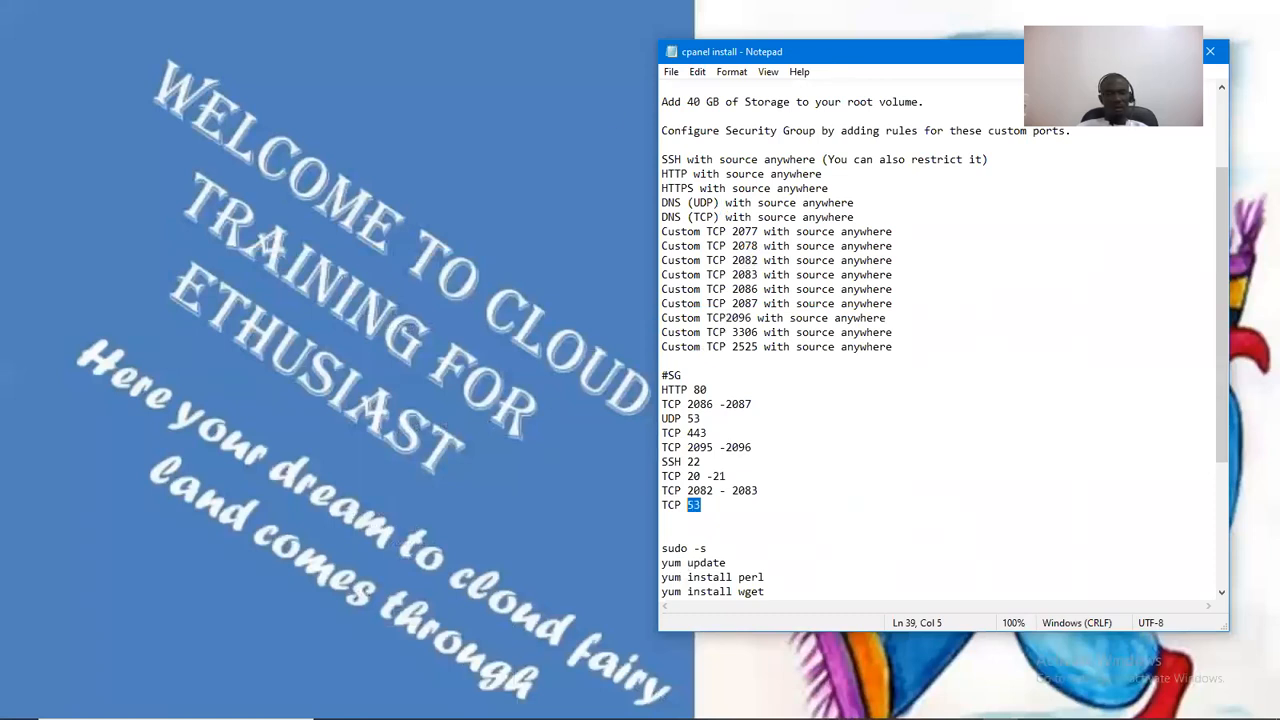
left_click(702, 706)
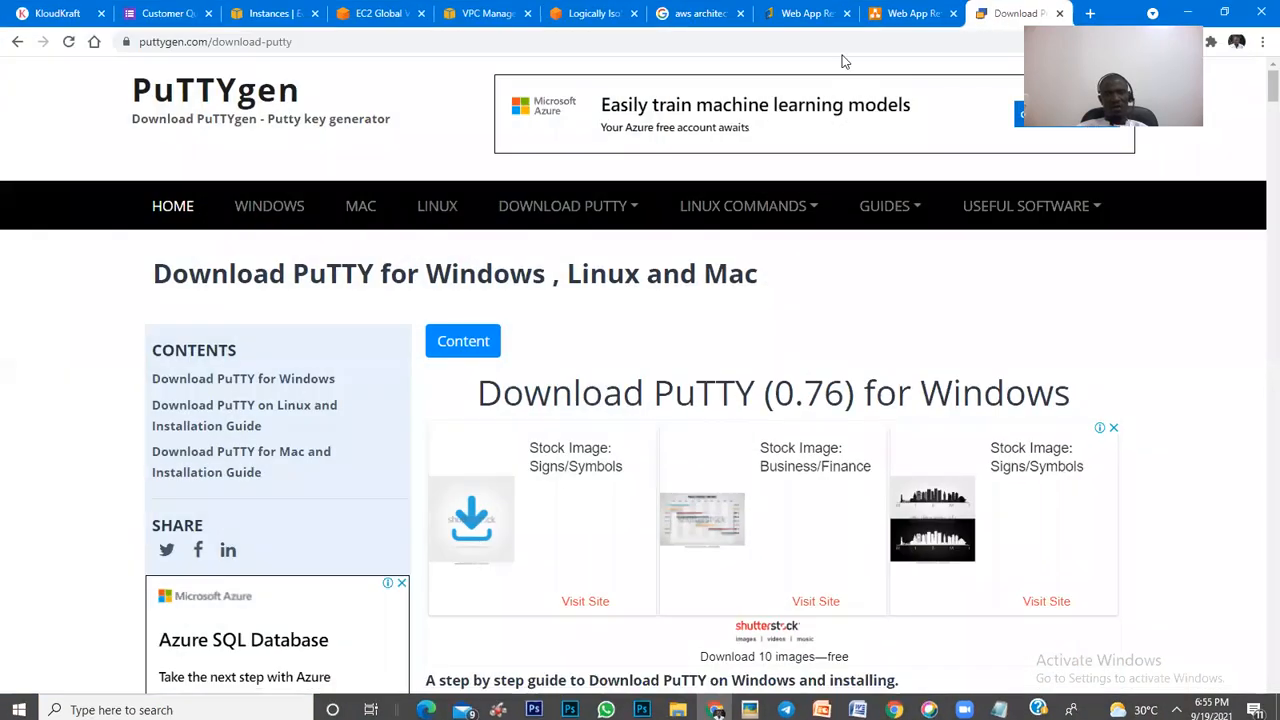
left_click(888, 14)
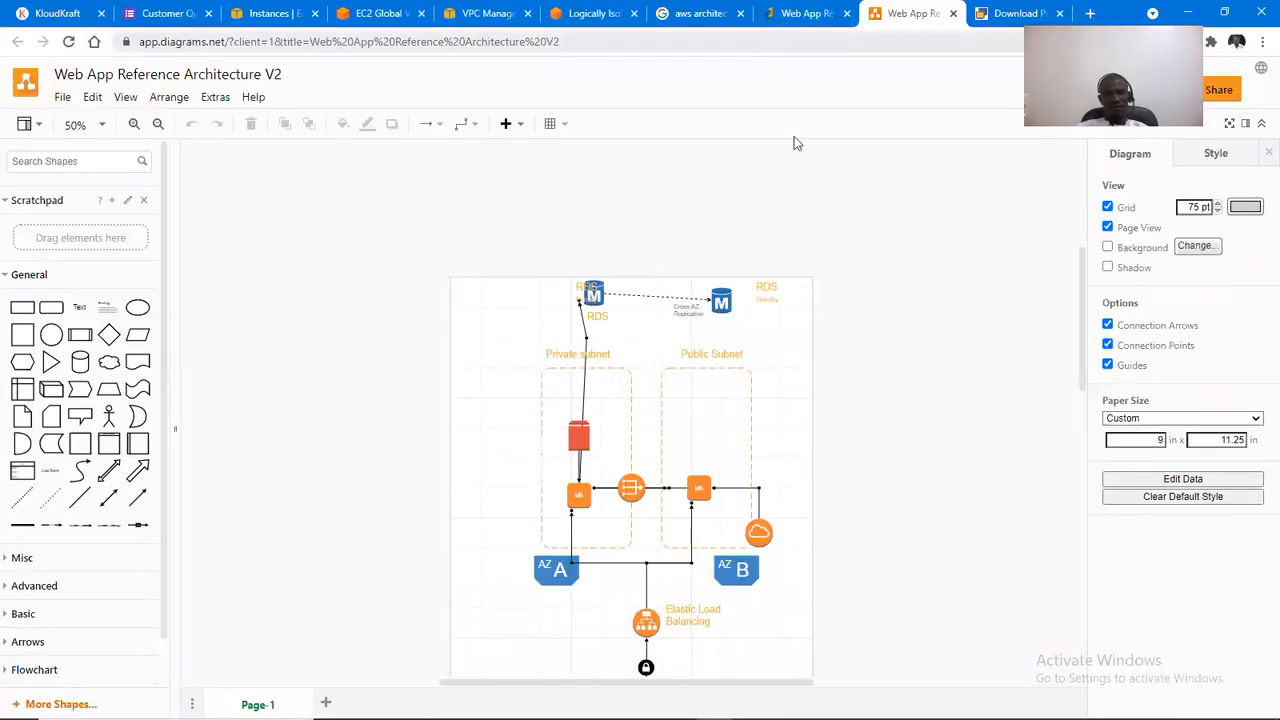
left_click(810, 14)
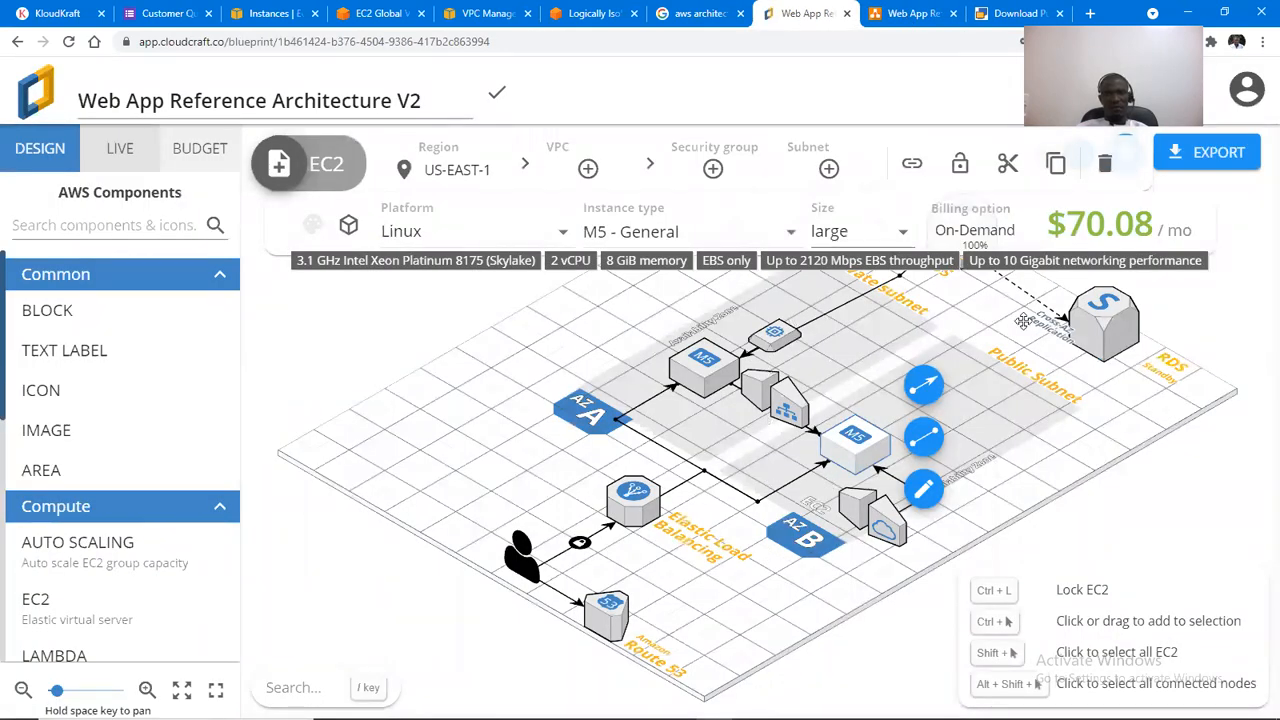
left_click(989, 316)
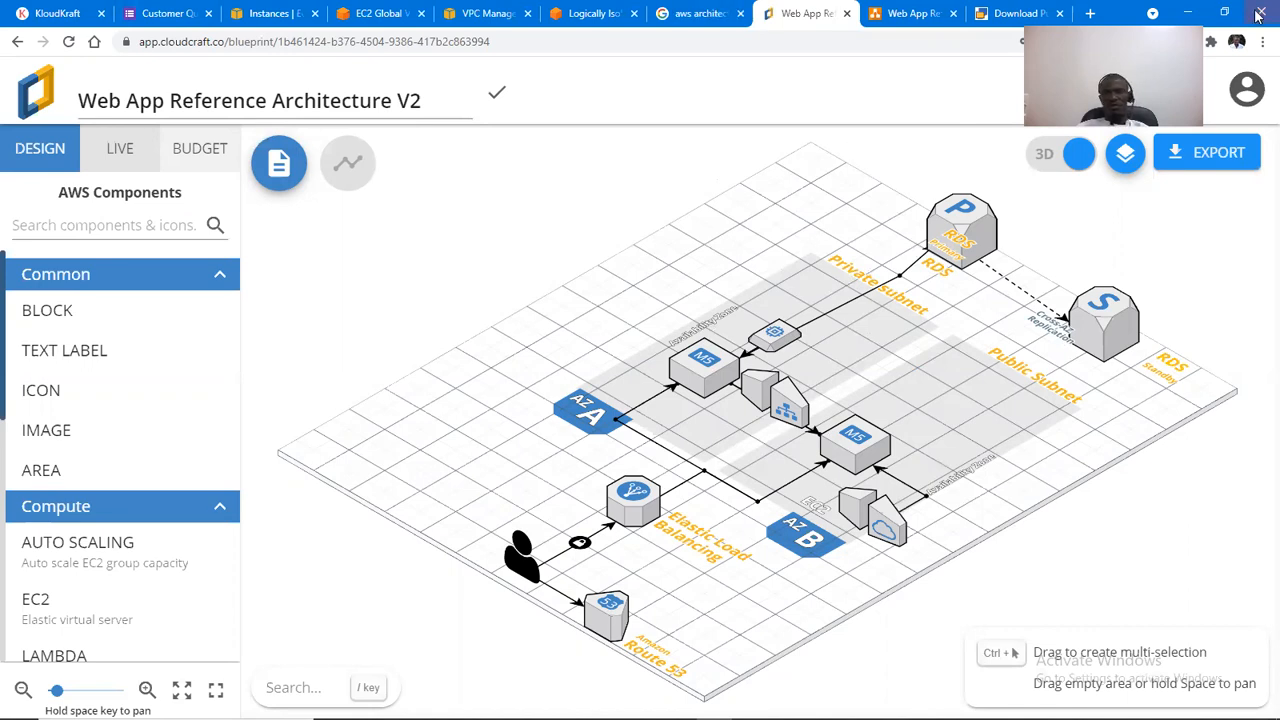
Step: Launch PuTTY from the Windows desktop and start the SSH host name with ec2-user@
left_click(1190, 12)
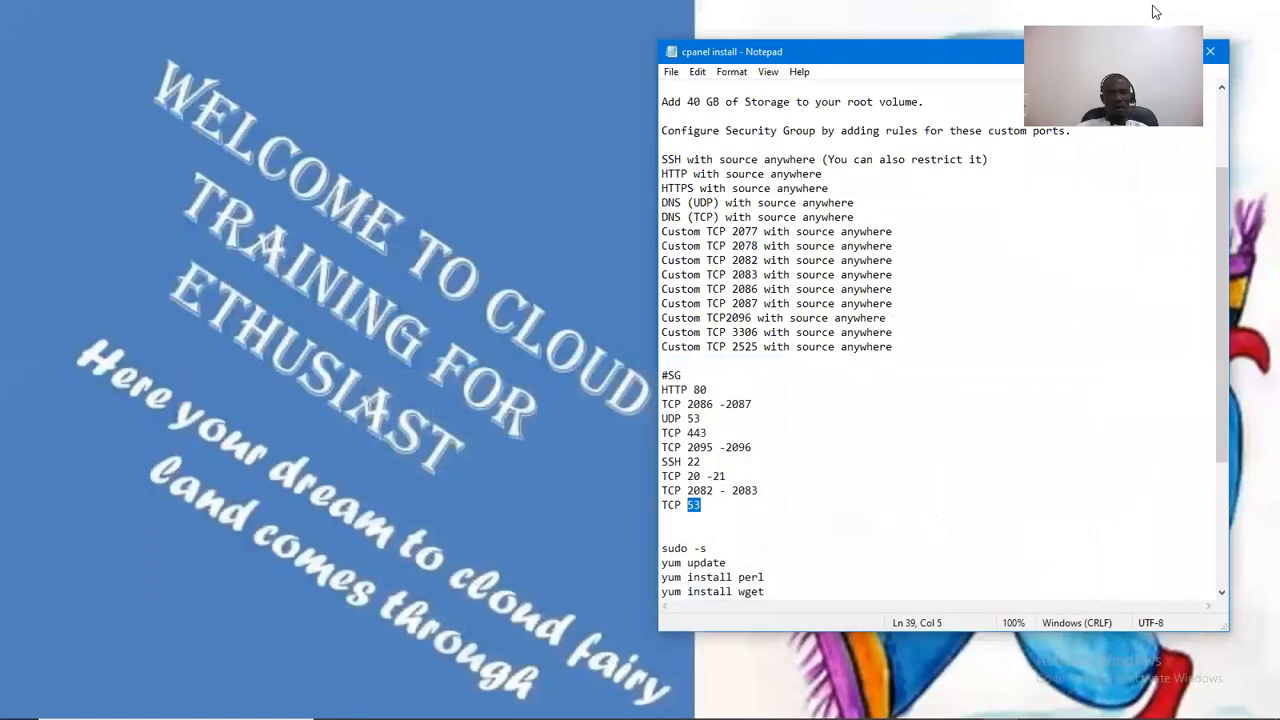
mouse_move(363, 700)
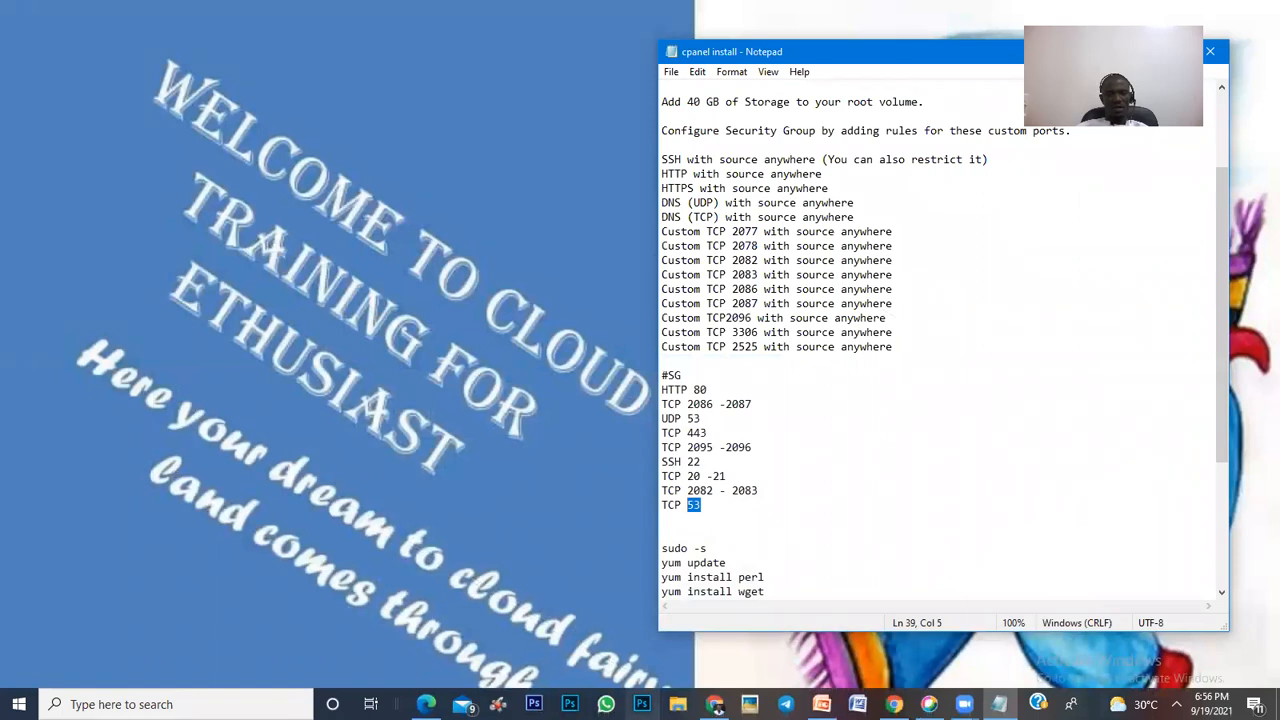
left_click(238, 698)
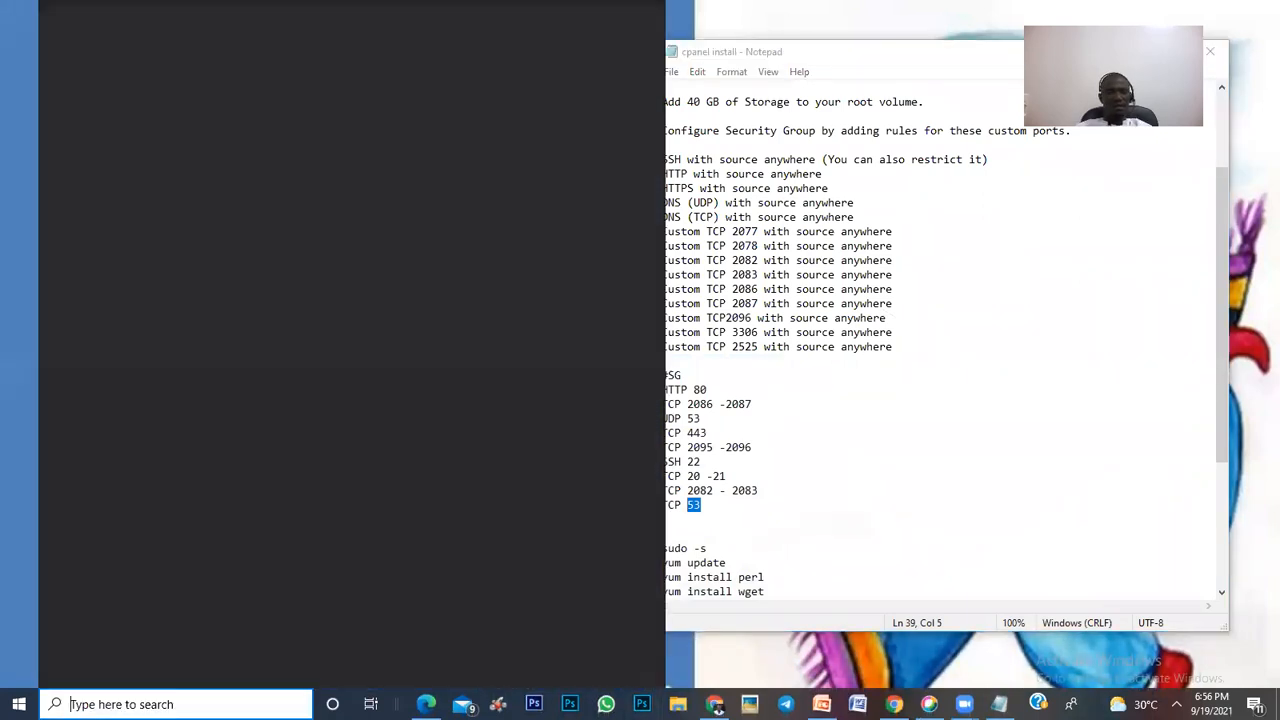
type("put")
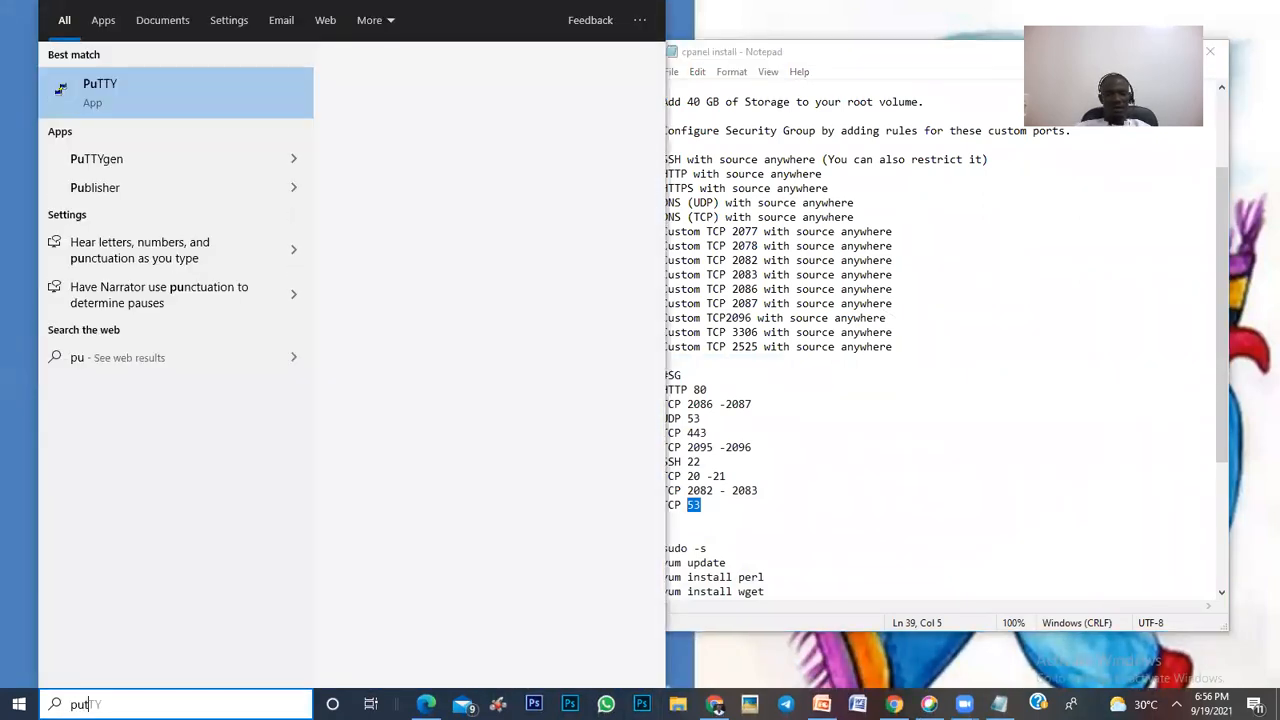
type("ty")
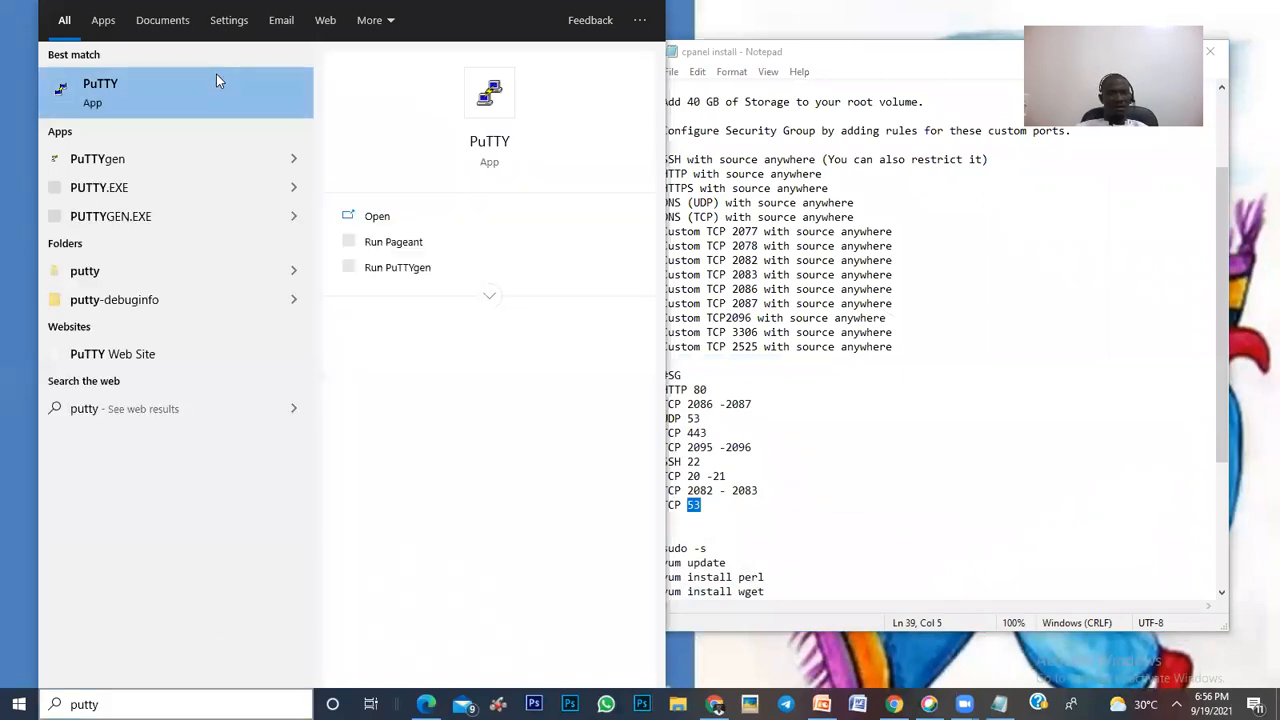
left_click(565, 141)
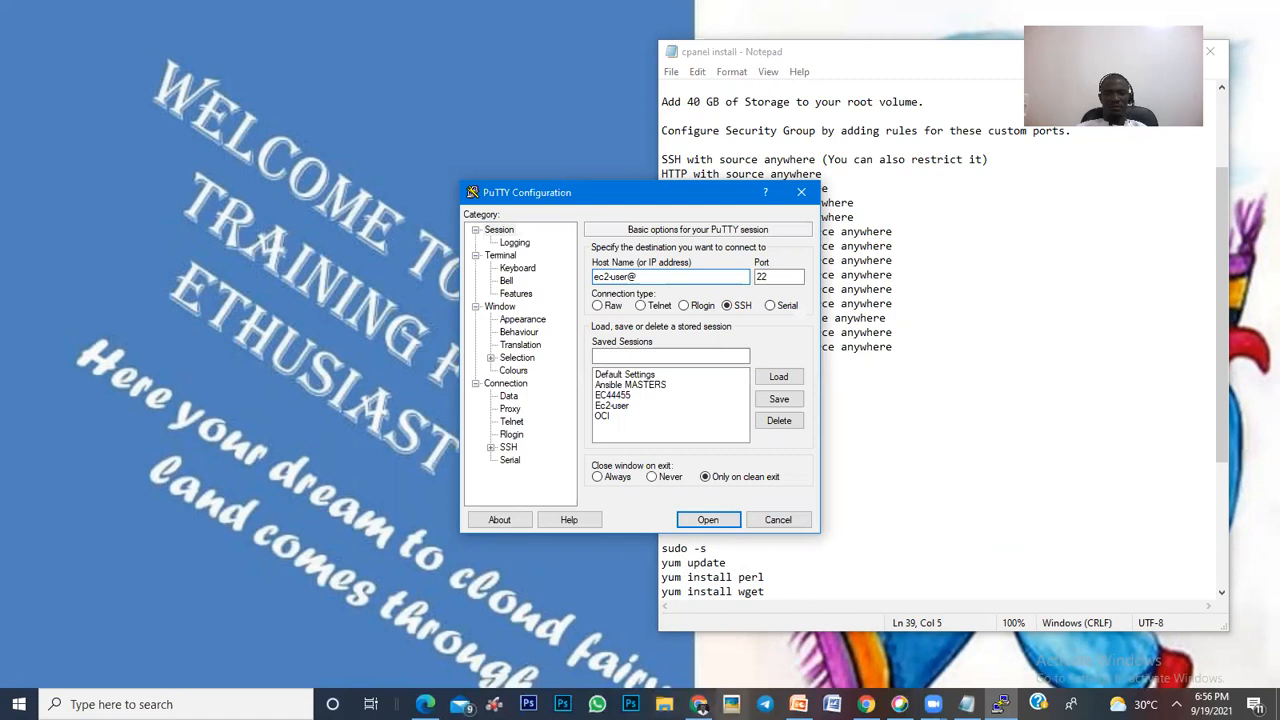
left_click(700, 708)
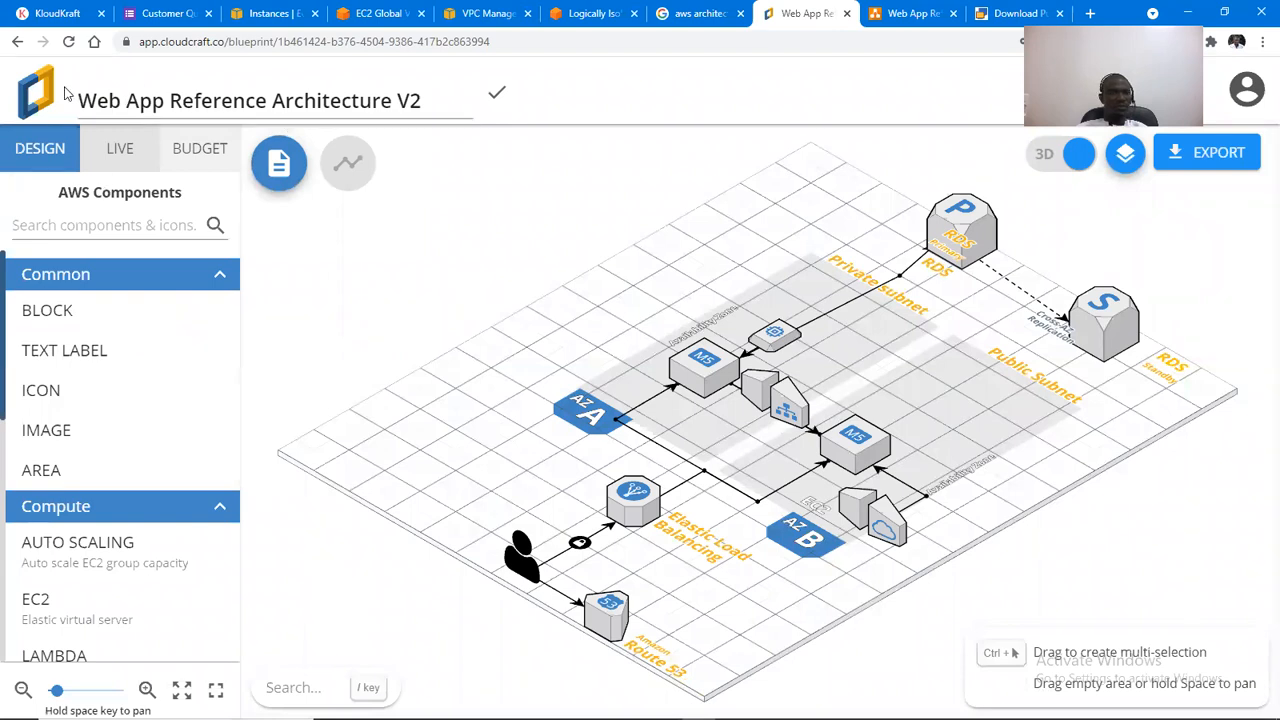
key("ctrl+3")
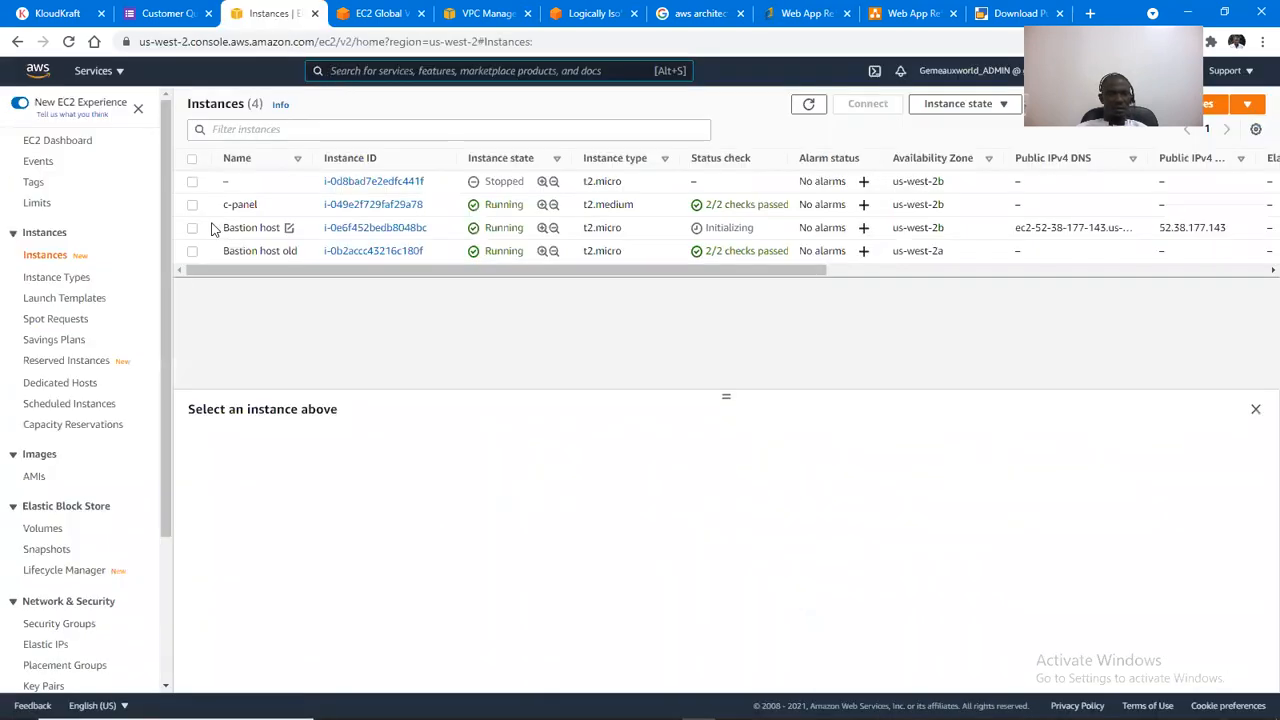
left_click(192, 228)
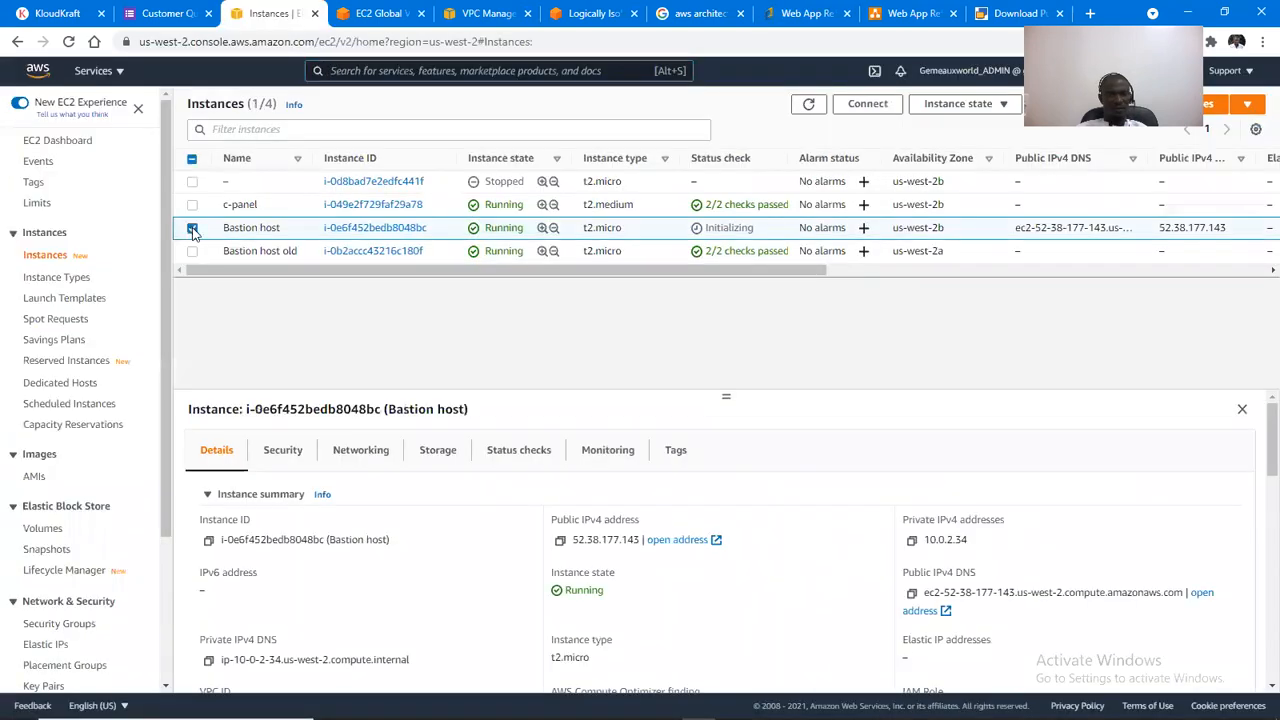
left_click(560, 541)
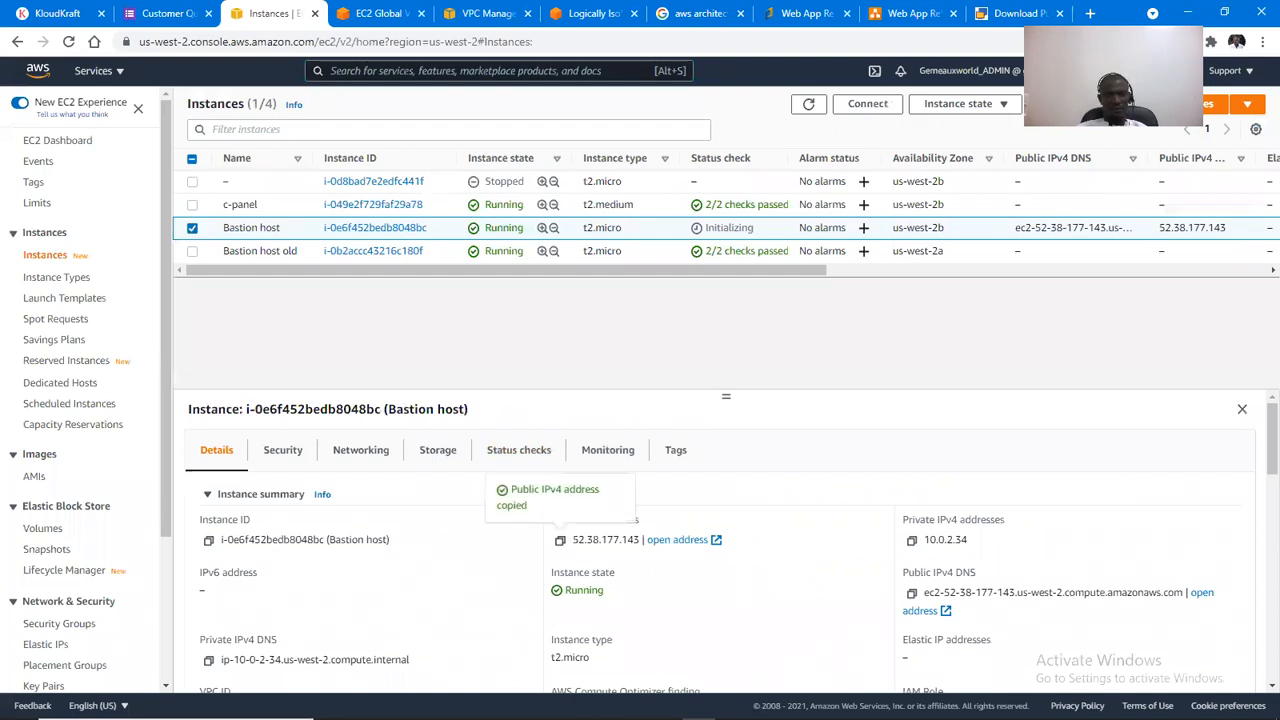
left_click(999, 704)
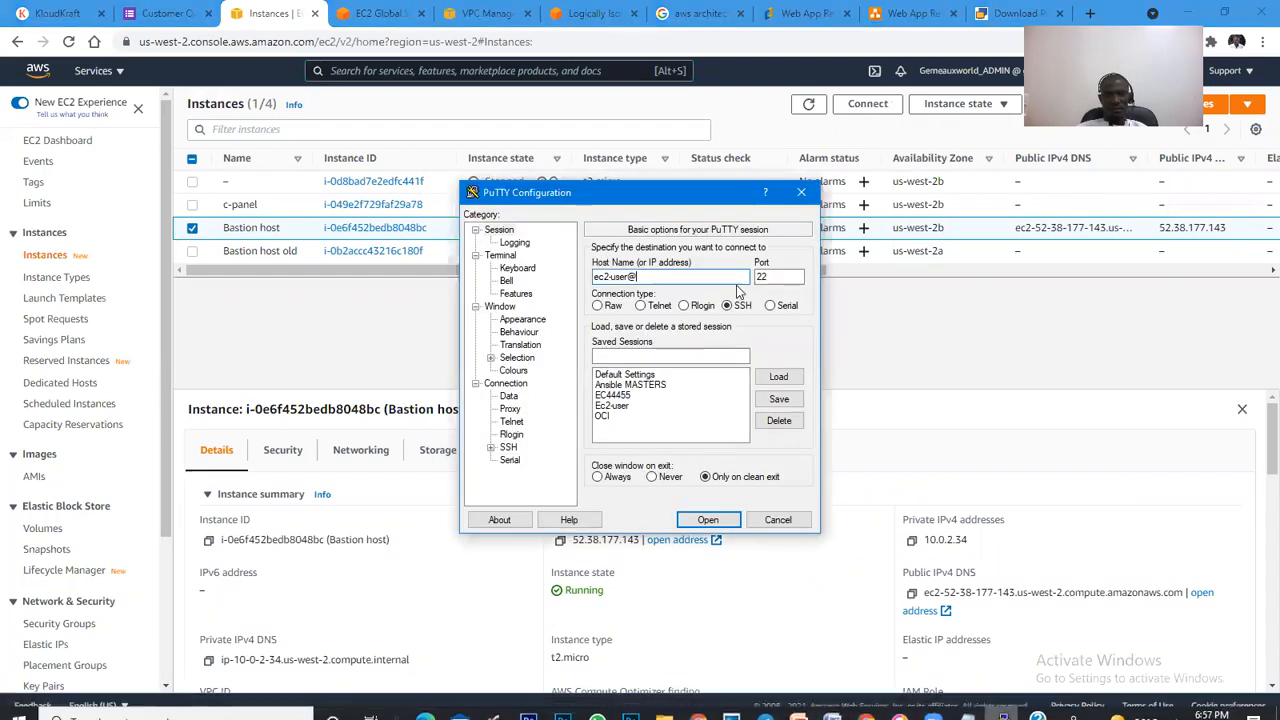
key("ctrl+v")
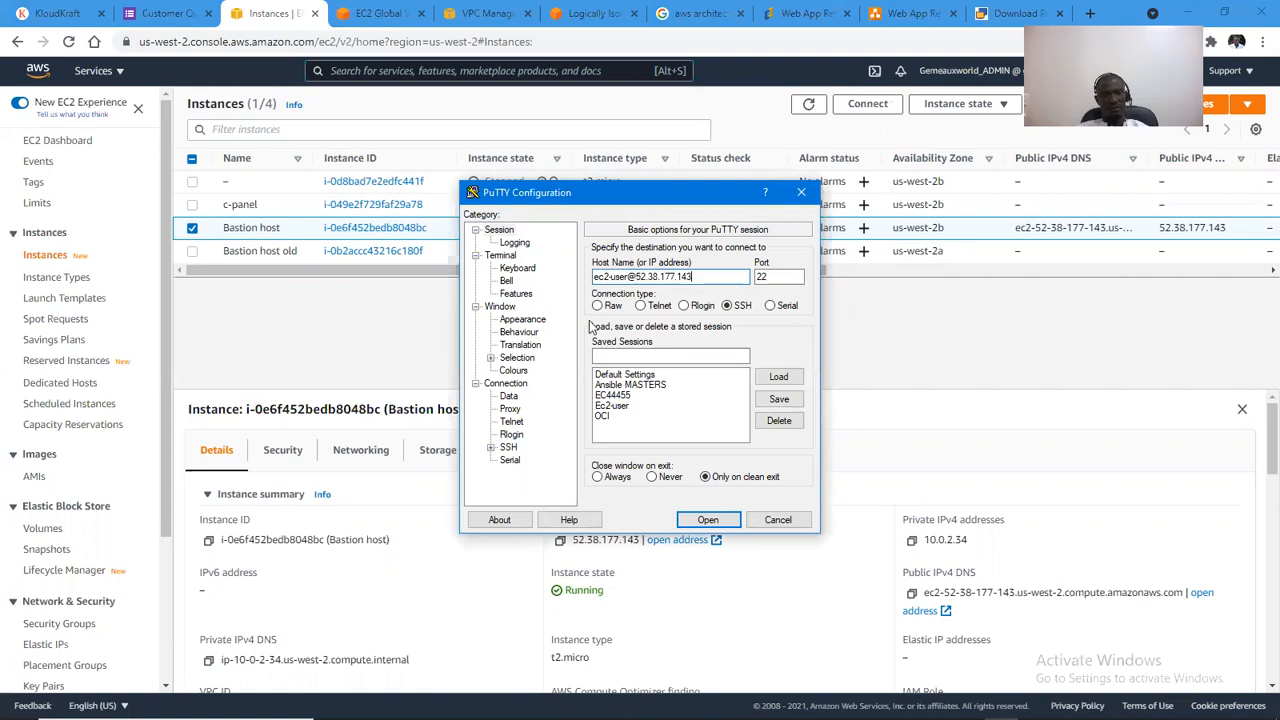
Step: Open PuTTY's SSH authentication settings and browse the Downloads folder for a private key file
left_click(493, 449)
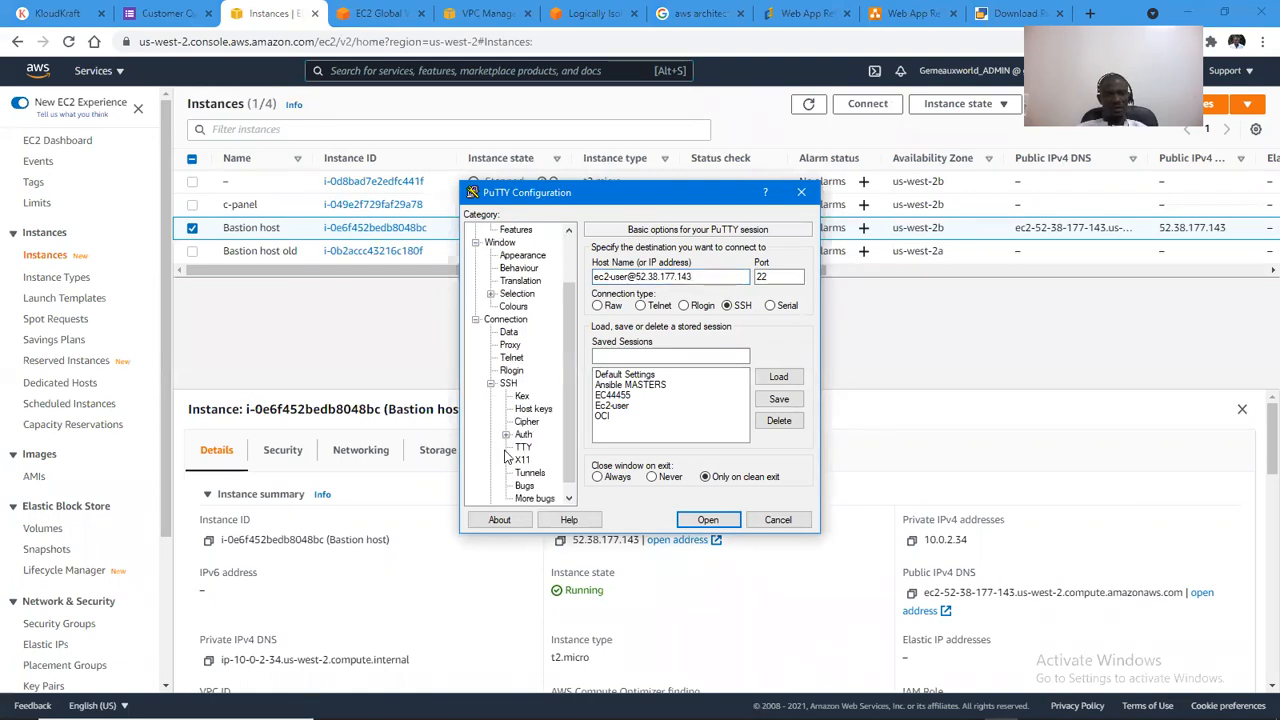
left_click(522, 436)
left_click(768, 415)
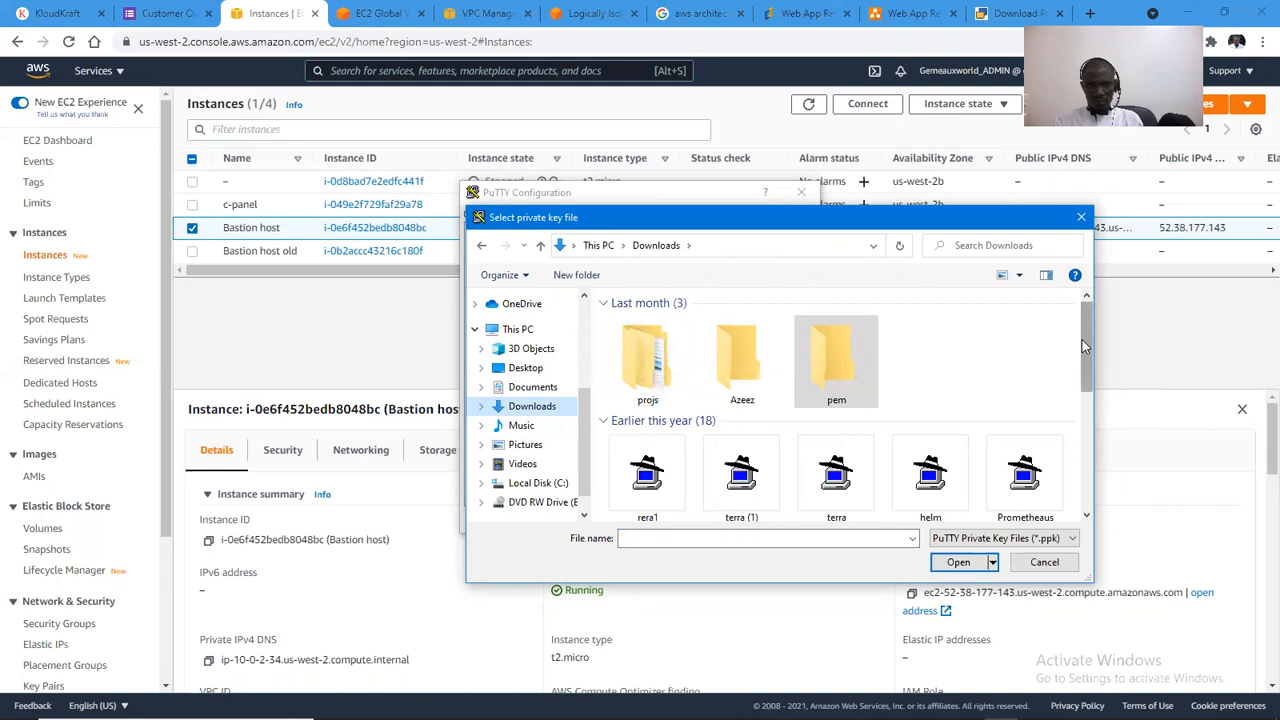
left_click_drag(1085, 357, 933, 341)
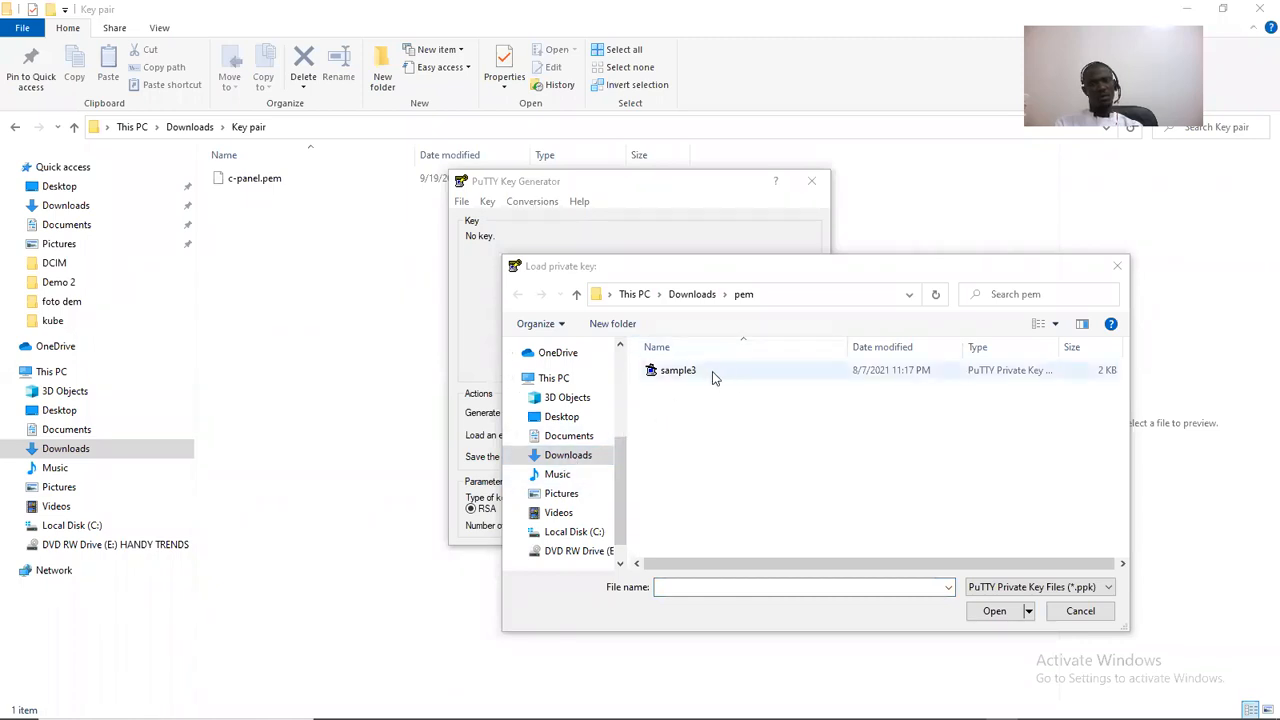
Step: Load c-panel.pem from the Downloads Key pair folder into PuTTYgen with all file types shown, and dismiss the import notice
left_click(705, 298)
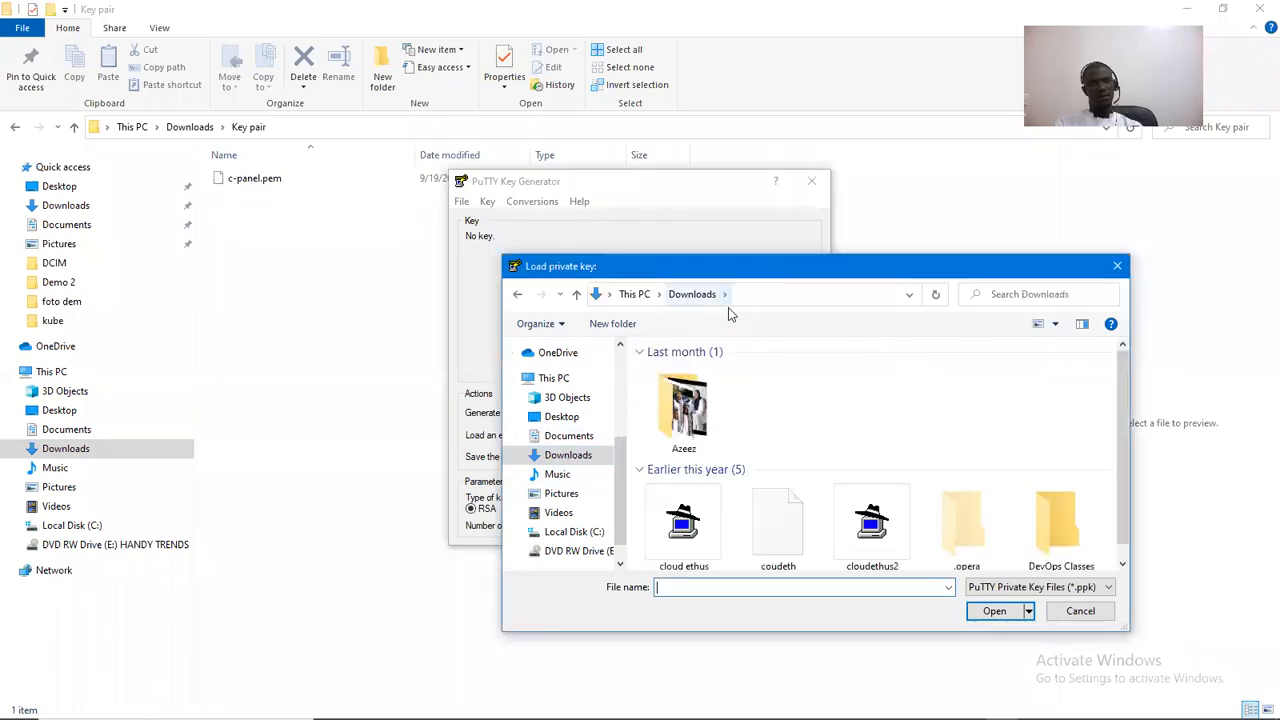
double_click(698, 404)
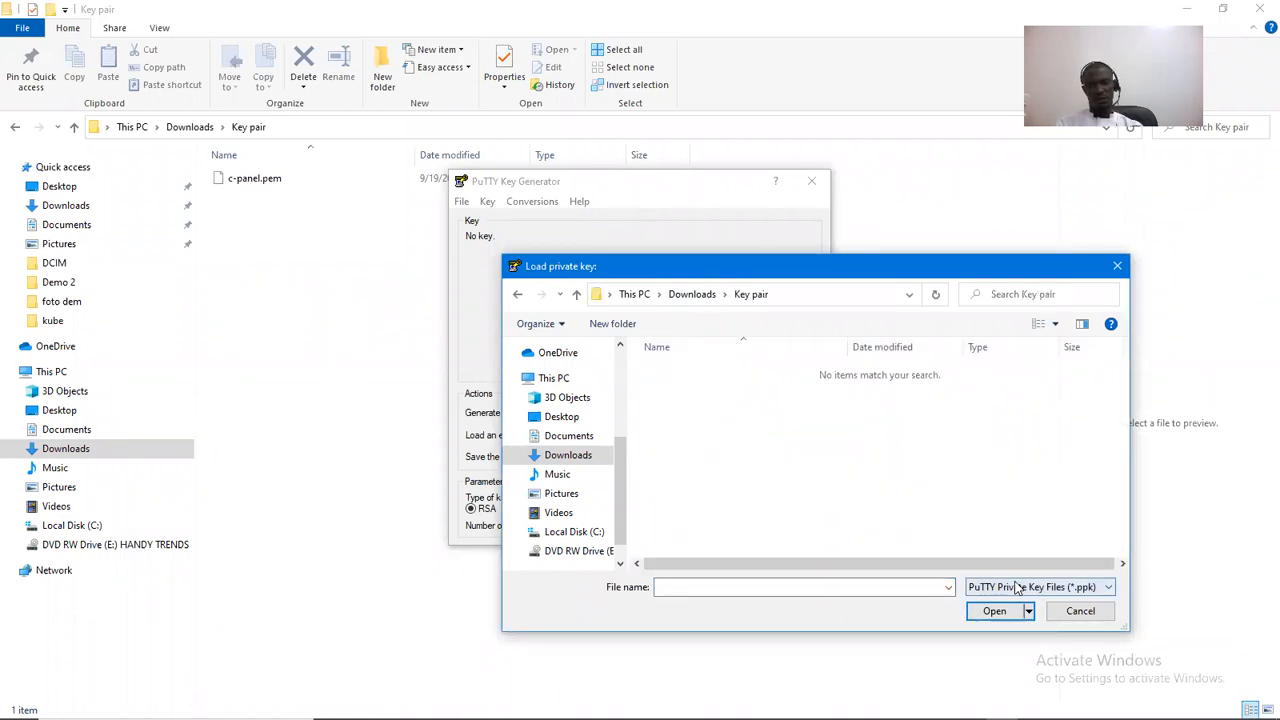
left_click(1017, 588)
left_click(1015, 615)
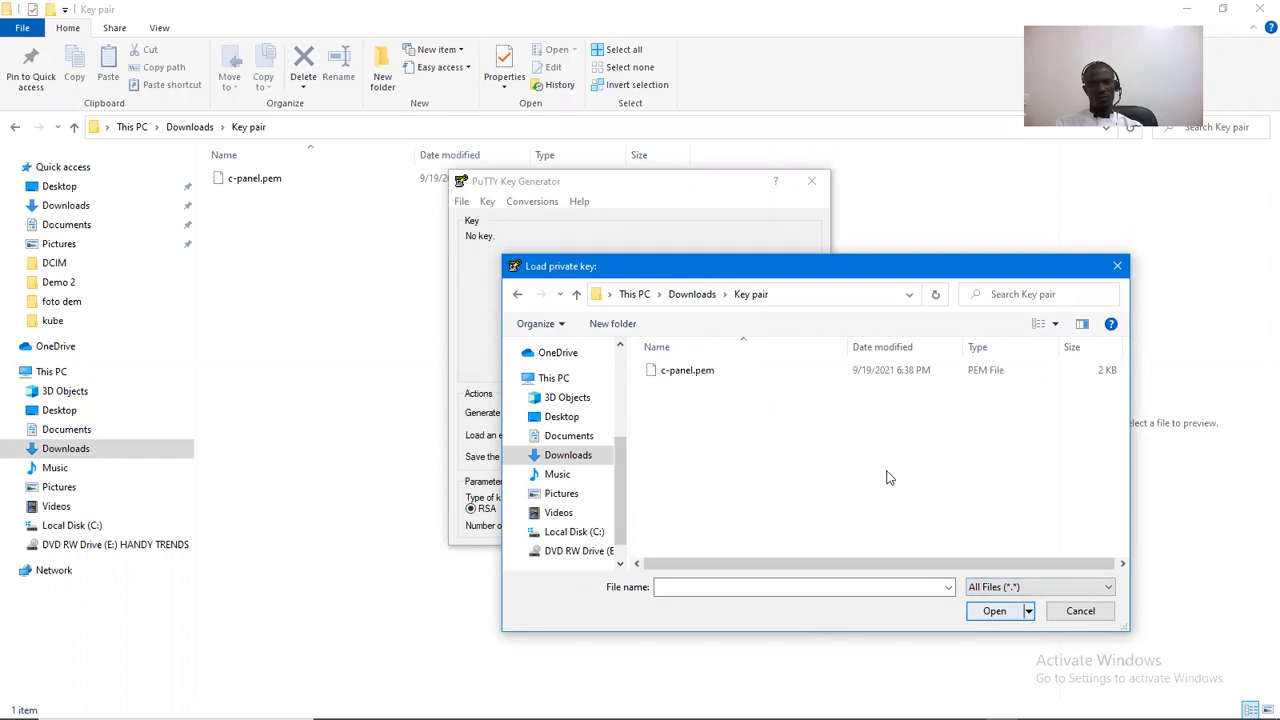
left_click(685, 373)
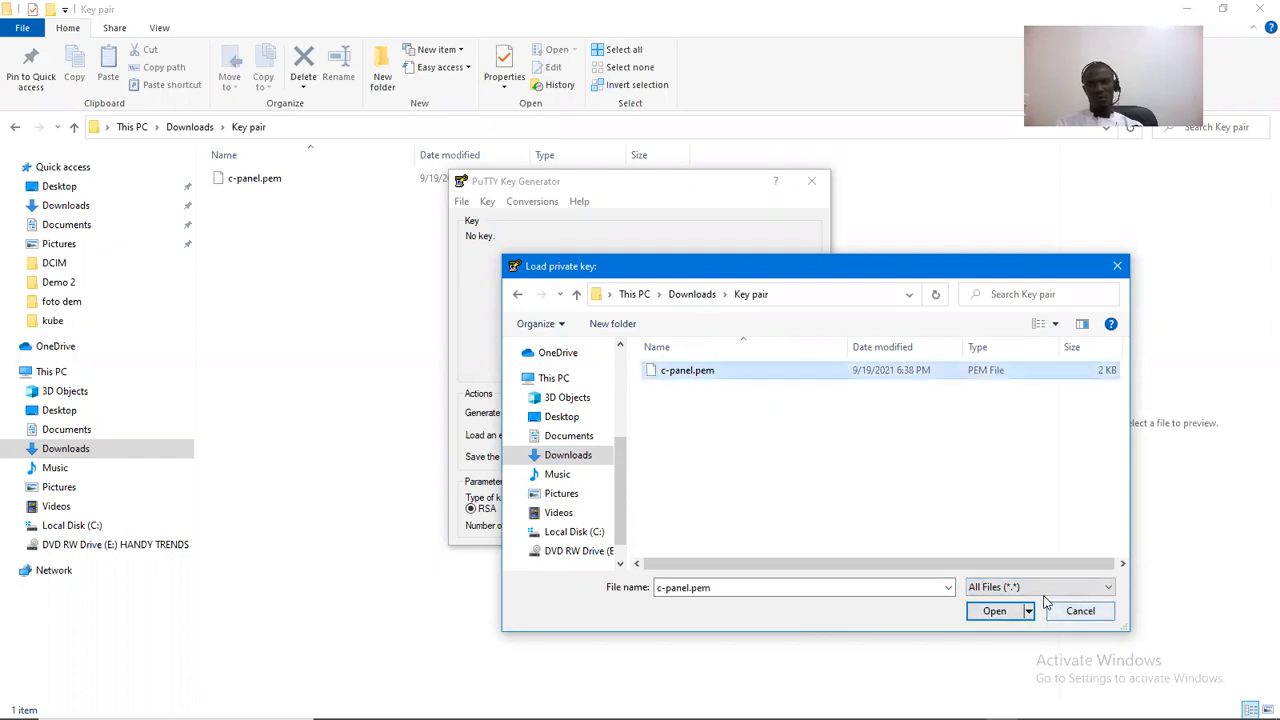
left_click(994, 610)
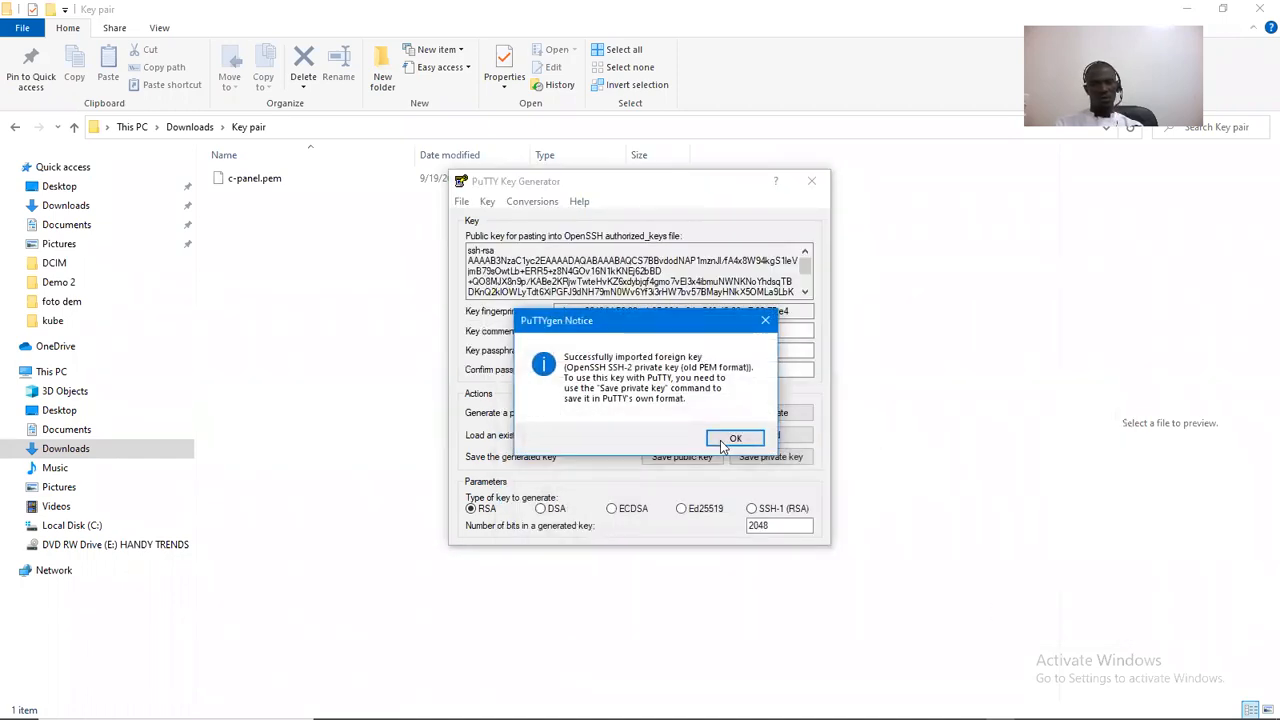
left_click(723, 442)
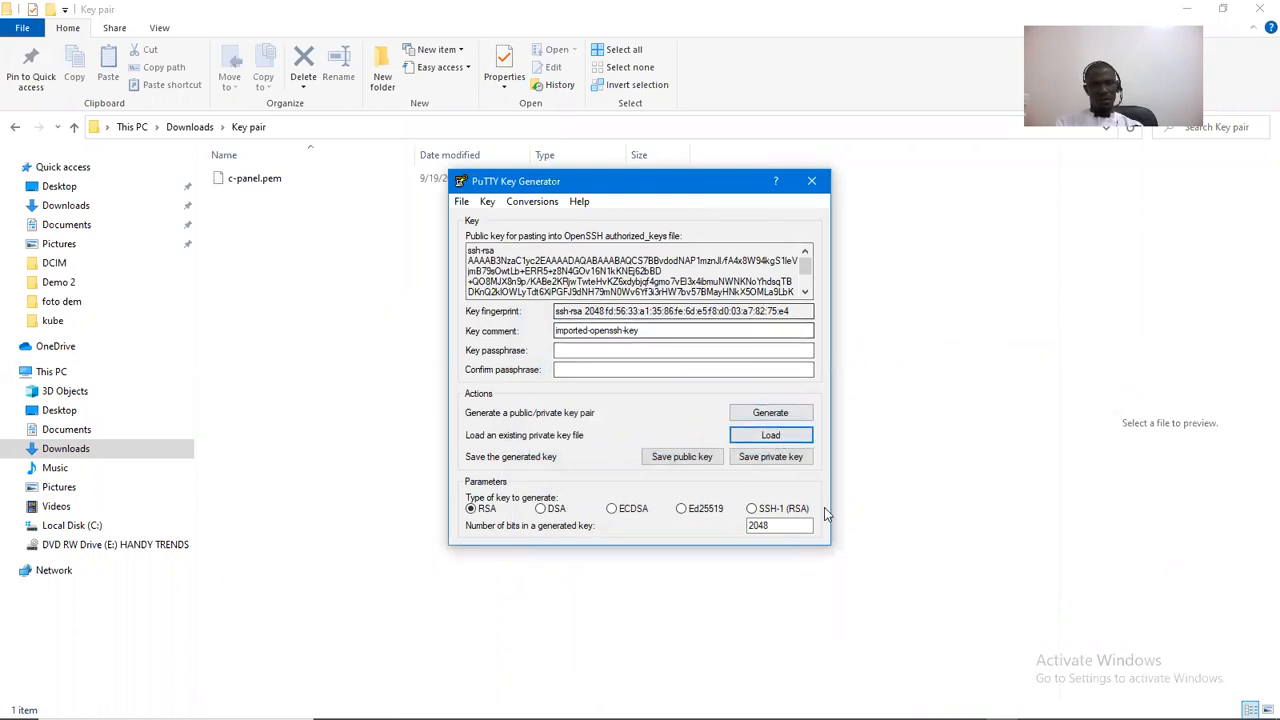
Step: Save the imported private key without a passphrase as c-paneln in the Key pair folder
left_click(771, 457)
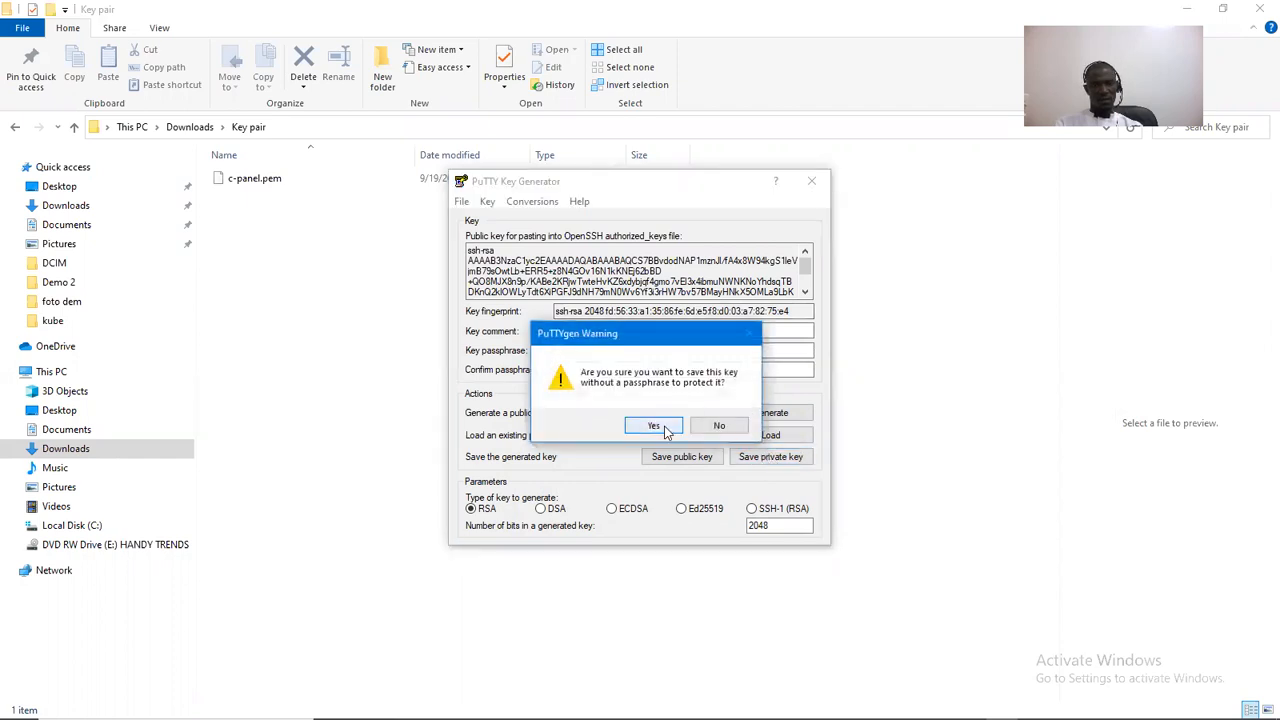
left_click(654, 426)
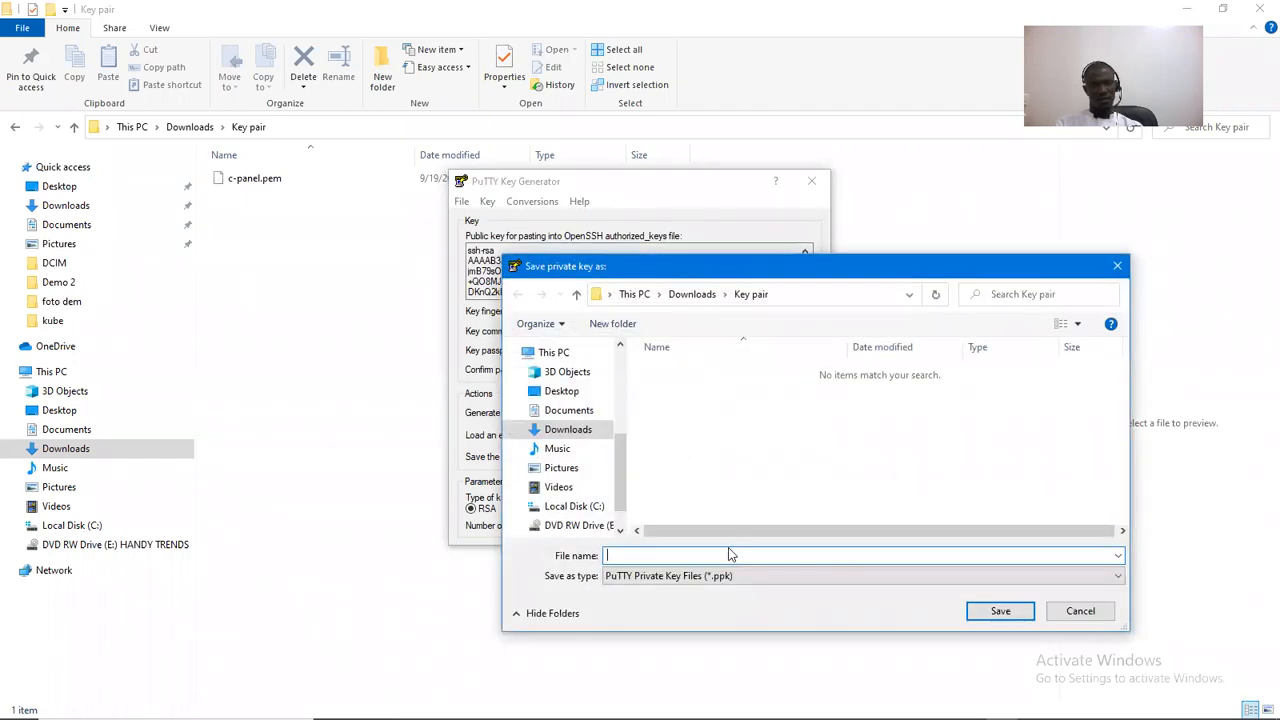
type("c-panel")
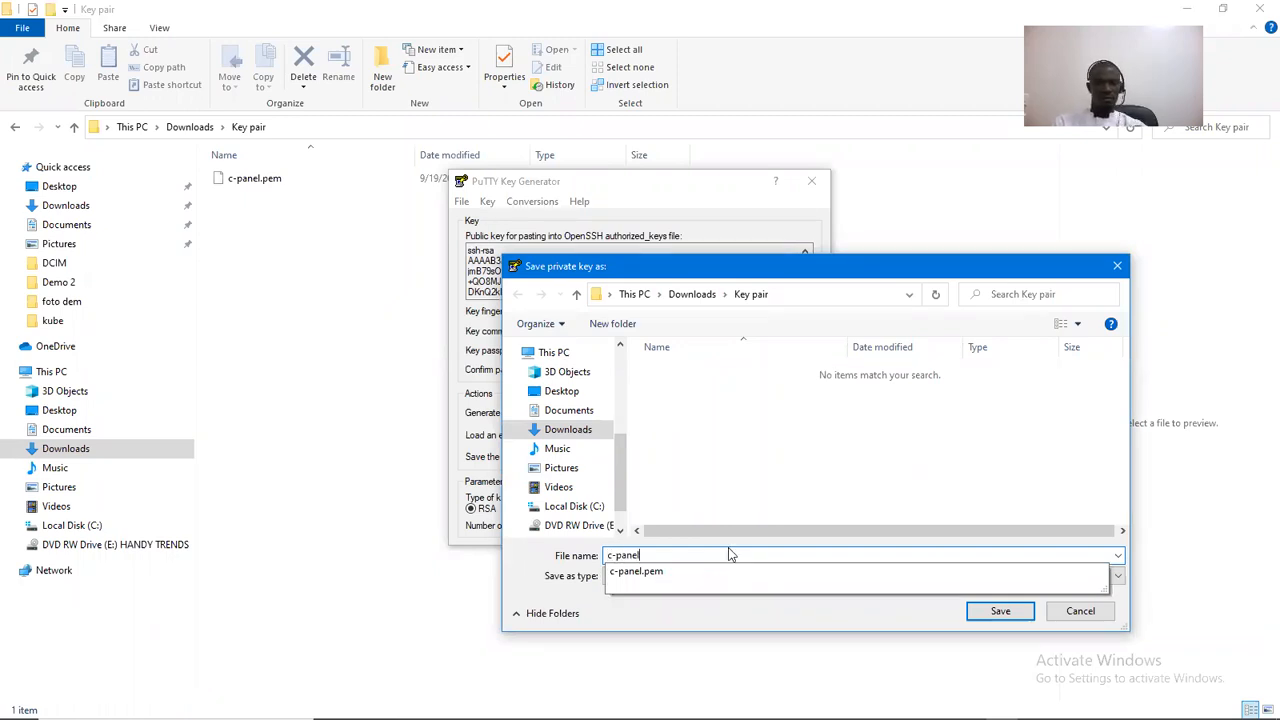
type("n")
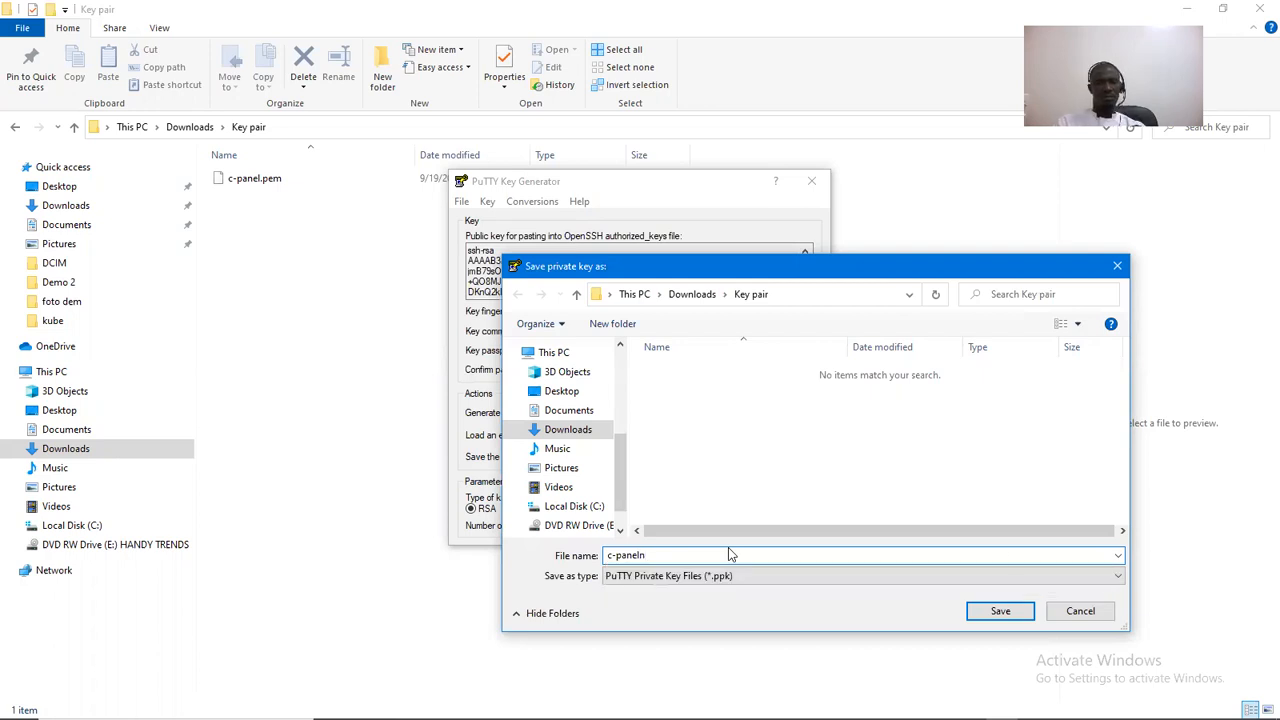
left_click(999, 611)
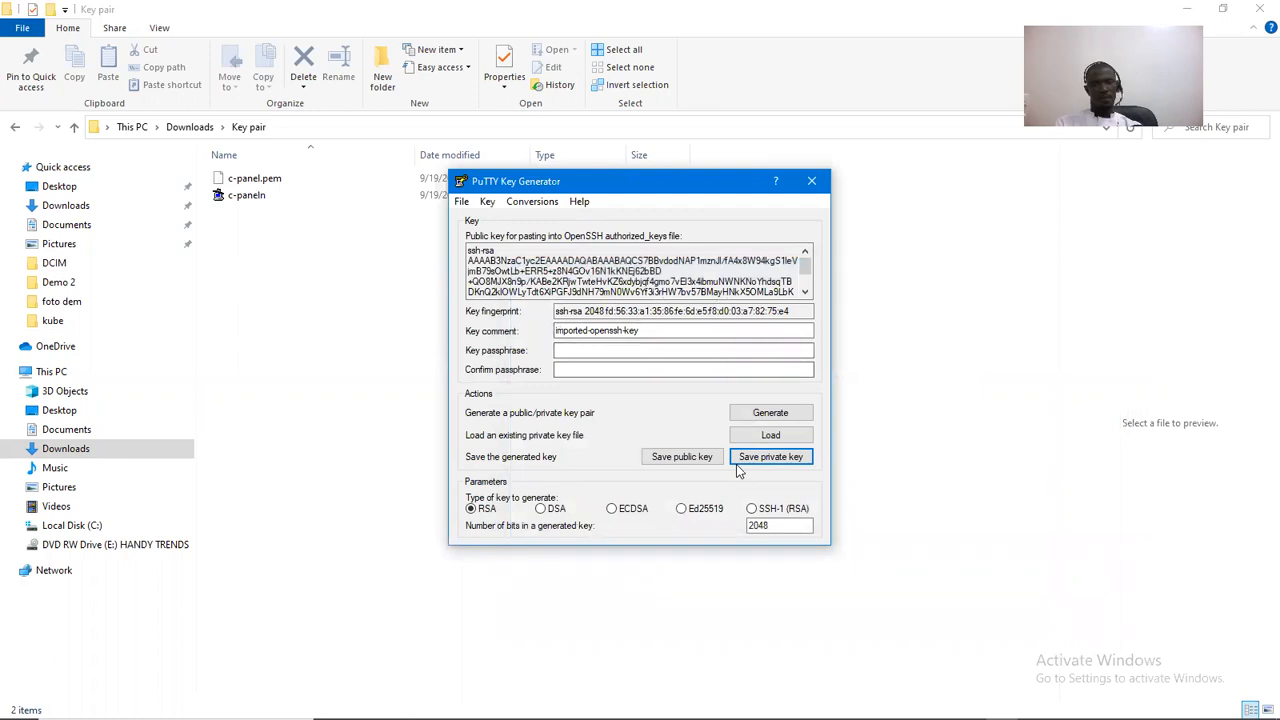
Step: Save the public key as cpan in the Key pair folder and close PuTTYgen
left_click(701, 460)
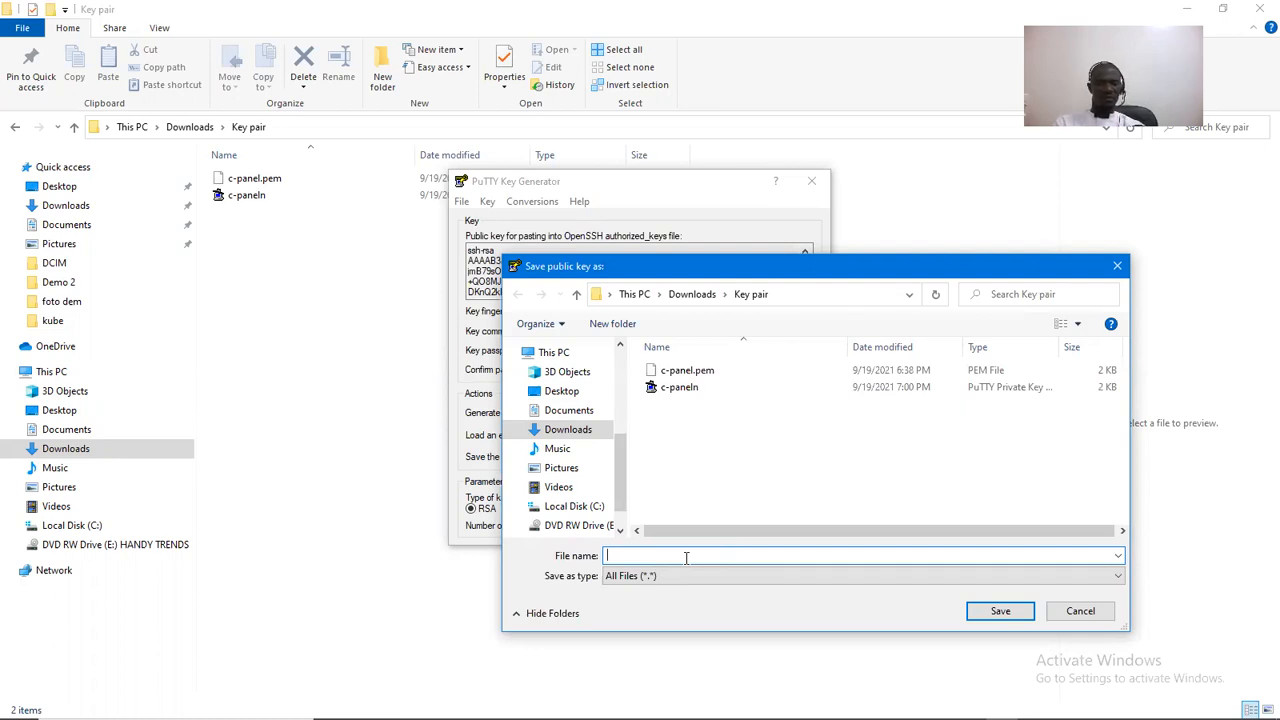
type("cpan")
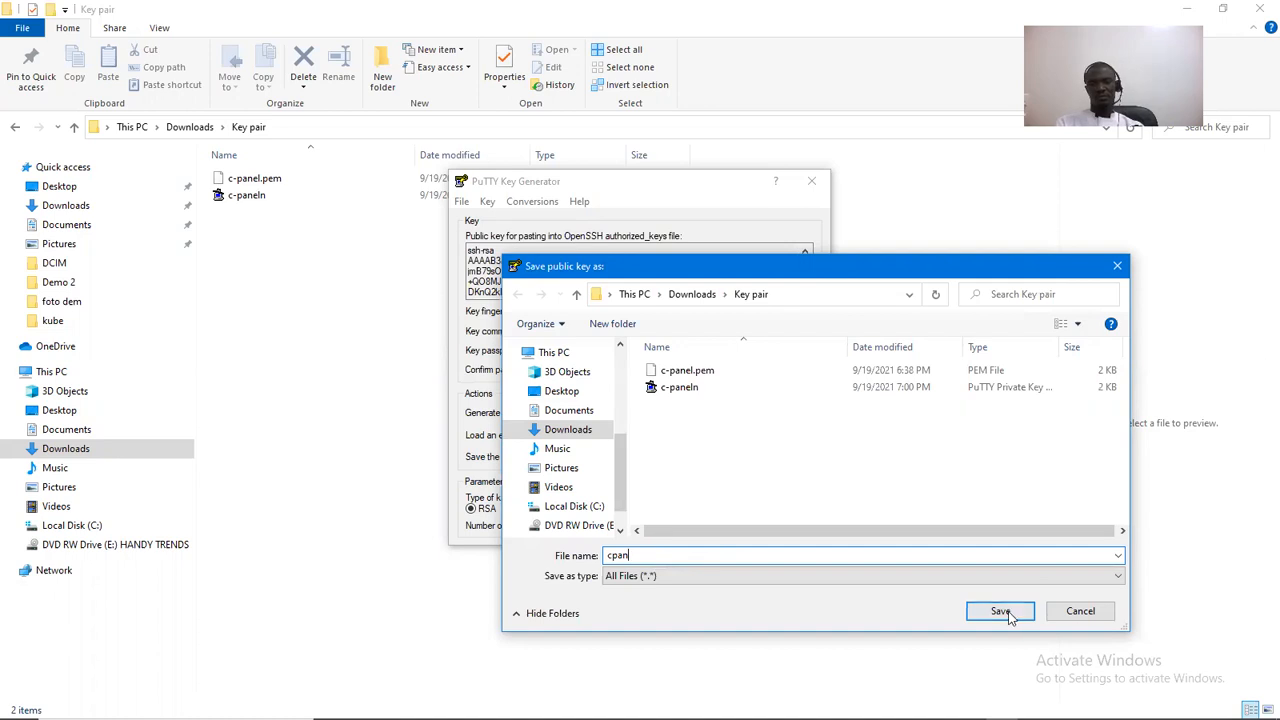
left_click(1000, 611)
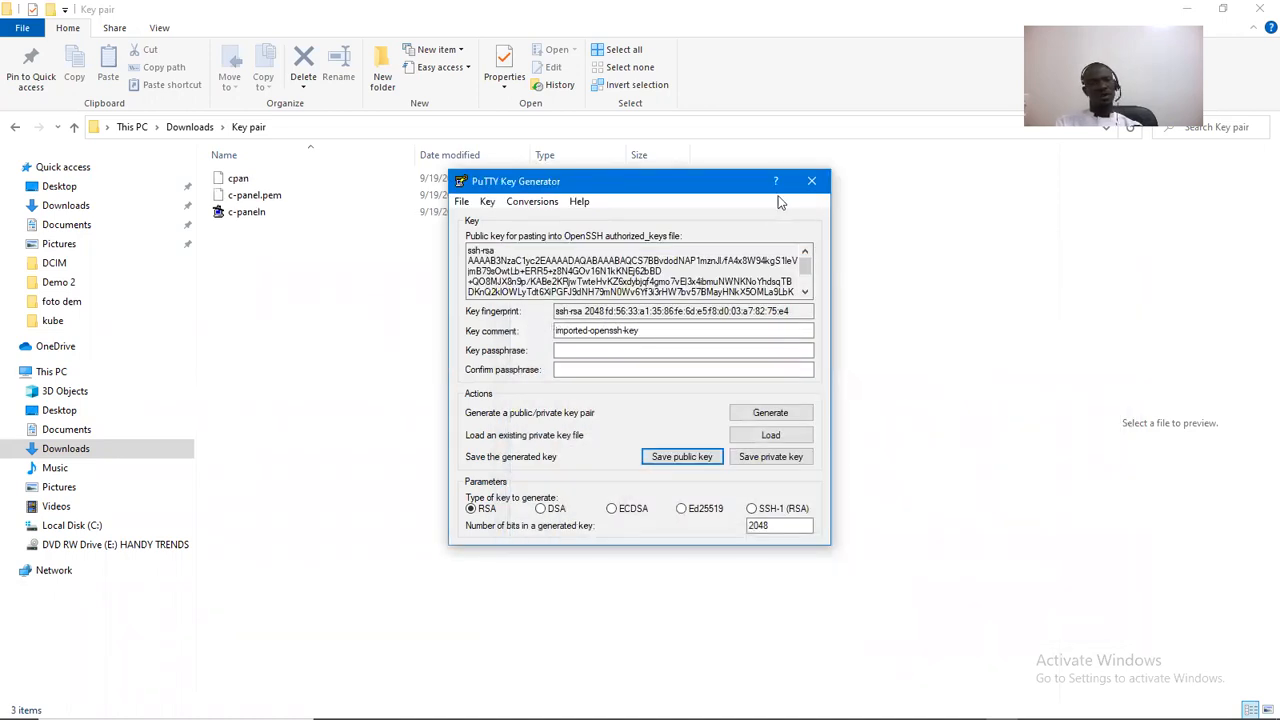
left_click(811, 182)
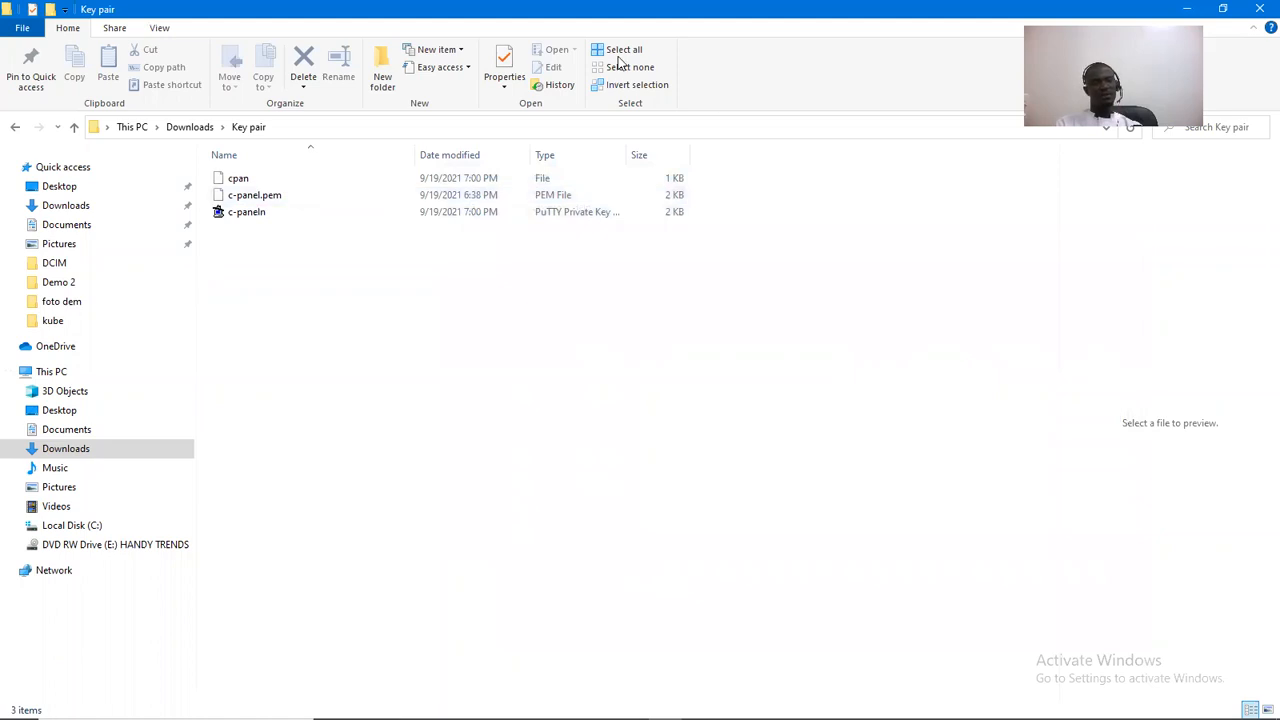
Step: Select the c-paneln key file in the Key pair folder and switch back to the PuTTY configuration
left_click(280, 215)
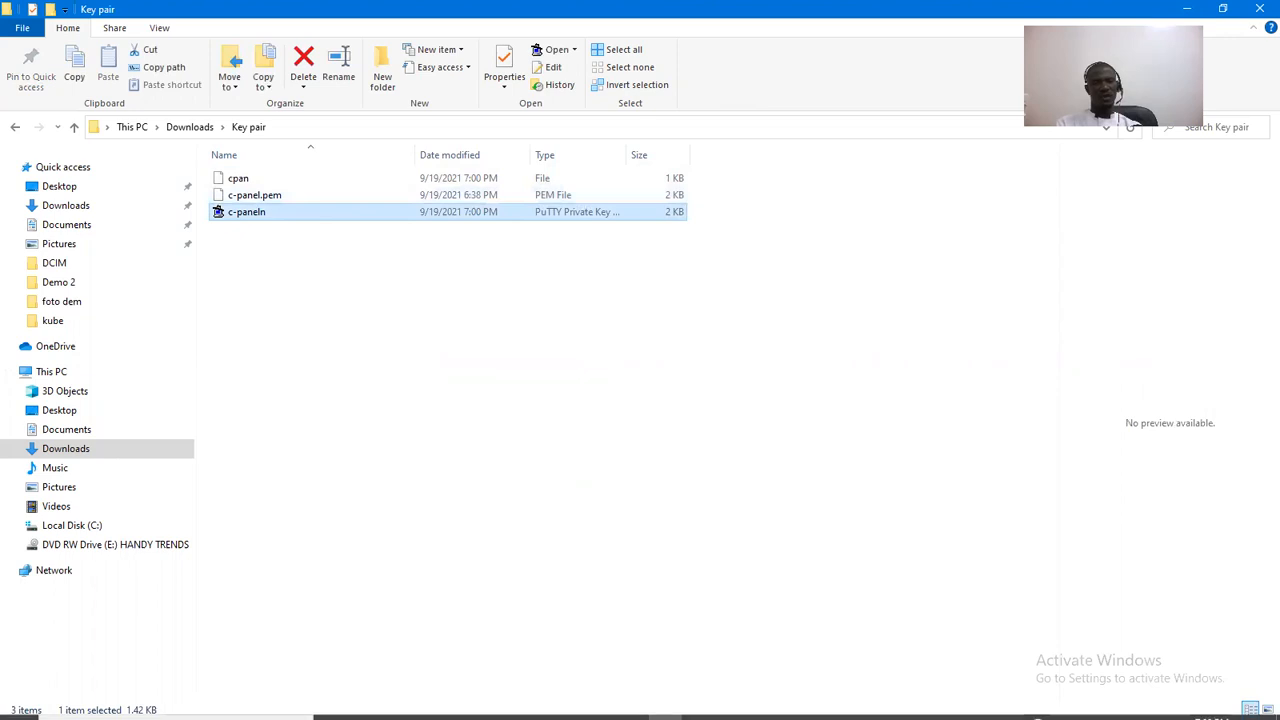
mouse_move(1031, 692)
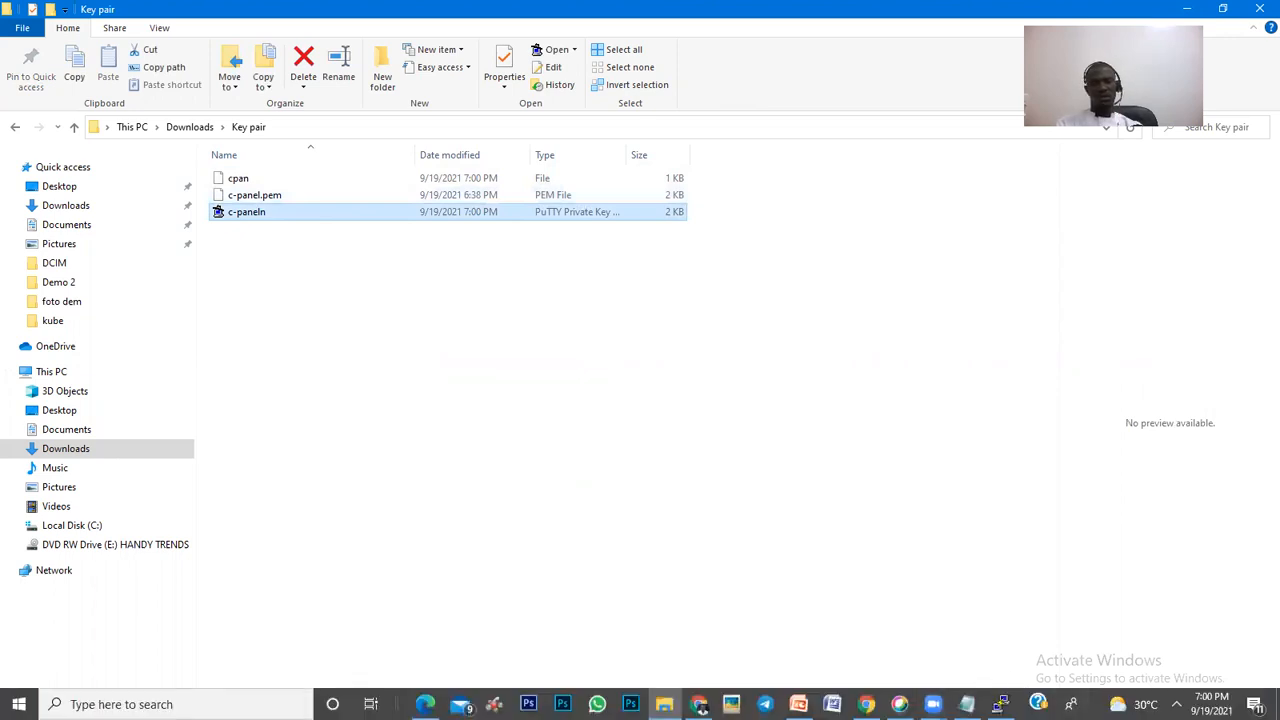
left_click(1000, 704)
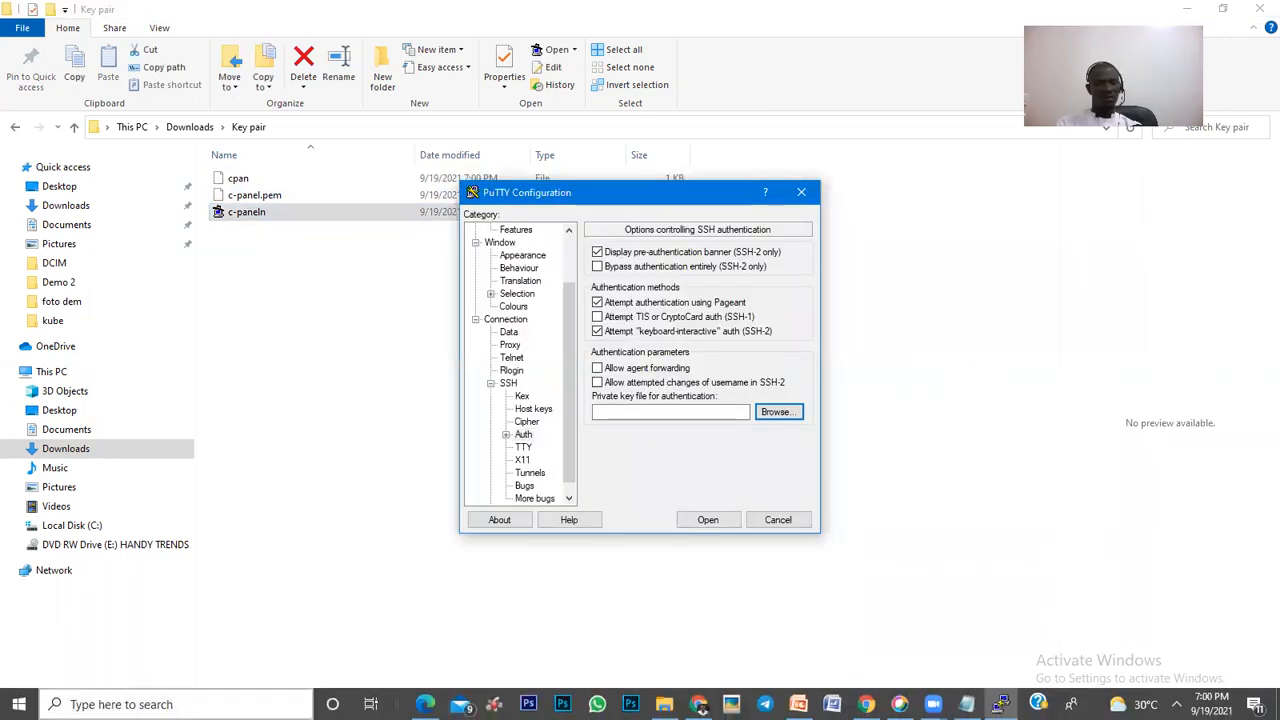
Step: Find and launch Pageant from the Windows search, and open its key list
left_click(176, 704)
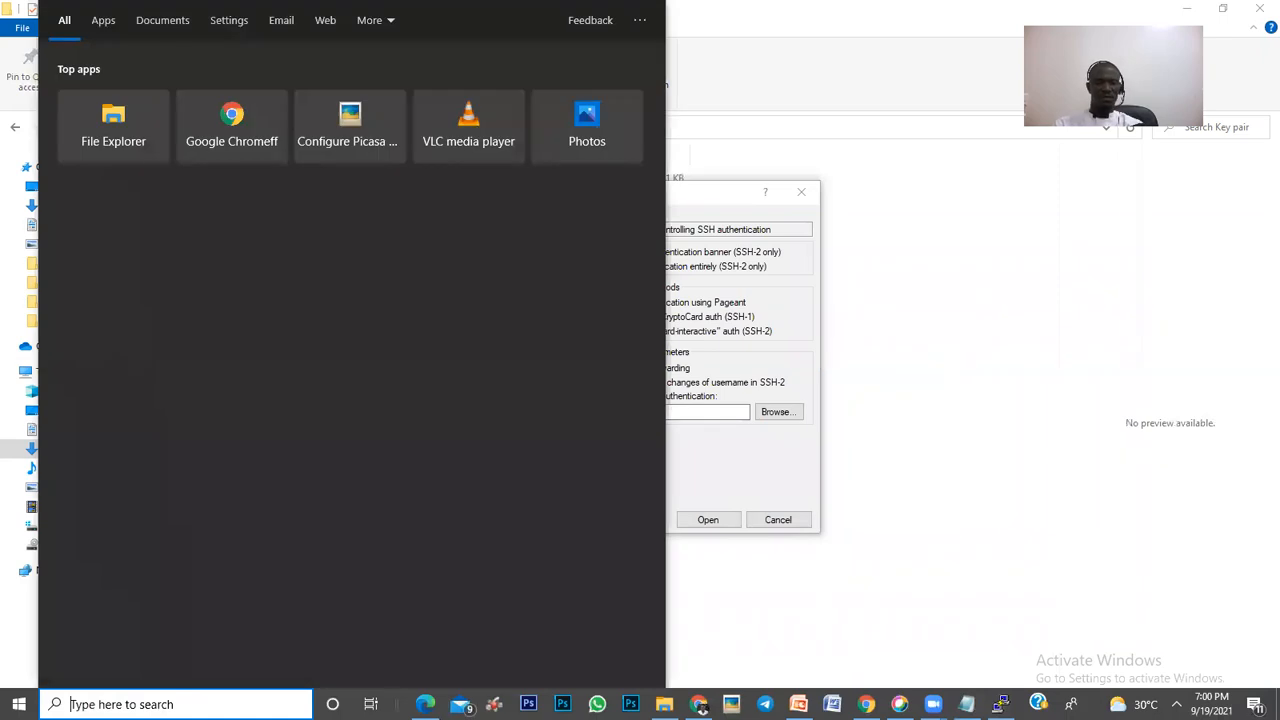
type("putty")
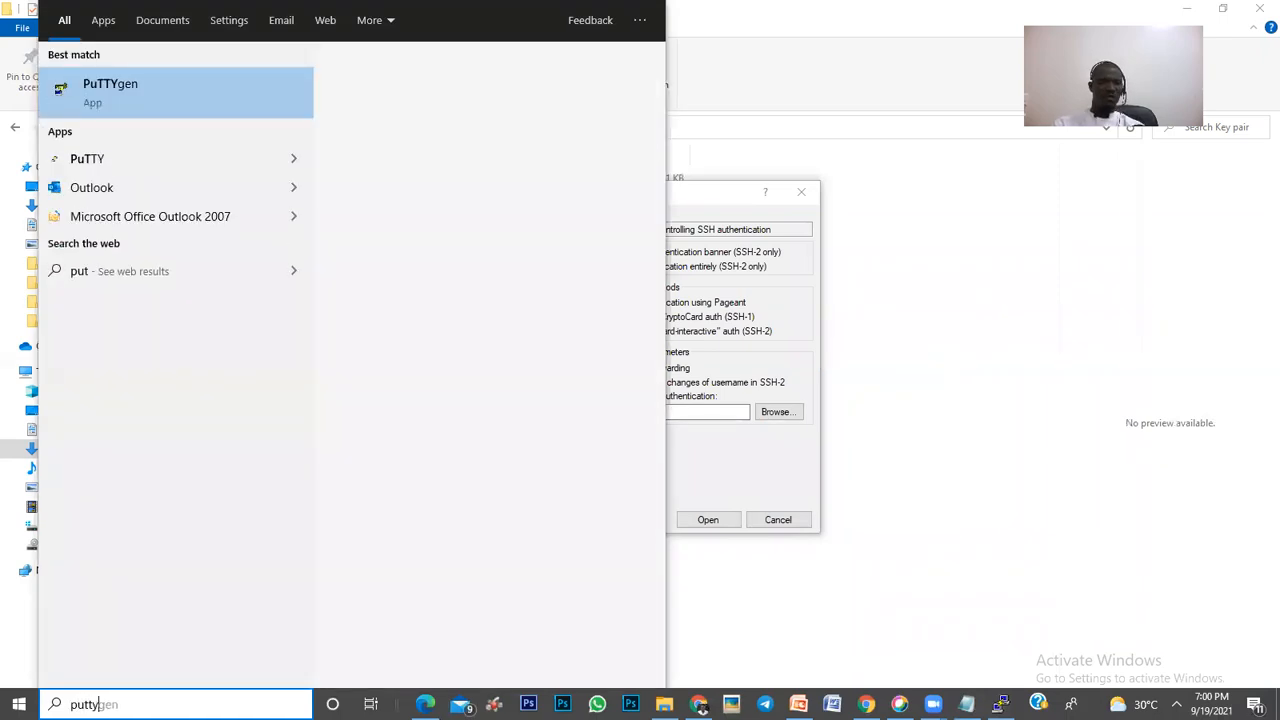
key("BackSpace")
key("BackSpace")
key("BackSpace")
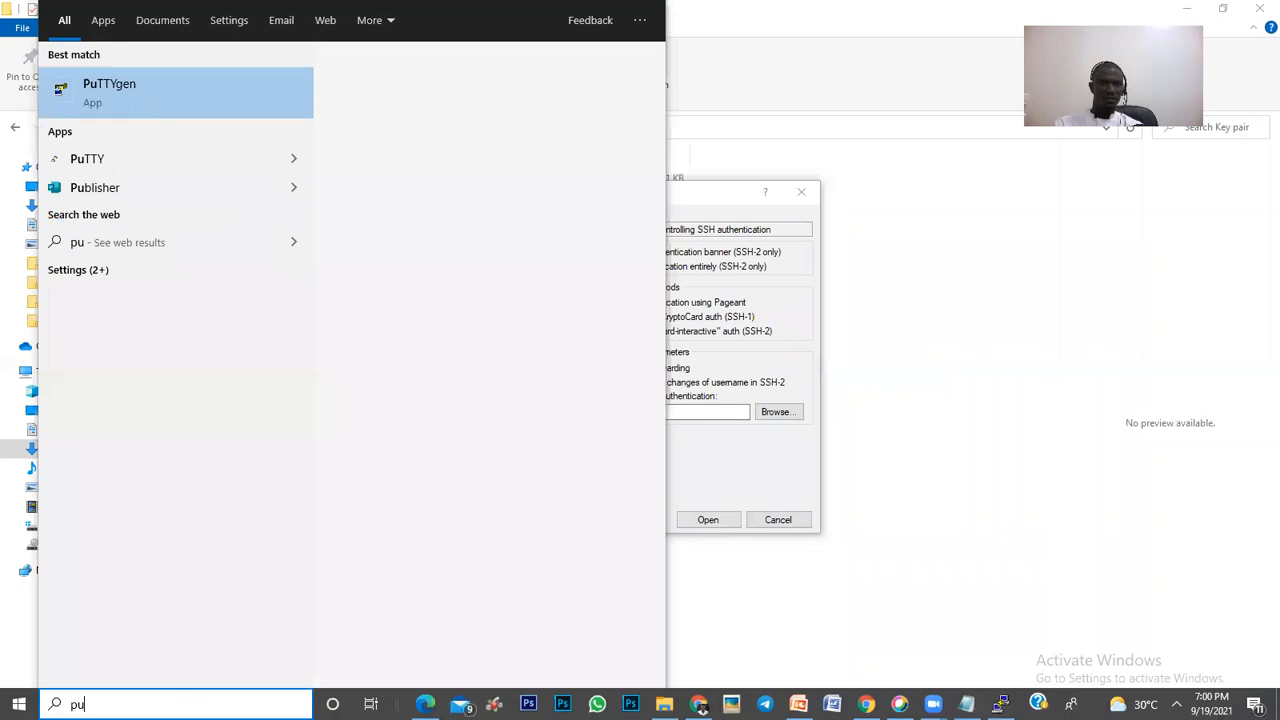
key("BackSpace")
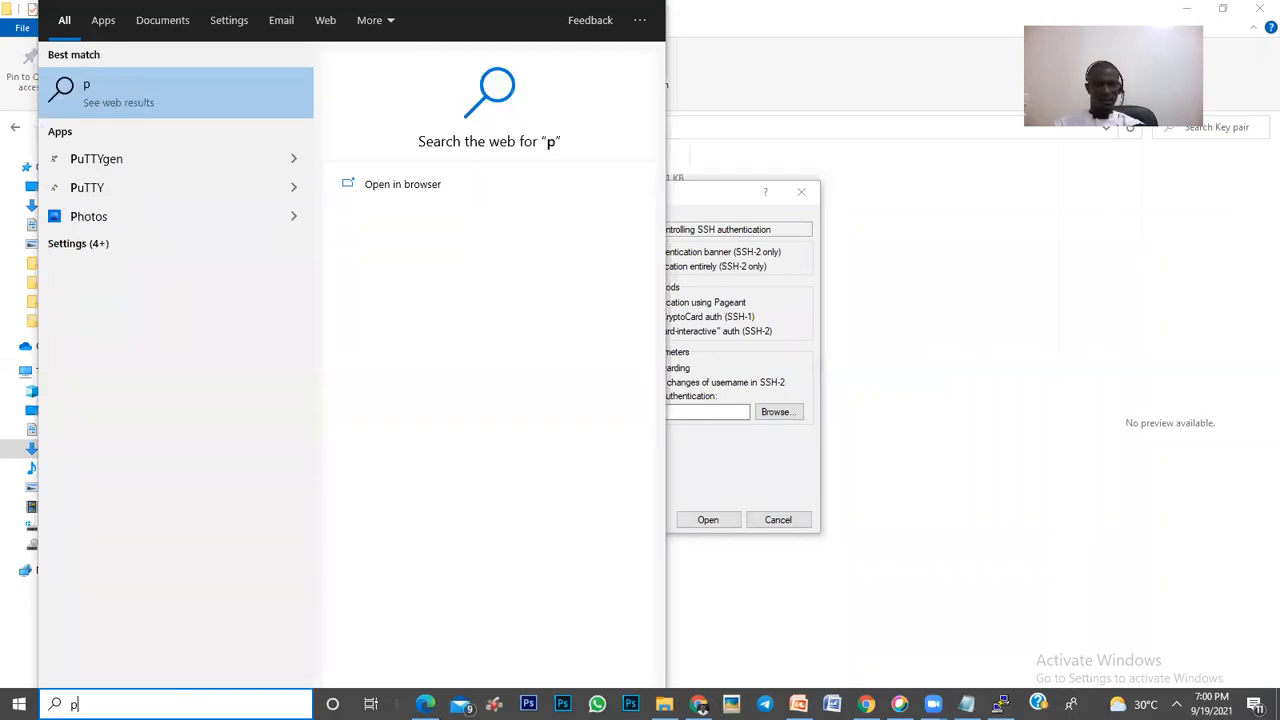
type("age")
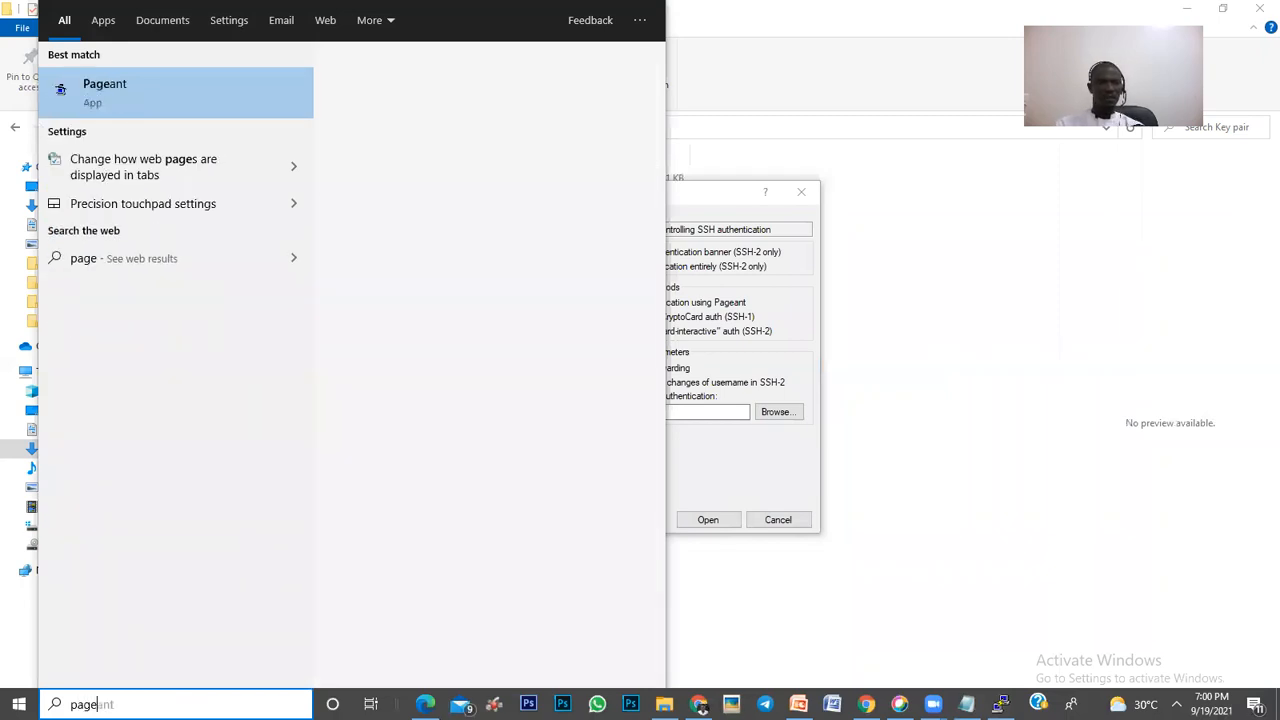
left_click(149, 83)
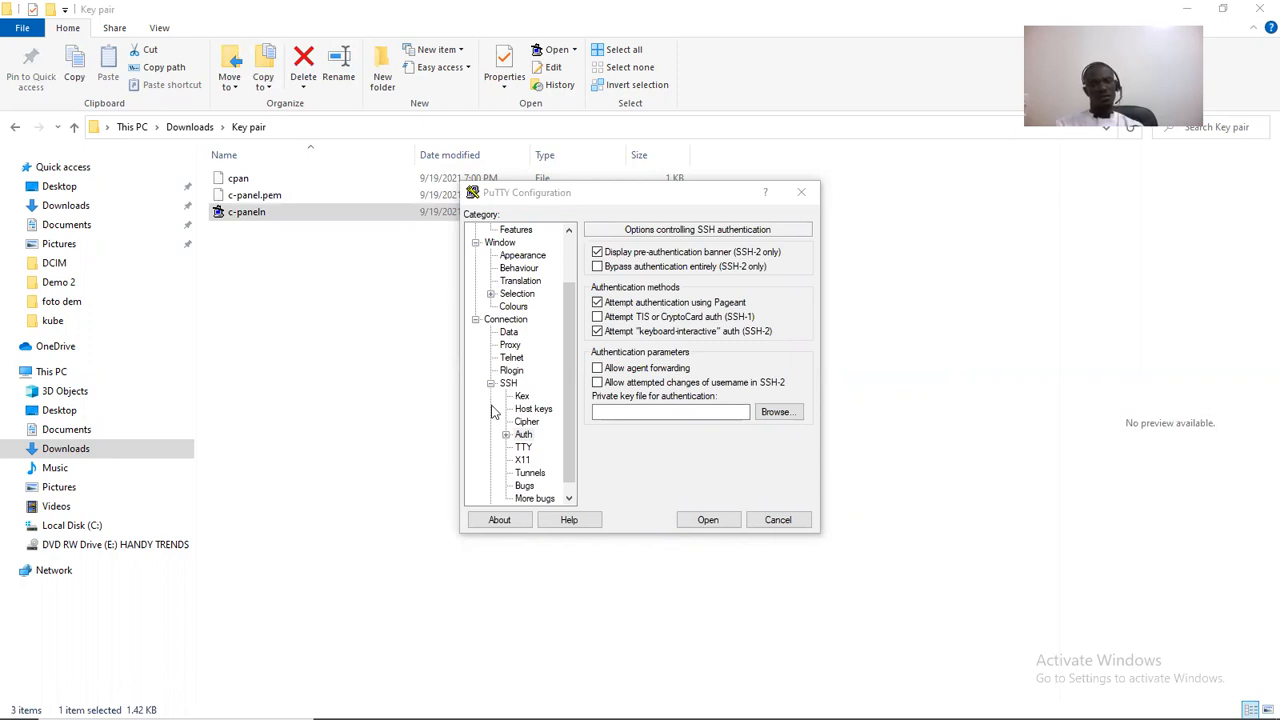
mouse_move(1160, 714)
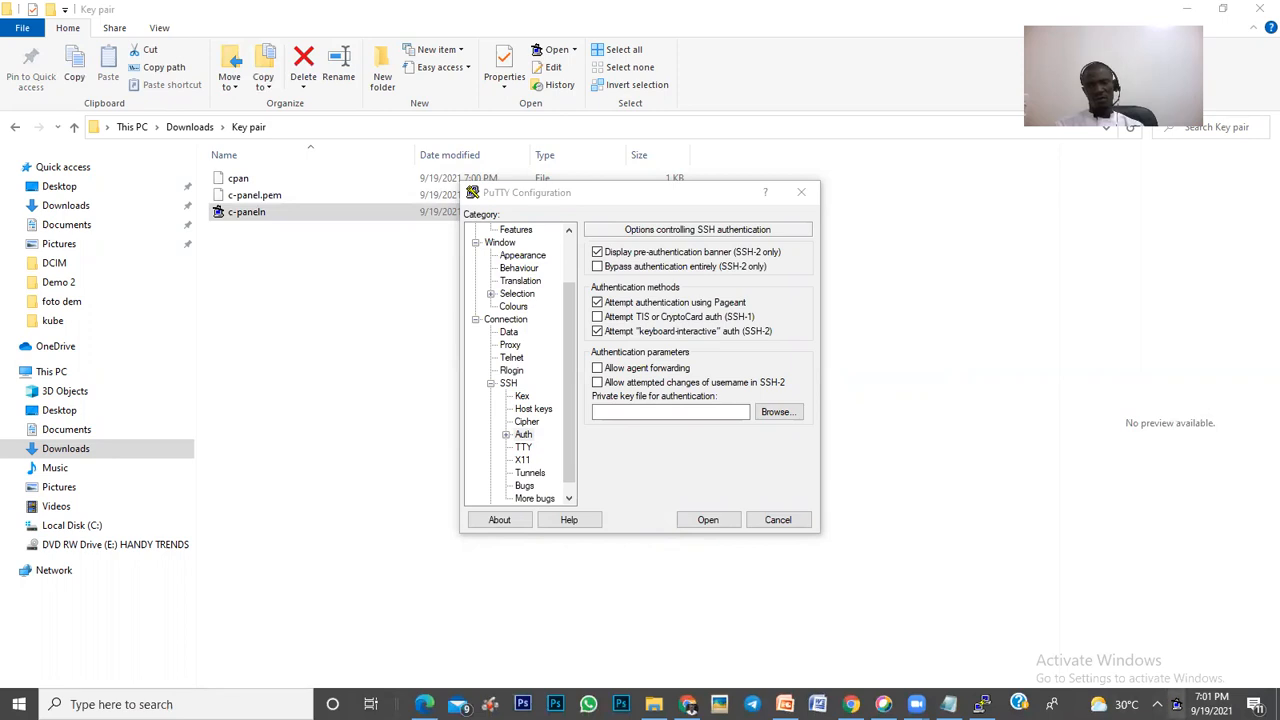
double_click(1176, 704)
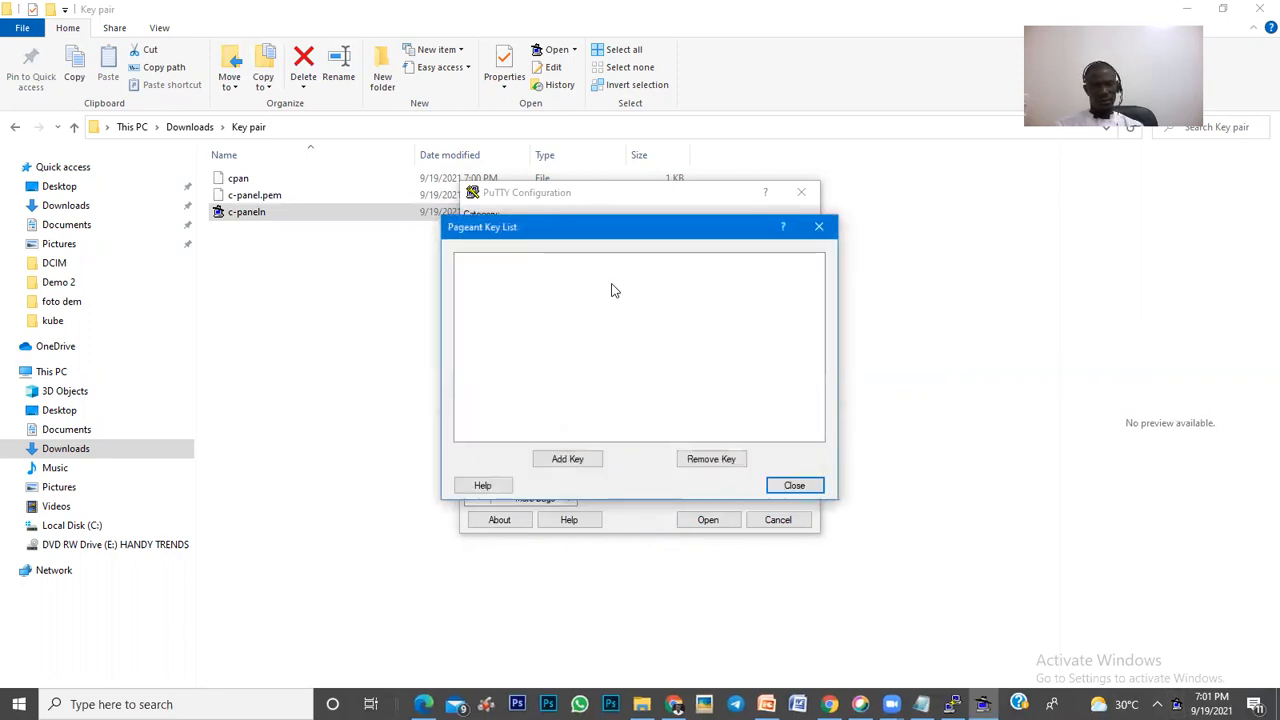
Step: Add the c-paneln private key from the Key pair folder in Downloads to Pageant's key list
left_click(580, 458)
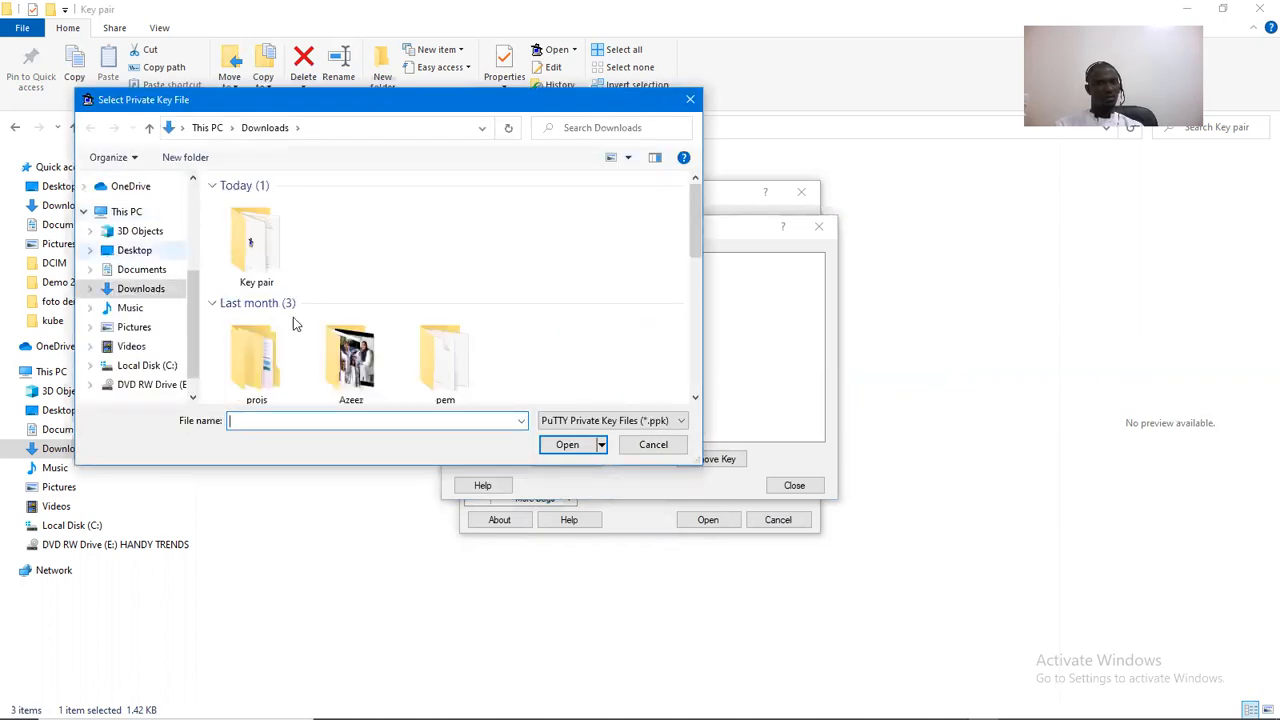
double_click(247, 268)
left_click(248, 205)
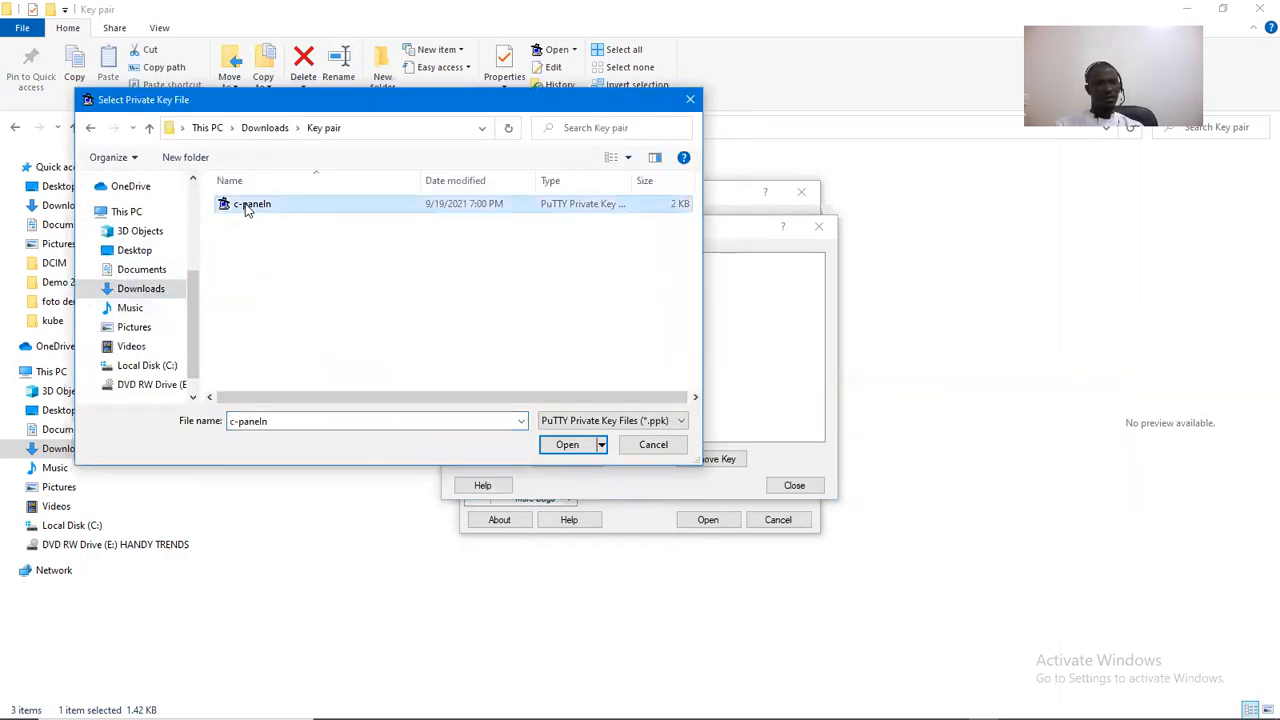
left_click(570, 452)
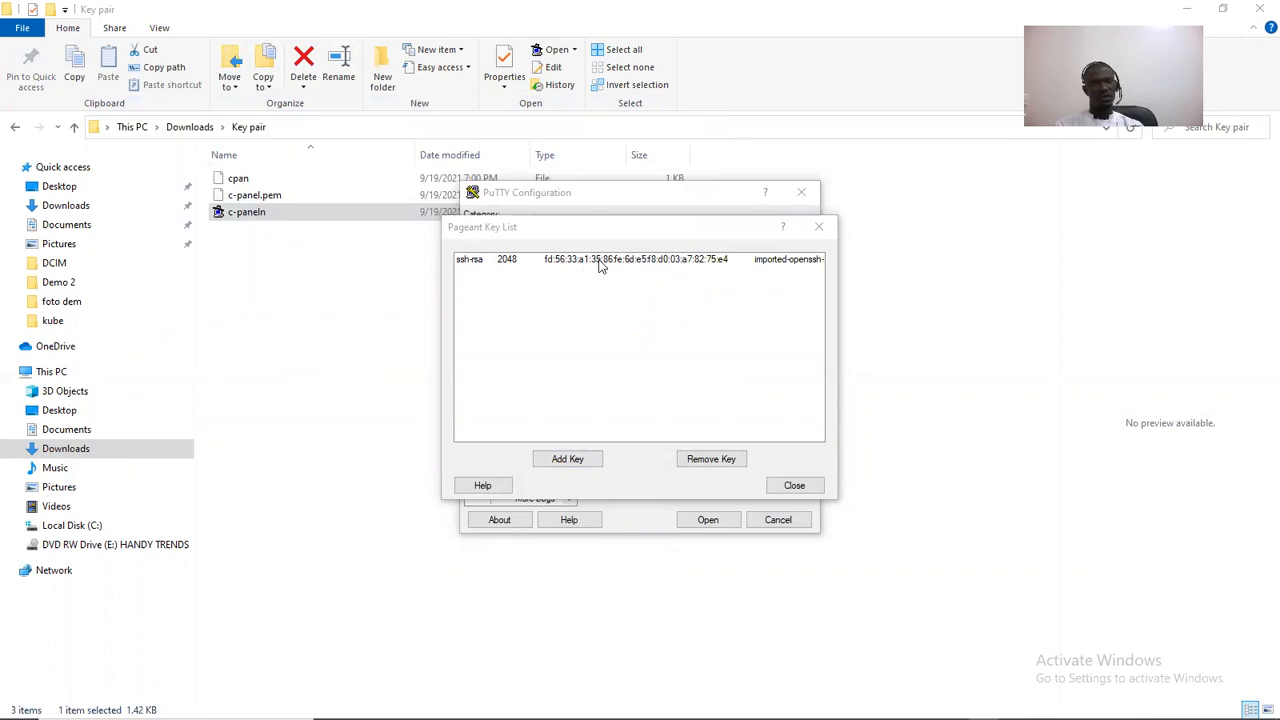
Step: In the PuTTY configuration's SSH authentication settings, set c-paneln from the Key pair folder as the private key file
left_click(678, 199)
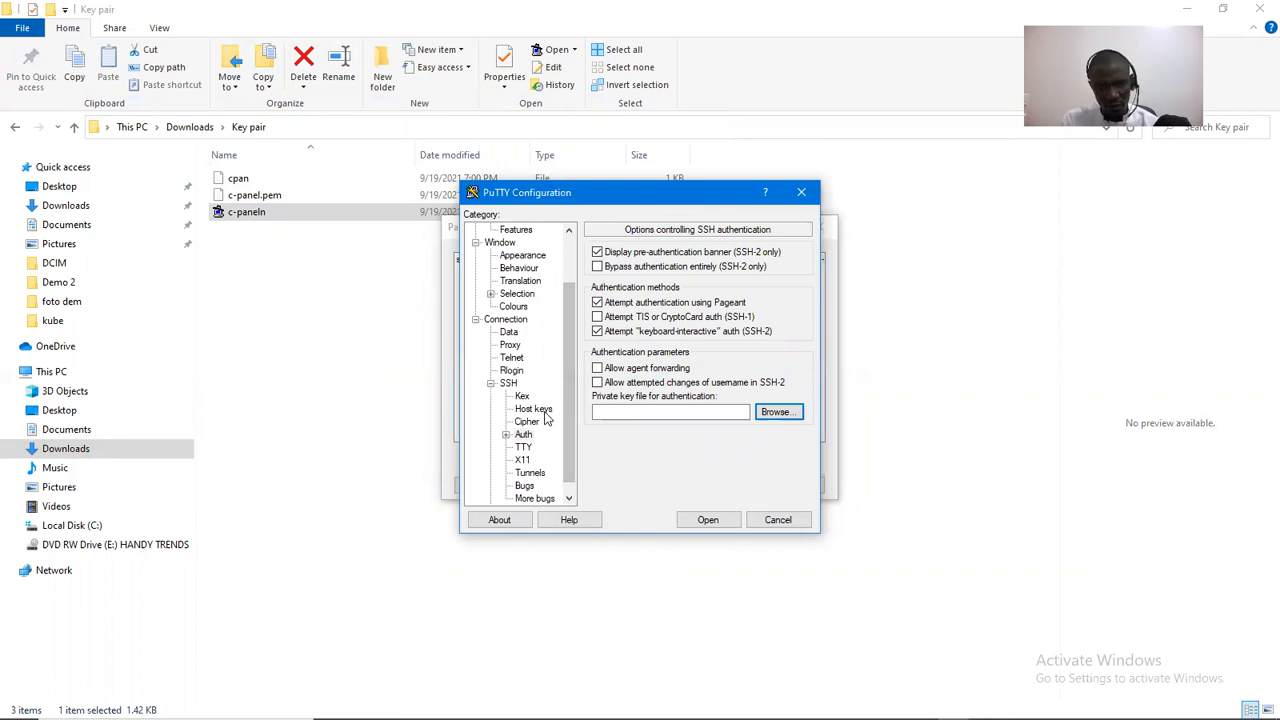
left_click(525, 437)
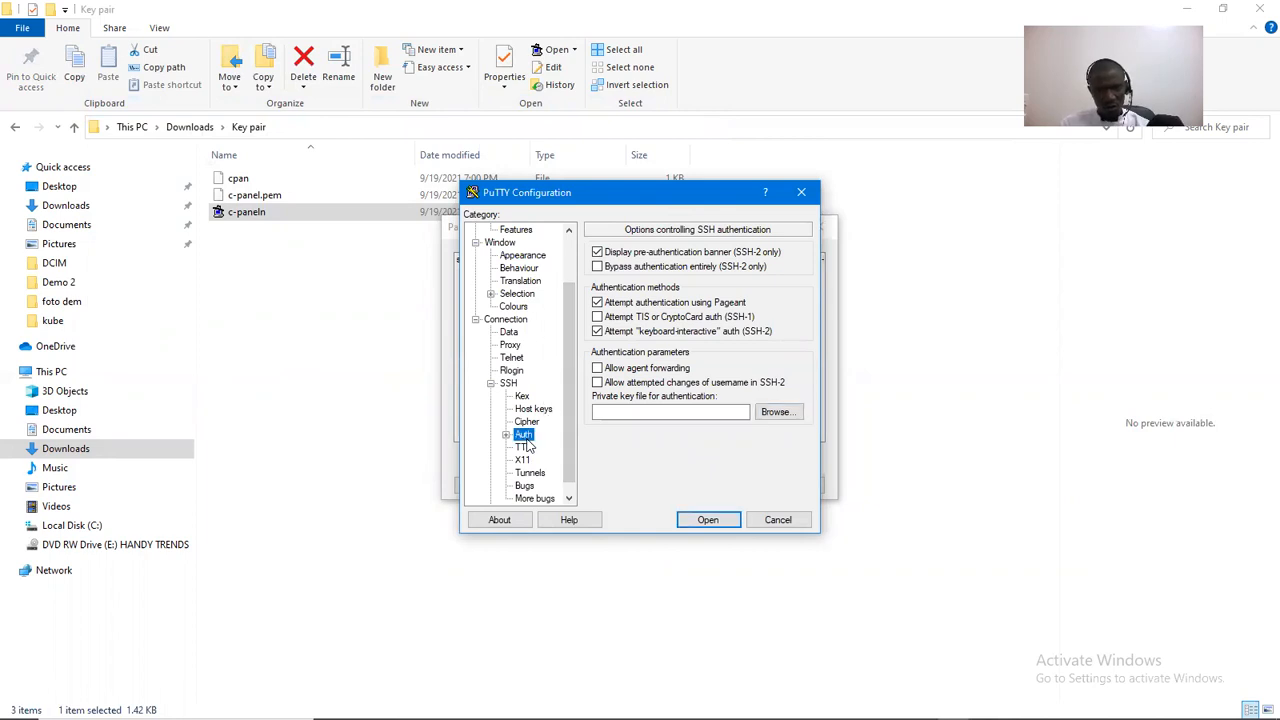
left_click(778, 411)
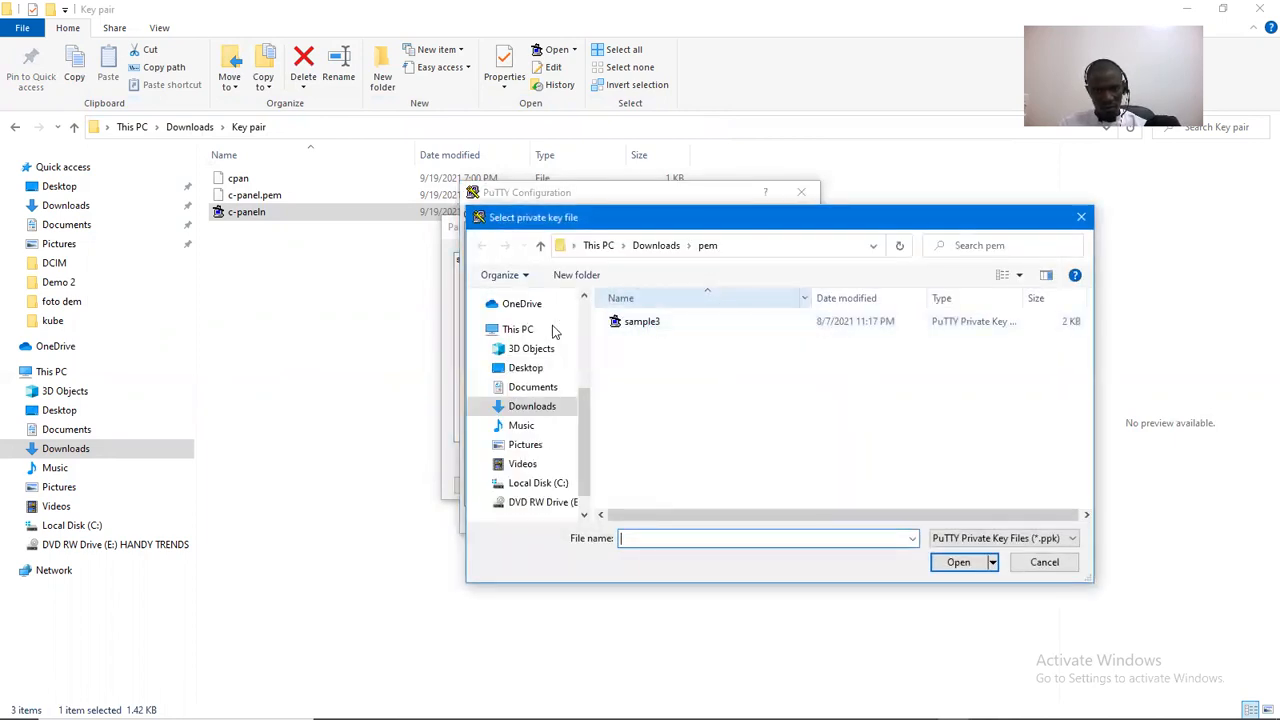
left_click(533, 414)
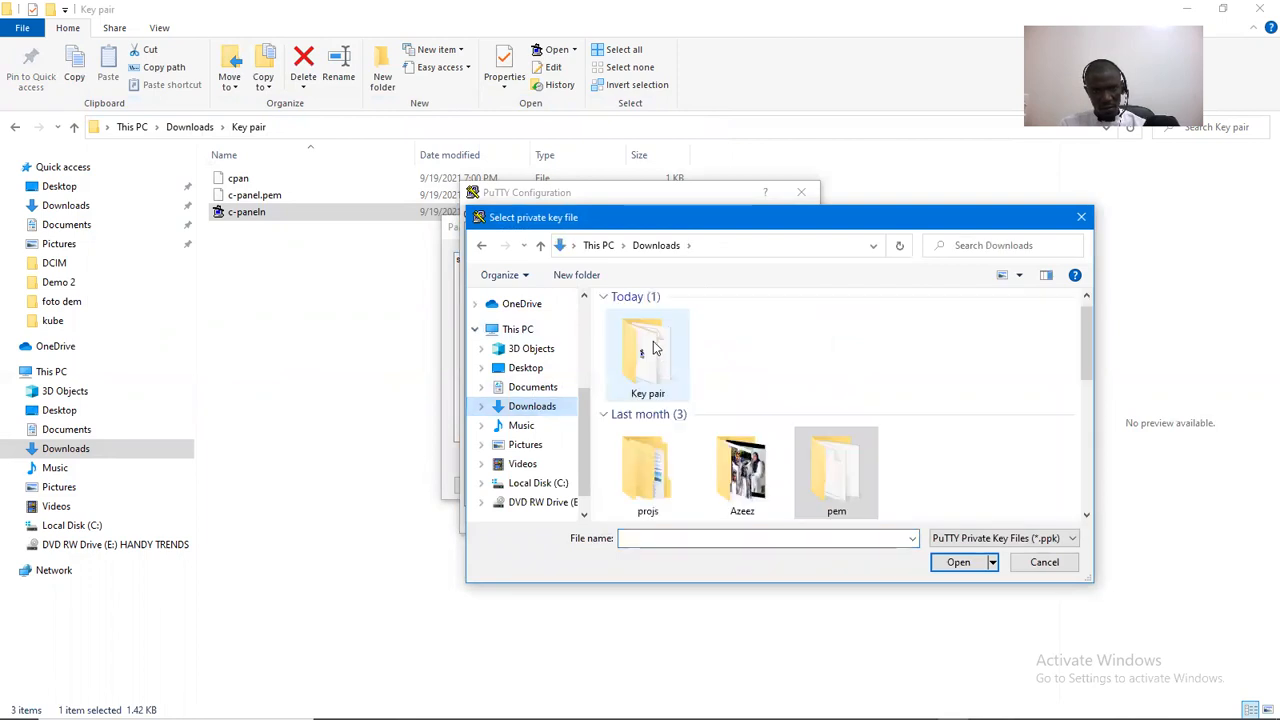
double_click(650, 350)
left_click(643, 324)
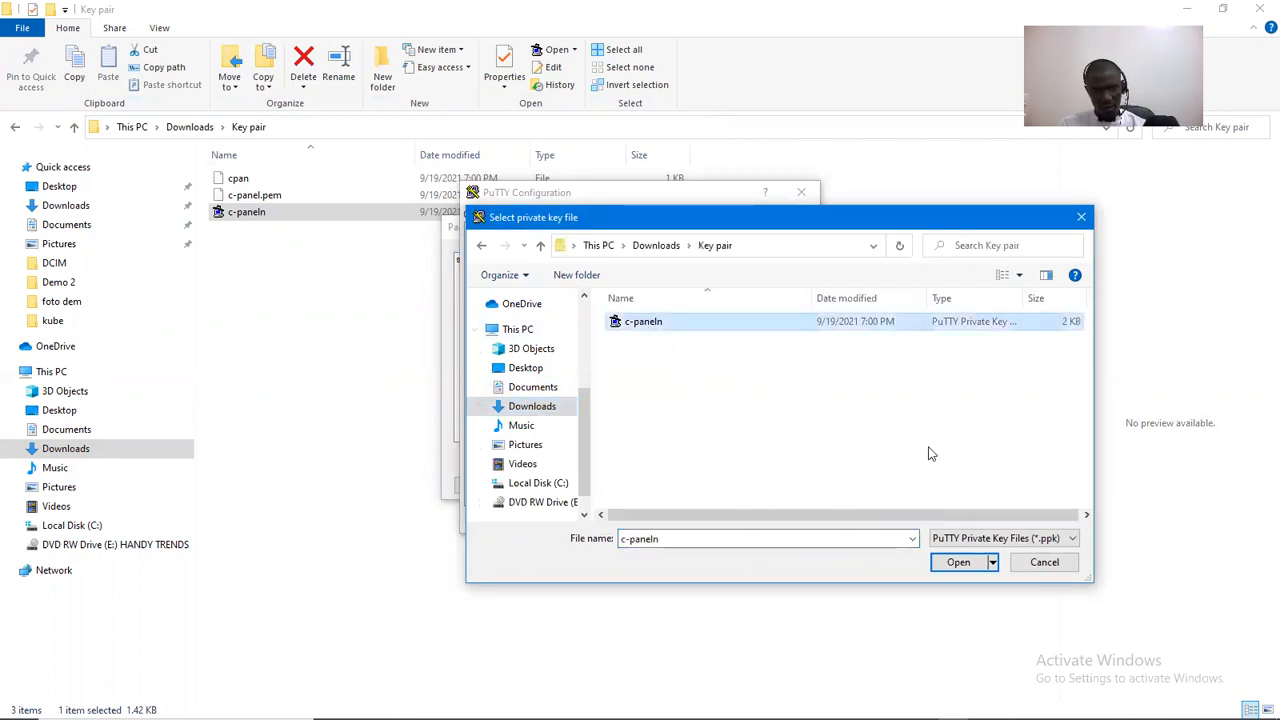
left_click(962, 565)
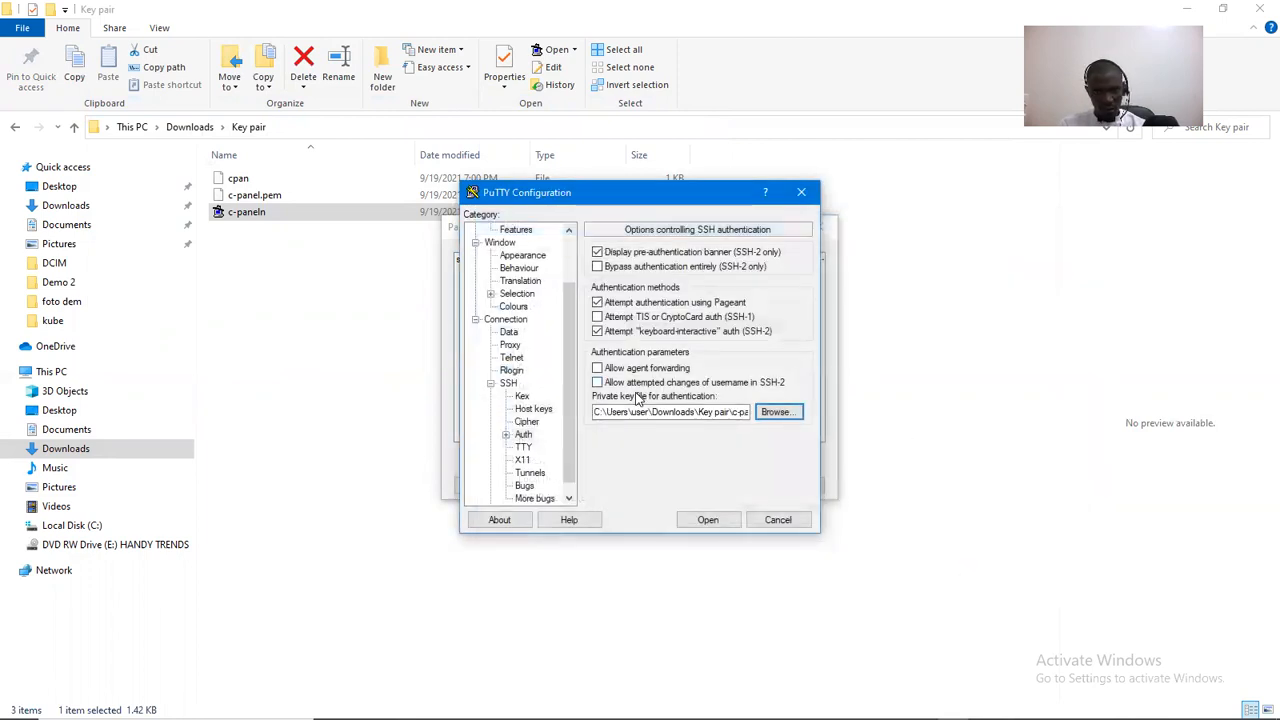
Step: Allow agent forwarding, open the bastion host session, trust and cache its host key, and maximize the terminal
left_click(597, 369)
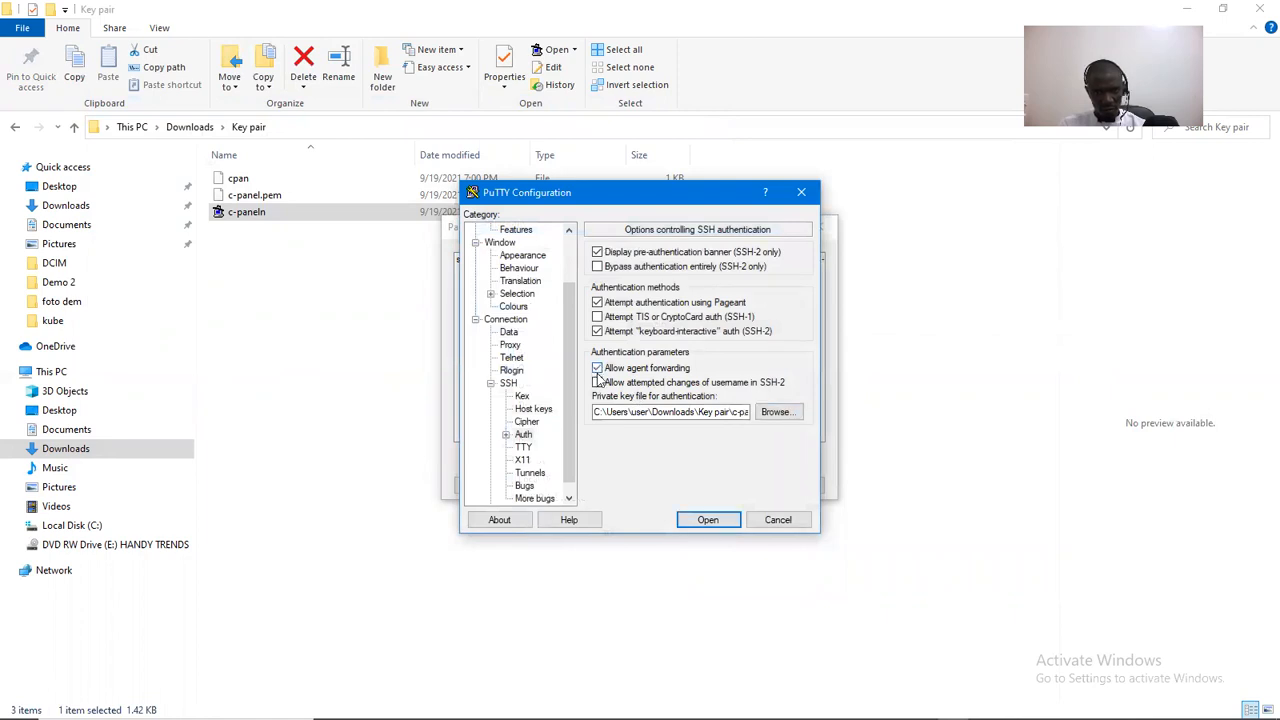
left_click(726, 520)
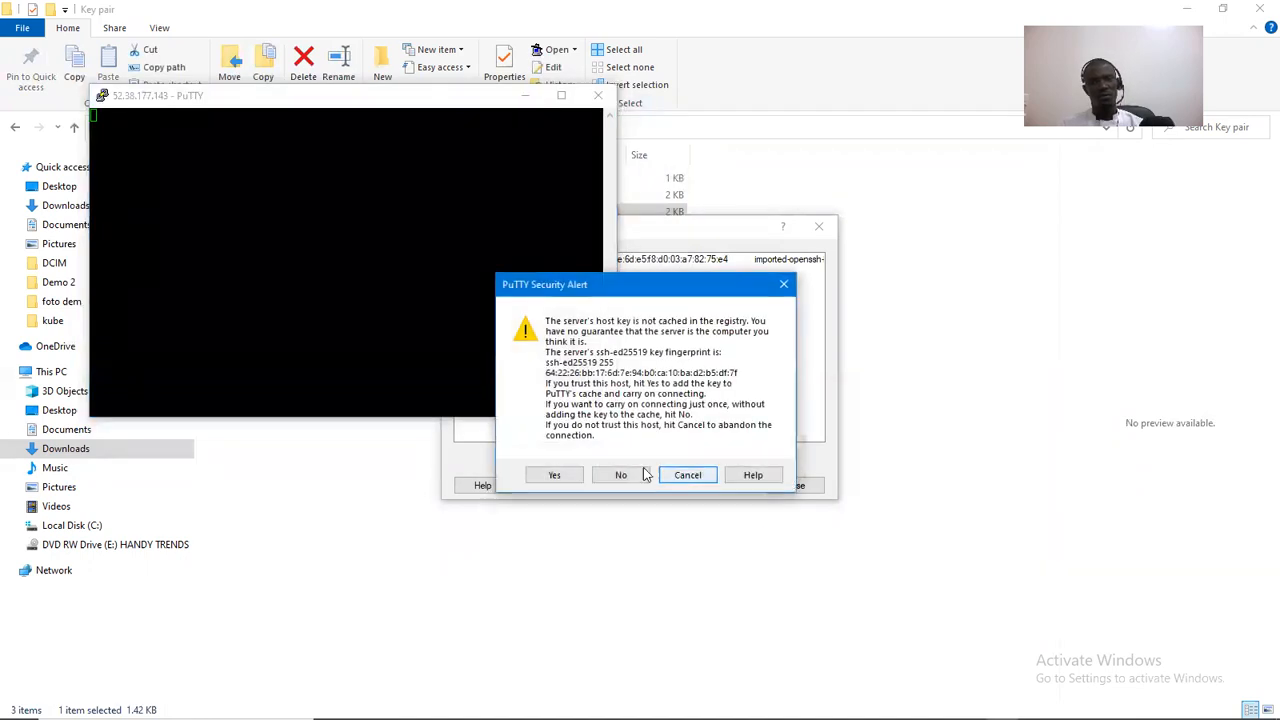
left_click(556, 476)
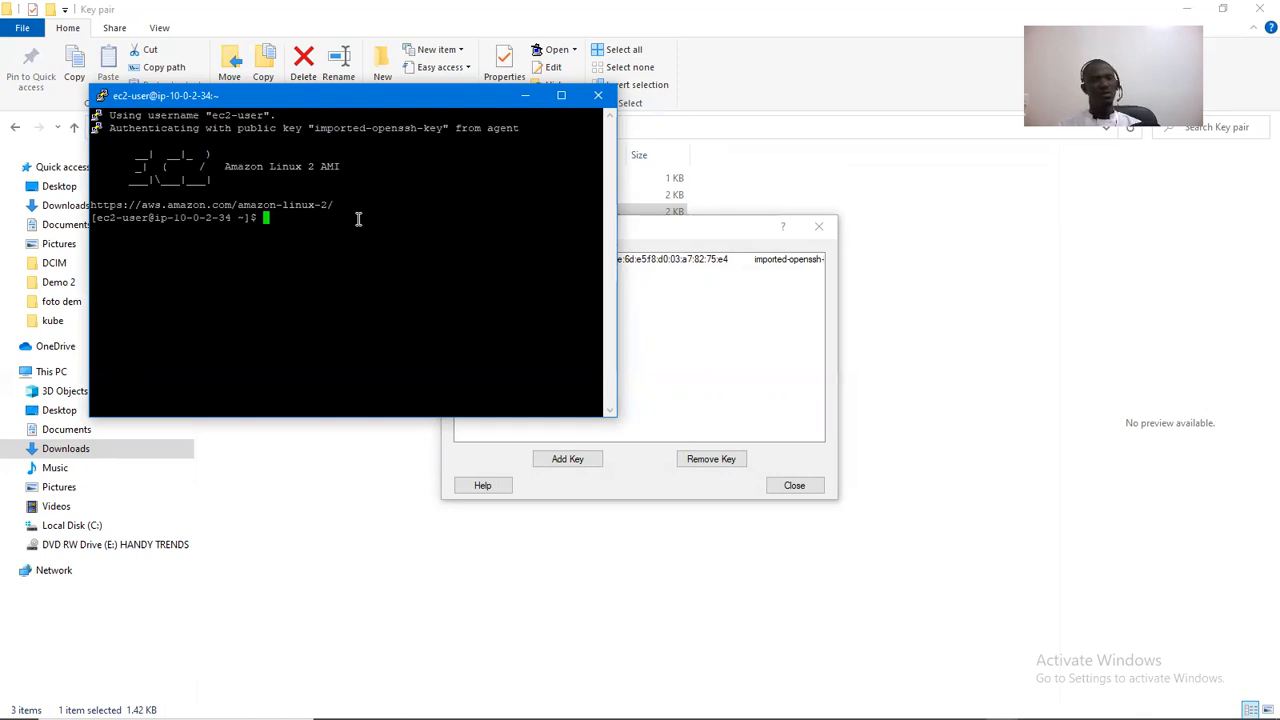
left_click(563, 101)
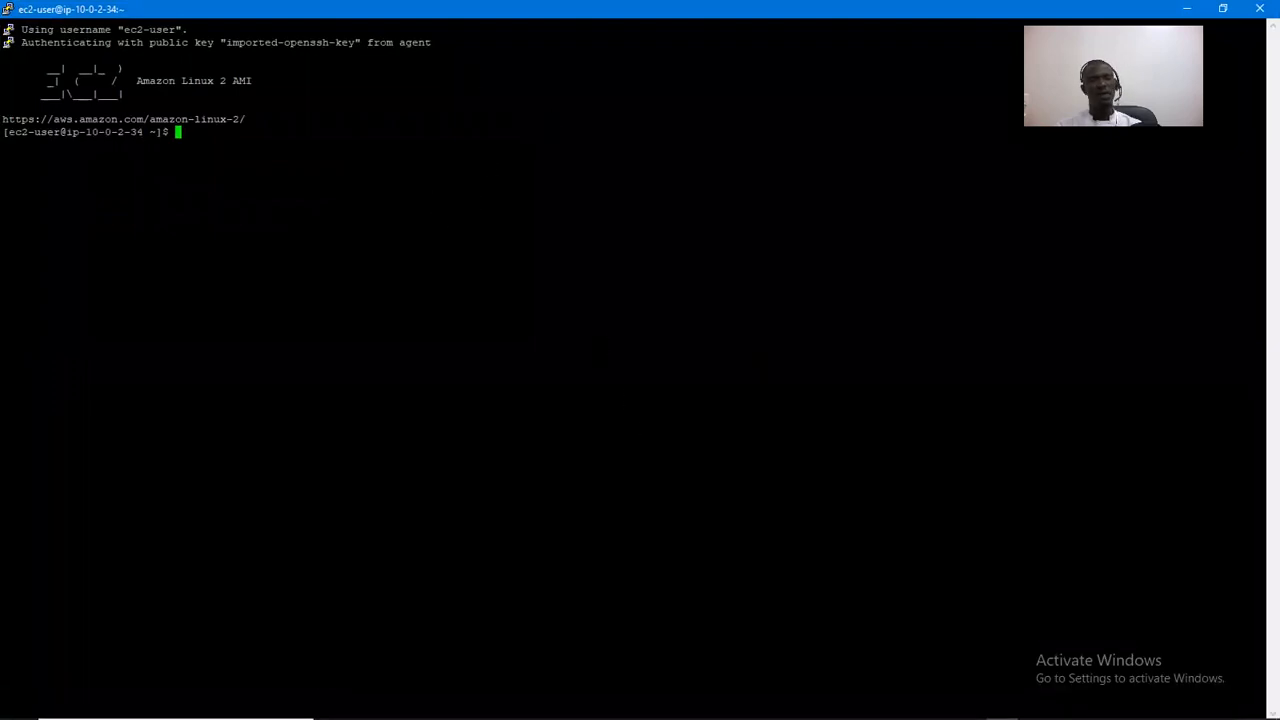
Step: Switch to the AWS console's EC2 instances, select only c-panel, and copy its private IPv4 address
left_click(842, 704)
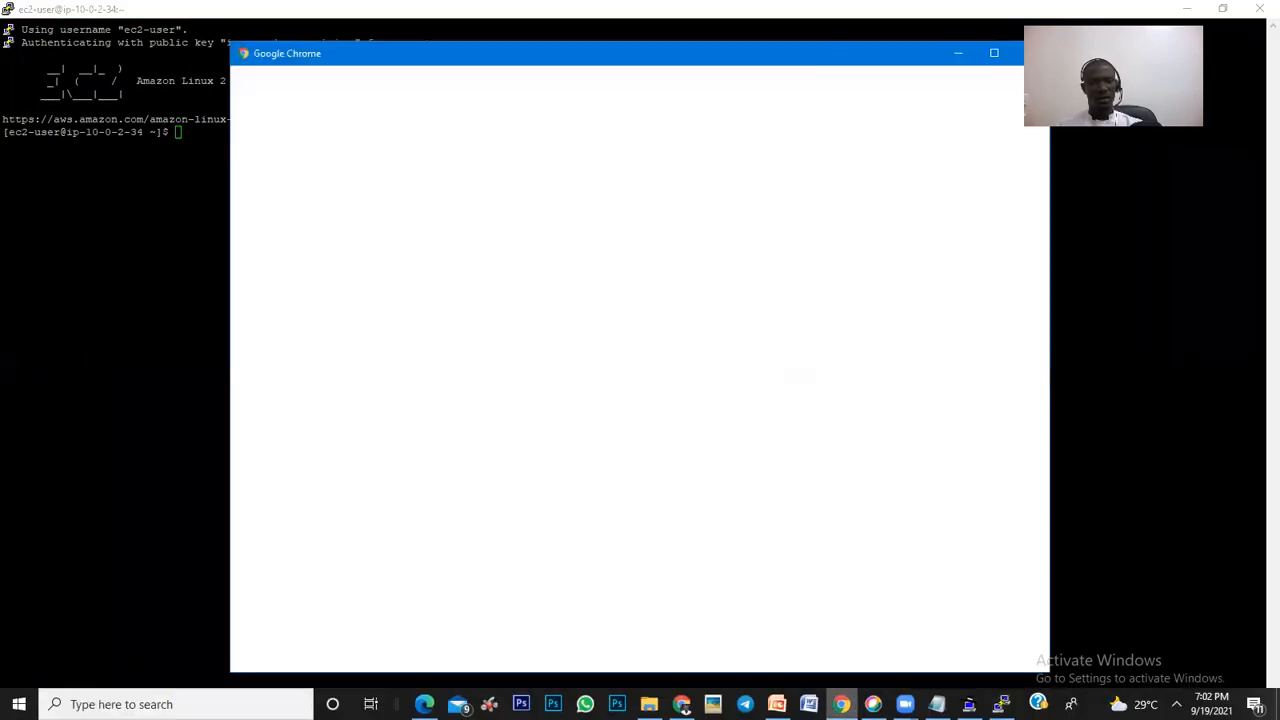
left_click(958, 53)
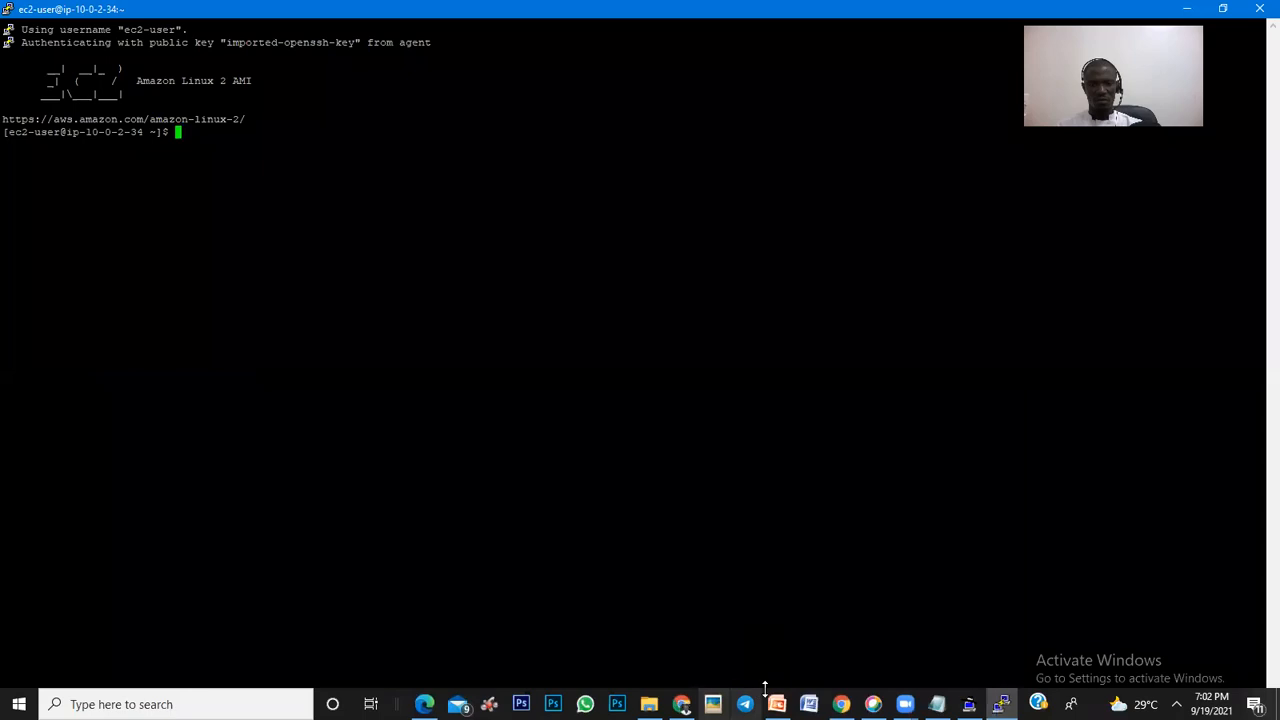
left_click(682, 705)
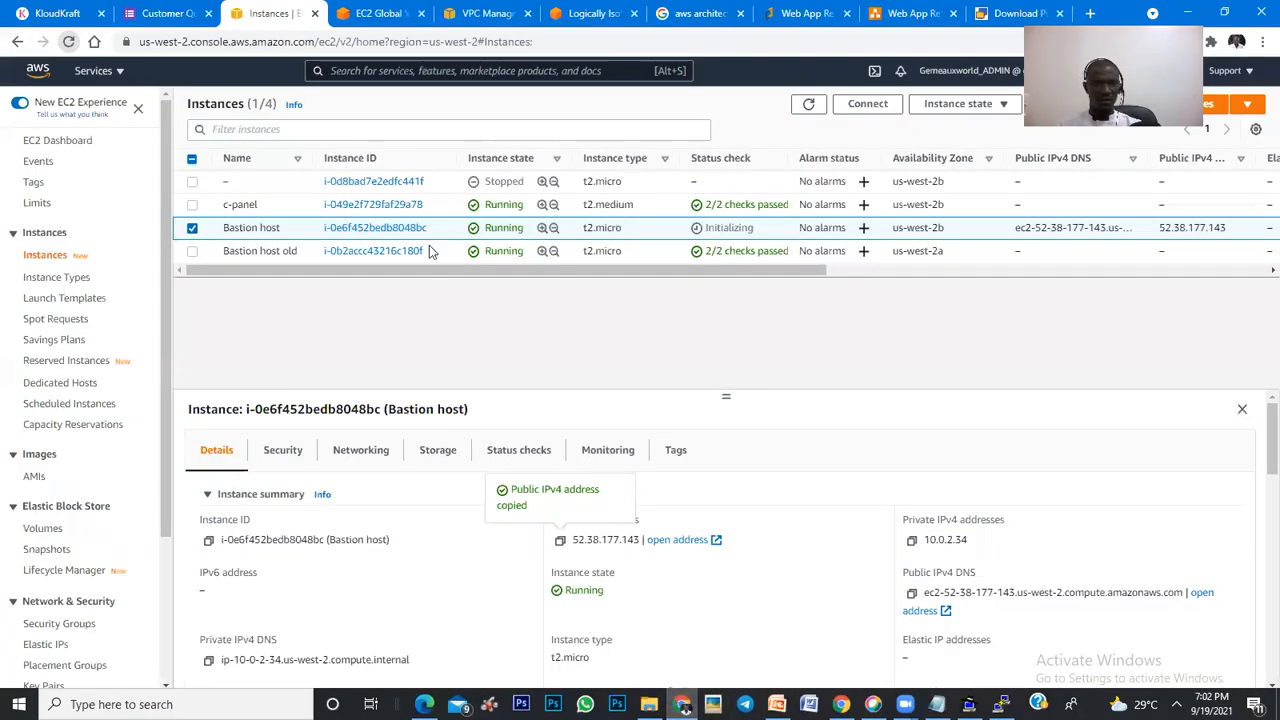
left_click(192, 204)
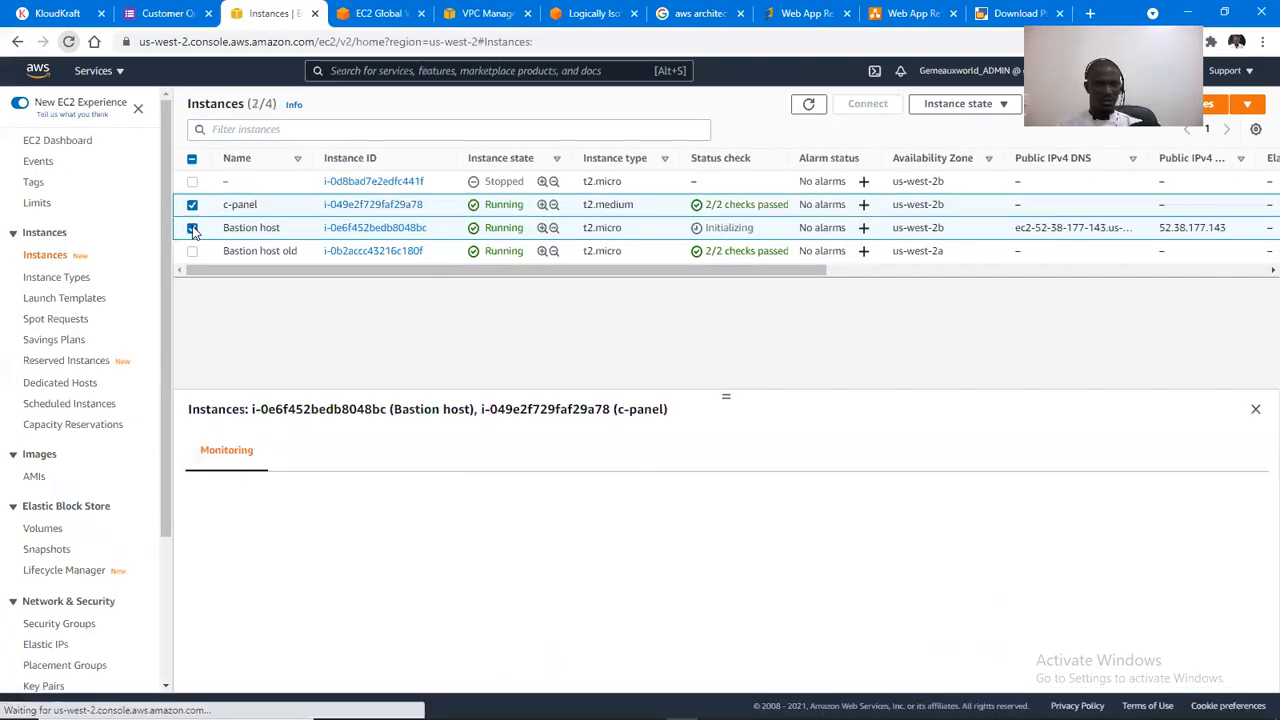
left_click(192, 227)
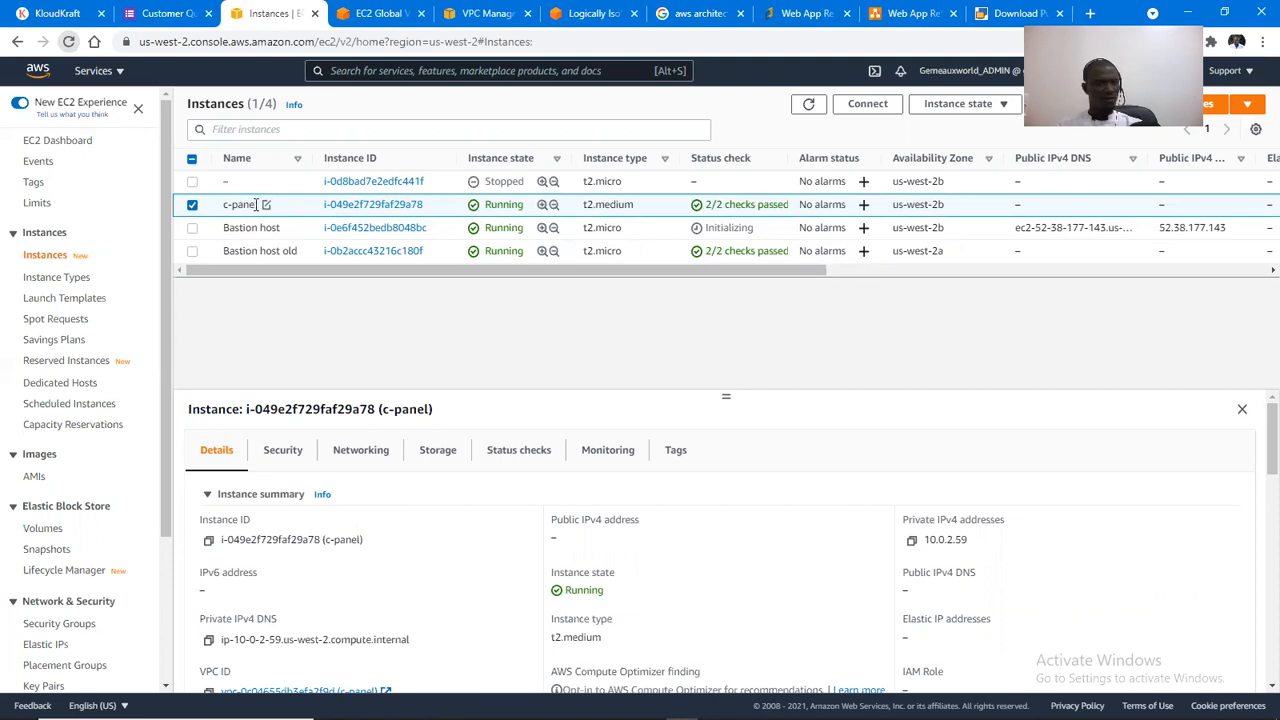
left_click(911, 542)
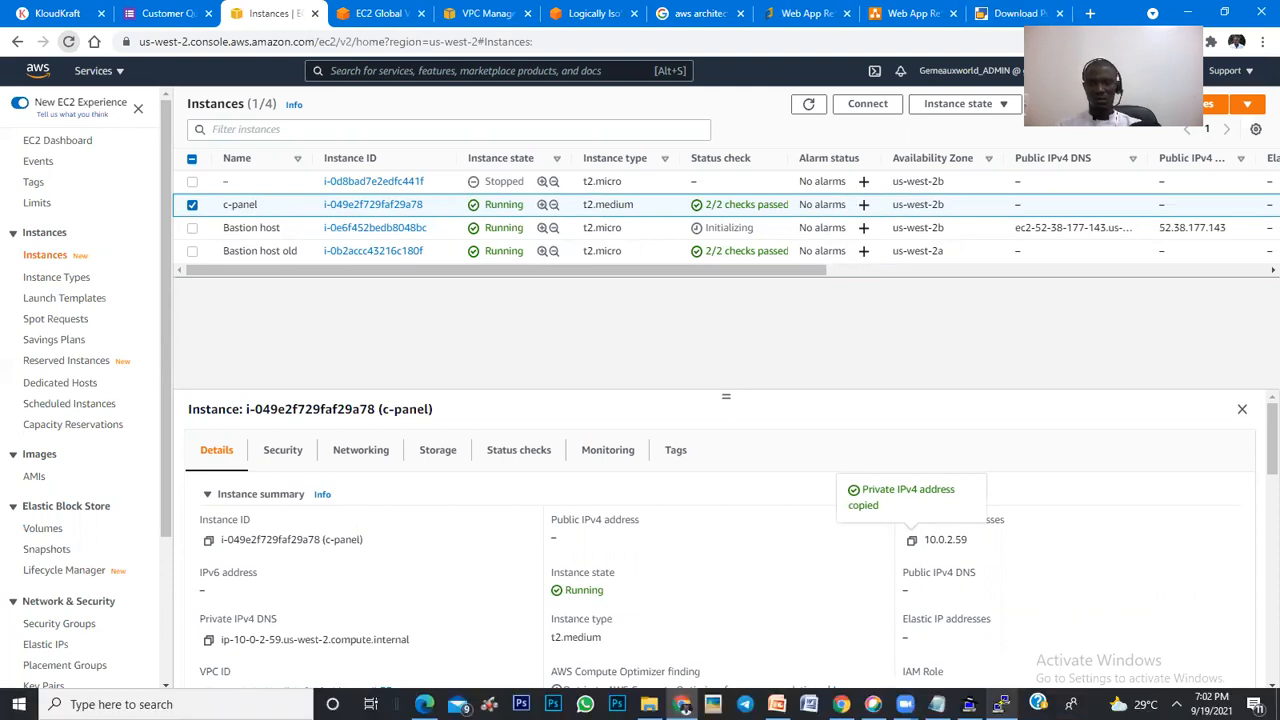
Step: Return to the bastion host's PuTTY terminal, paste the copied private address at the prompt, and put ssh before it
left_click(1002, 704)
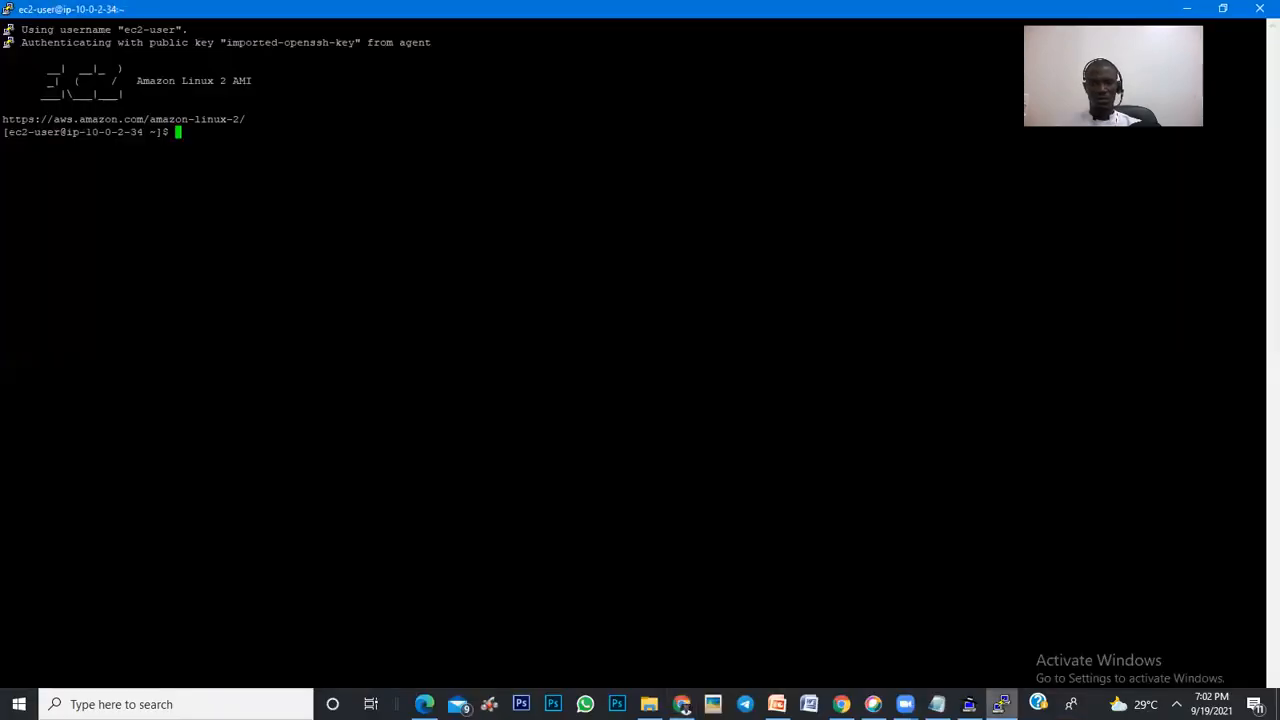
right_click(451, 182)
key("BackSpace")
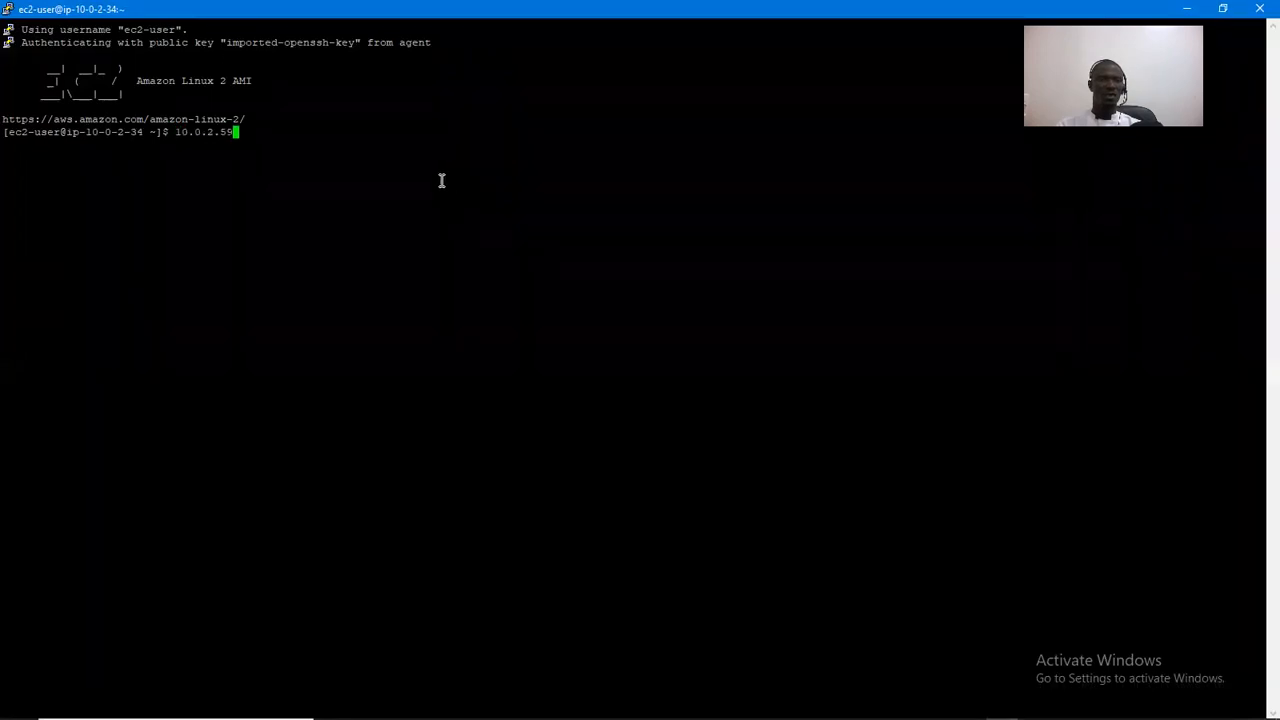
type("9")
key("Home")
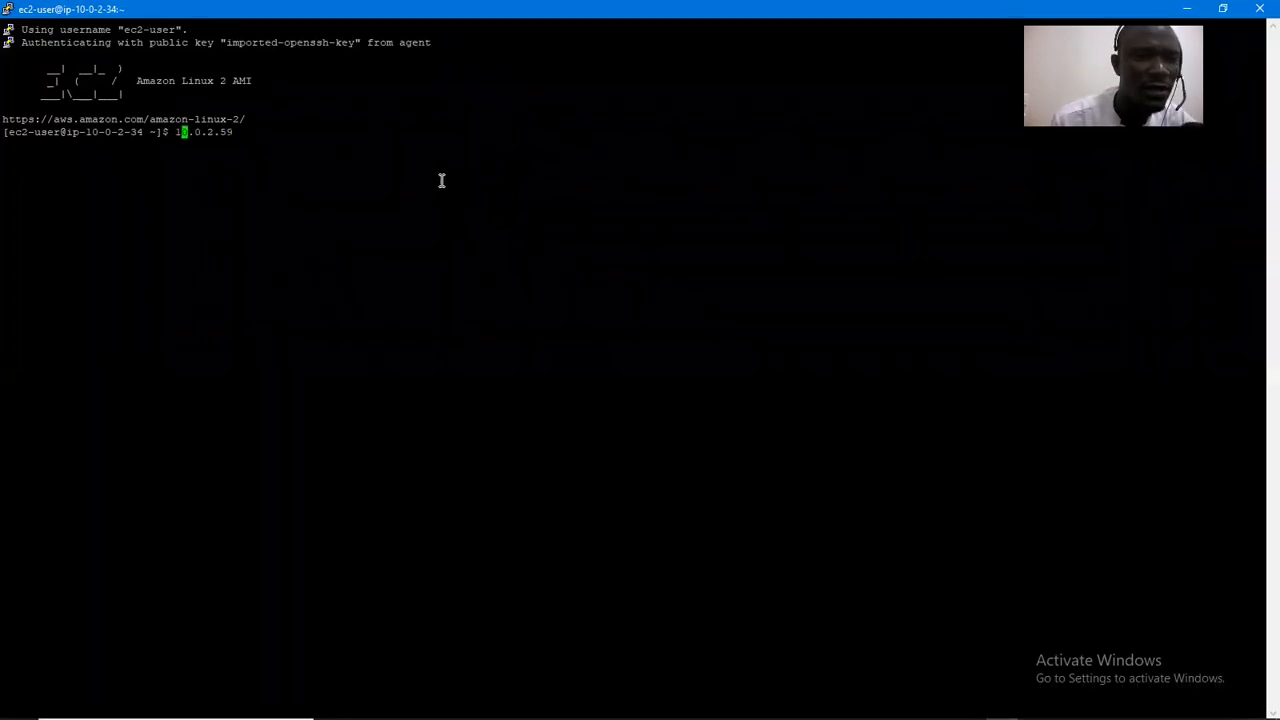
type("ssh")
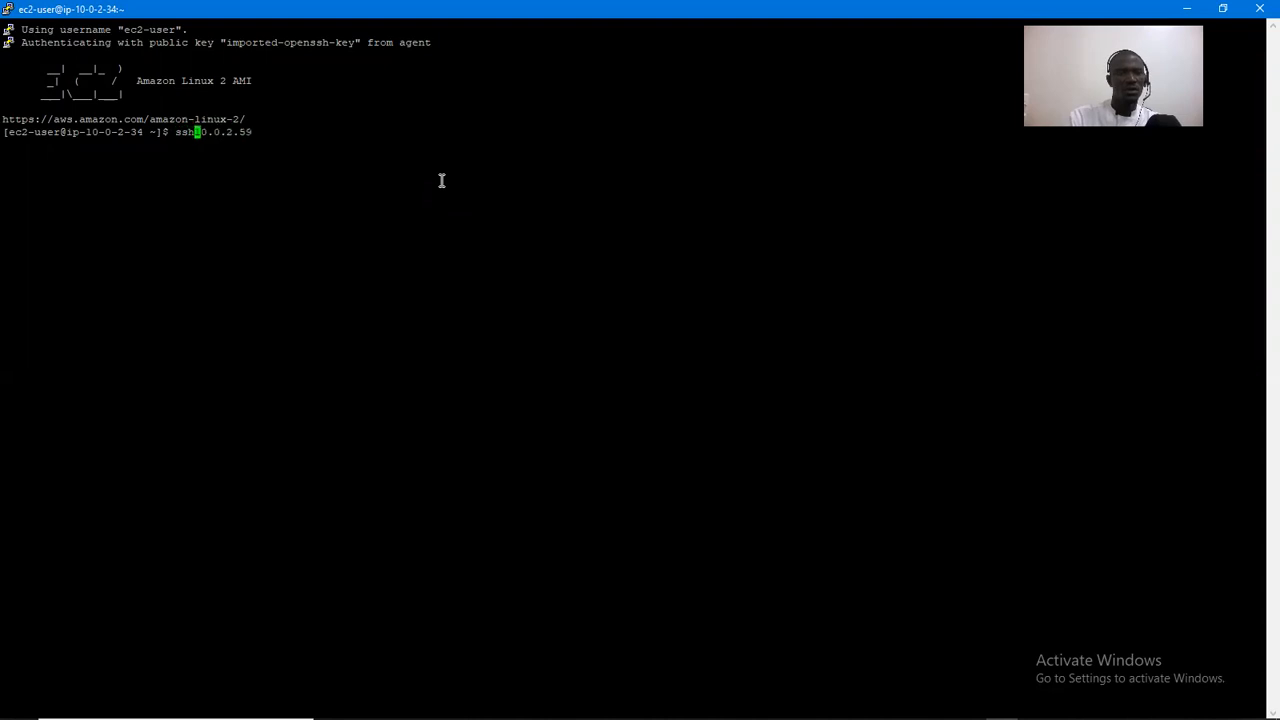
type(" -i")
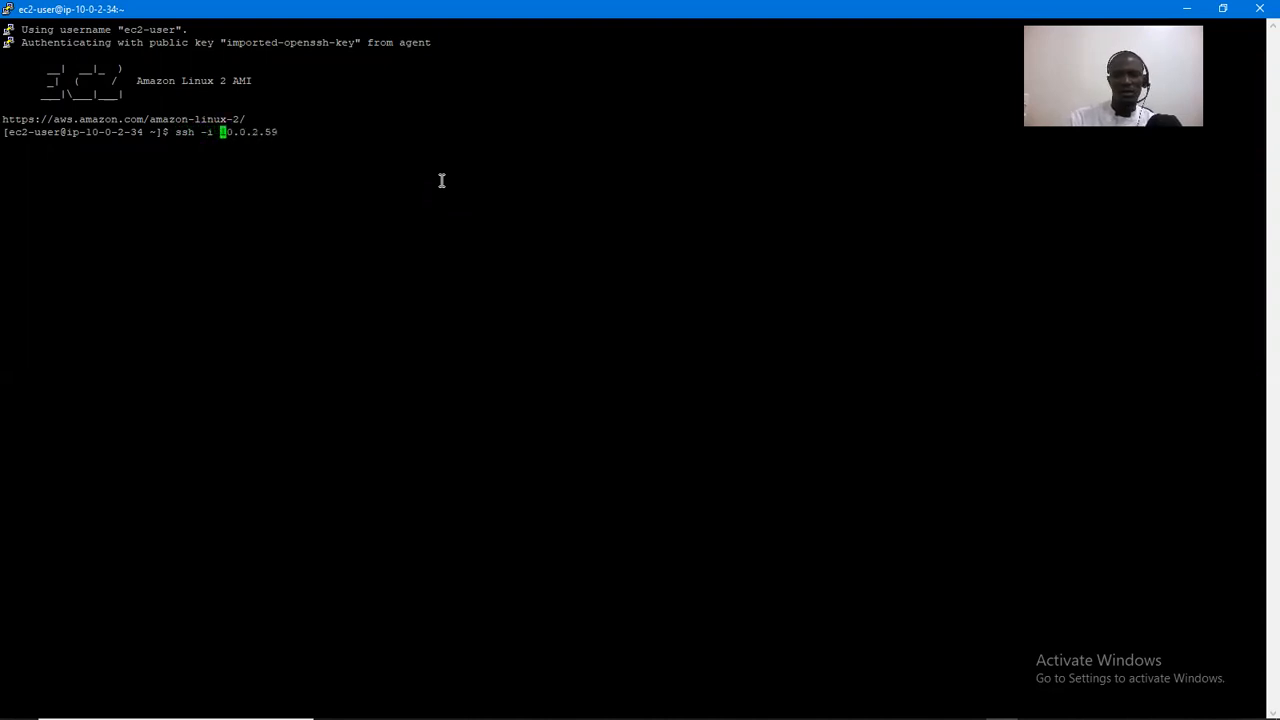
key("BackSpace")
key("BackSpace")
key("BackSpace")
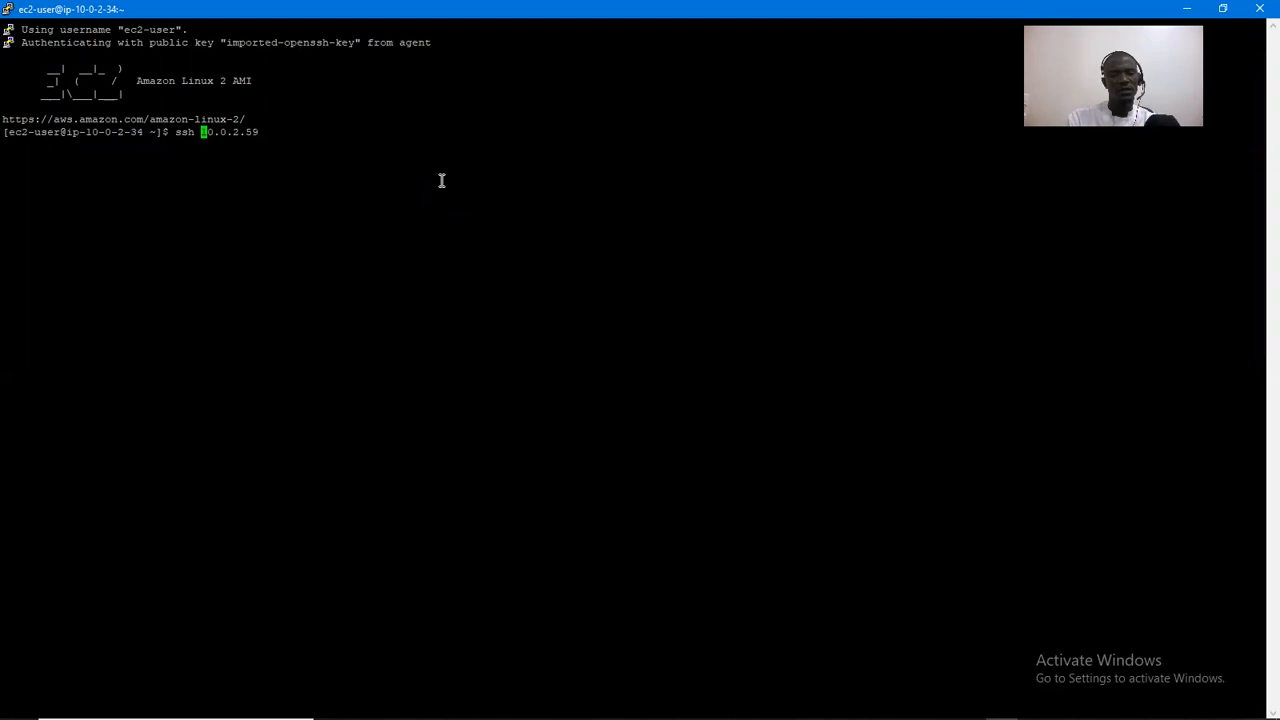
type("ec")
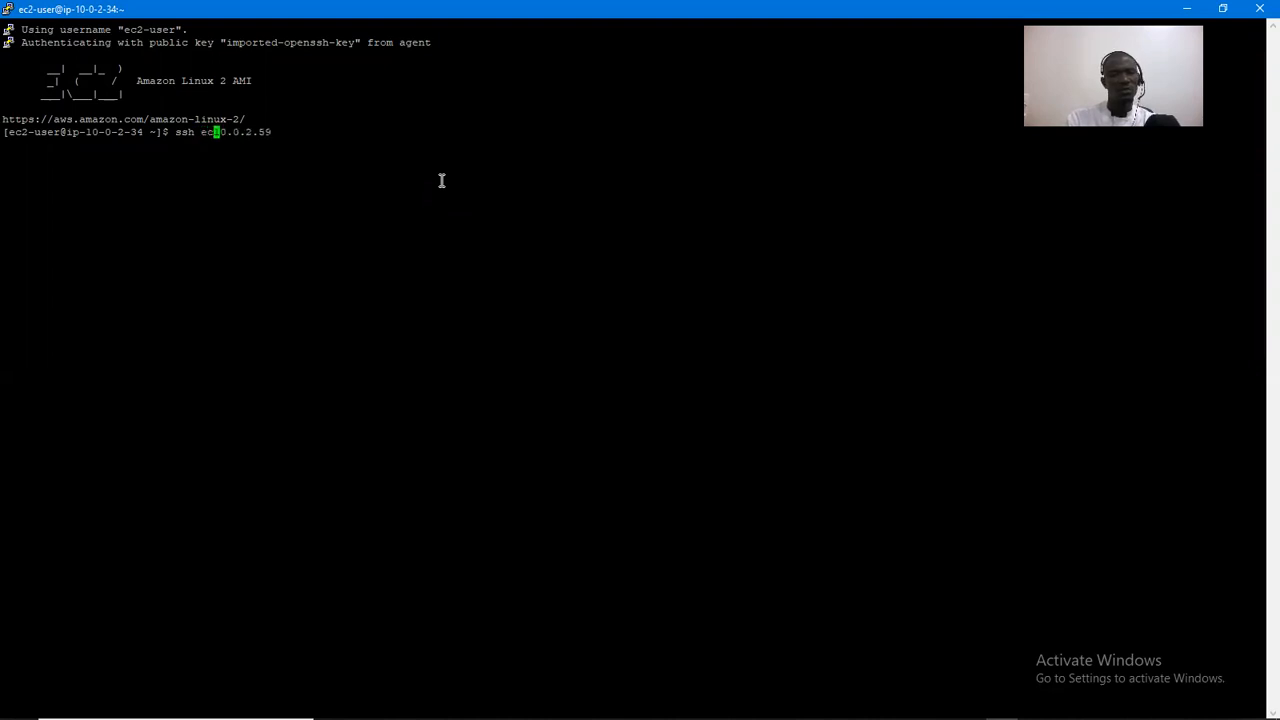
type("2-user@")
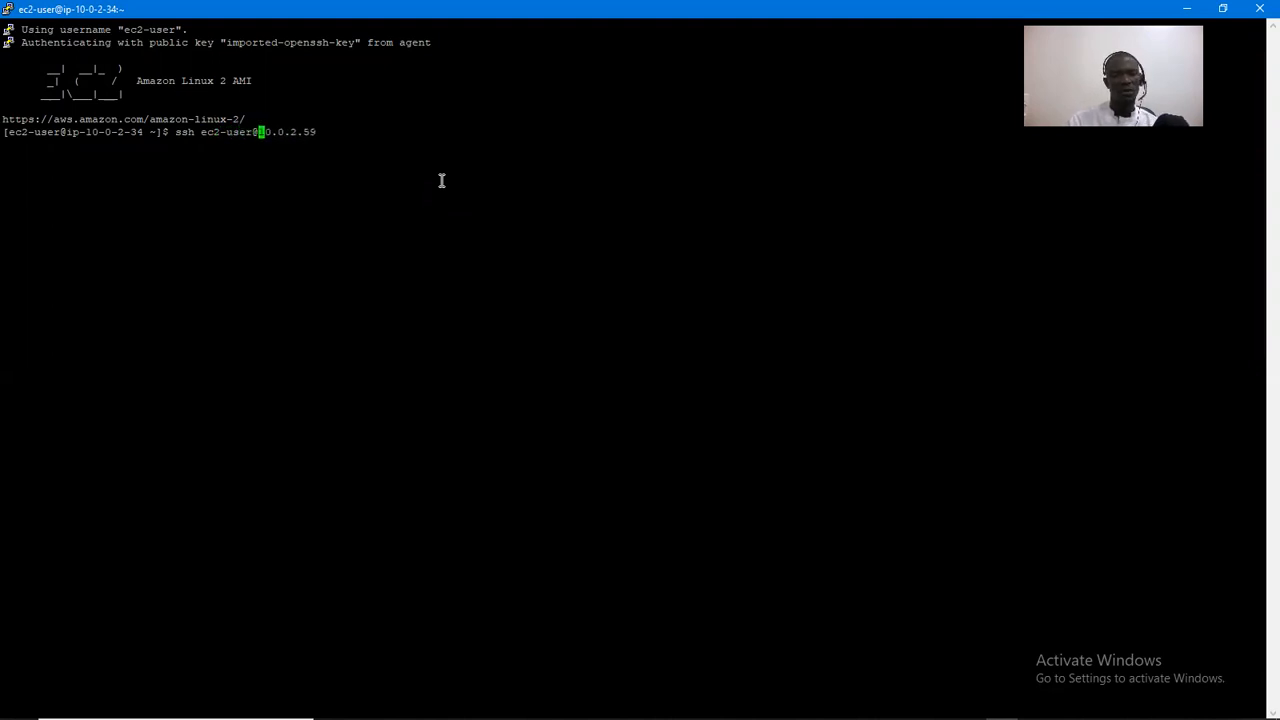
key("Return")
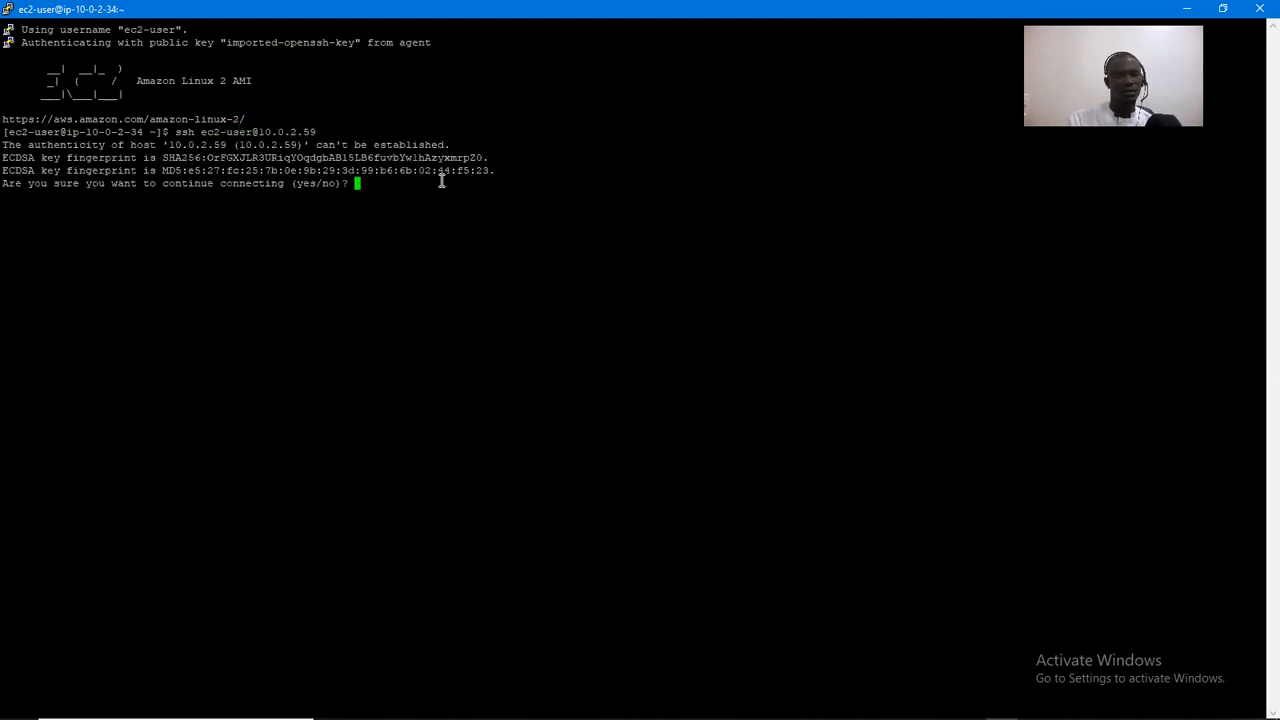
type("yes")
key("Return")
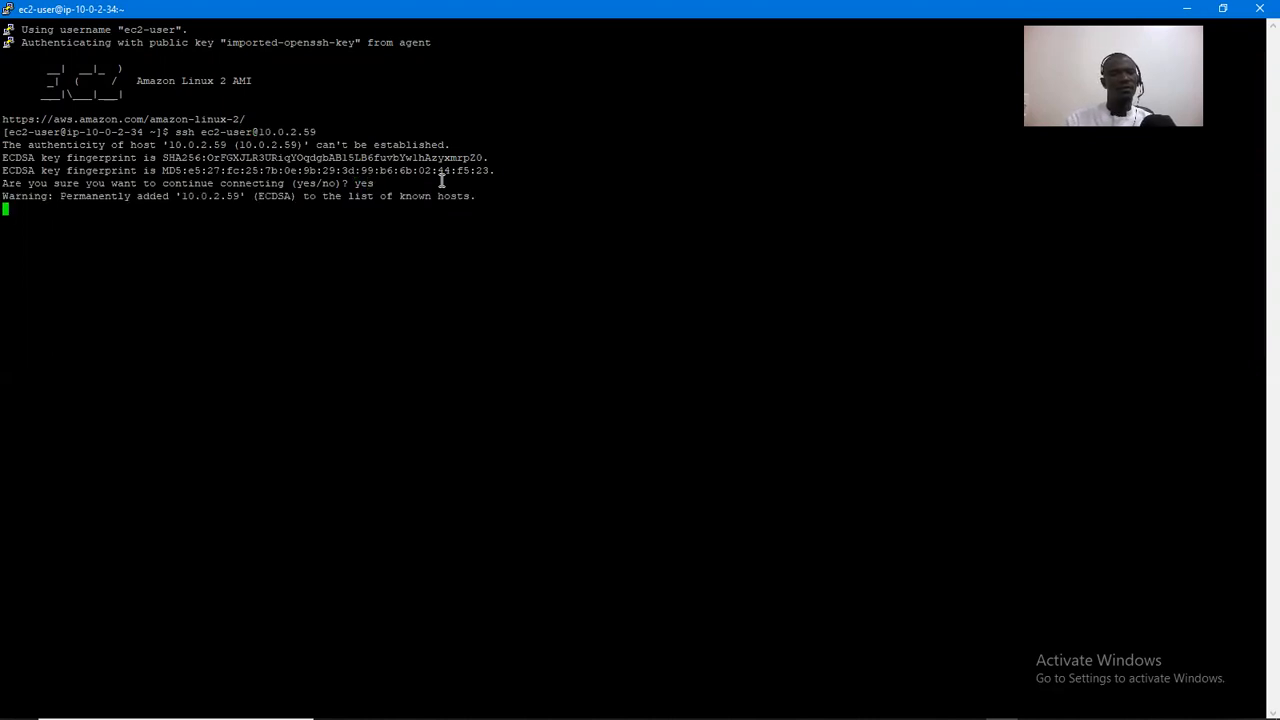
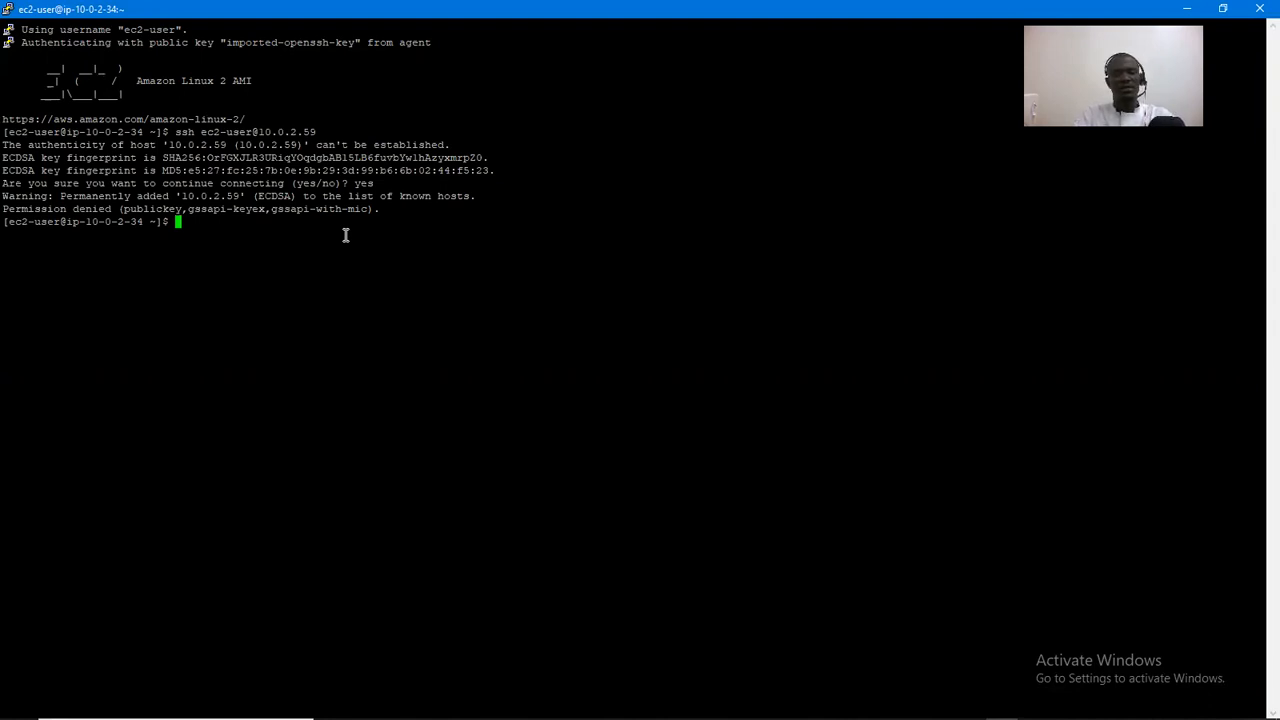
Step: Try yum update -y on the bastion host, and run sudo yum update
type("yum")
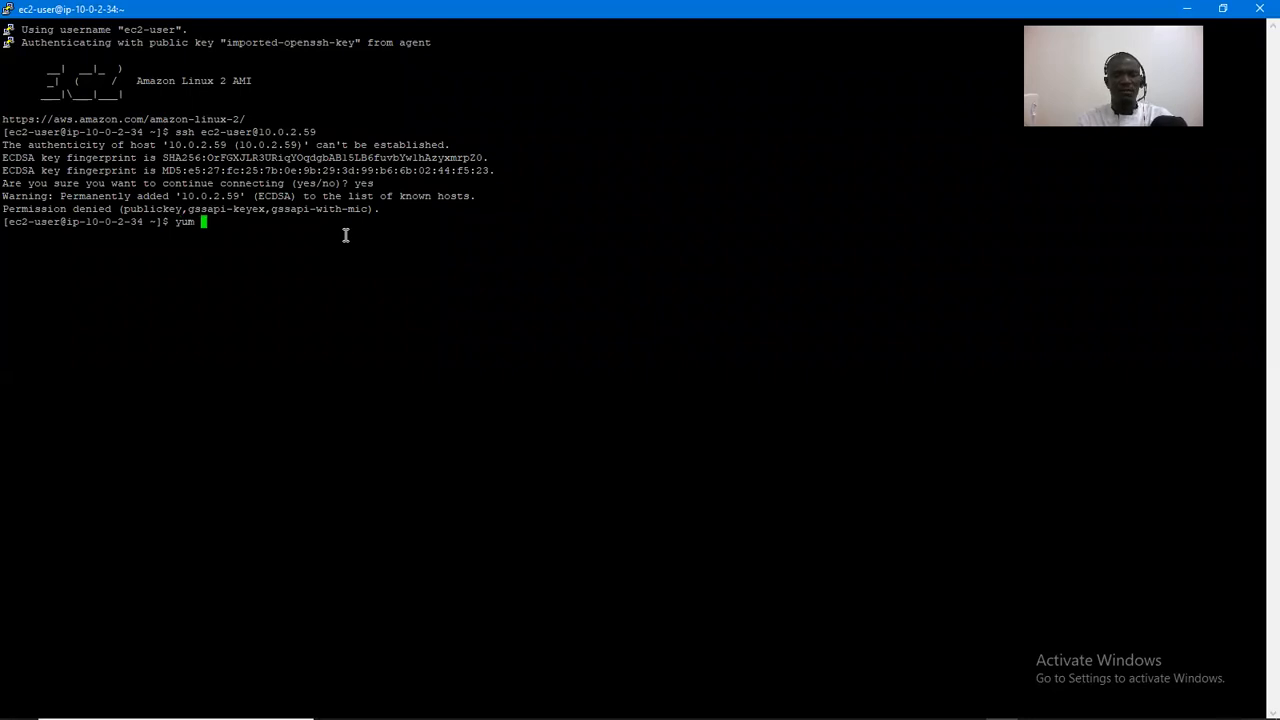
type("updat")
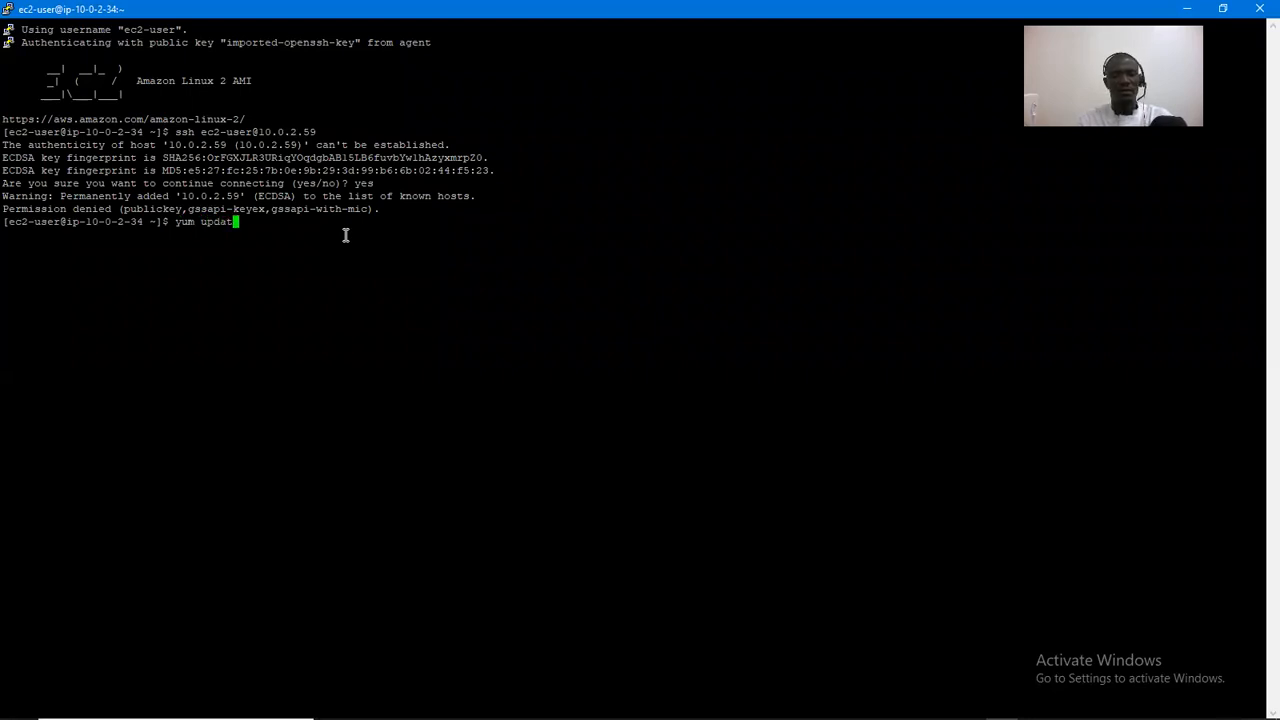
type("e -y")
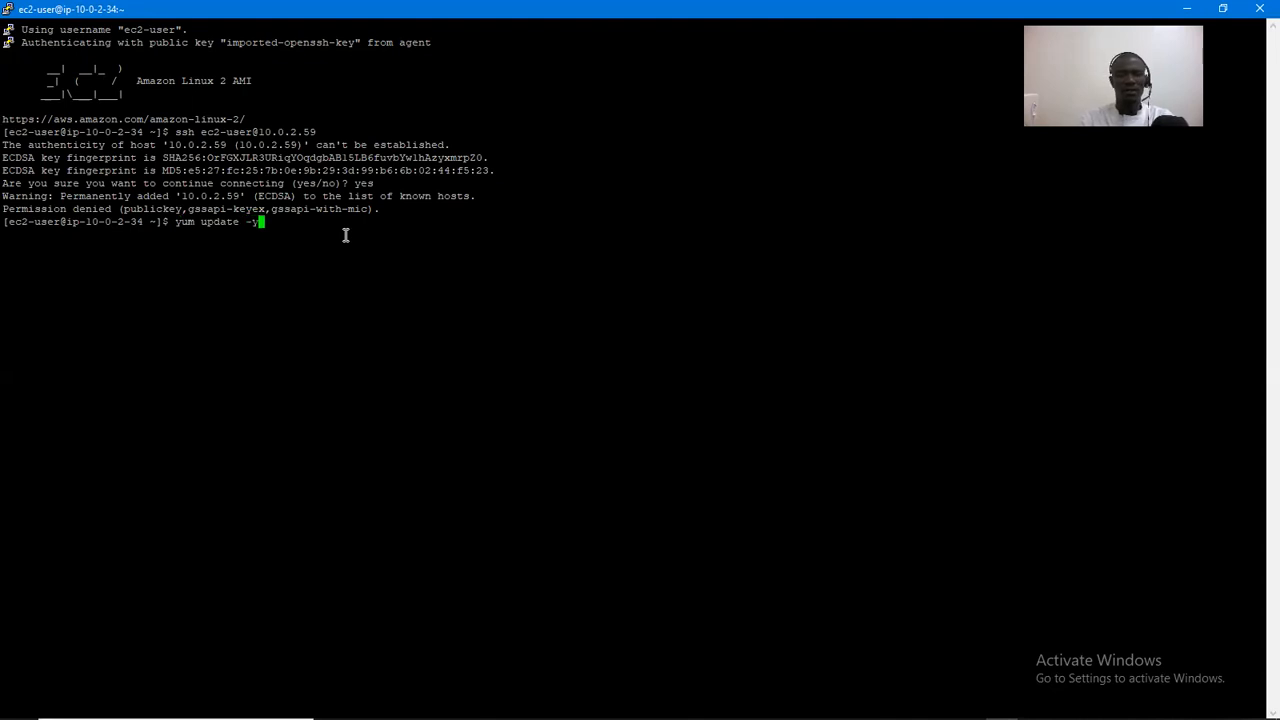
key("Return")
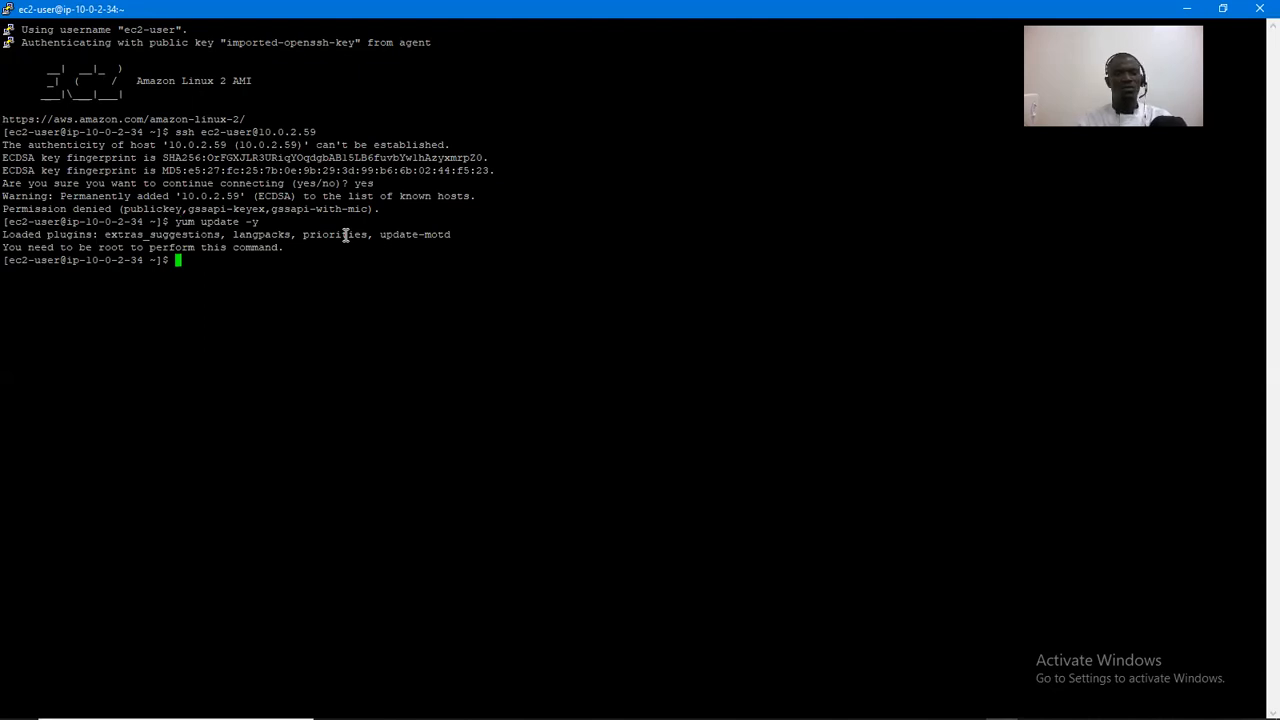
type("sudo yum update")
key("Return")
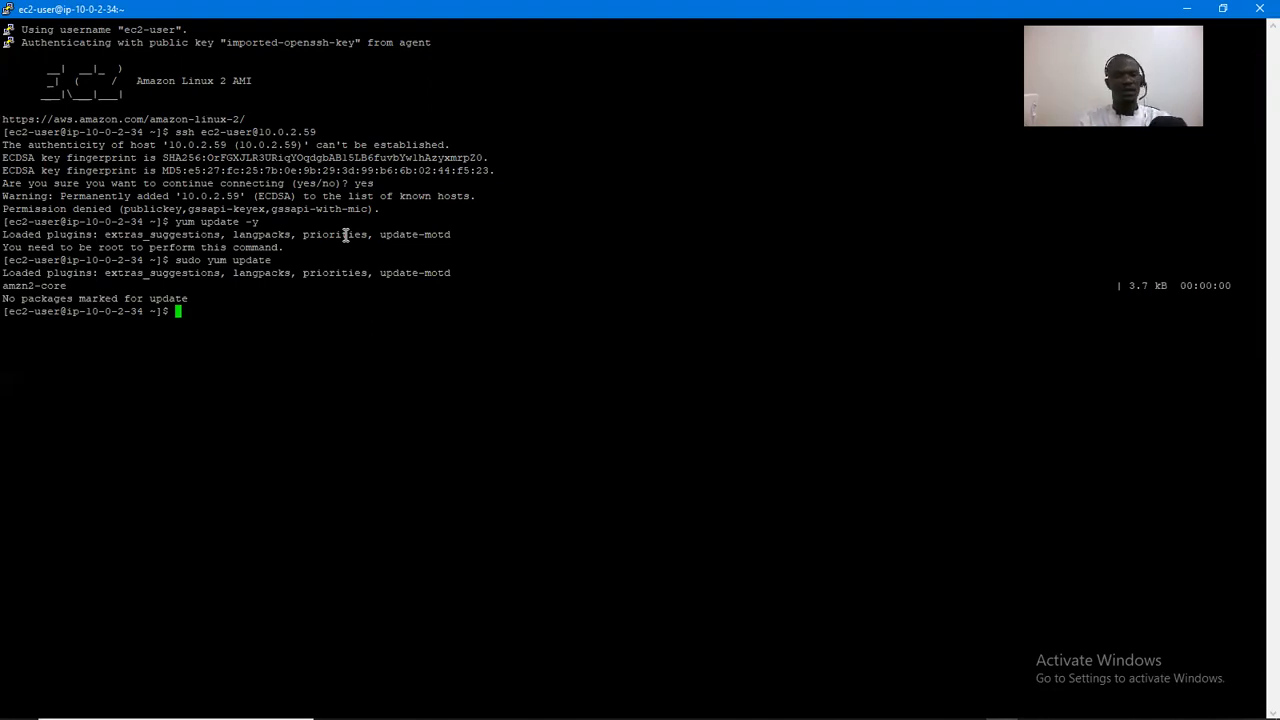
Step: Test the bastion host's internet connection by pinging google.com, stop the ping, and clear the terminal
type("pin")
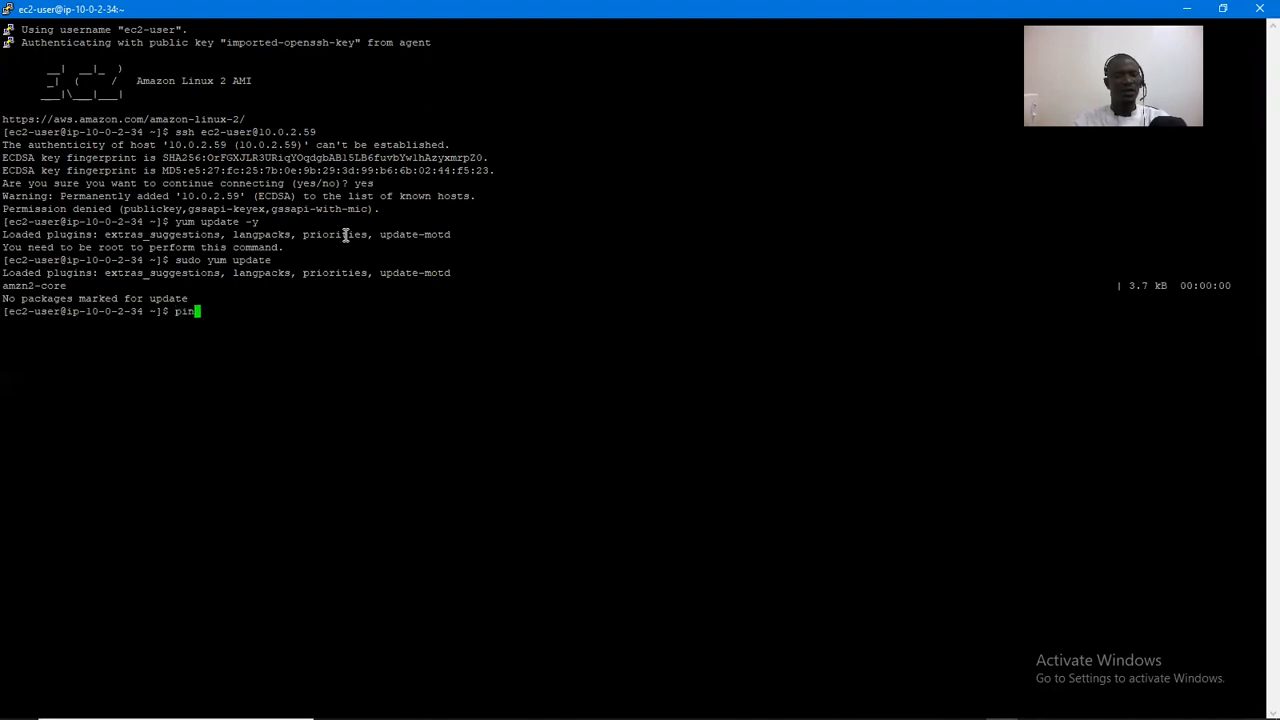
type("g go")
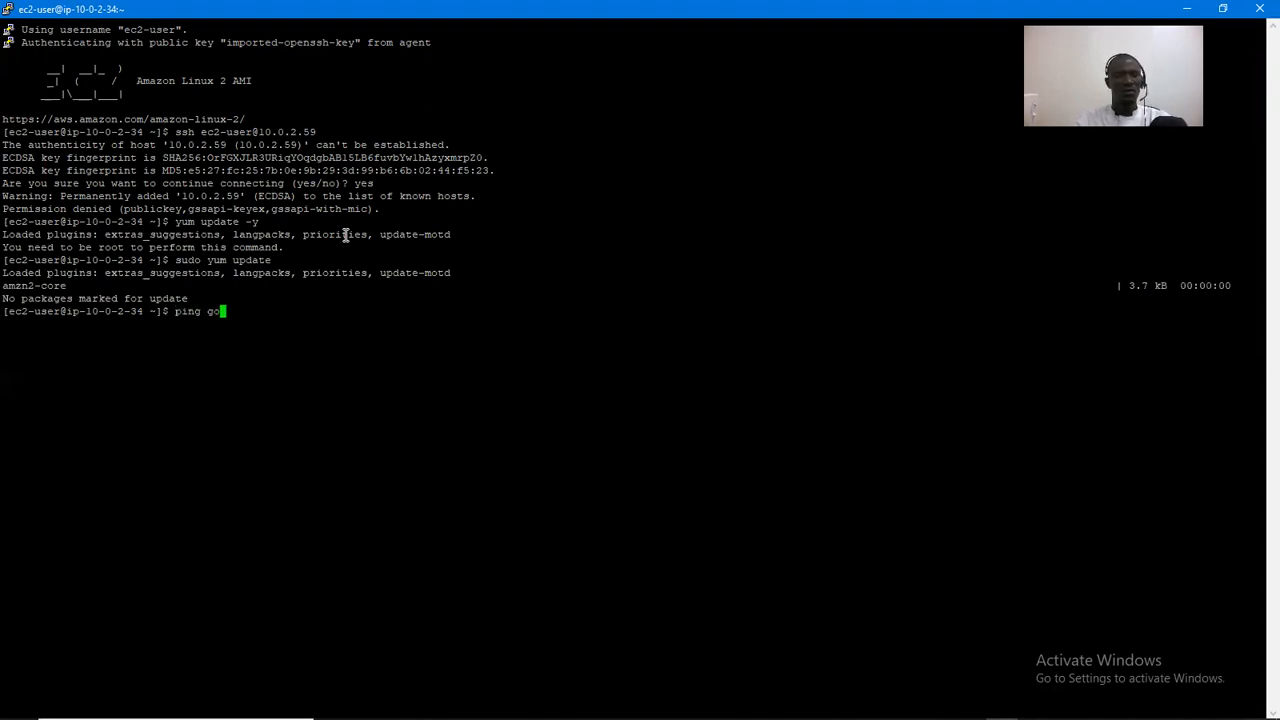
type("ogl")
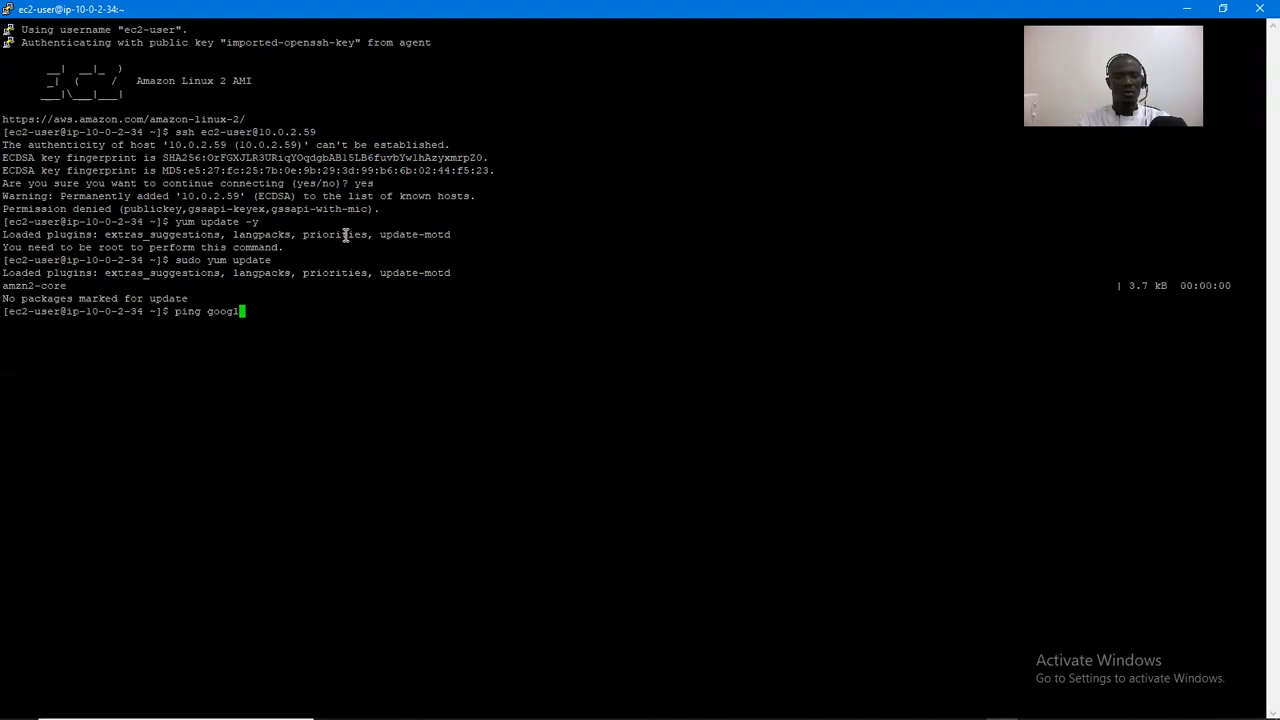
type("e.com")
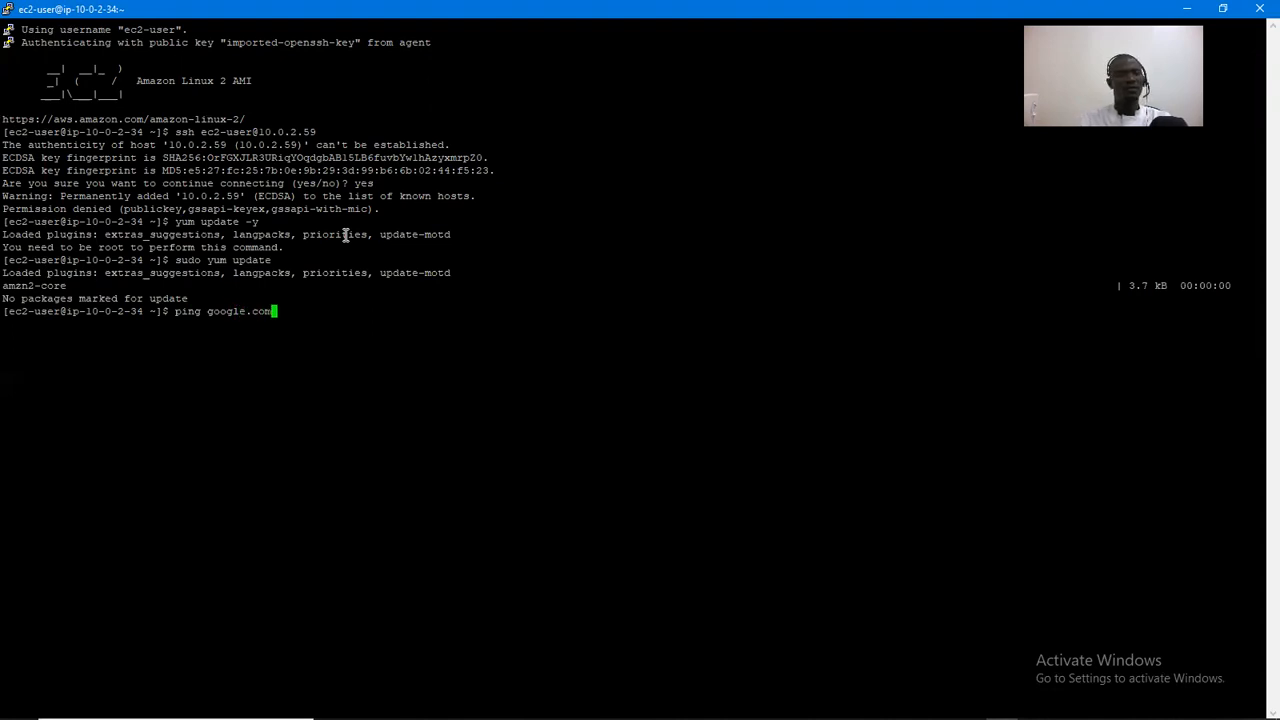
key("Return")
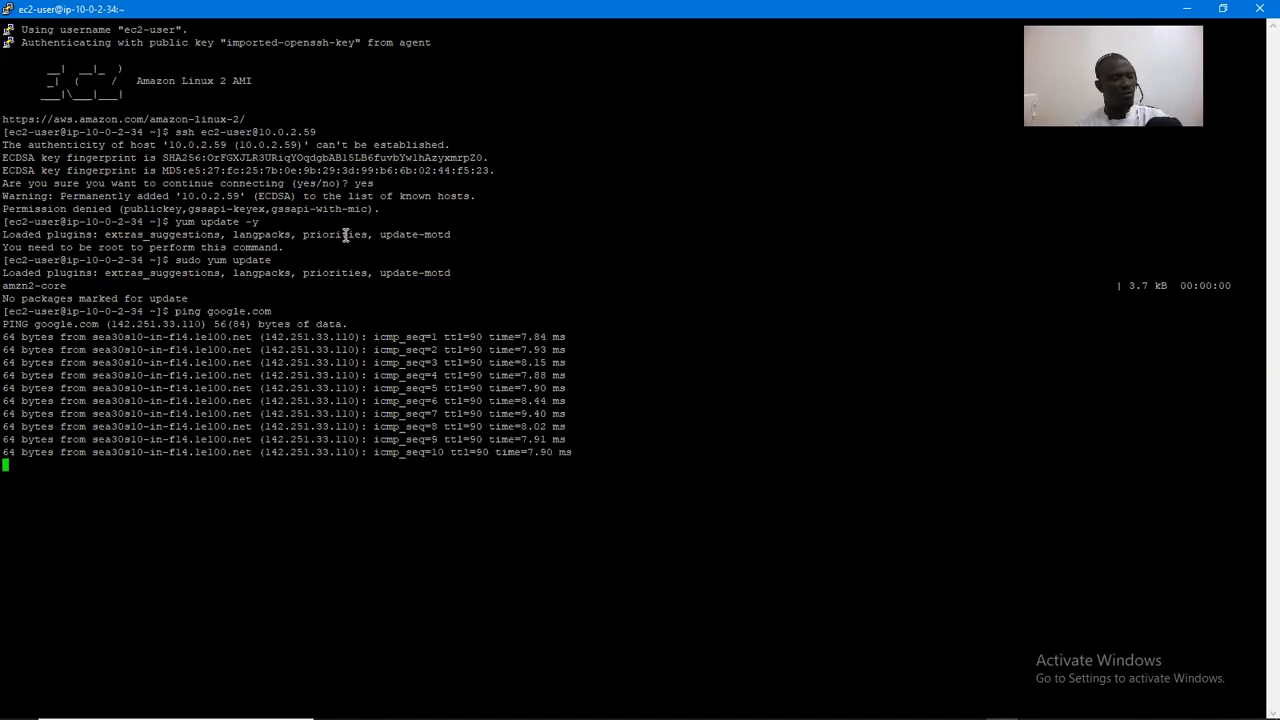
key("ctrl+c")
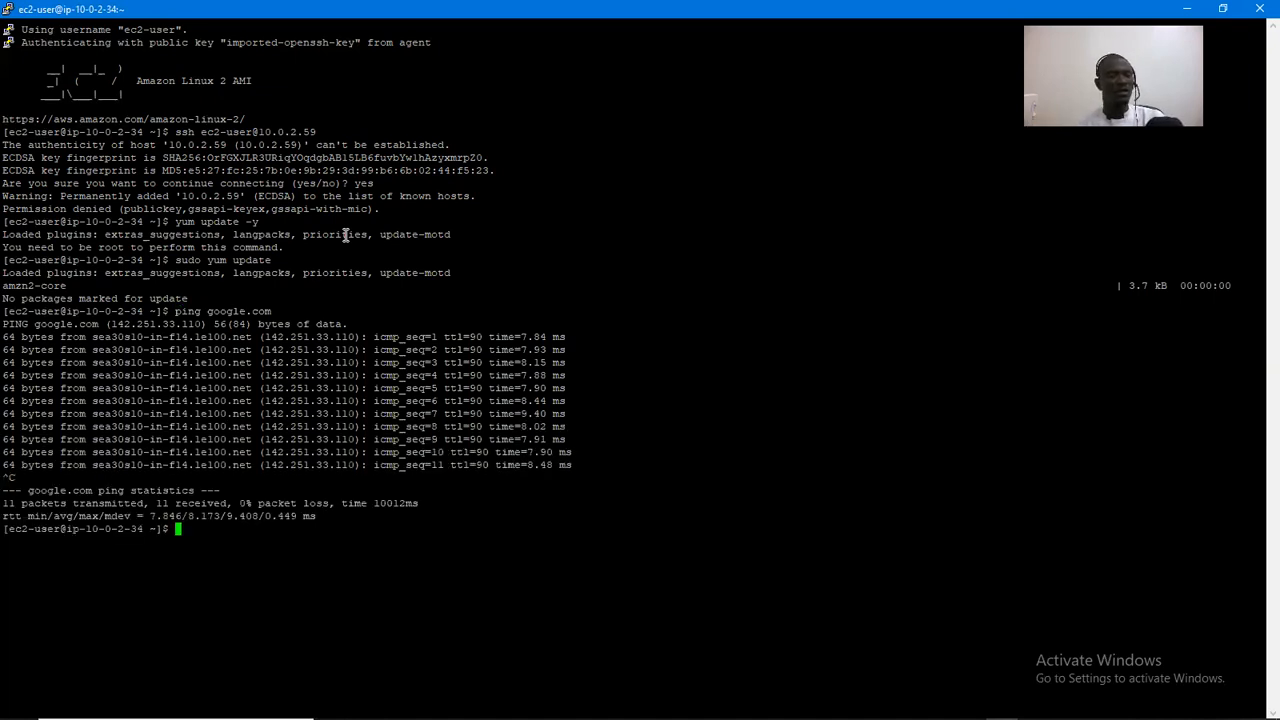
type("clear")
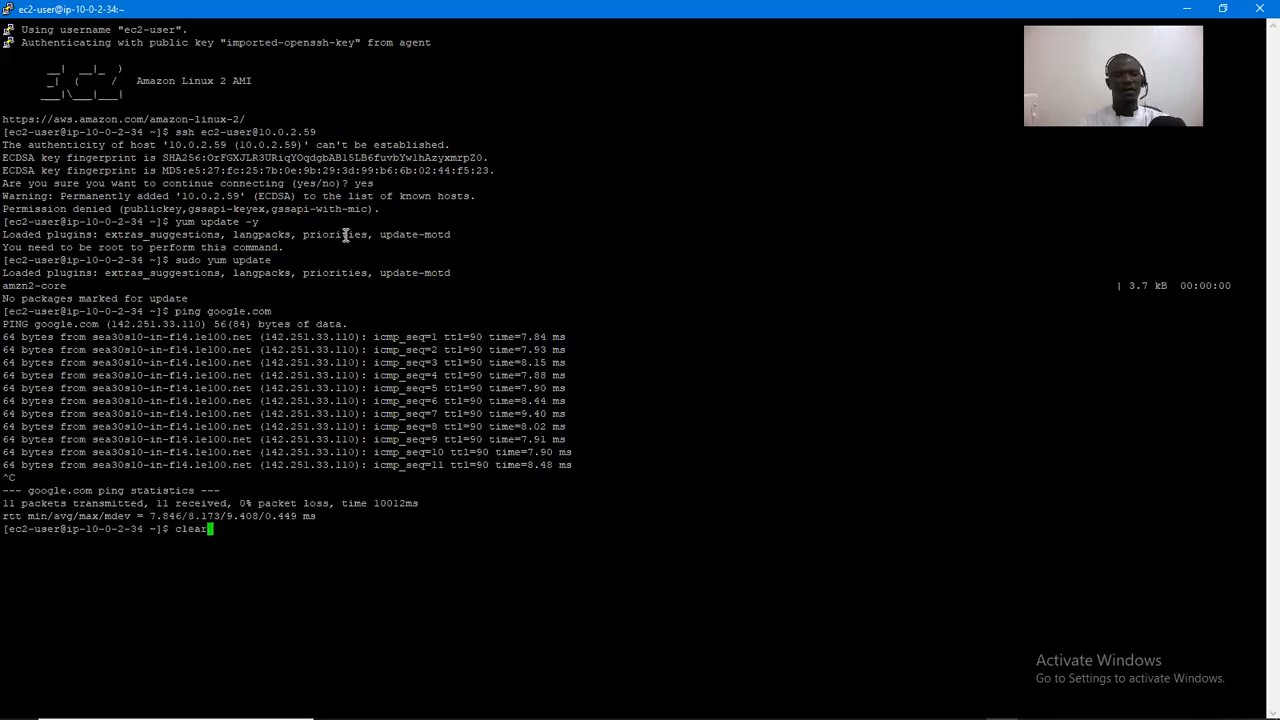
key("Return")
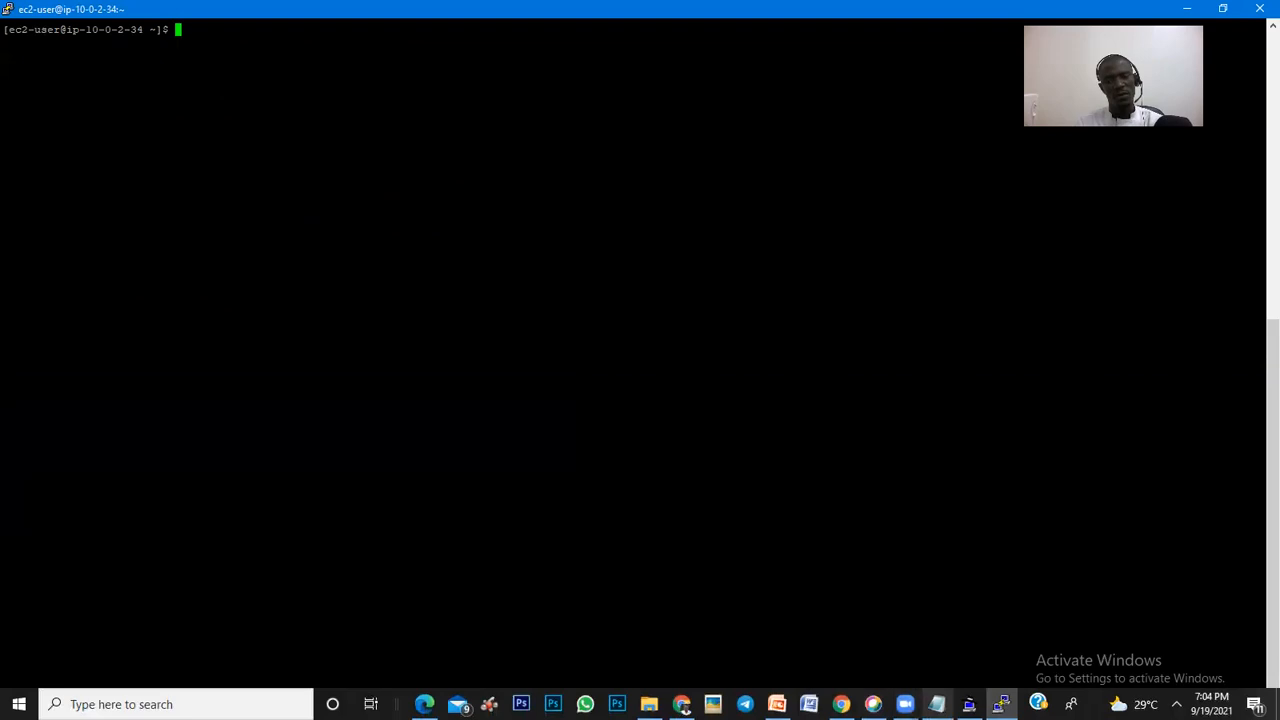
Step: Copy yum install perl from the cpanel install notes in Notepad and try running it in the bastion host's PuTTY terminal
left_click(936, 704)
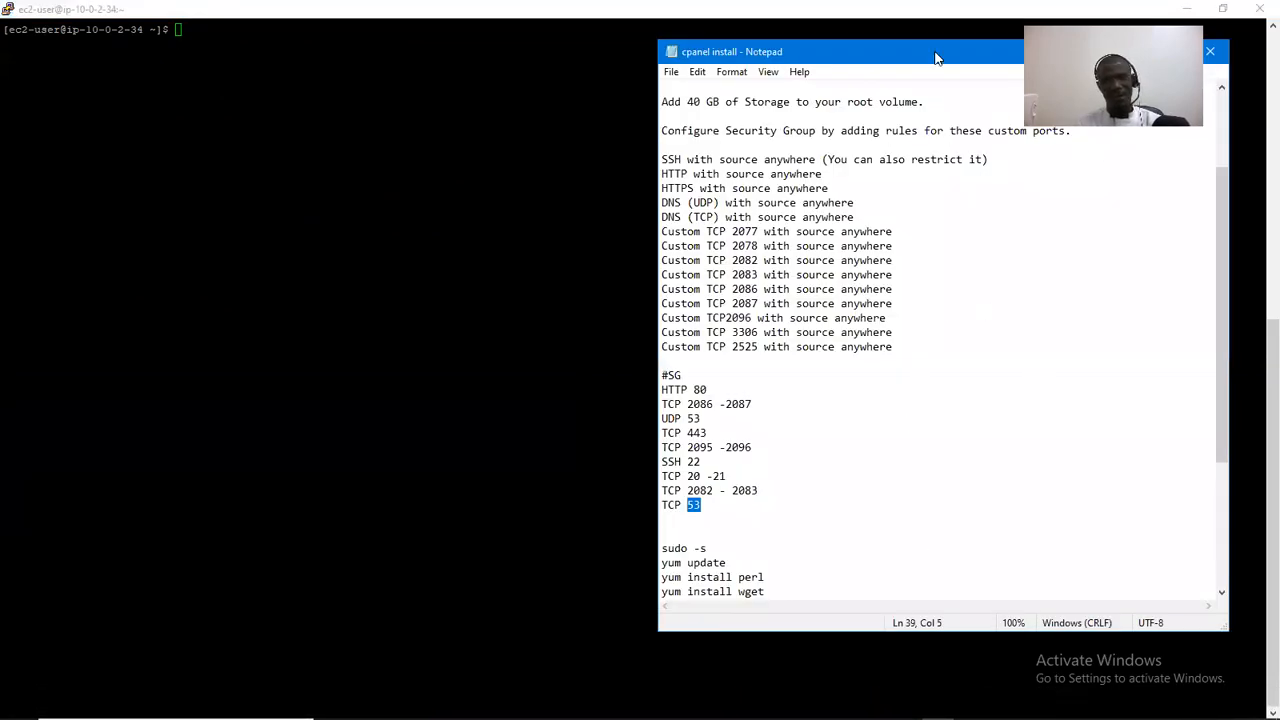
left_click_drag(934, 51, 855, 59)
left_click_drag(1141, 303, 1141, 218)
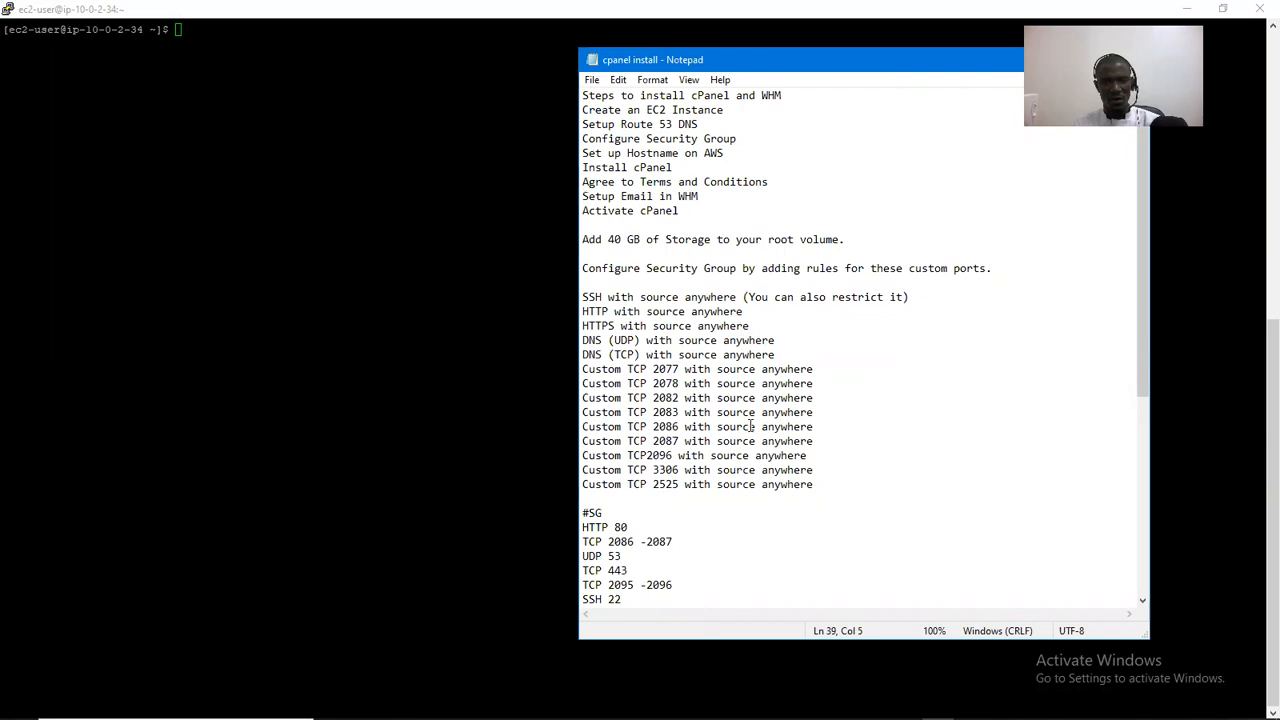
left_click_drag(1141, 341, 1138, 557)
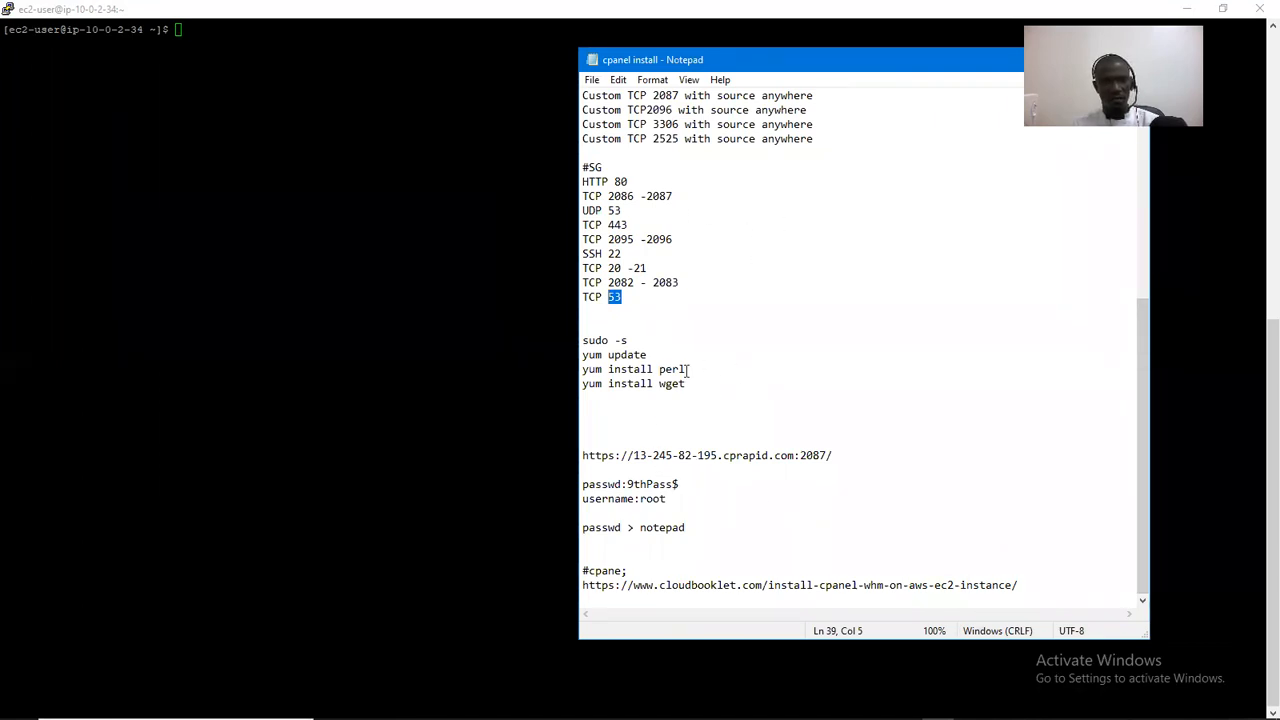
left_click_drag(688, 369, 573, 369)
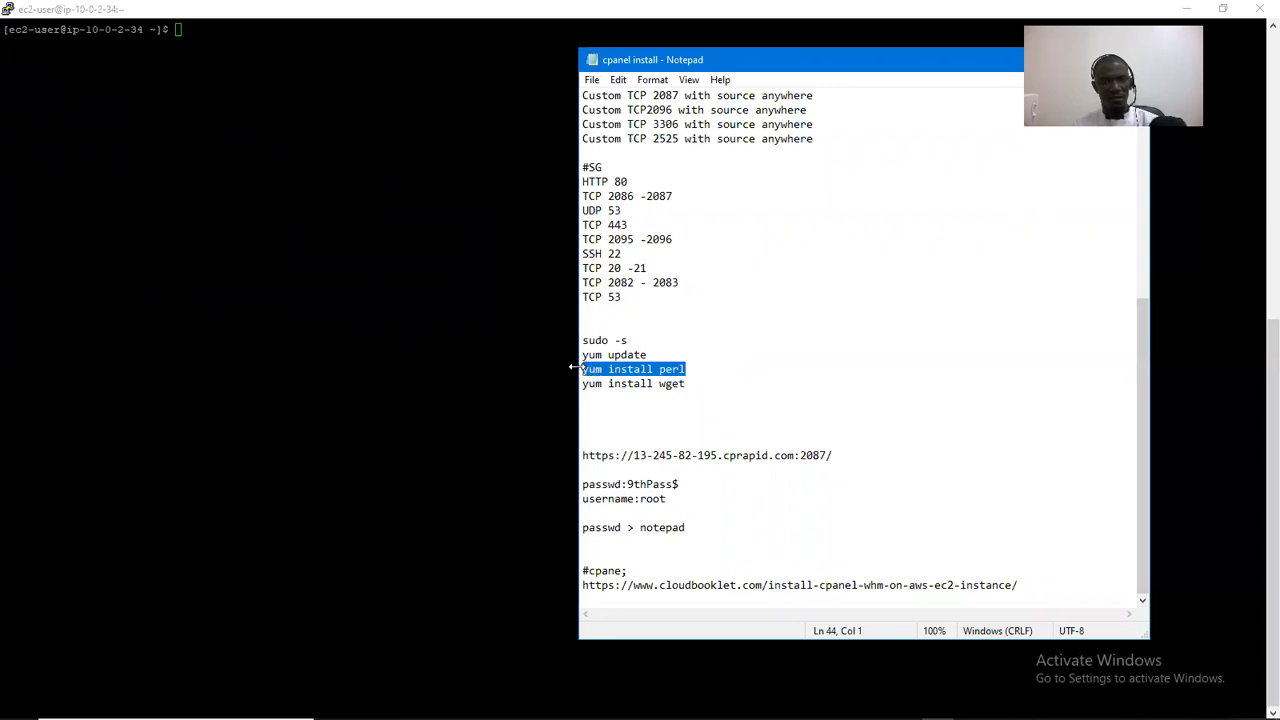
key("ctrl+c")
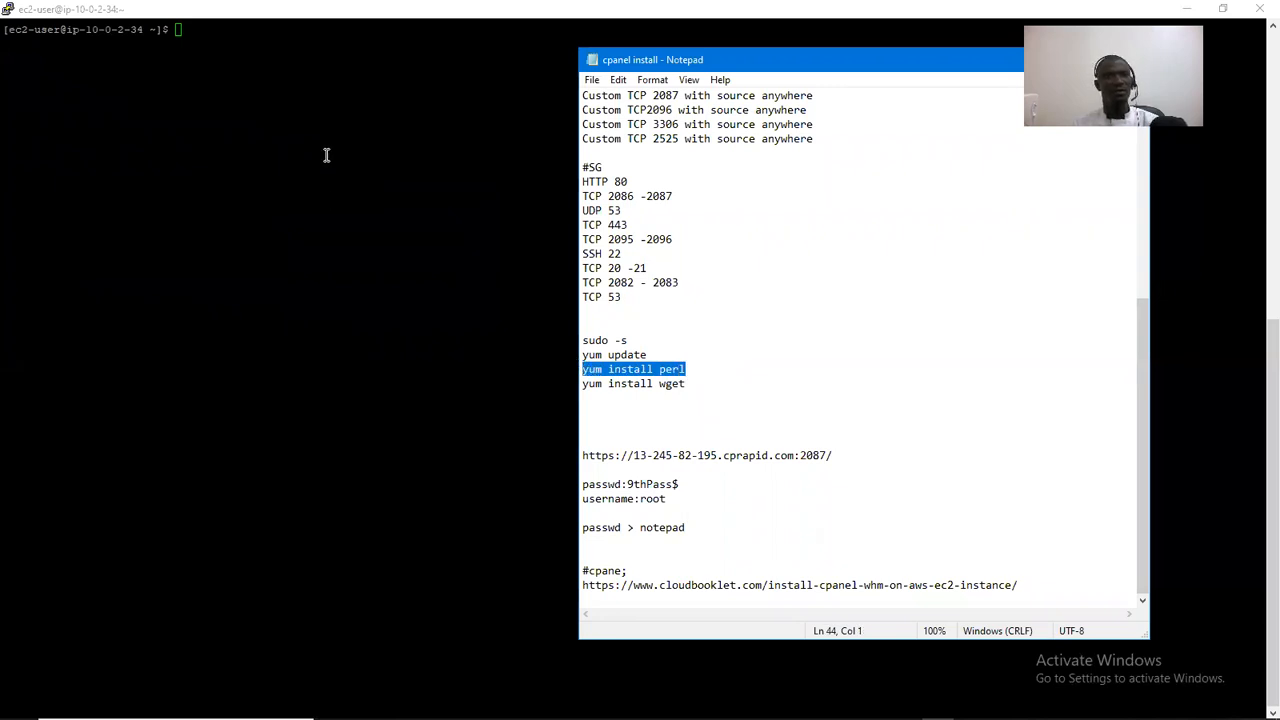
left_click(326, 154)
right_click(326, 154)
key("Return")
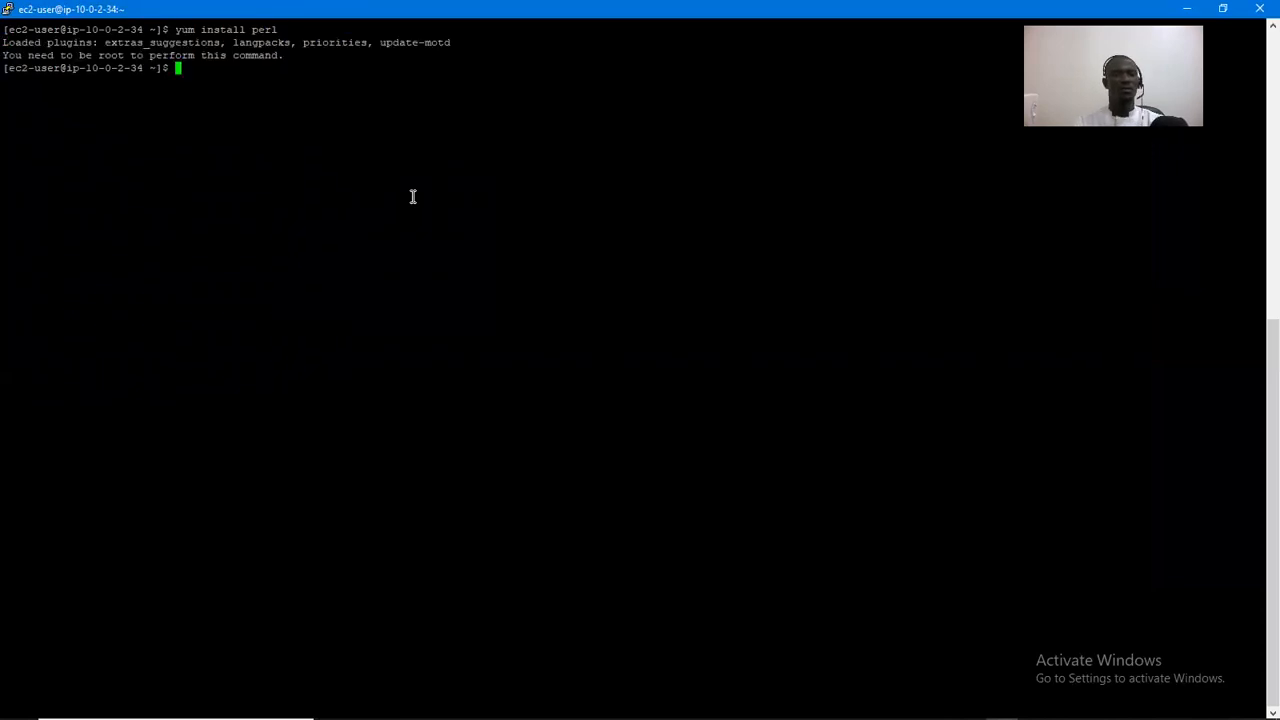
Step: Open a root shell with sudo -s and run yum install perl in it
type("sud")
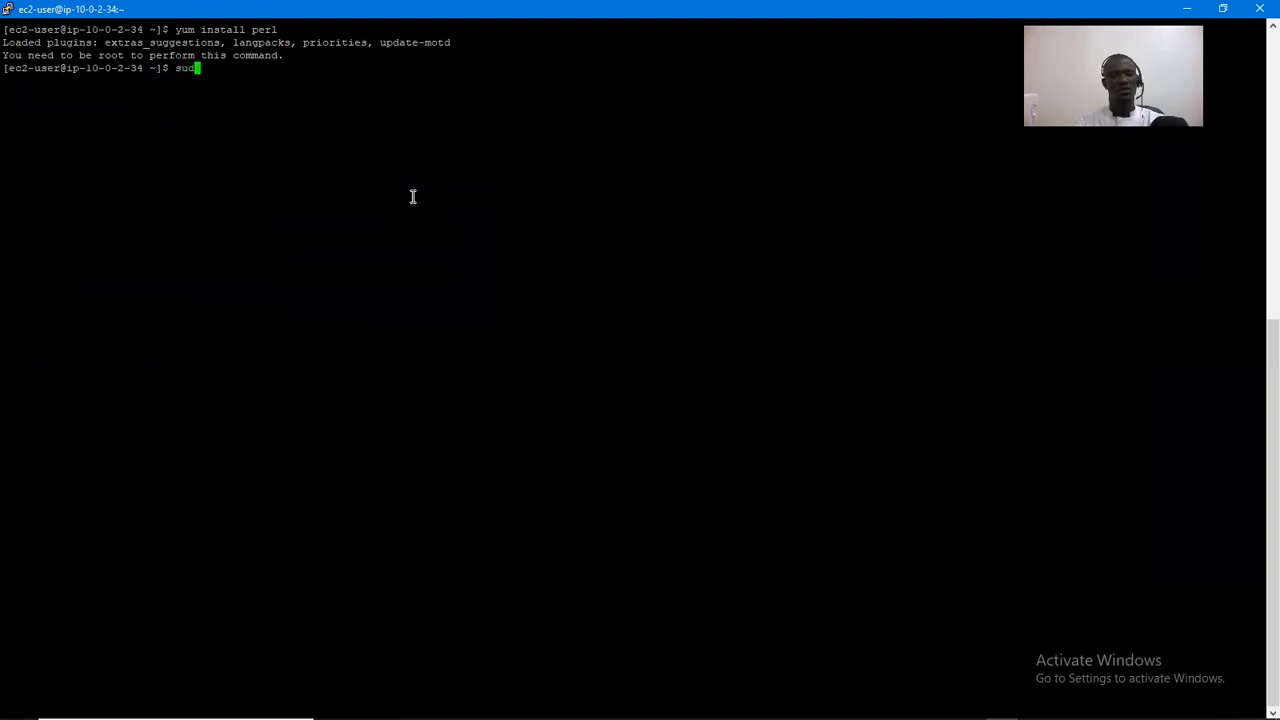
type("o -s")
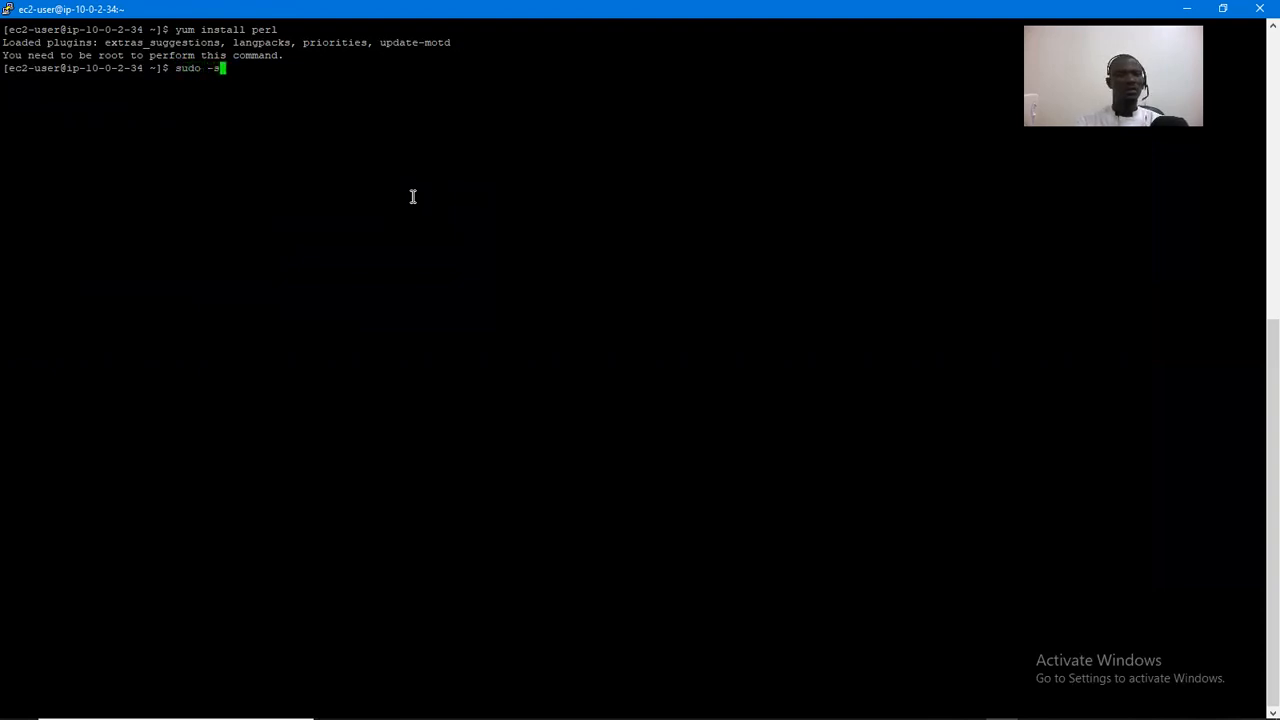
key("Return")
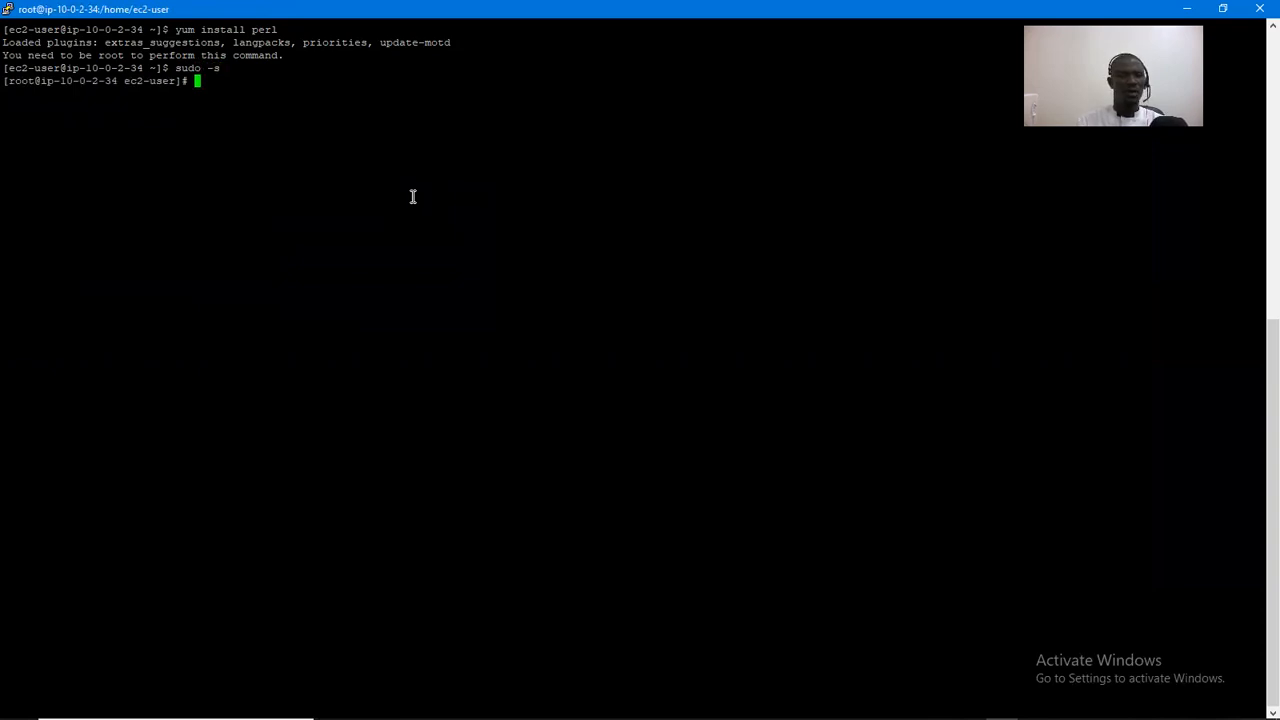
left_click_drag(283, 31, 176, 31)
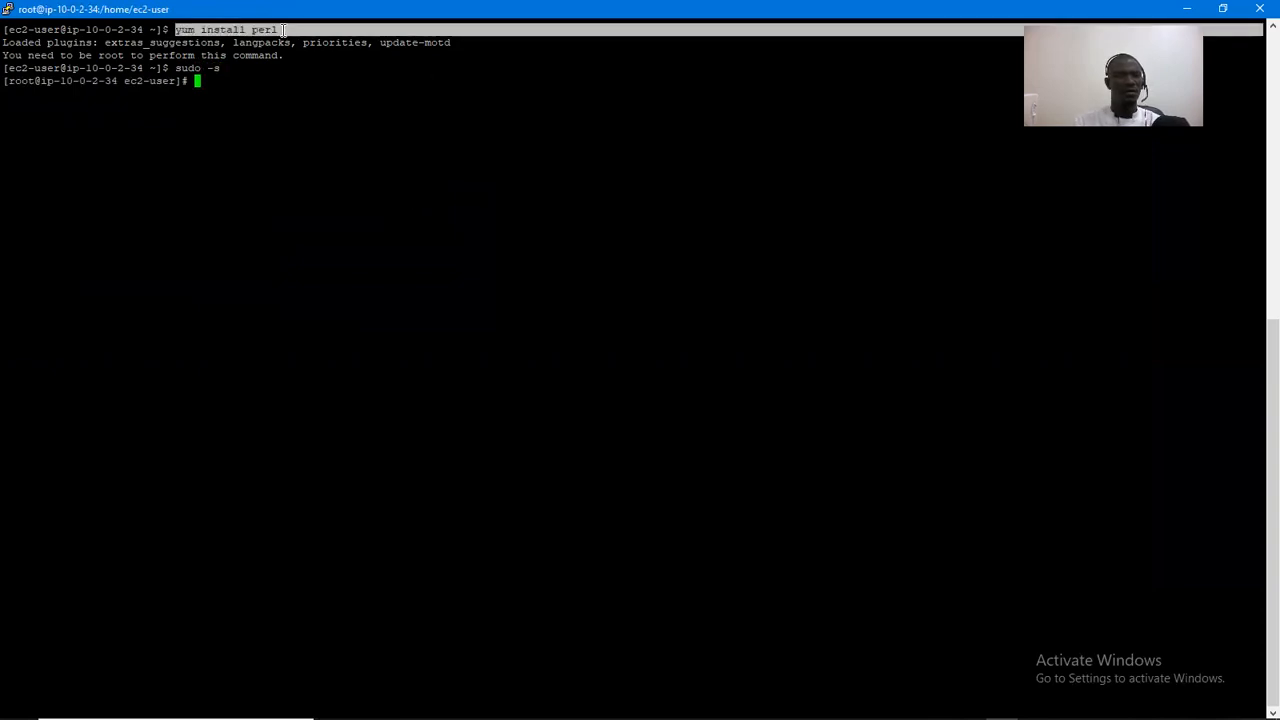
key("ctrl+c")
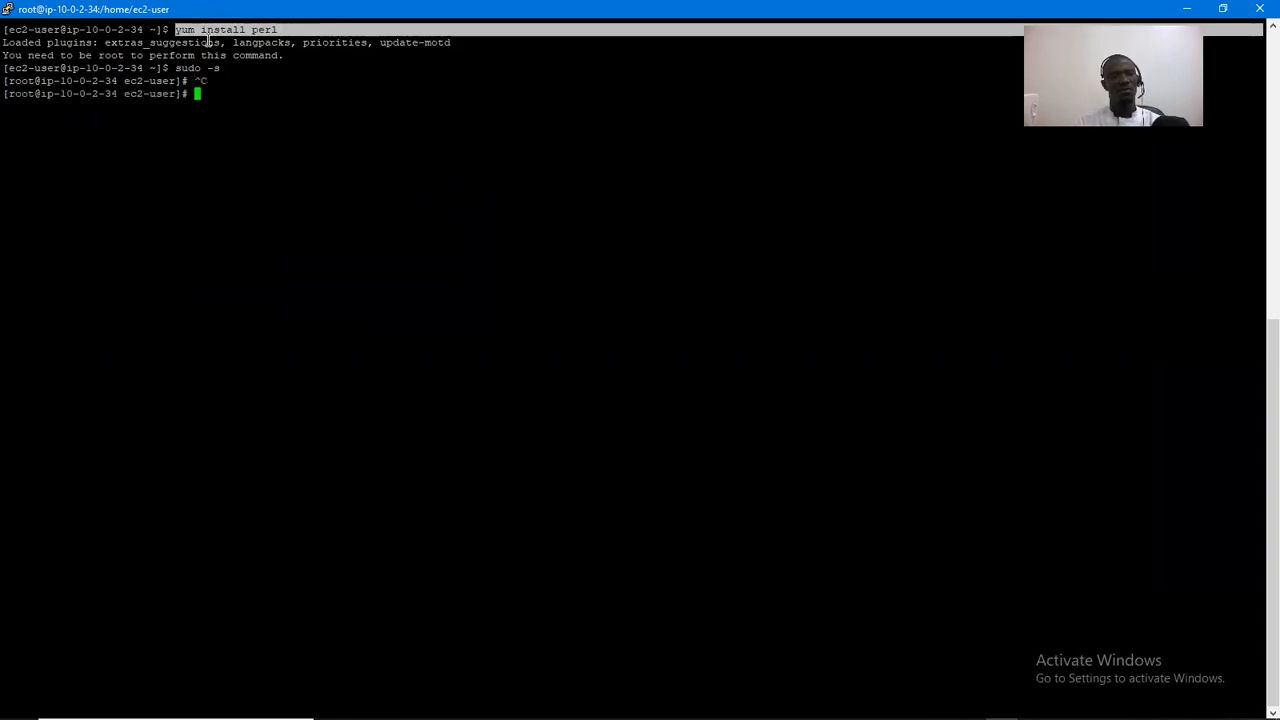
right_click(213, 96)
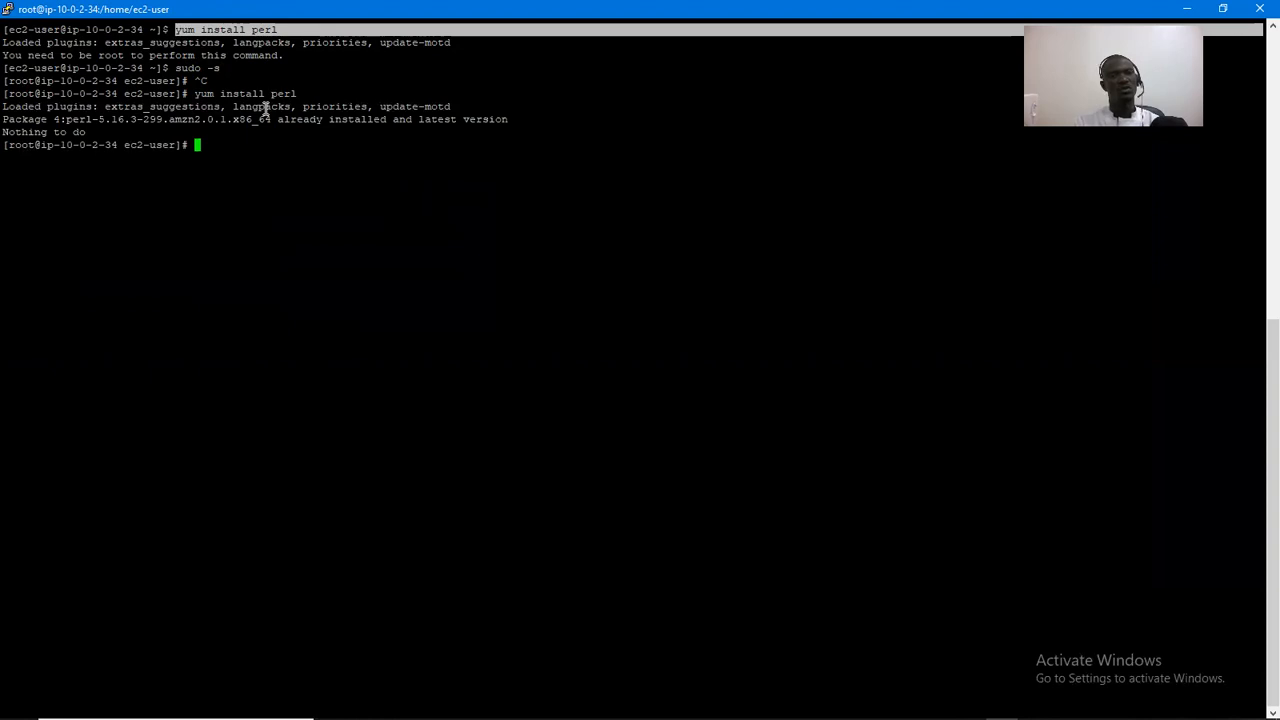
Step: Copy yum install wget from the cpanel install notes in Notepad and paste it at the PuTTY terminal's root prompt
mouse_move(660, 718)
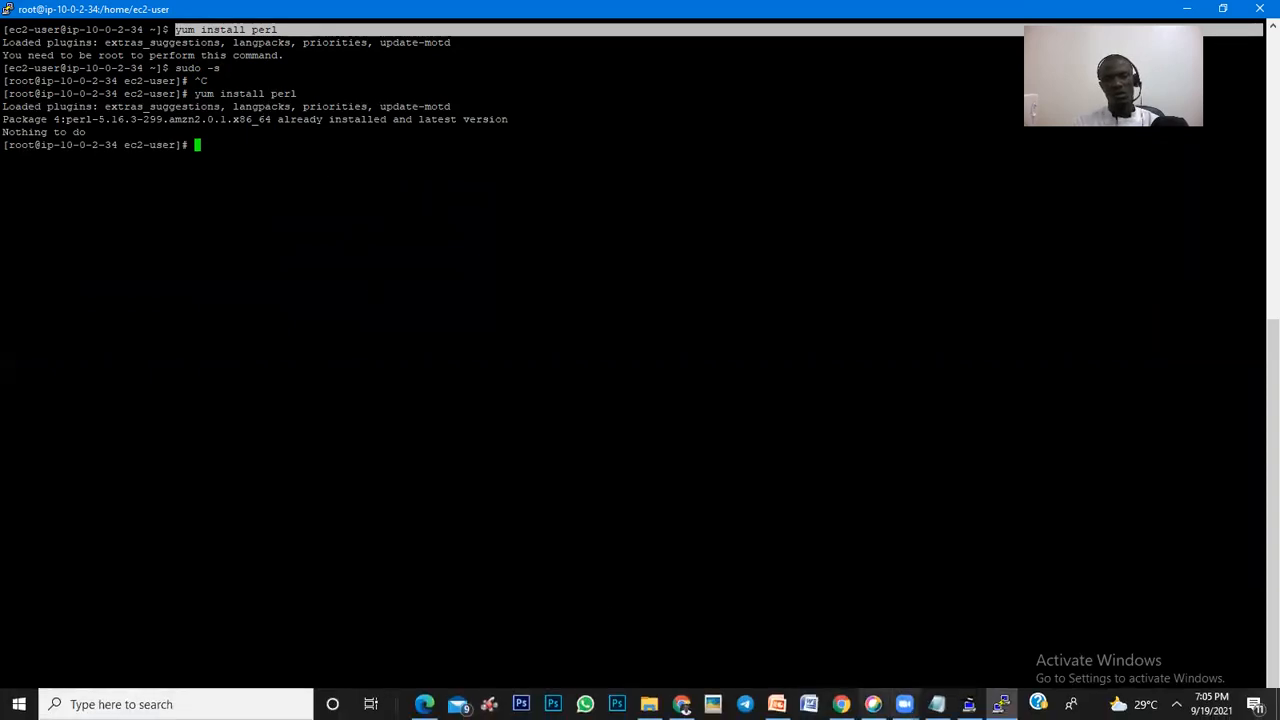
left_click(936, 704)
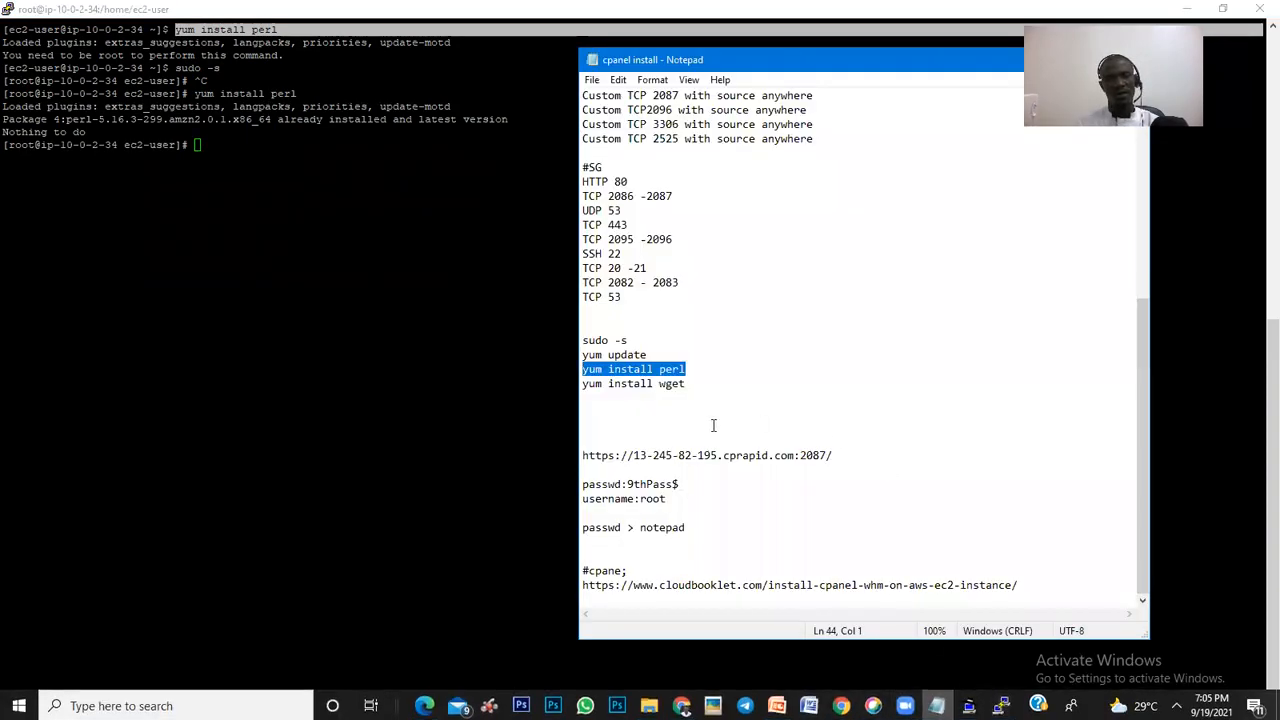
left_click_drag(686, 384, 583, 384)
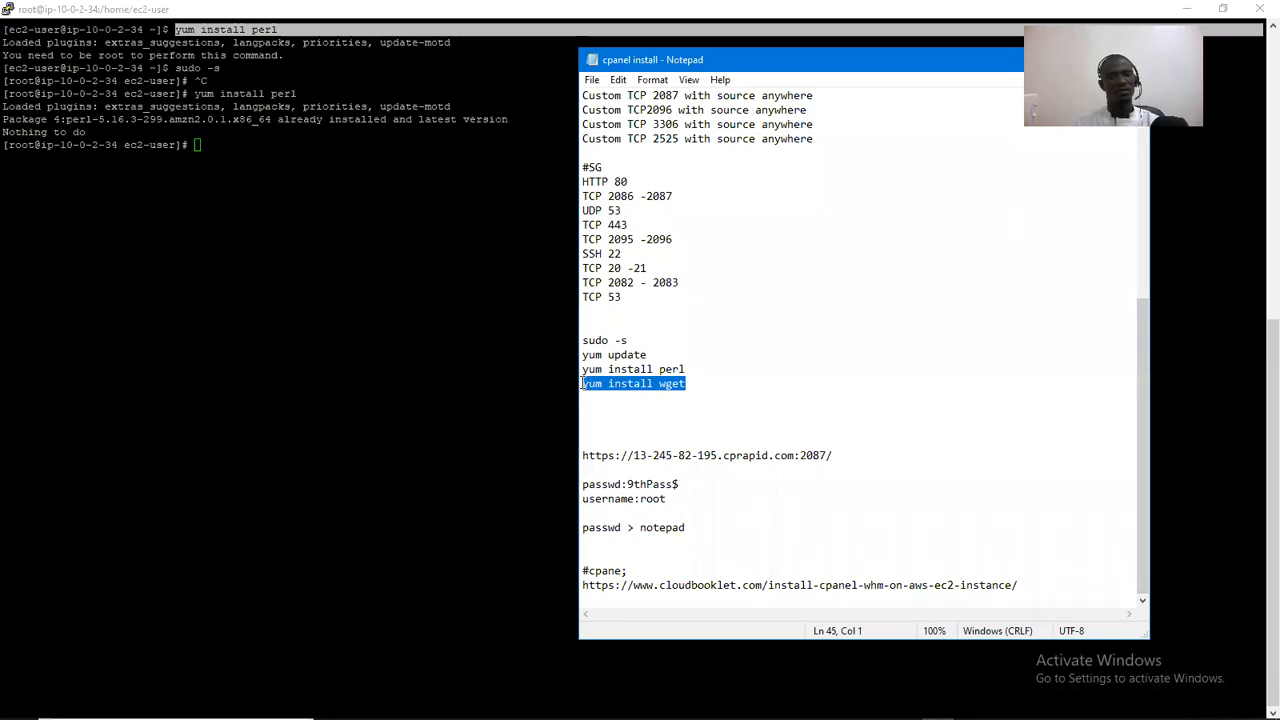
key("ctrl+c")
right_click(337, 170)
right_click(337, 170)
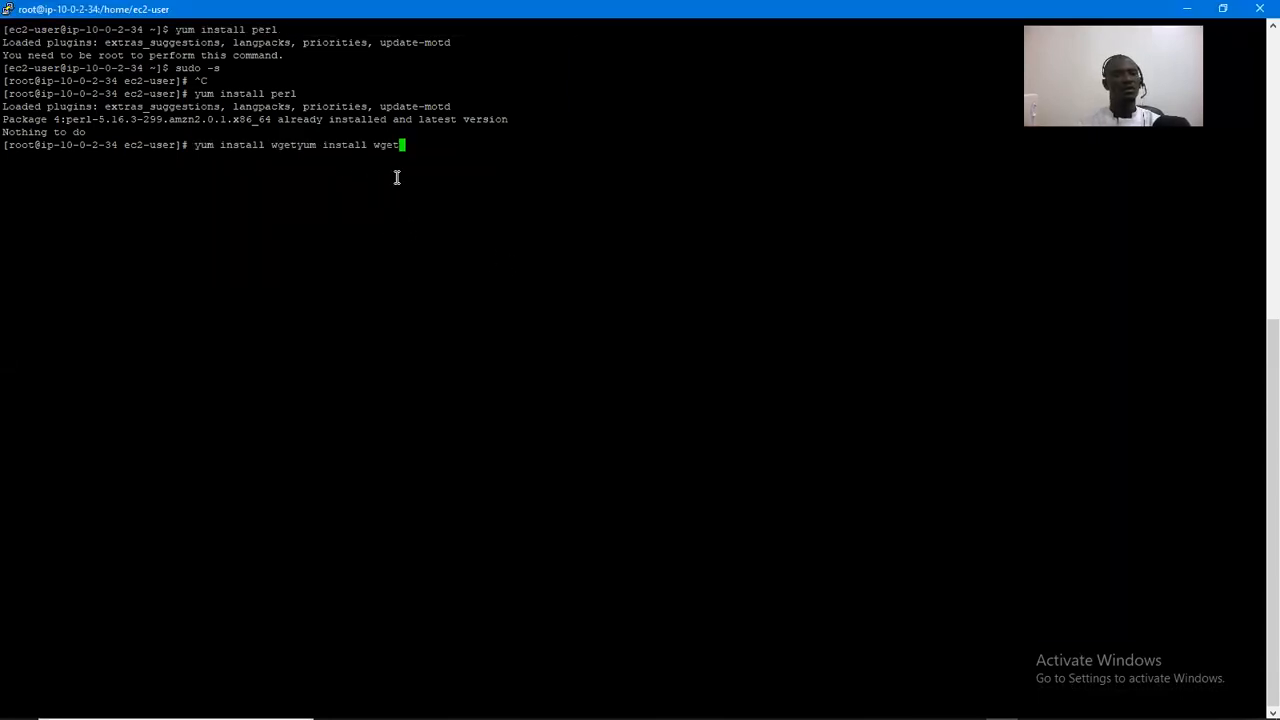
Step: Remove the duplicated text at the prompt so that only yum install wget is left, and run it
key("BackSpace")
key("BackSpace")
key("BackSpace")
key("BackSpace")
key("BackSpace")
key("BackSpace")
key("BackSpace")
key("BackSpace")
key("BackSpace")
key("BackSpace")
key("BackSpace")
key("BackSpace")
key("BackSpace")
key("BackSpace")
key("BackSpace")
key("BackSpace")
key("BackSpace")
key("BackSpace")
key("BackSpace")
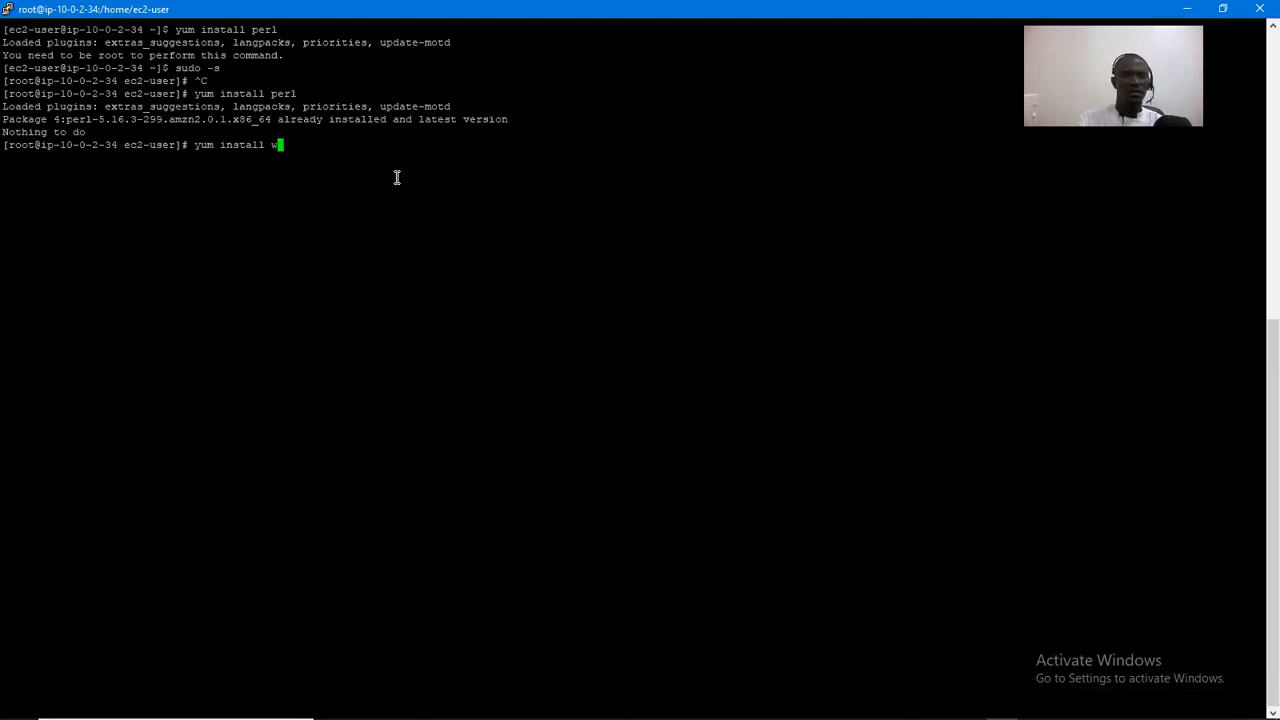
type("get")
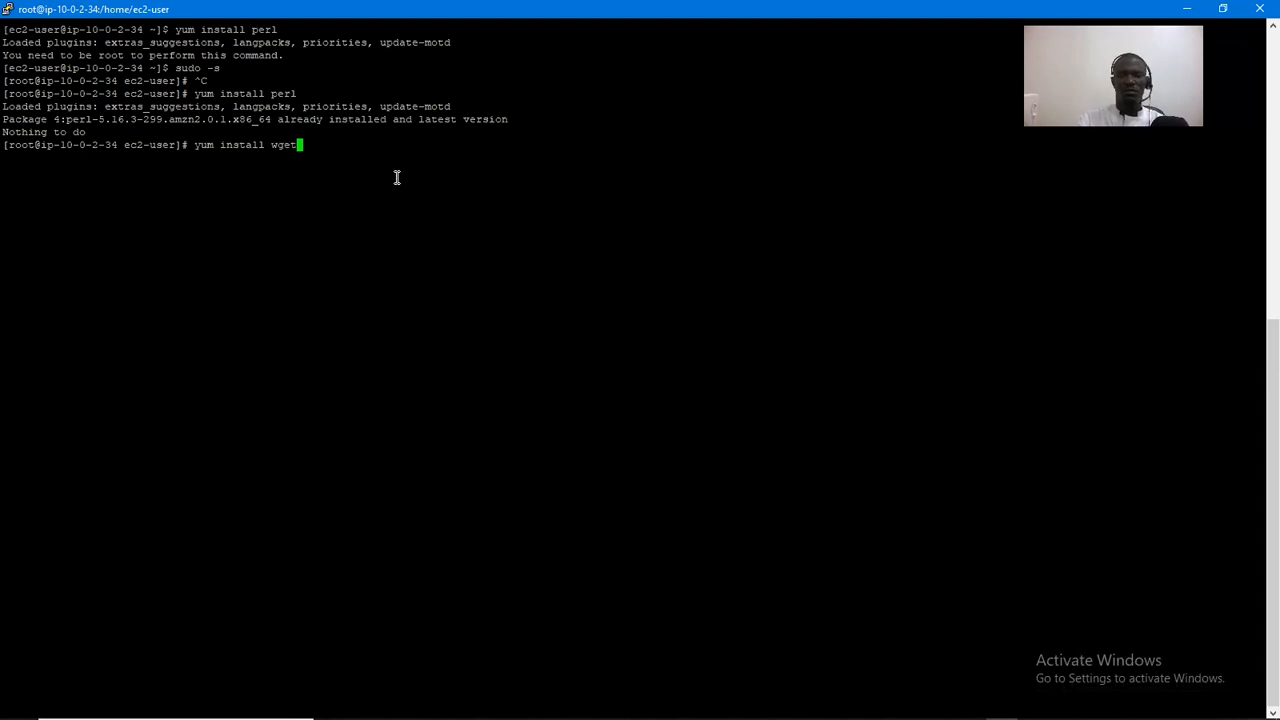
key("Return")
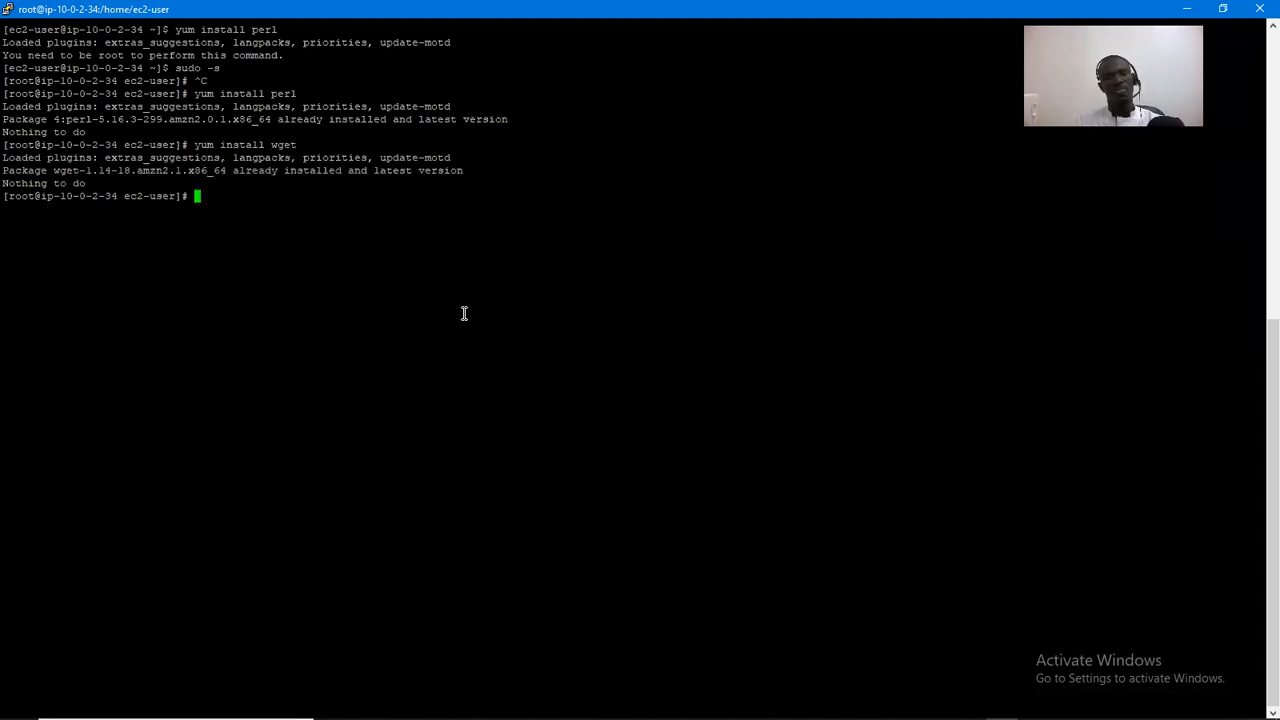
mouse_move(713, 717)
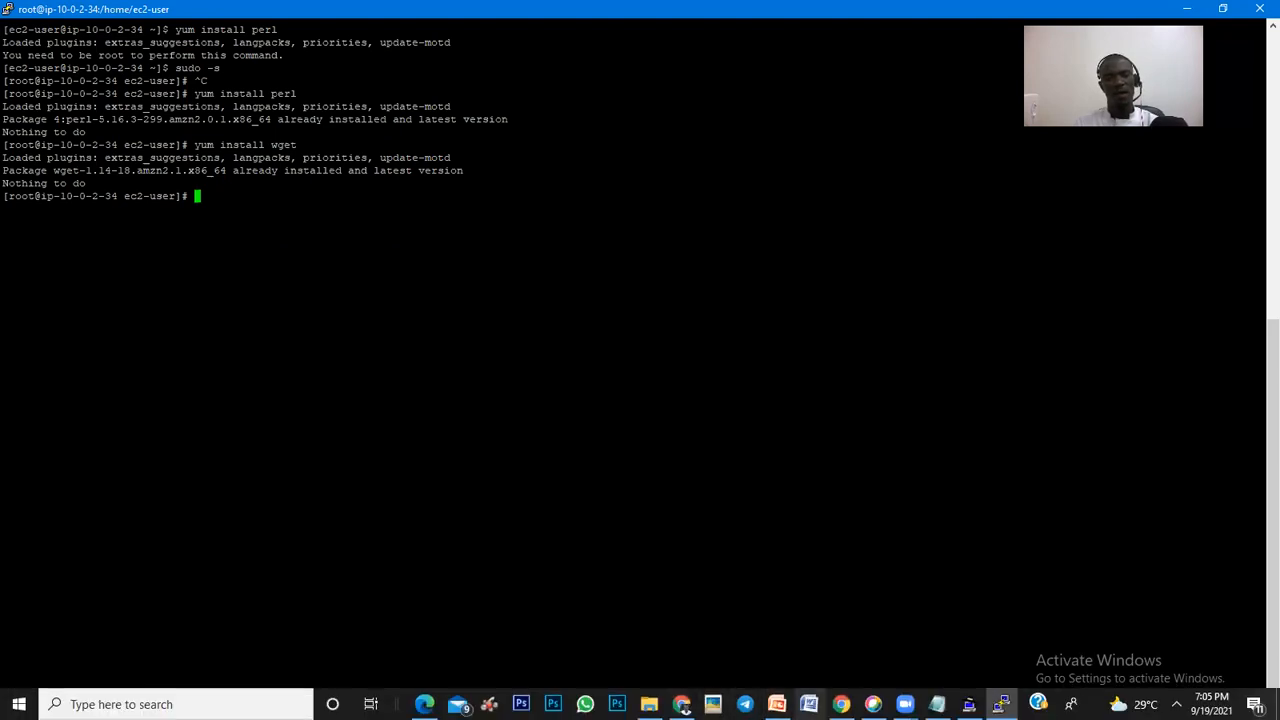
left_click(841, 704)
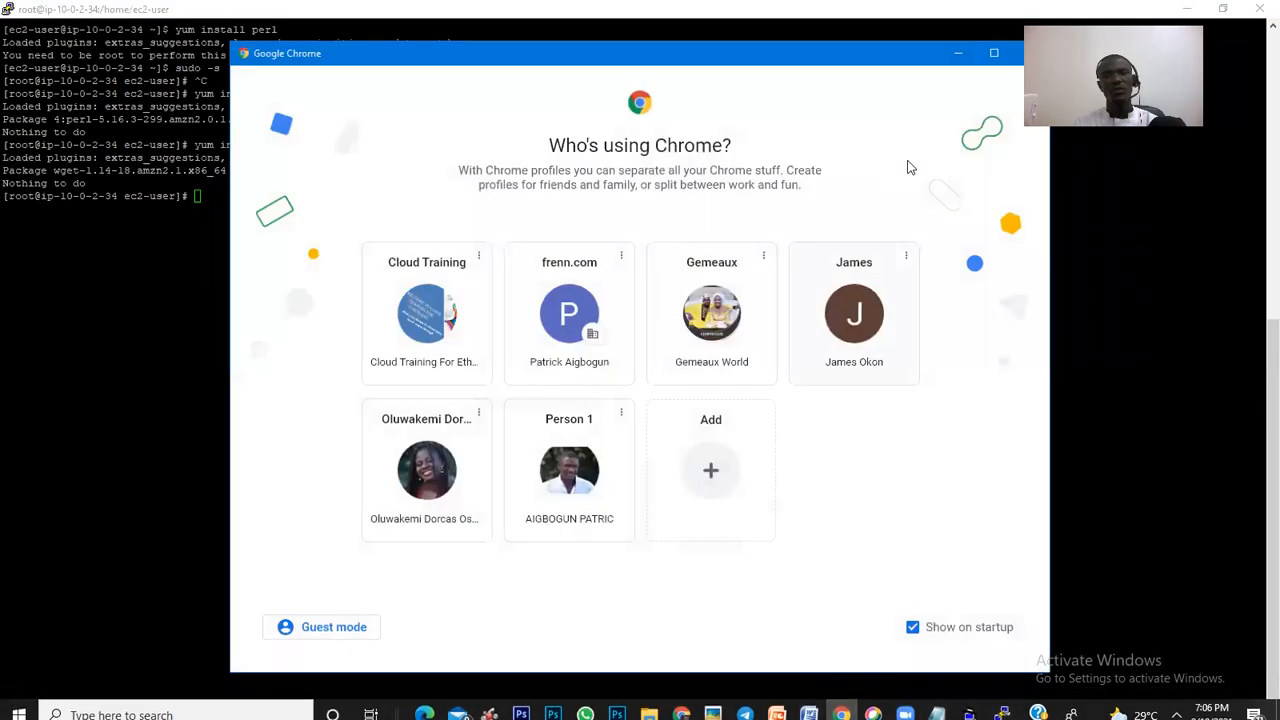
left_click(957, 52)
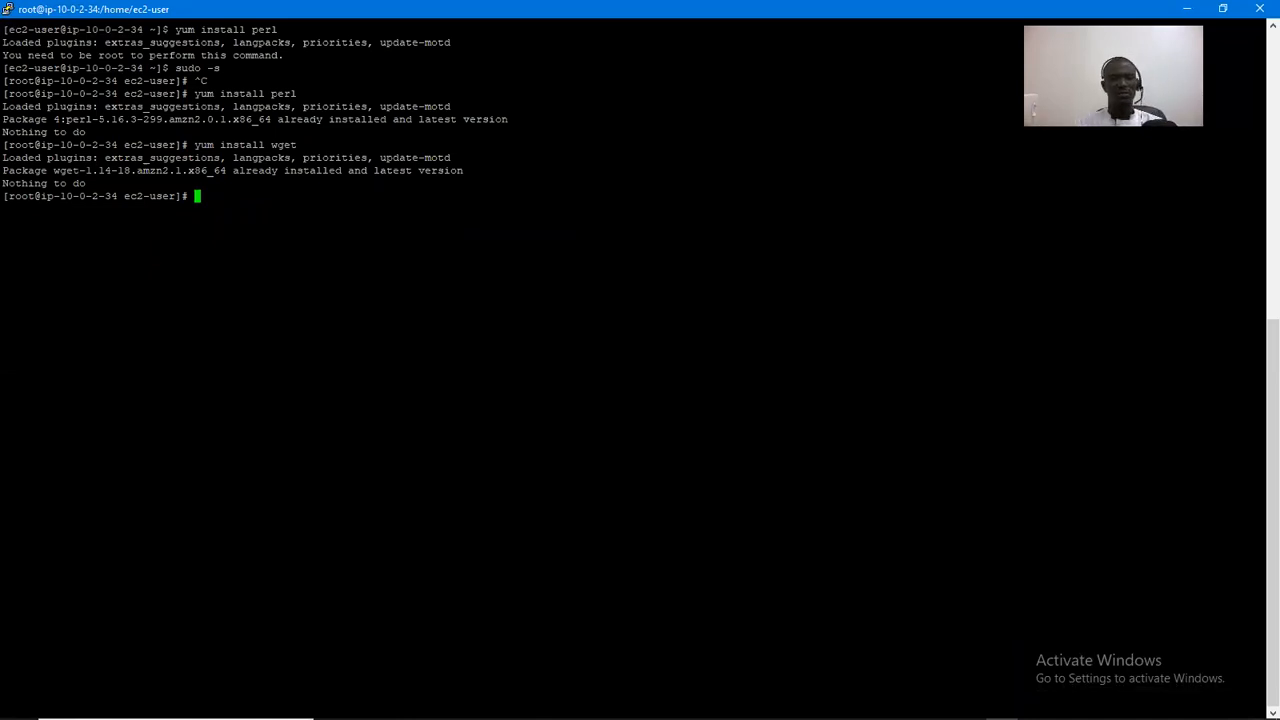
mouse_move(745, 718)
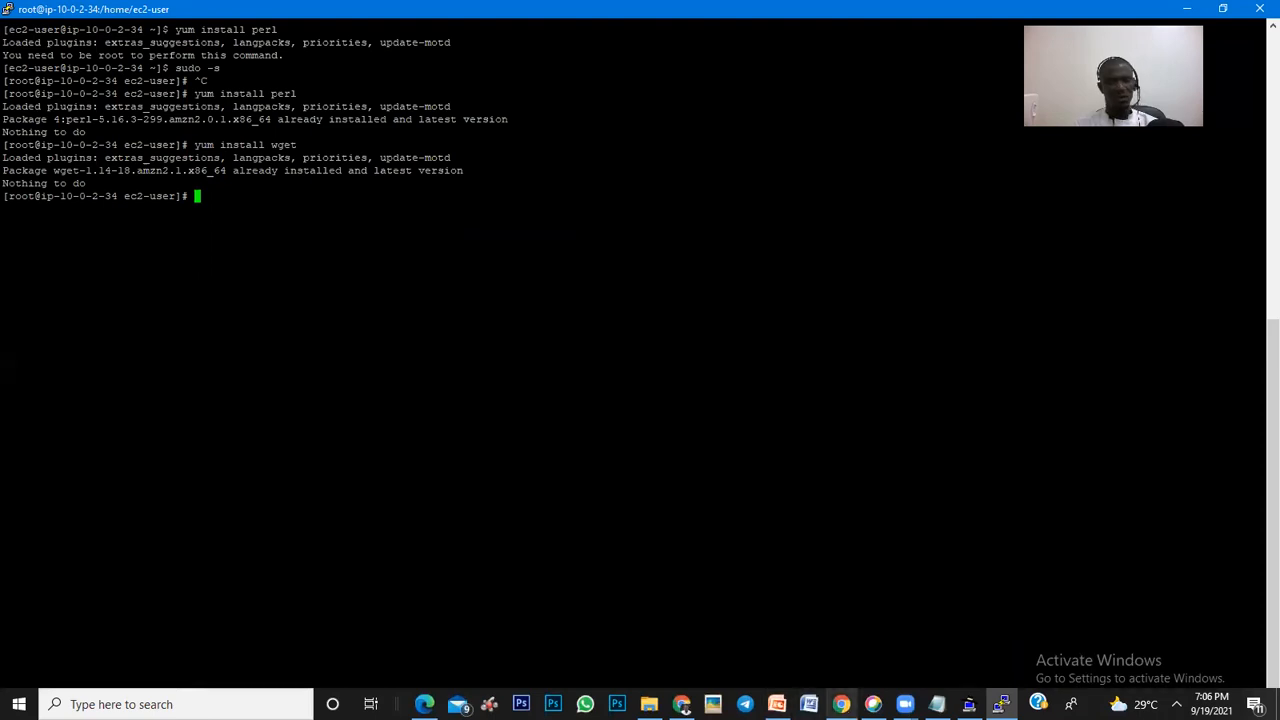
mouse_move(841, 704)
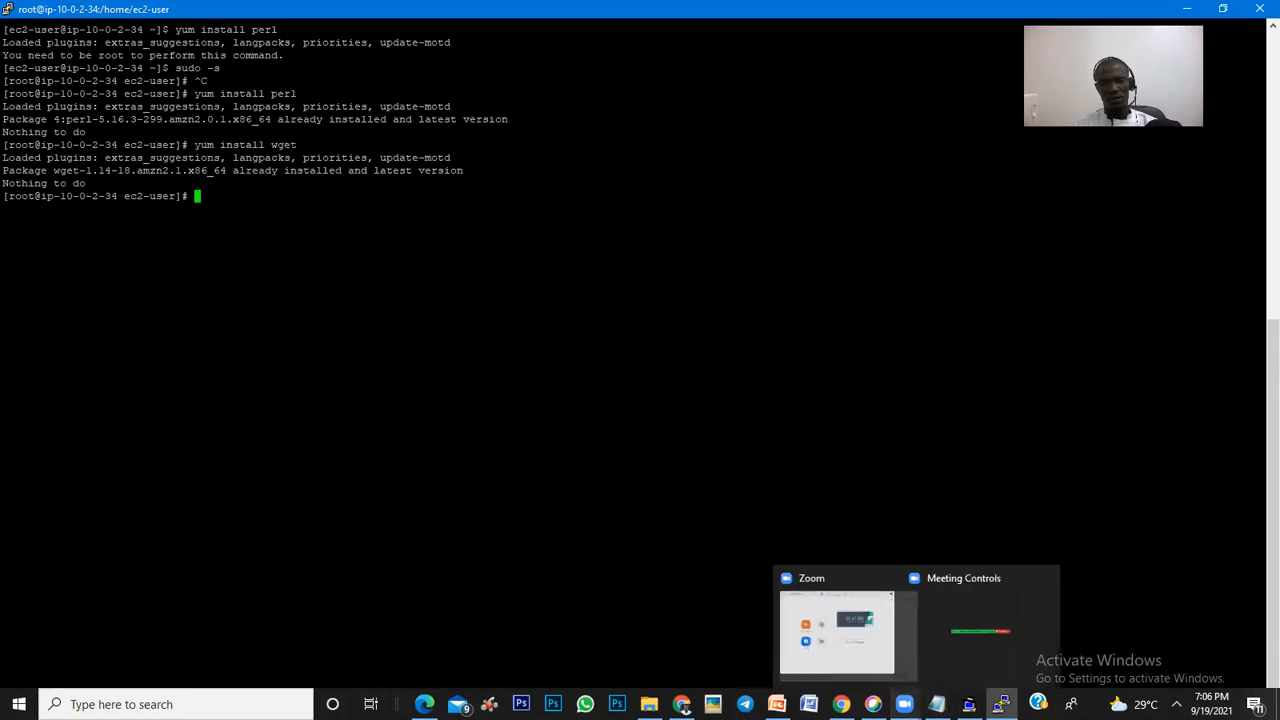
left_click(937, 704)
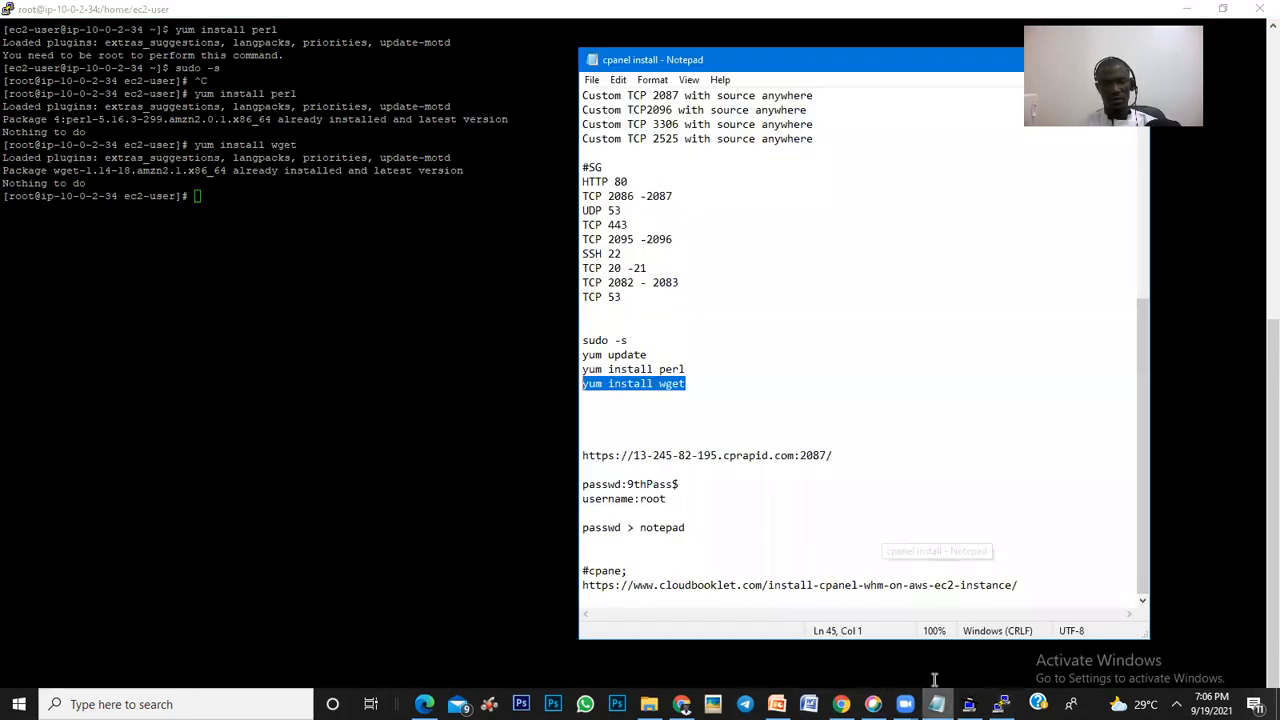
left_click(737, 455)
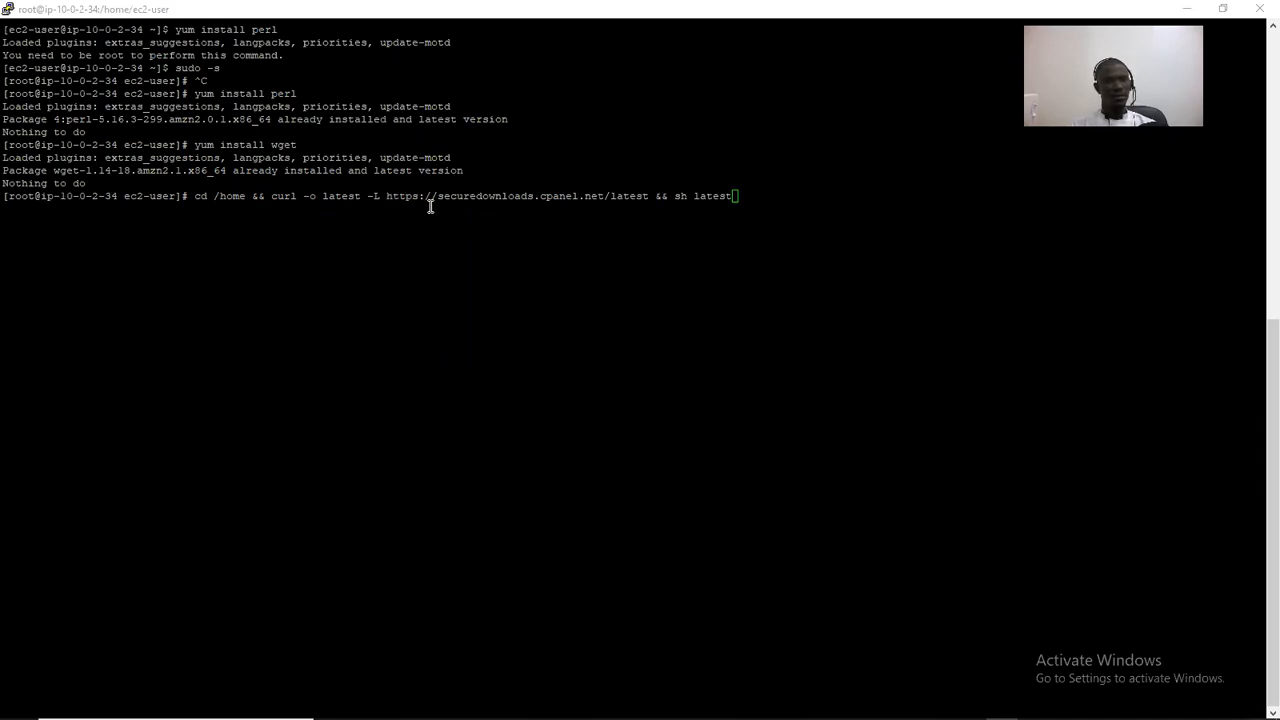
left_click(650, 196)
key("Return")
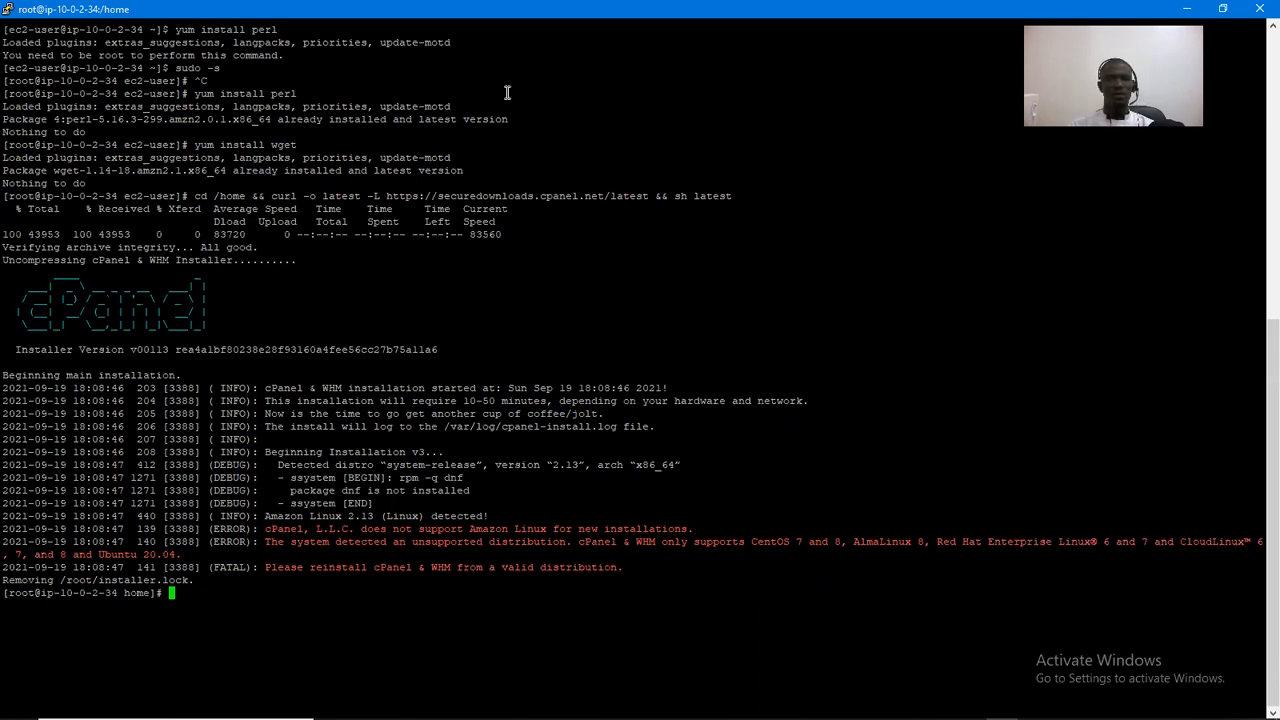
Step: Exit the root shell and close the ec2-user SSH session on the bastion host
key("alt+Tab")
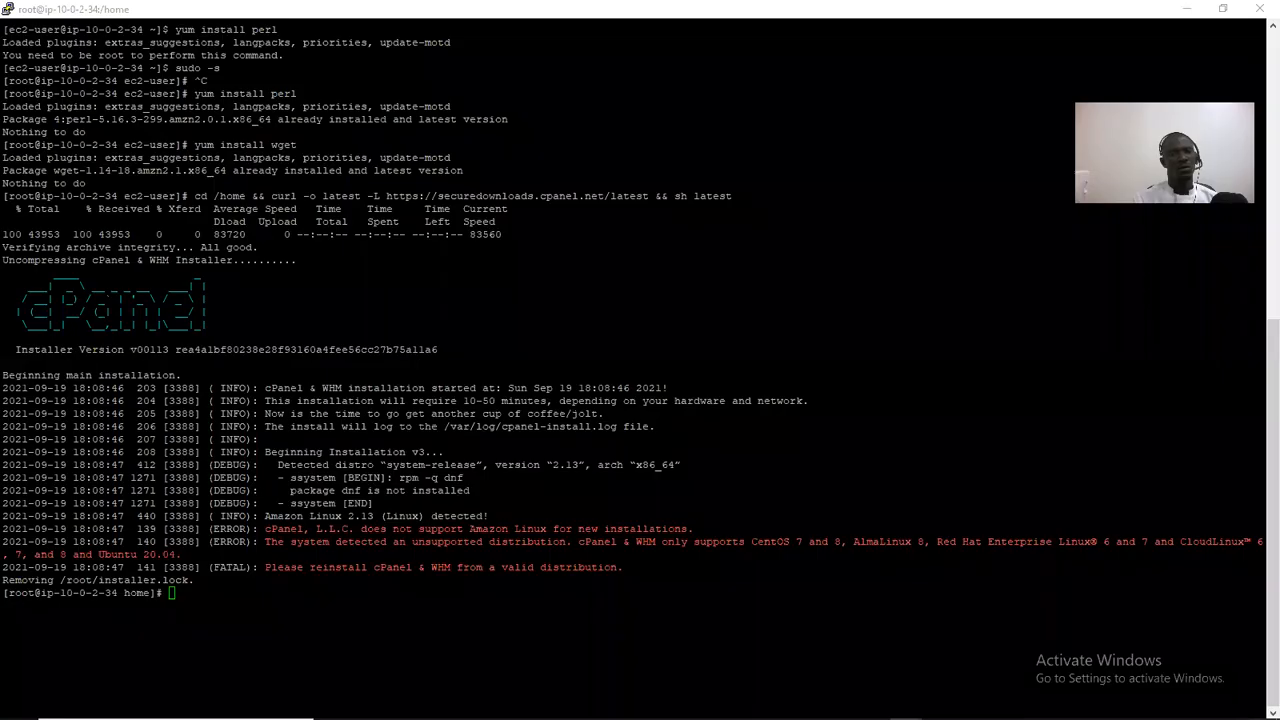
left_click(282, 586)
key("Return")
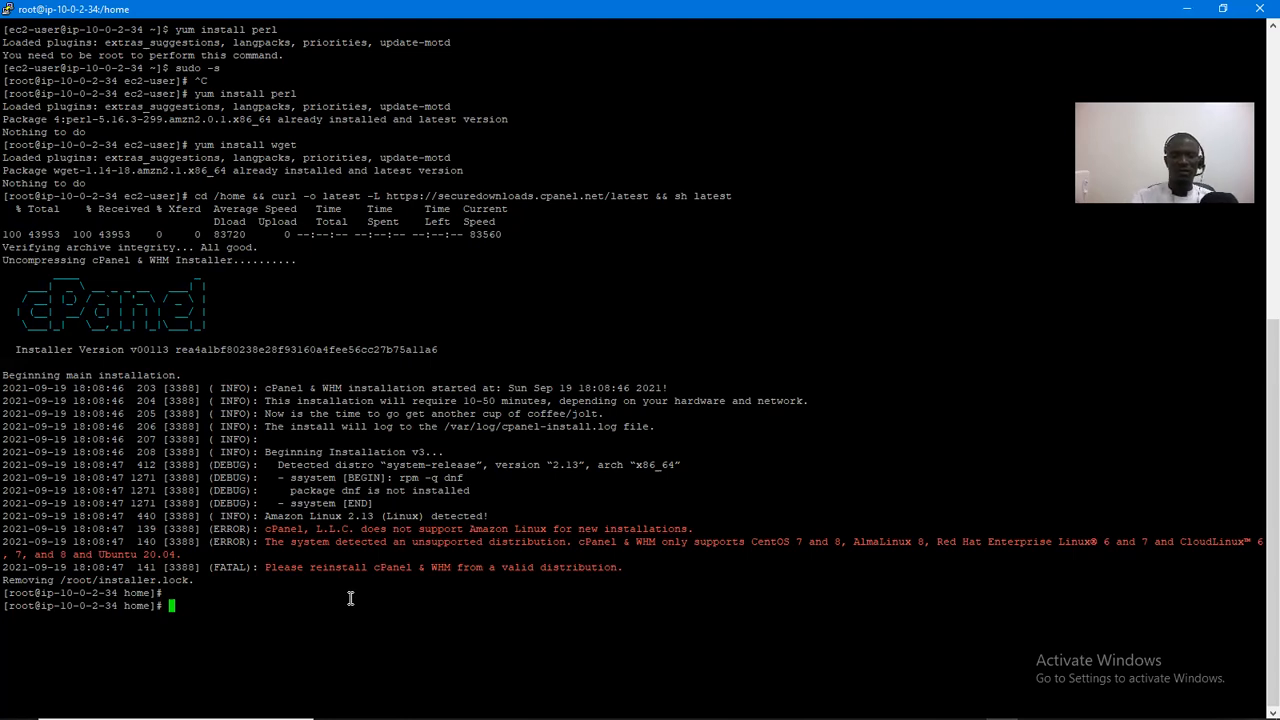
type("exit")
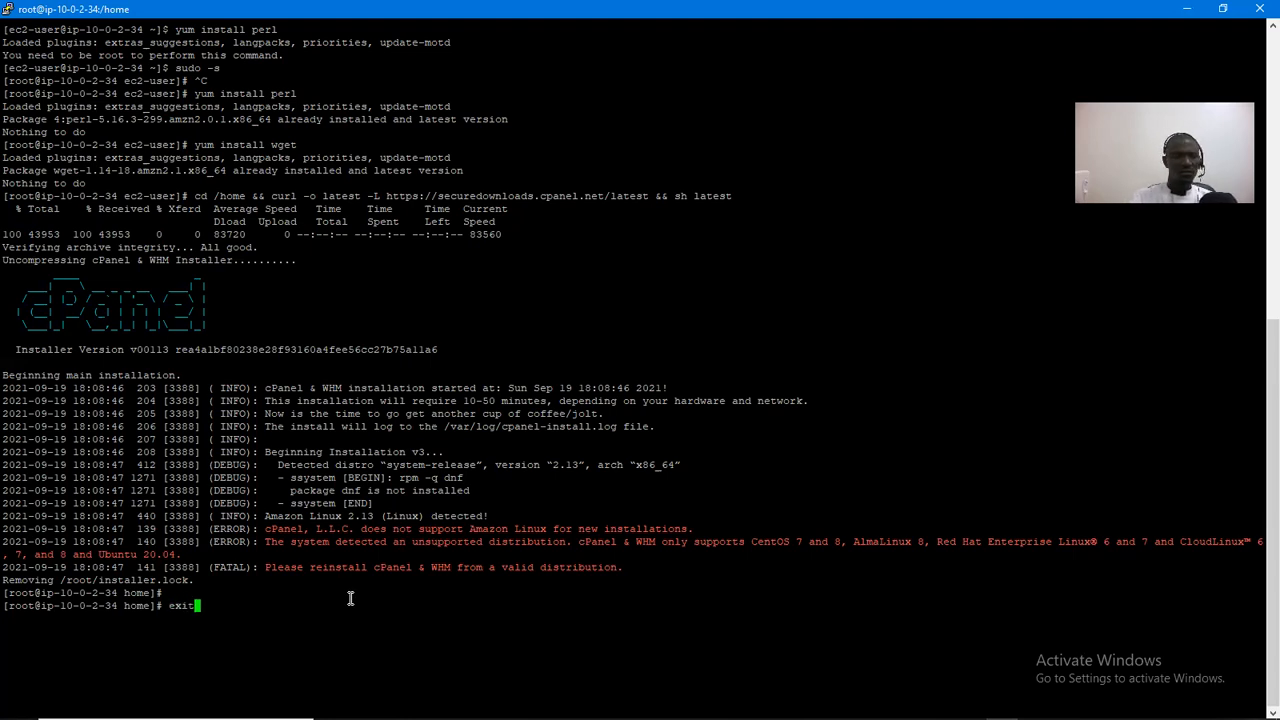
key("Return")
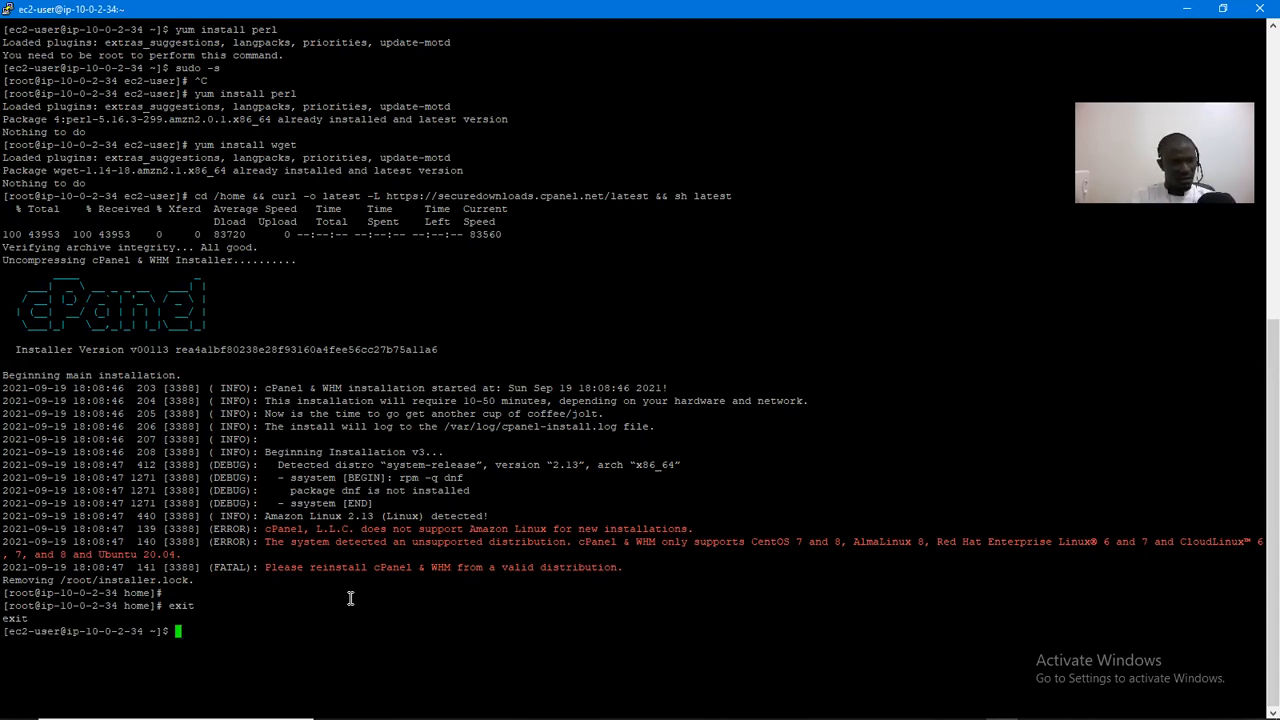
type("exit")
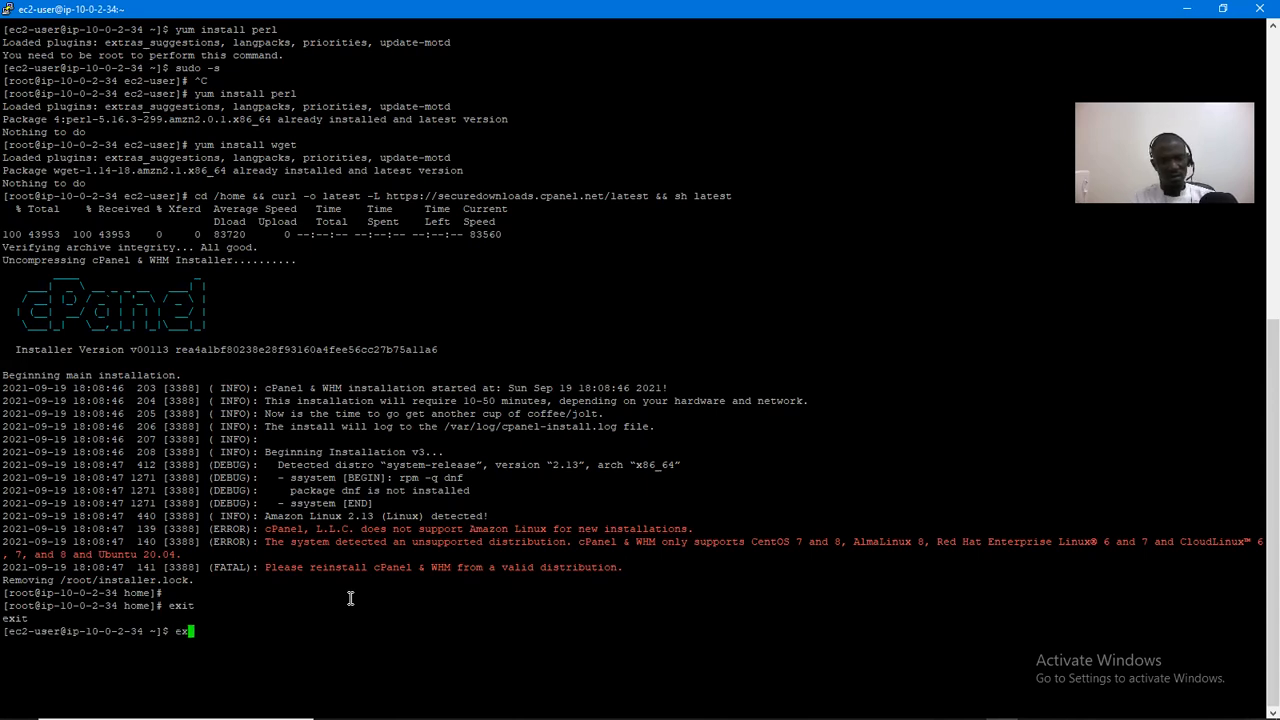
key("Return")
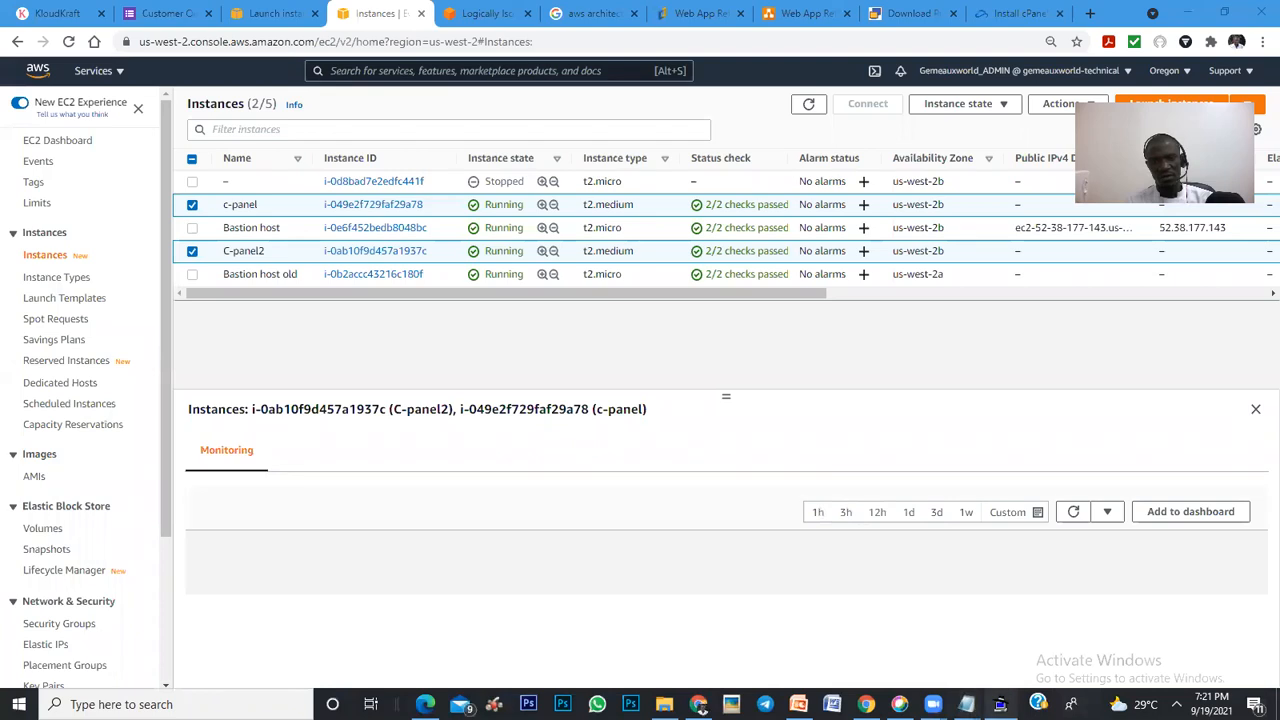
Step: Open the Pageant key list and launch PuTTY to set up a new SSH session
left_click(1000, 704)
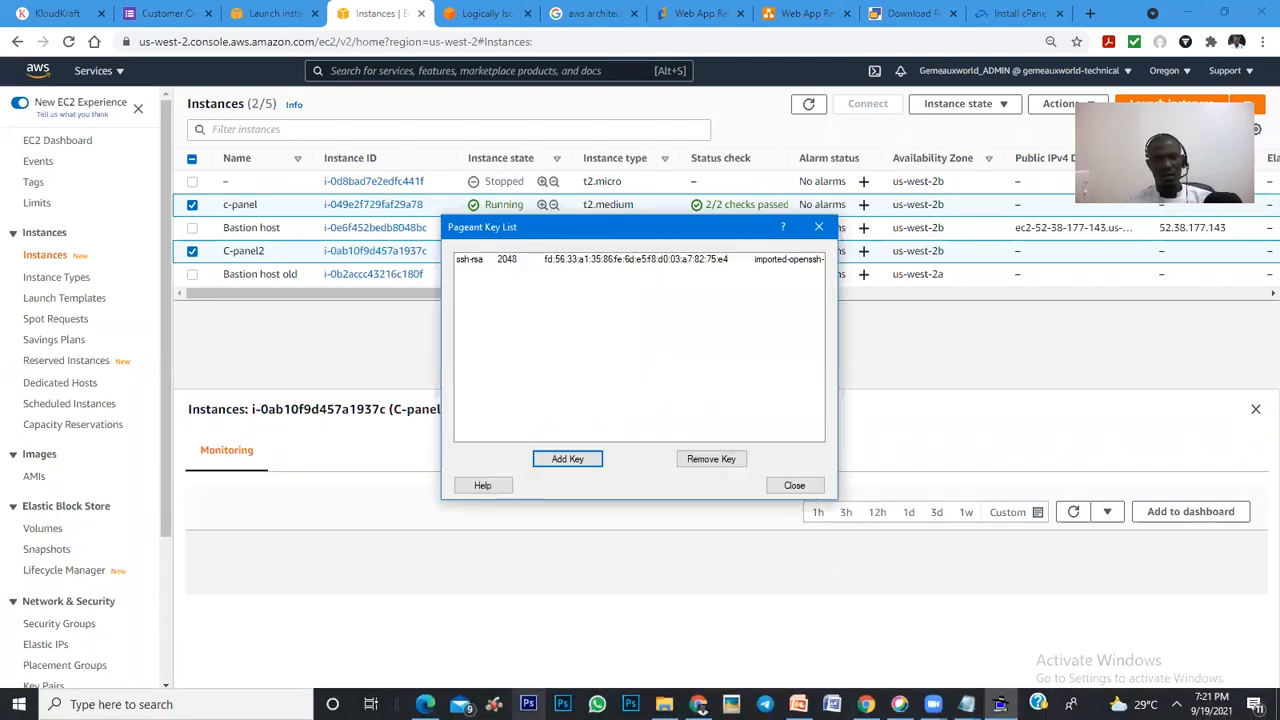
left_click(190, 704)
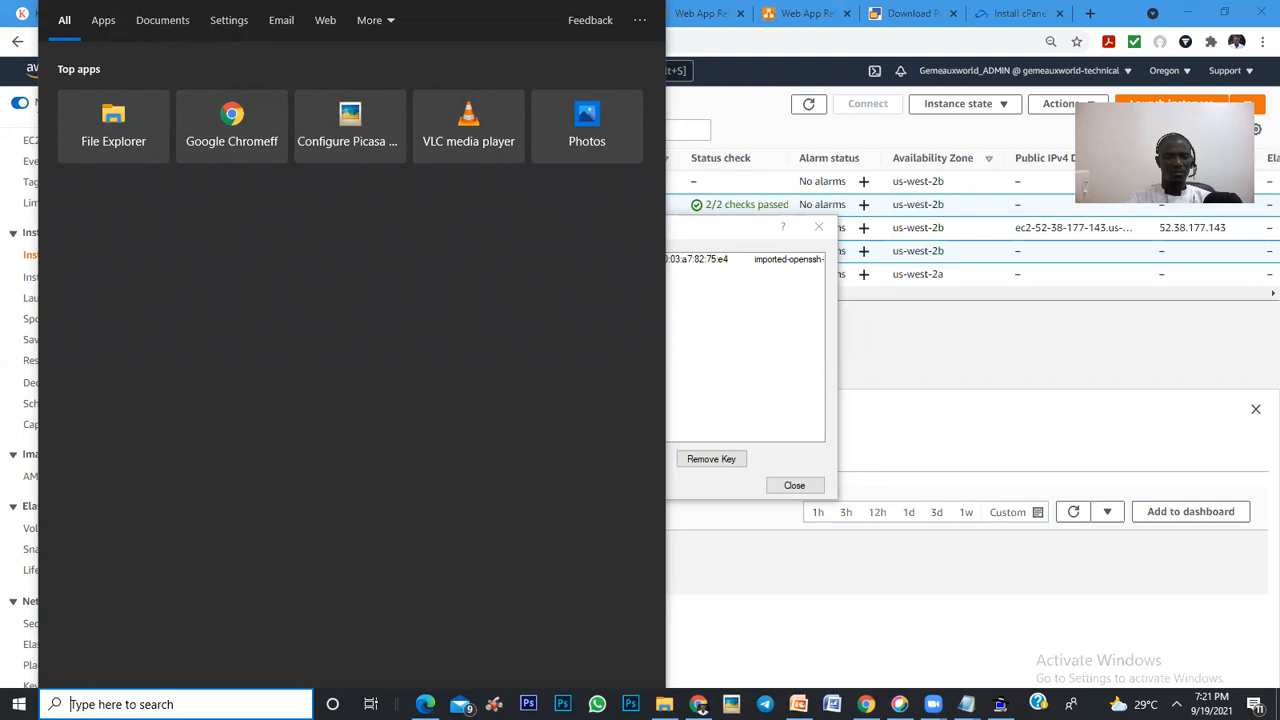
type("e")
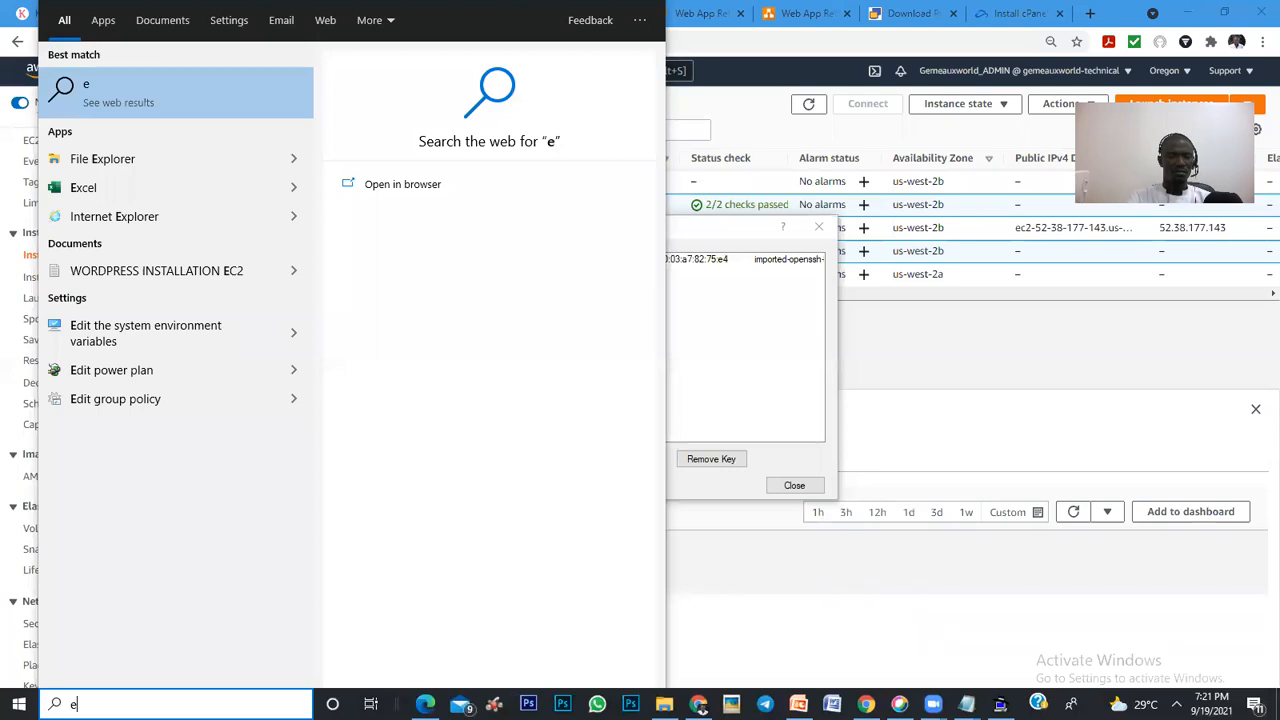
key("BackSpace")
type("putty")
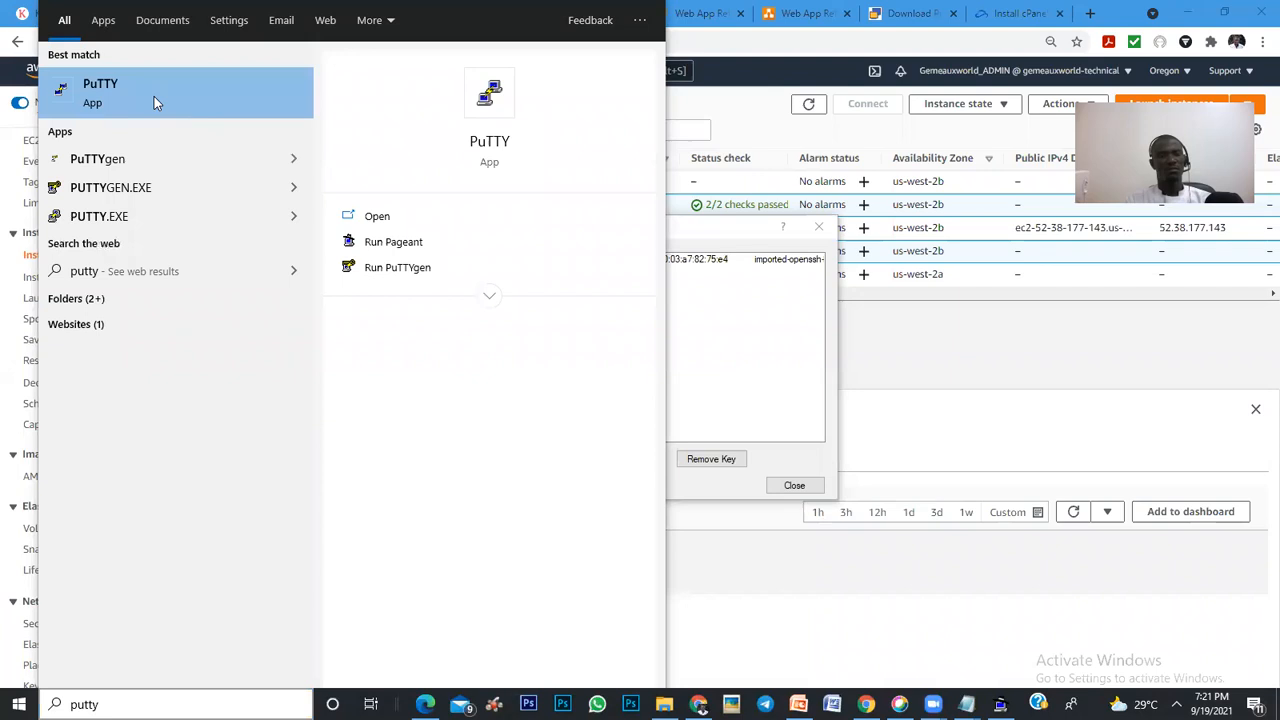
left_click(154, 96)
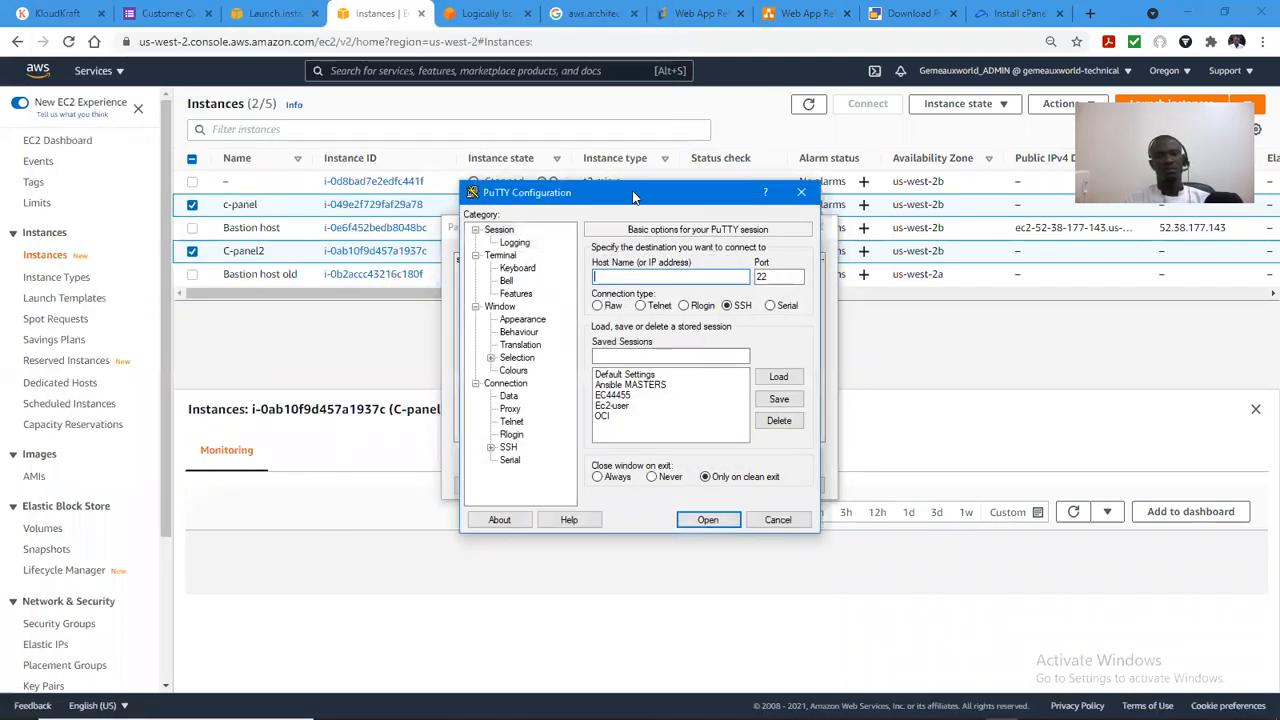
left_click(611, 57)
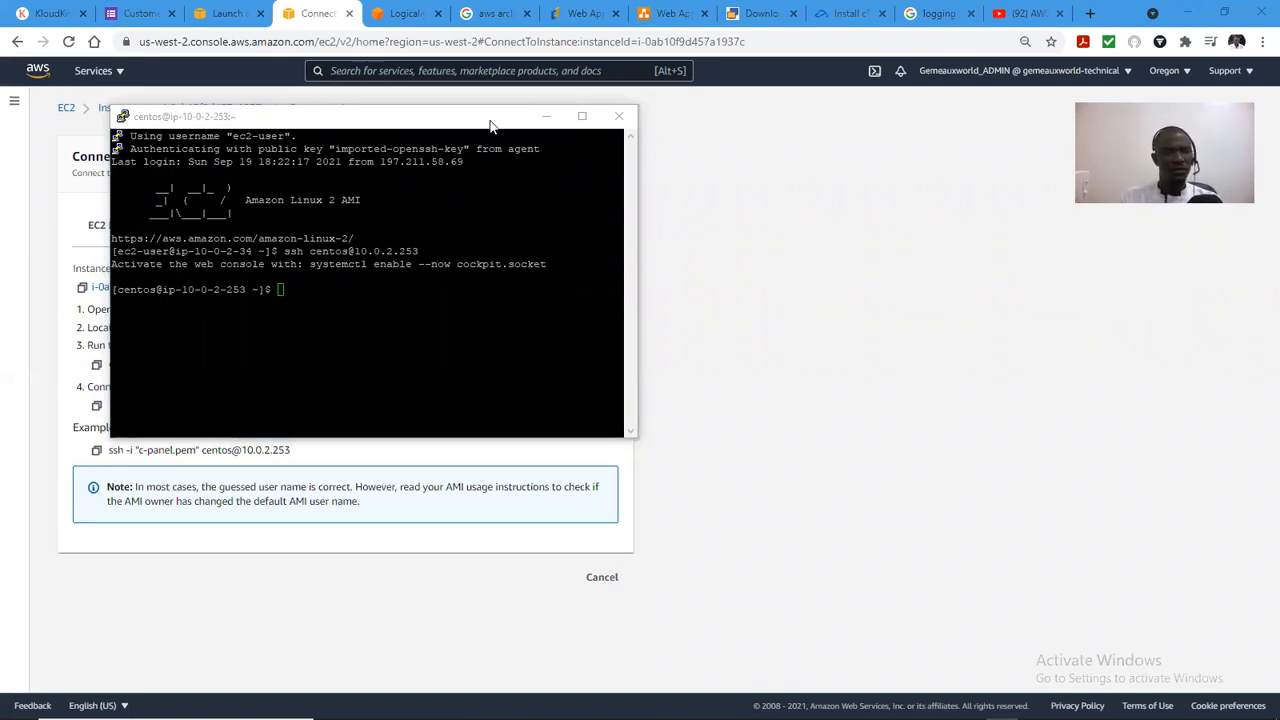
Step: Move the terminal aside and open the SSH connection instructions for the C-panel2 instance from the EC2 instances list
left_click_drag(490, 125, 986, 222)
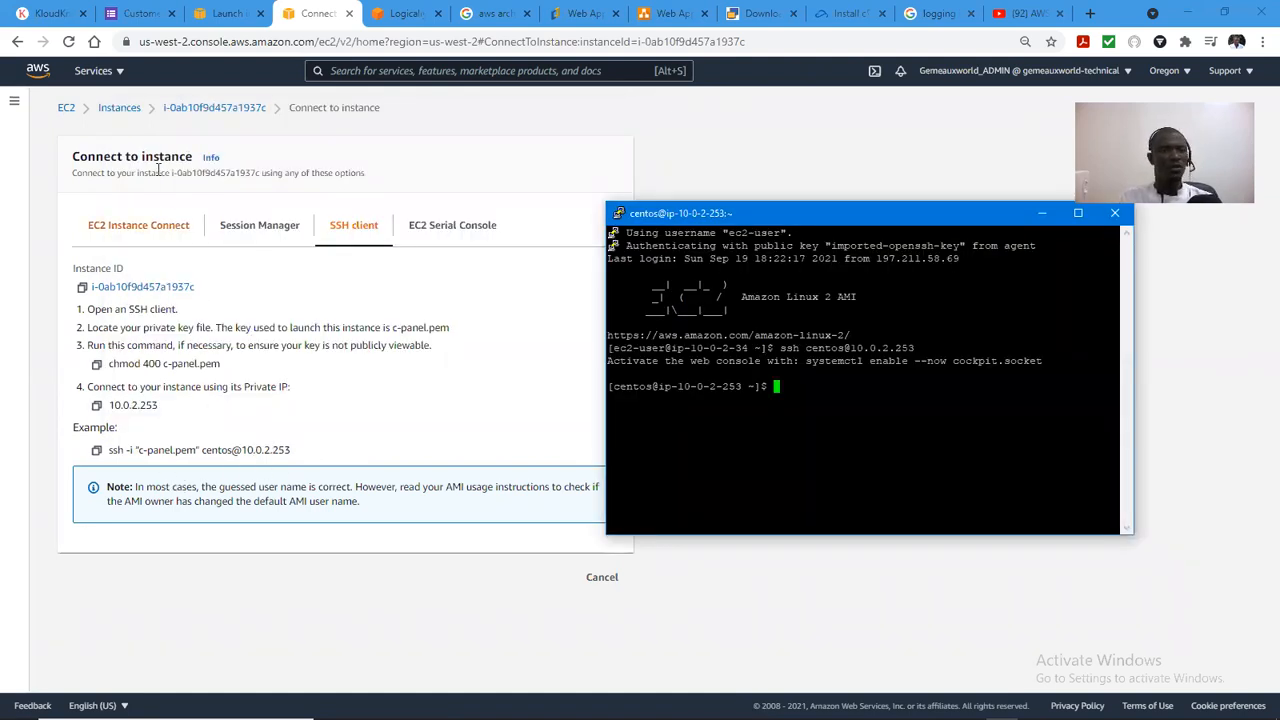
left_click(228, 112)
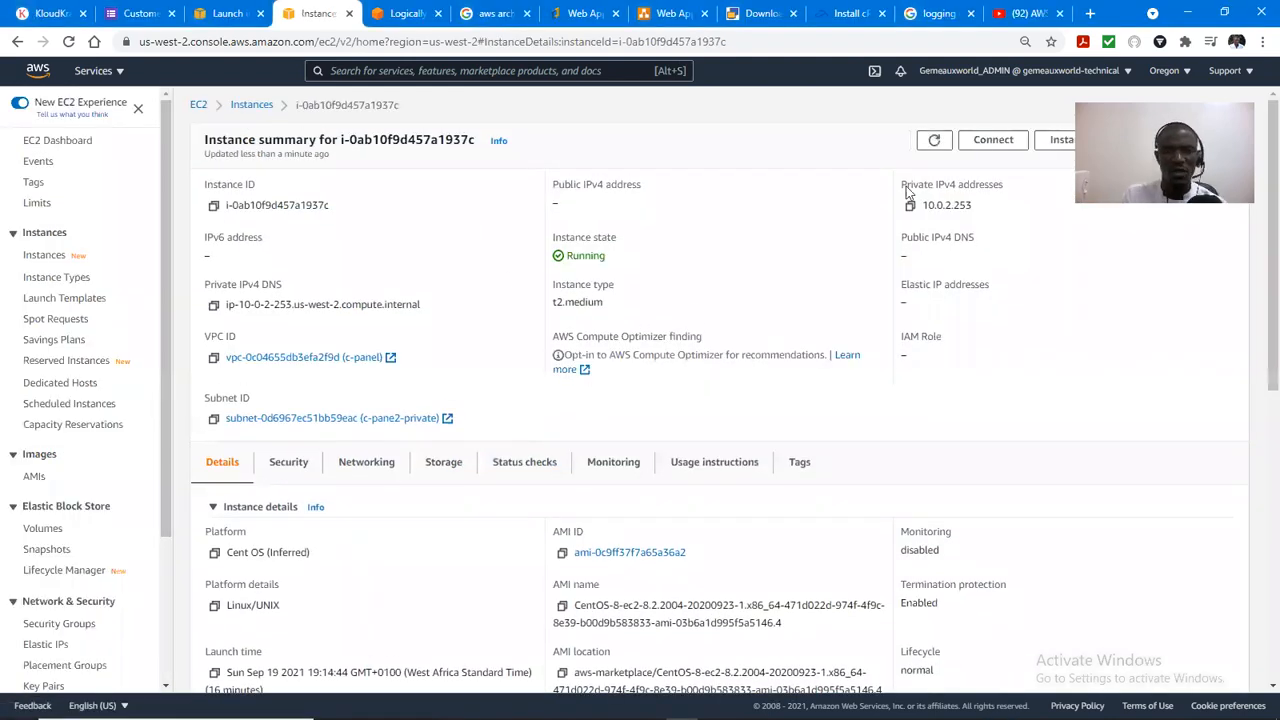
left_click(251, 105)
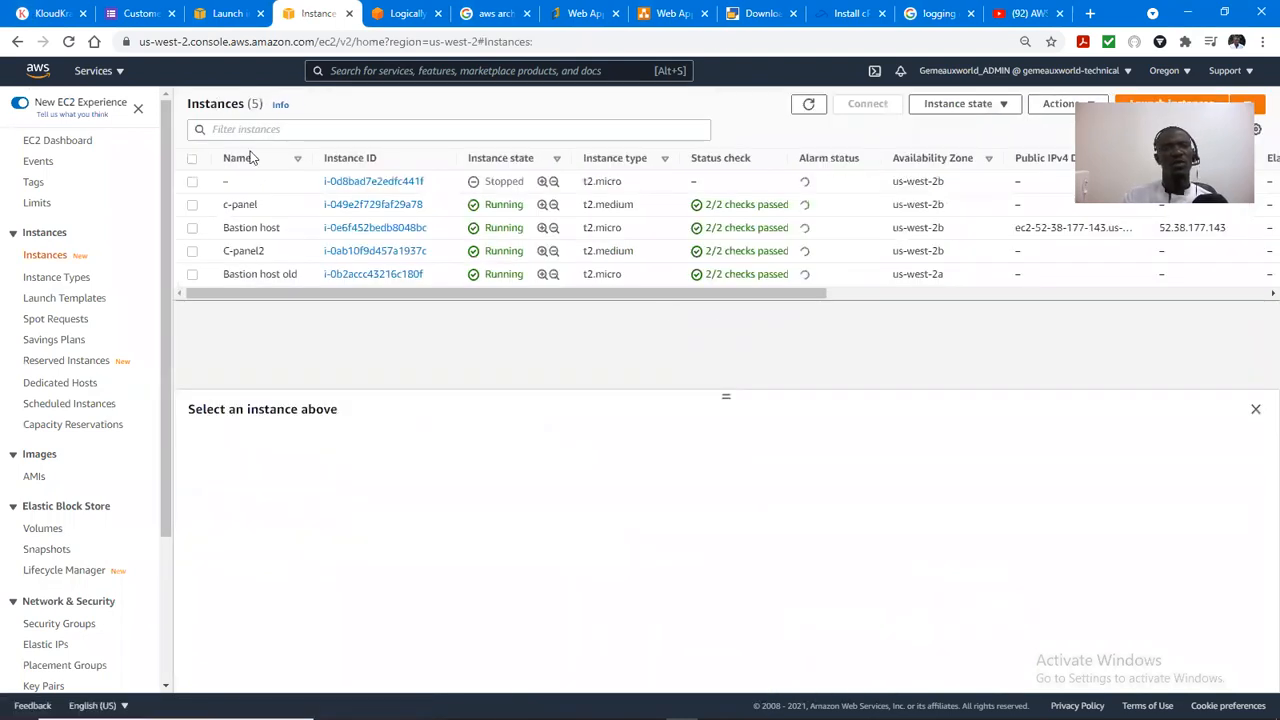
left_click(193, 251)
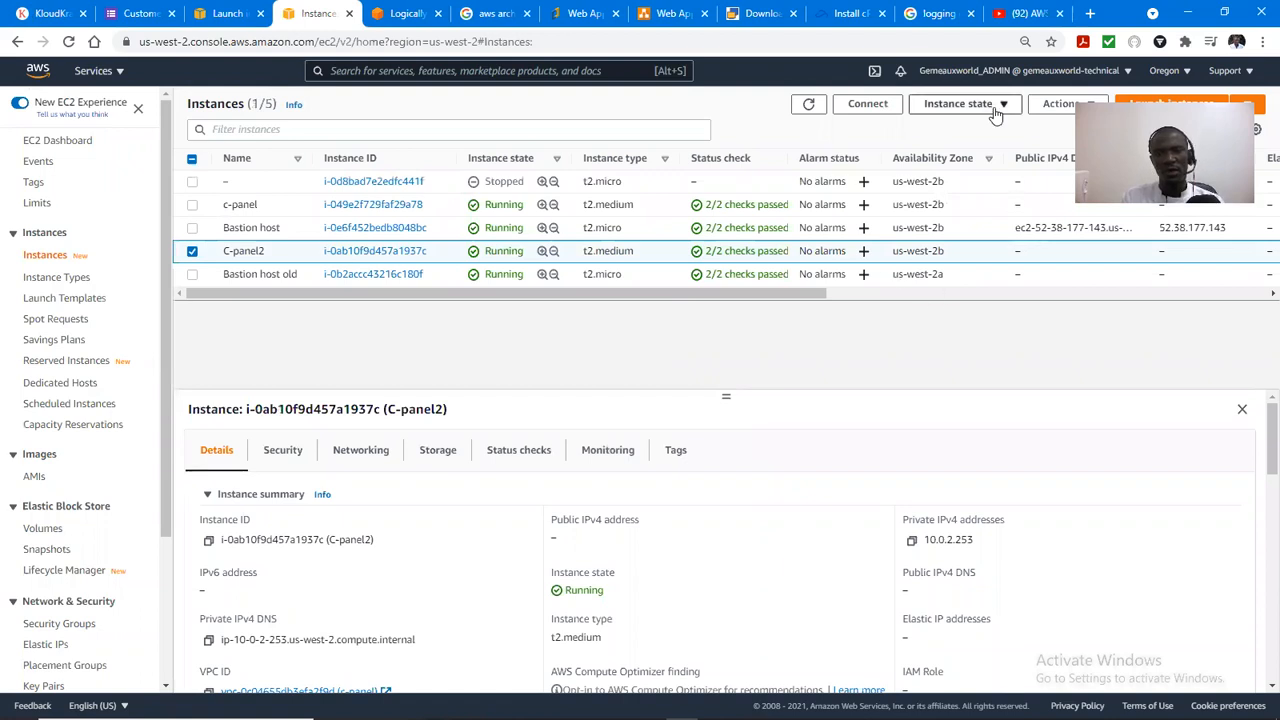
left_click(864, 108)
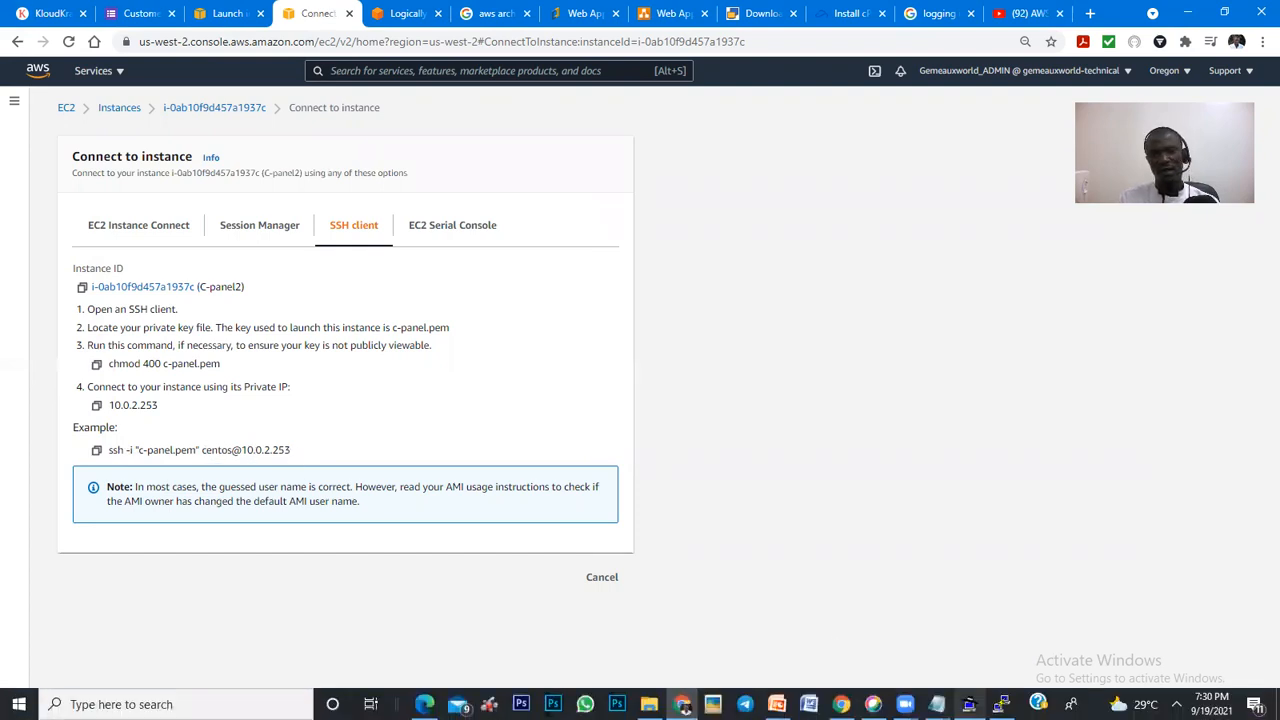
left_click(968, 704)
left_click(864, 397)
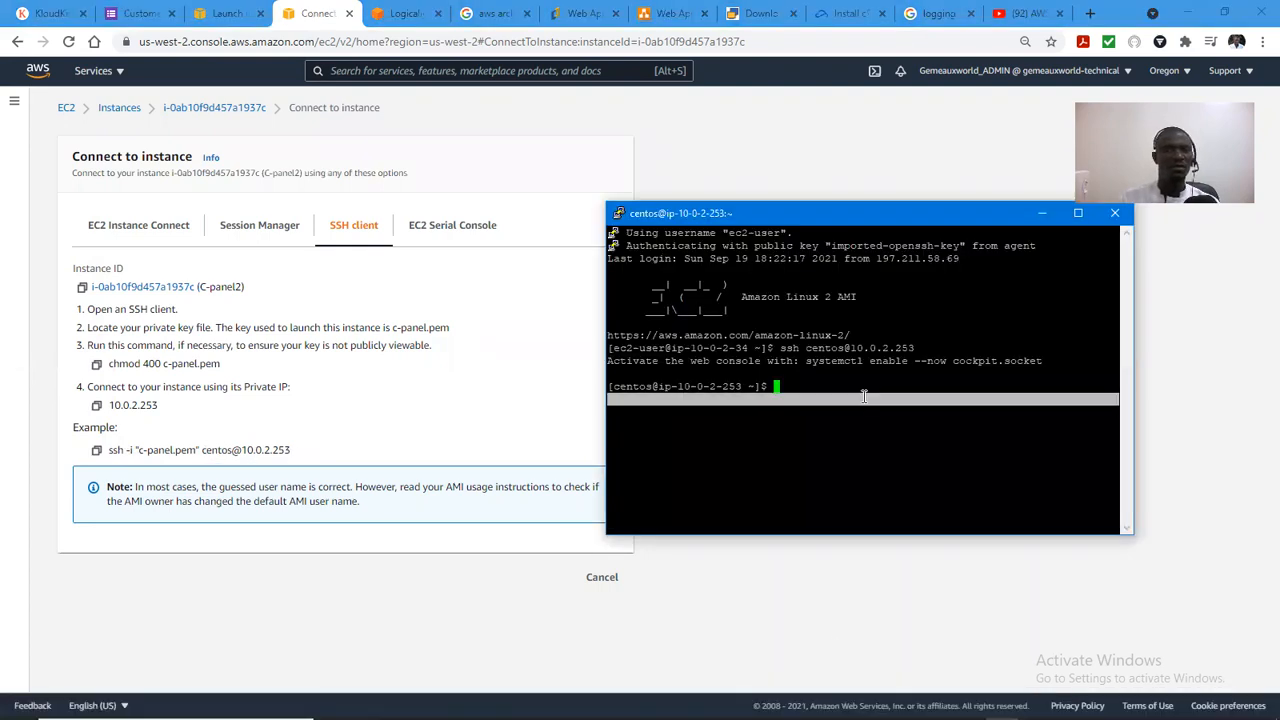
double_click(926, 216)
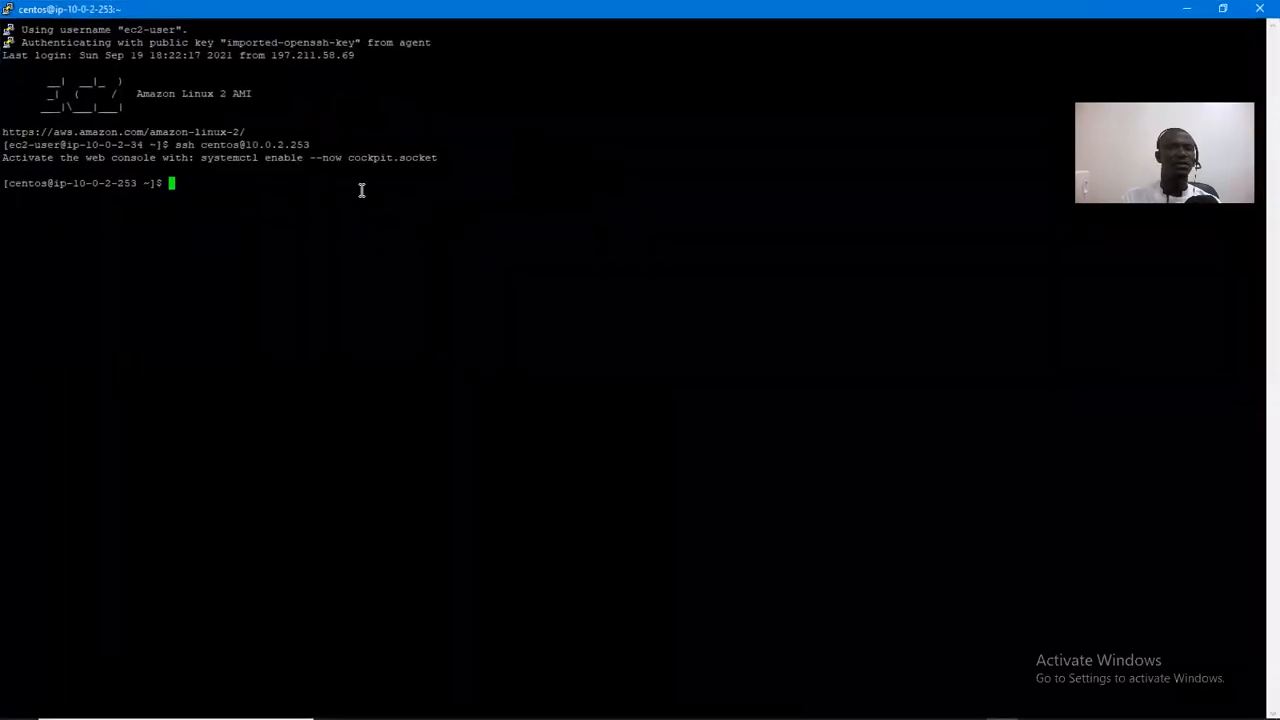
Step: Copy yum update from the cpanel install notes in Notepad and try to run it as the centos user in PuTTY
mouse_move(809, 717)
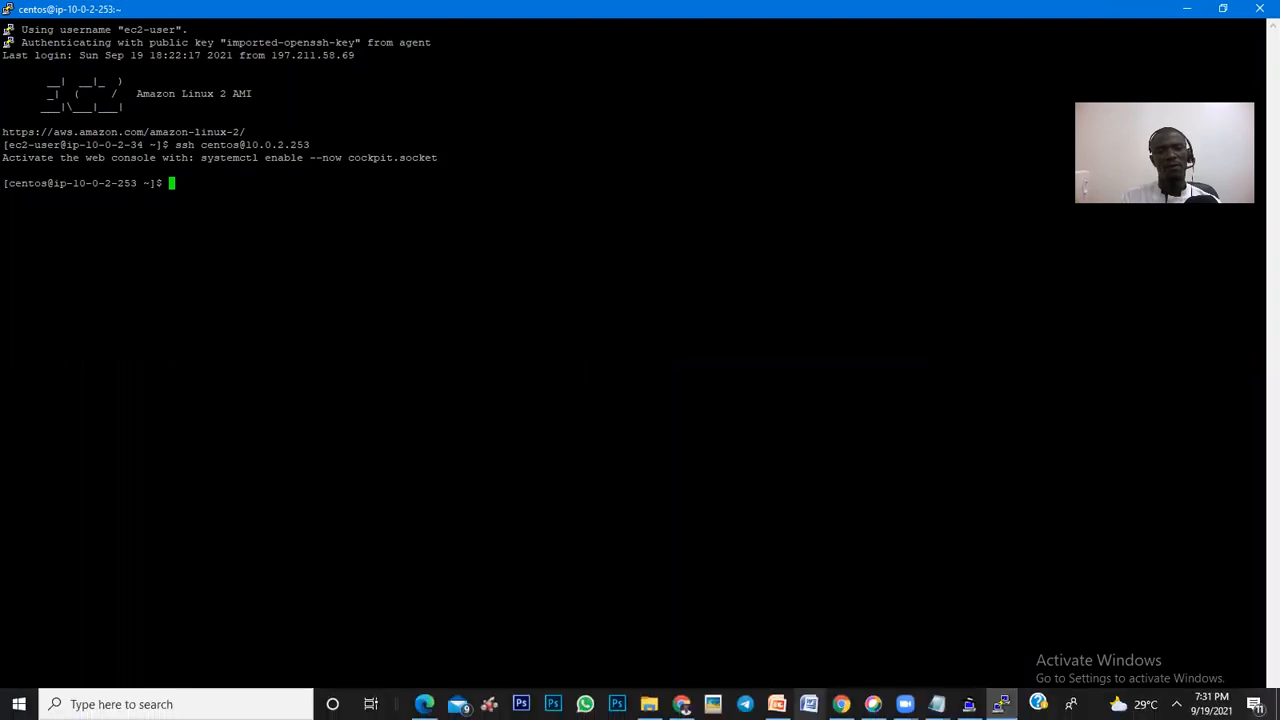
left_click(936, 704)
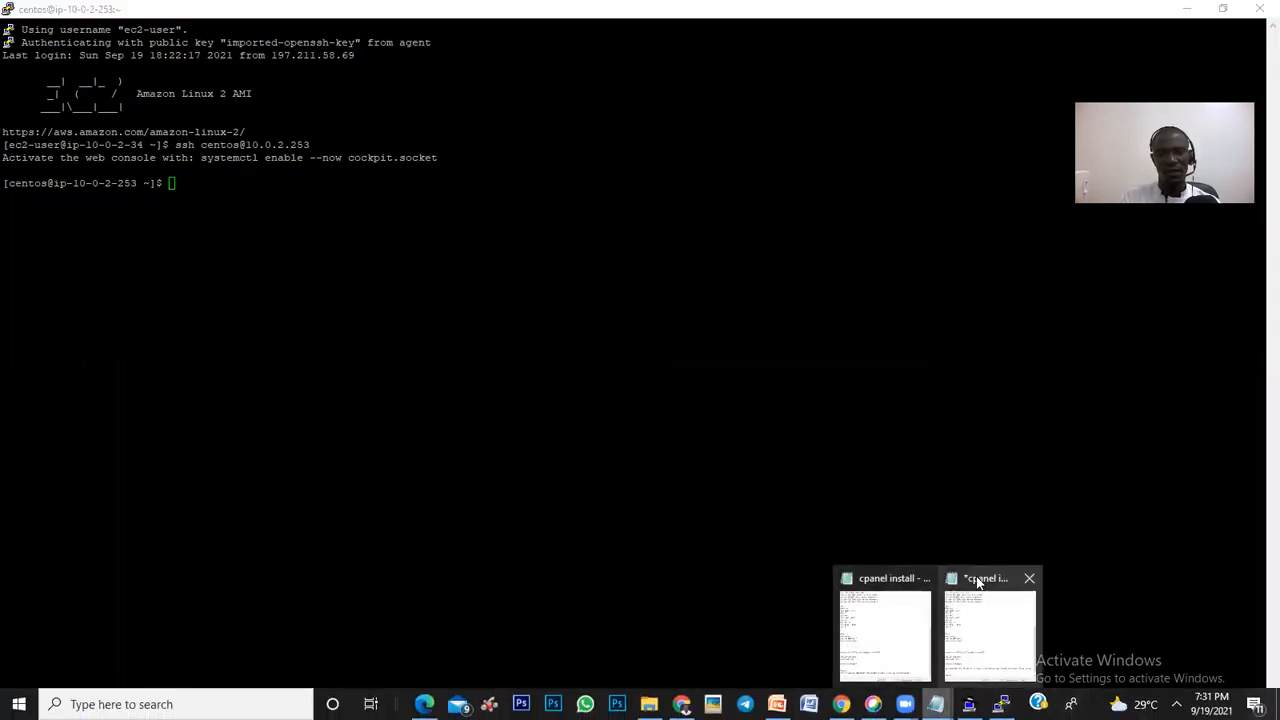
left_click(983, 612)
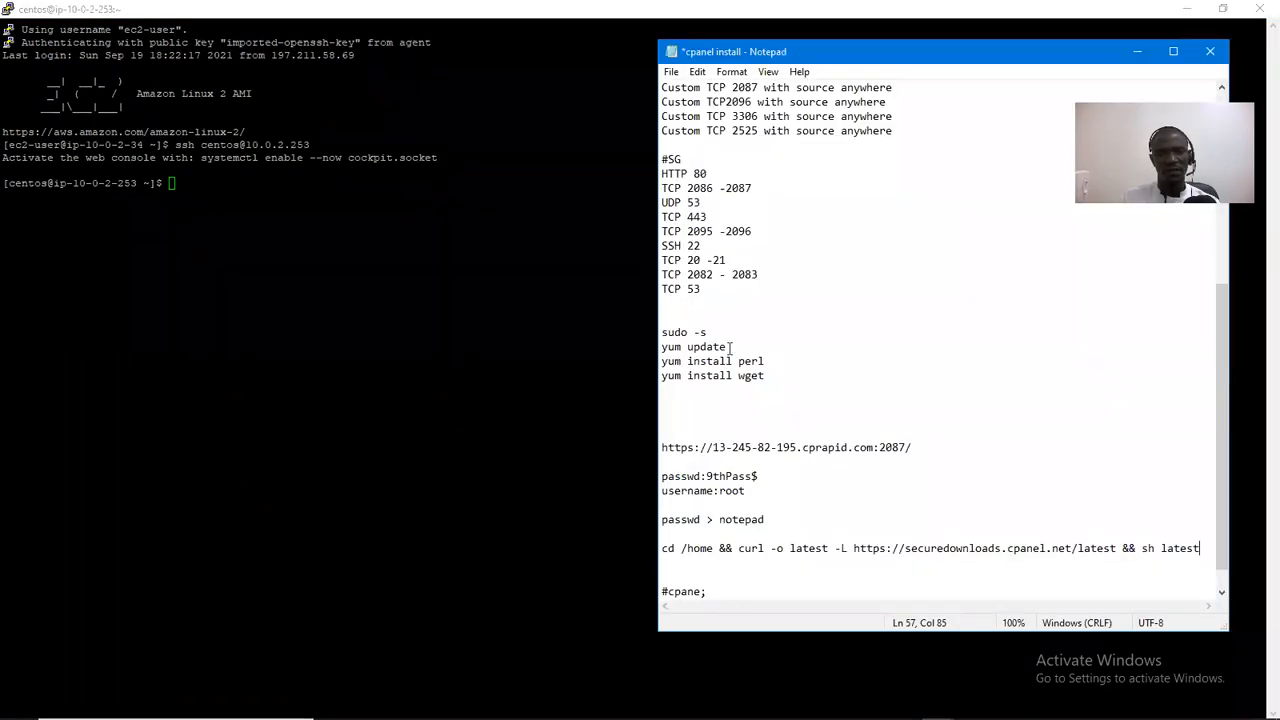
left_click_drag(726, 346, 646, 351)
key("ctrl+c")
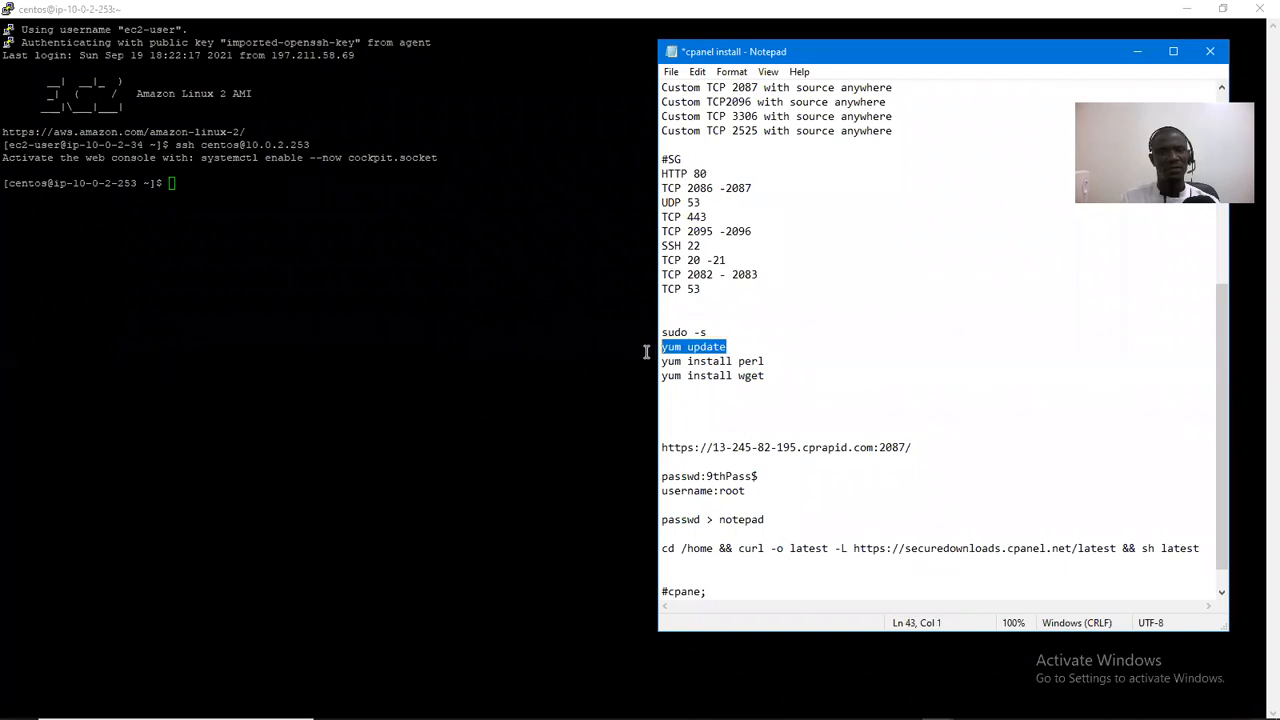
left_click(271, 177)
right_click(289, 200)
key("Return")
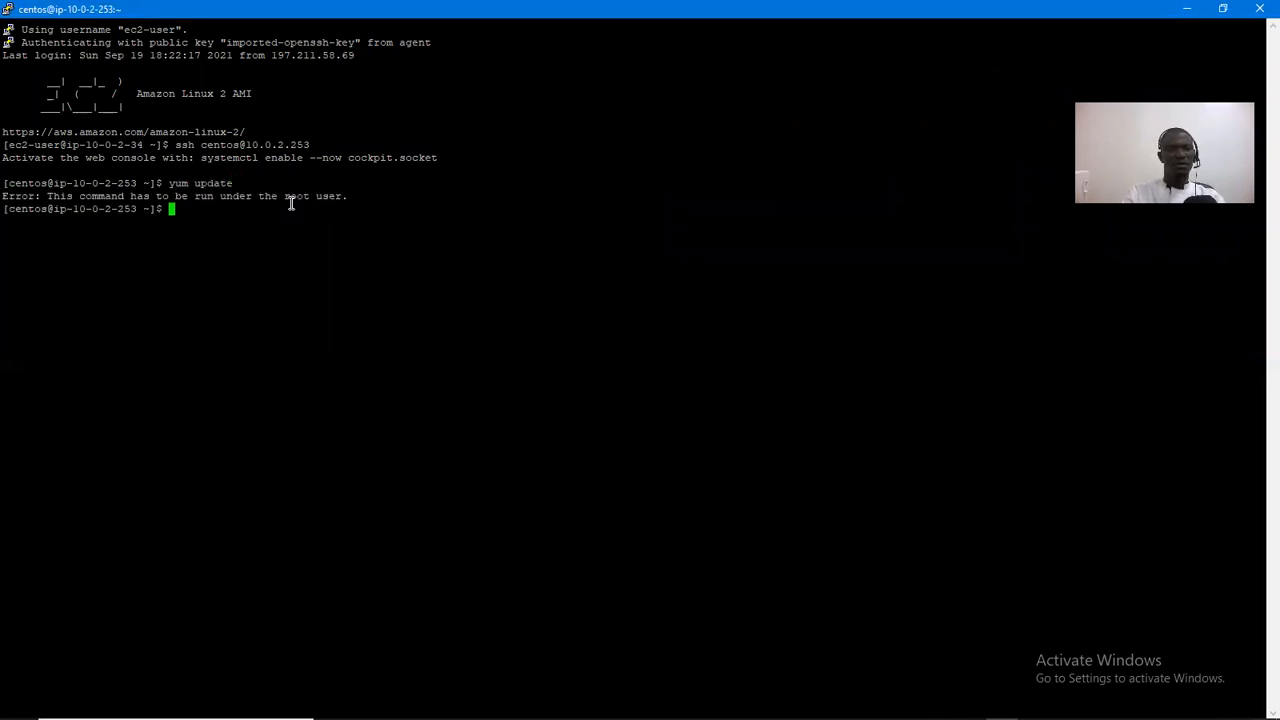
Step: Switch to the root user with sudo su and run yum update on the CentOS instance
type("sudo su")
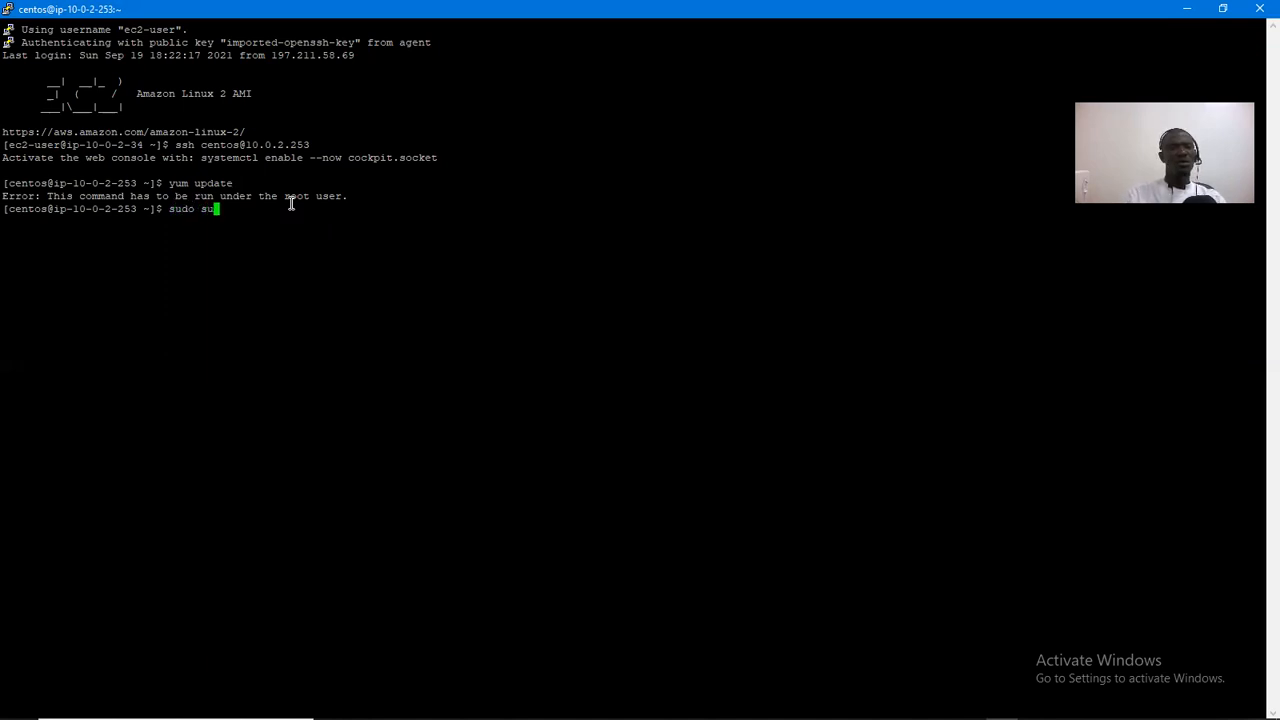
key("Return")
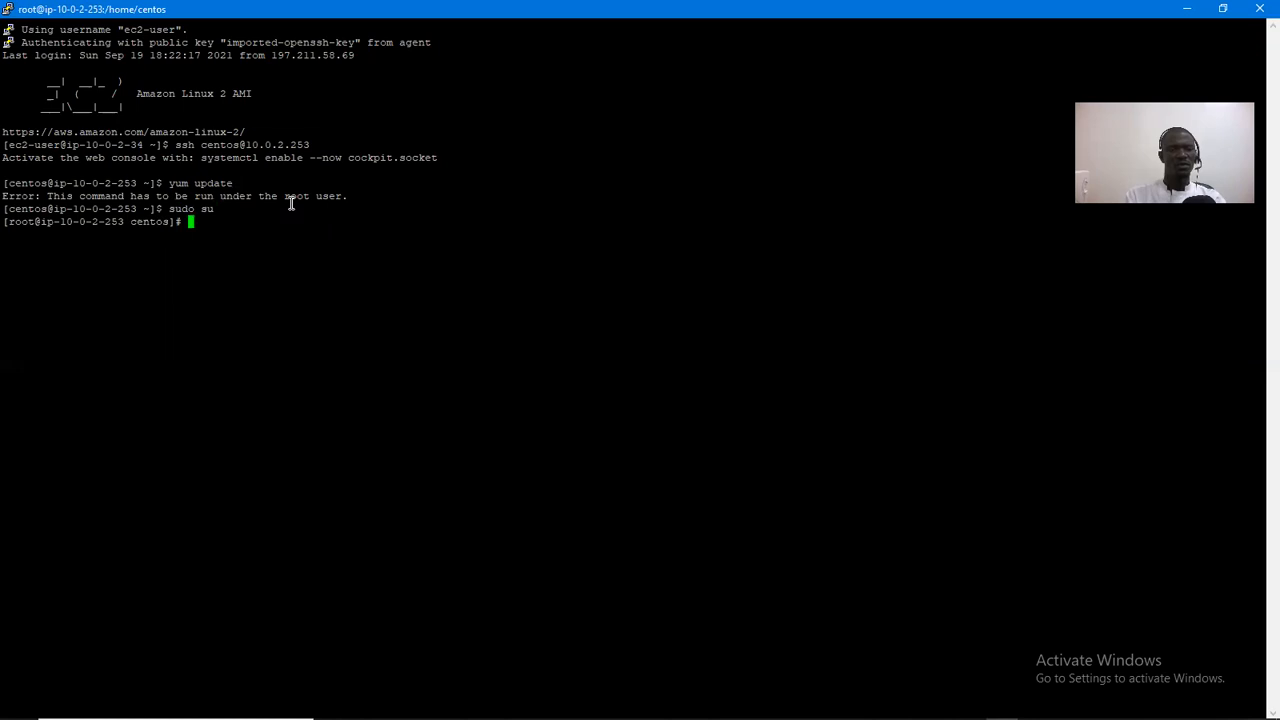
type("yum ")
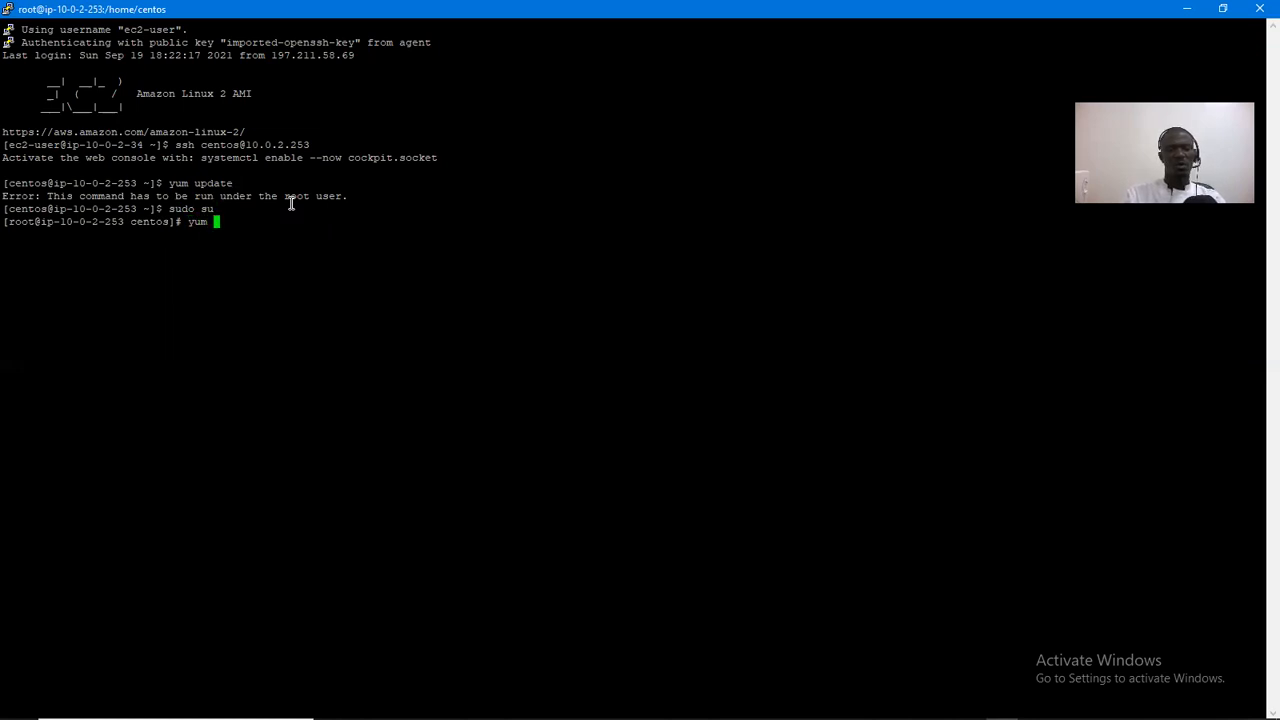
type("update")
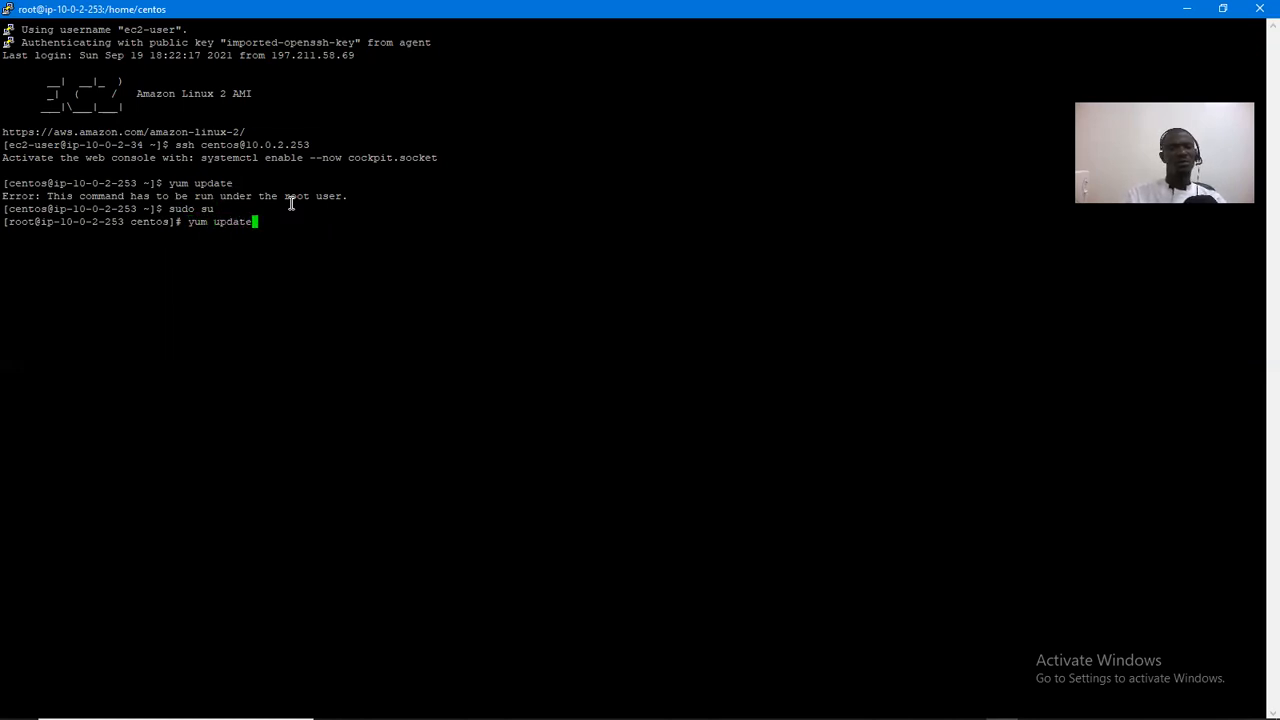
key("Return")
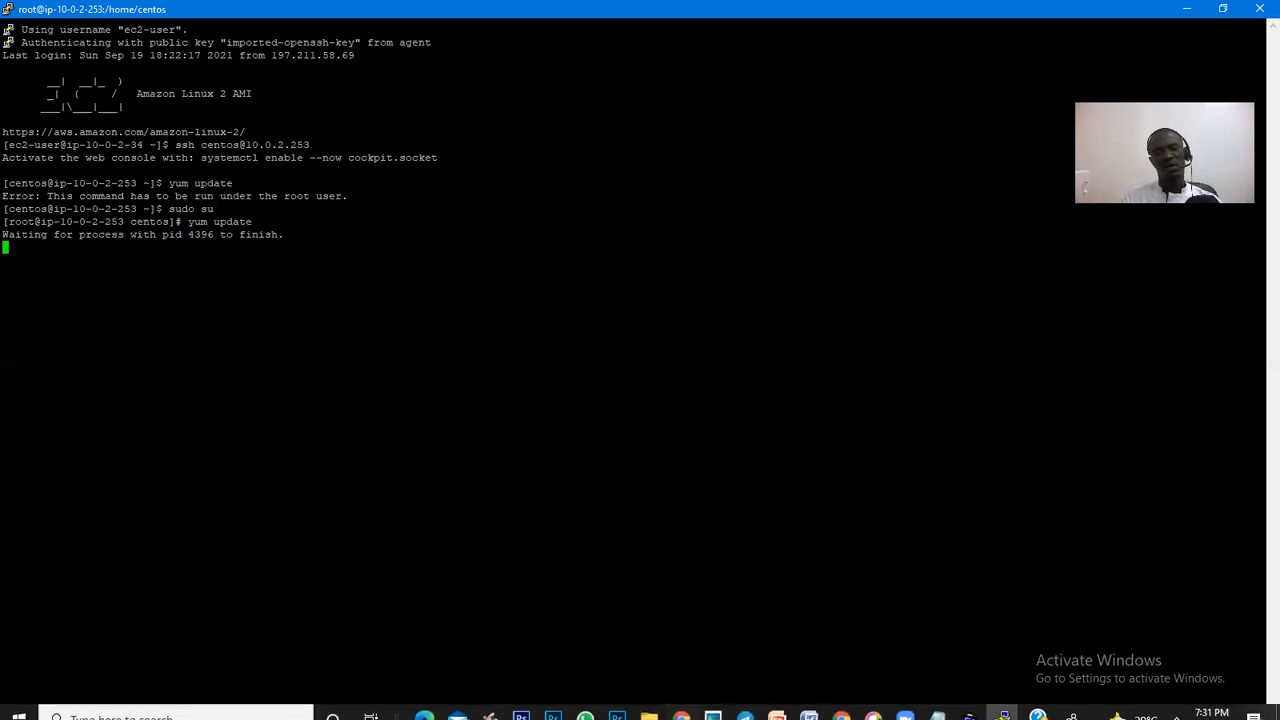
Step: Switch to the cpanel install notes in Notepad and review the yum install perl and yum install wget lines
left_click(1001, 704)
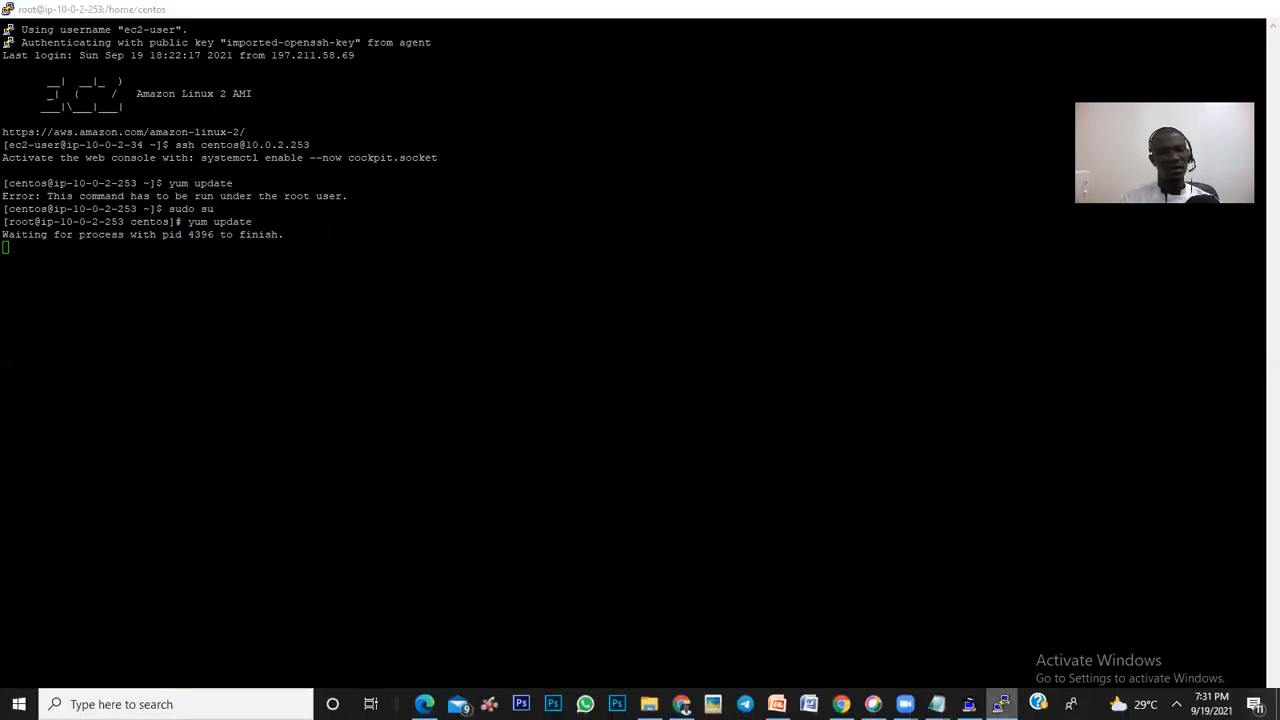
left_click(1001, 704)
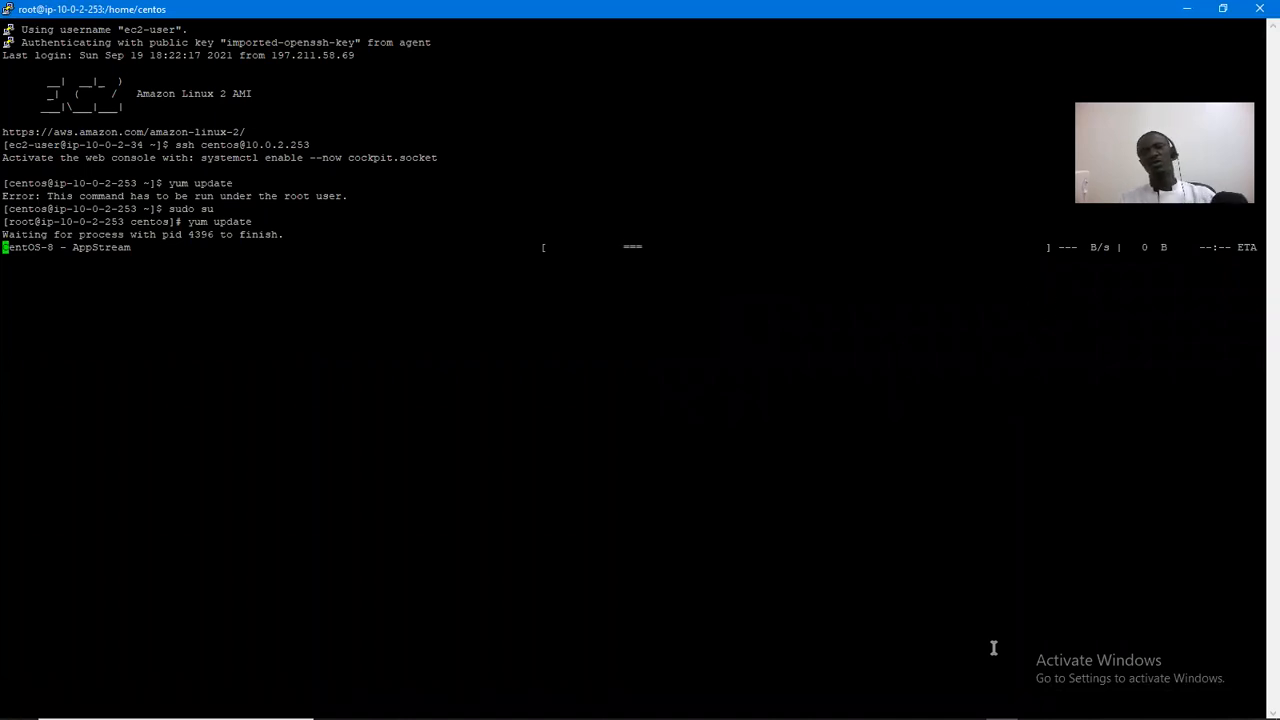
mouse_move(1002, 718)
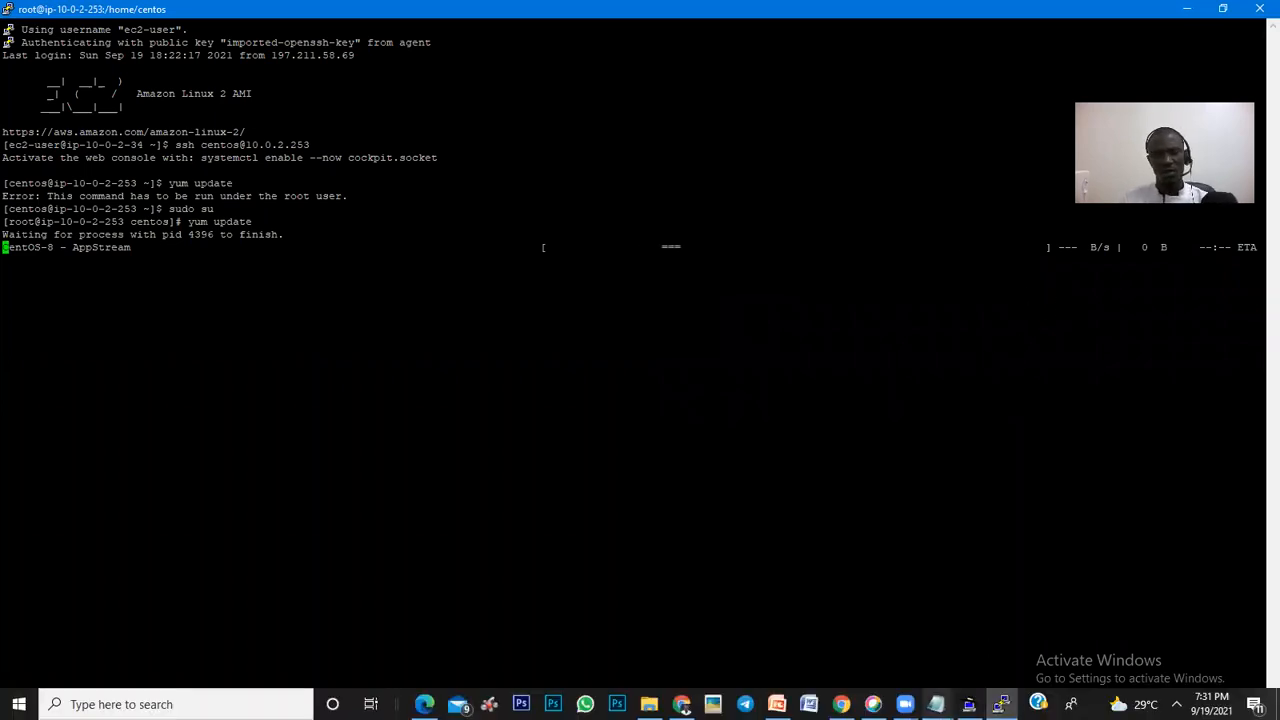
left_click(937, 704)
left_click(979, 640)
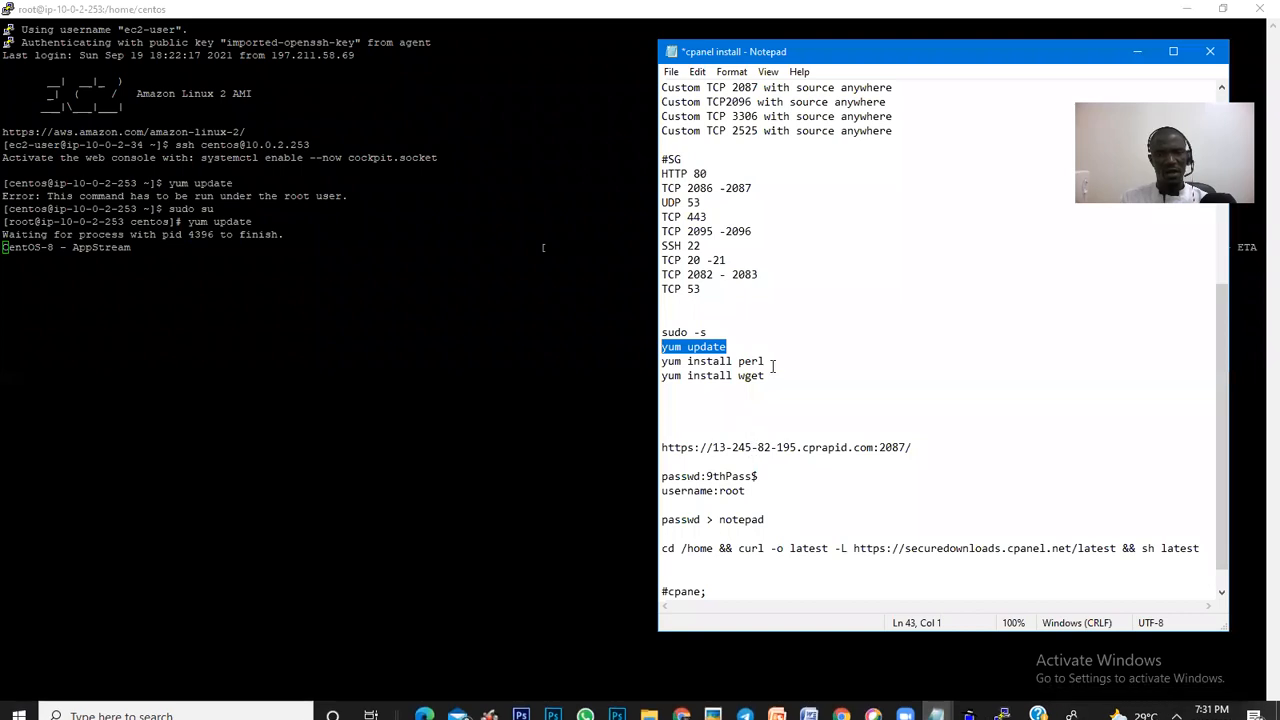
left_click_drag(768, 376, 661, 362)
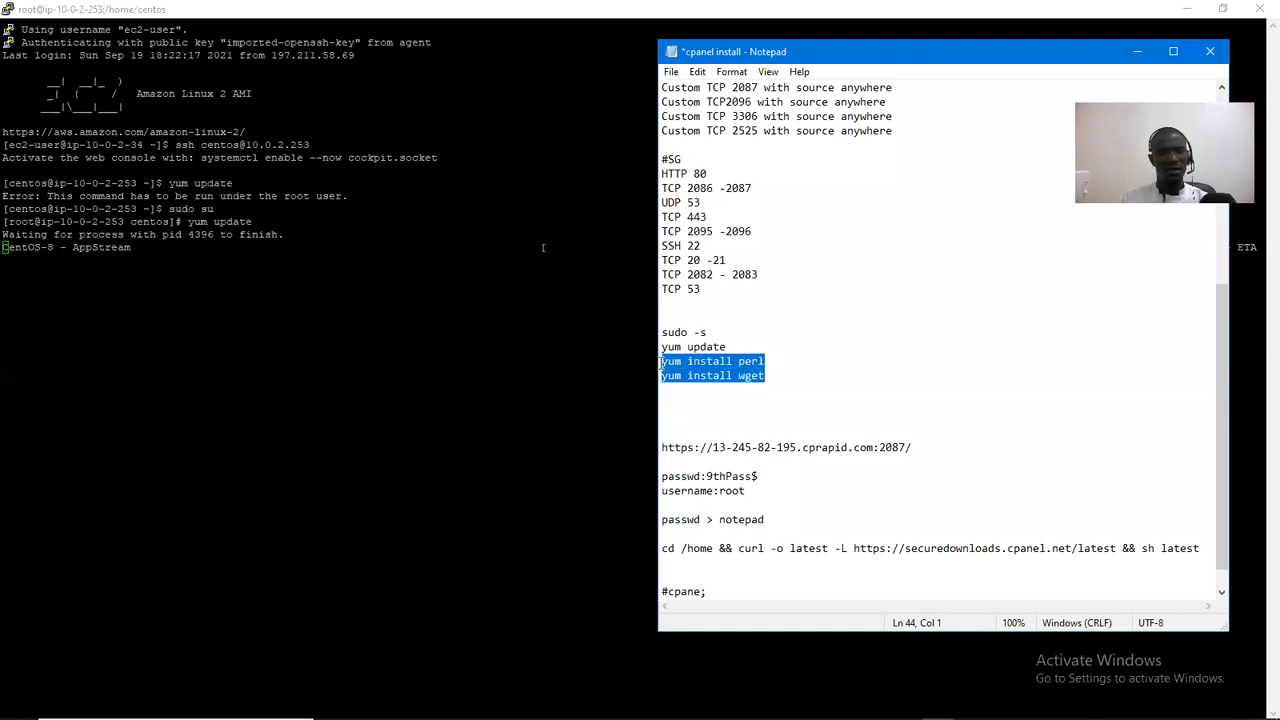
left_click(798, 368)
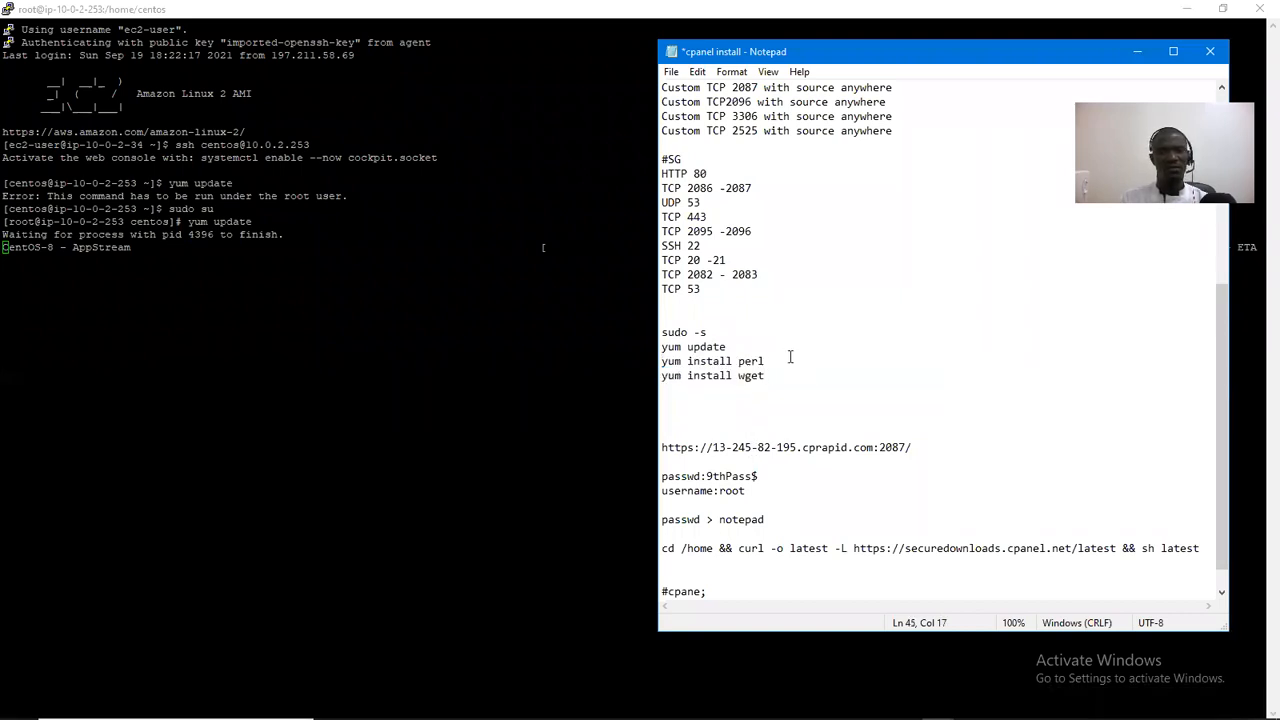
Step: Append -y to the yum install perl and yum install wget lines in the cpanel install notes
type("-y")
key("Down")
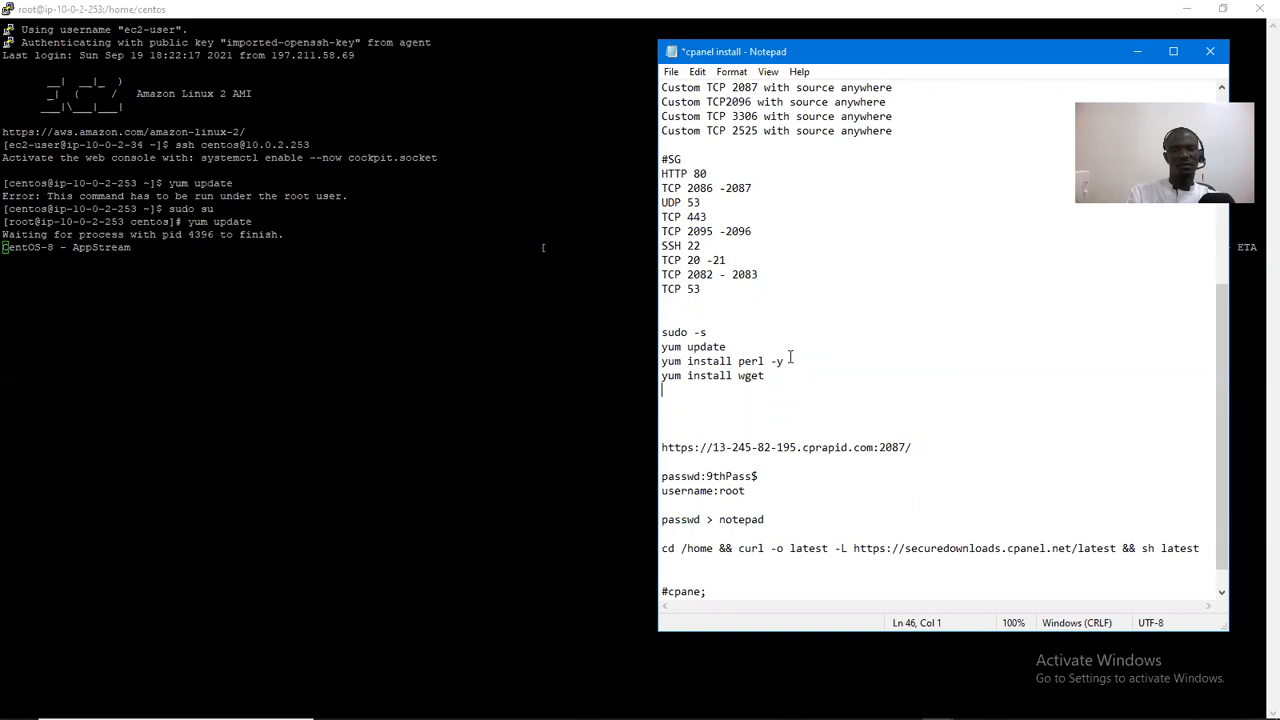
left_click(785, 375)
type("-y")
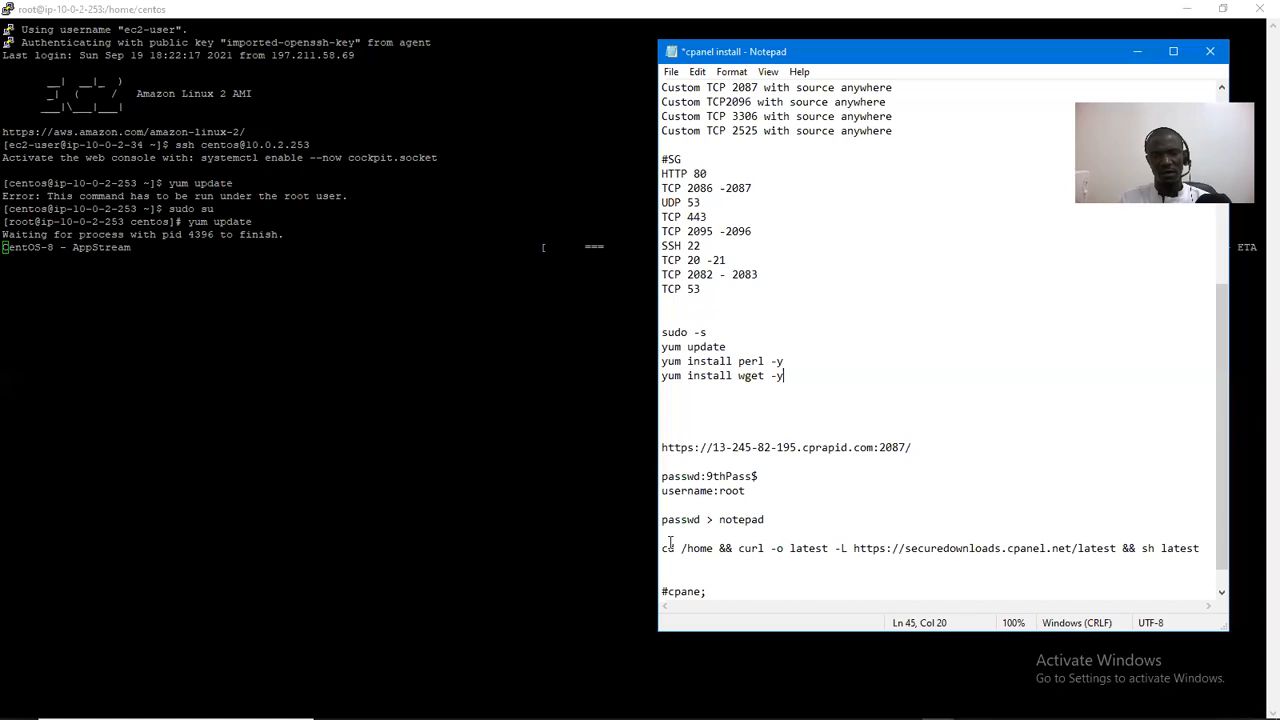
left_click_drag(663, 546, 1180, 571)
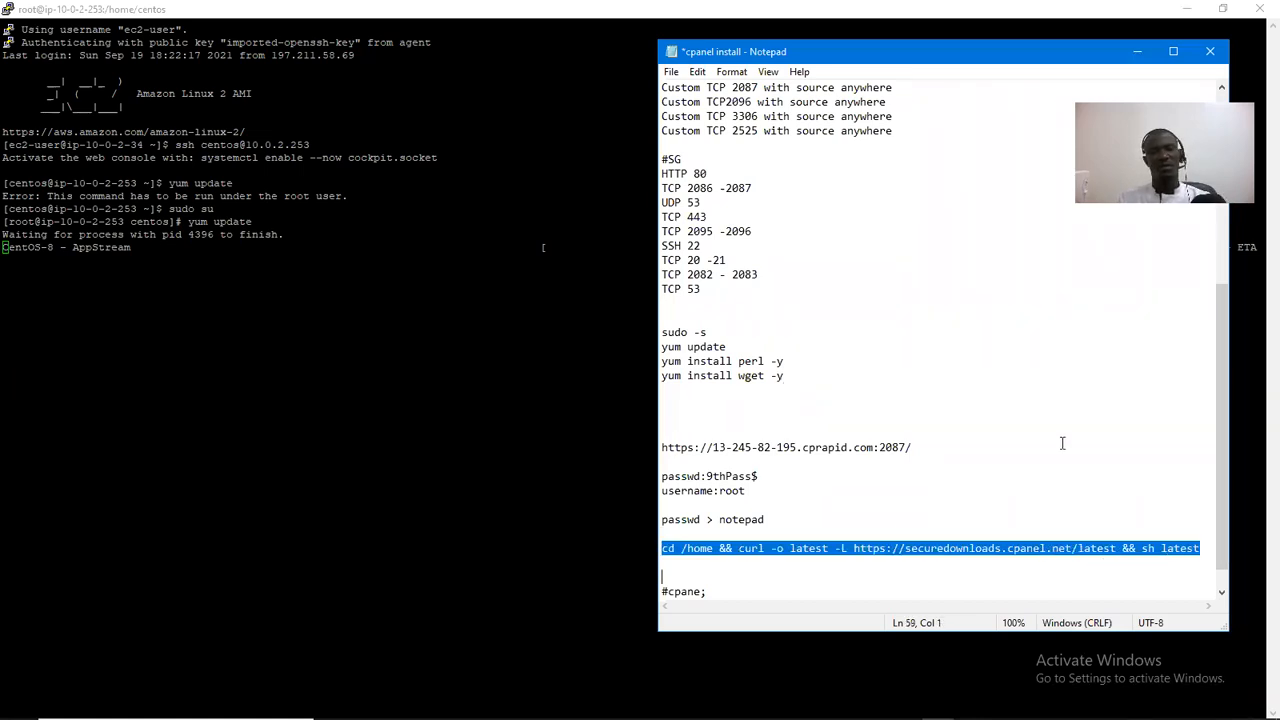
left_click(835, 392)
key("Return")
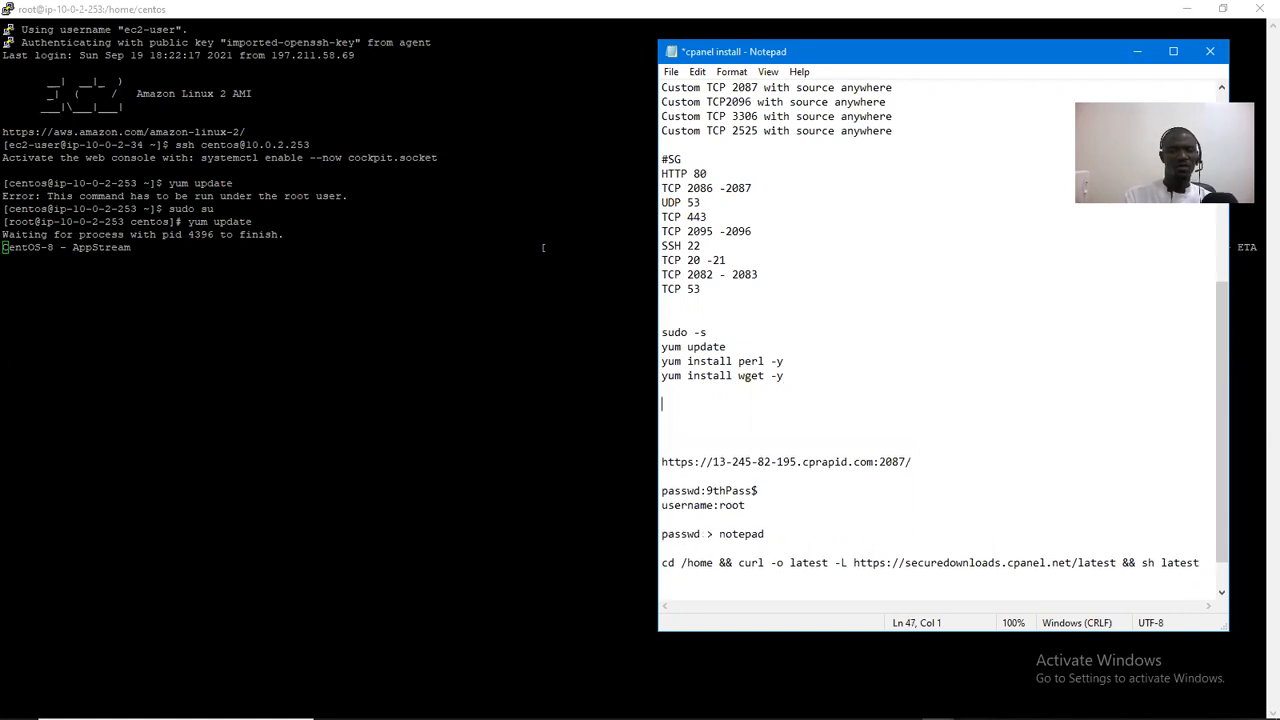
type("cd /home && curl -o latest -L https://securedownloads.cpanel.net/latest && sh latest")
key("Return")
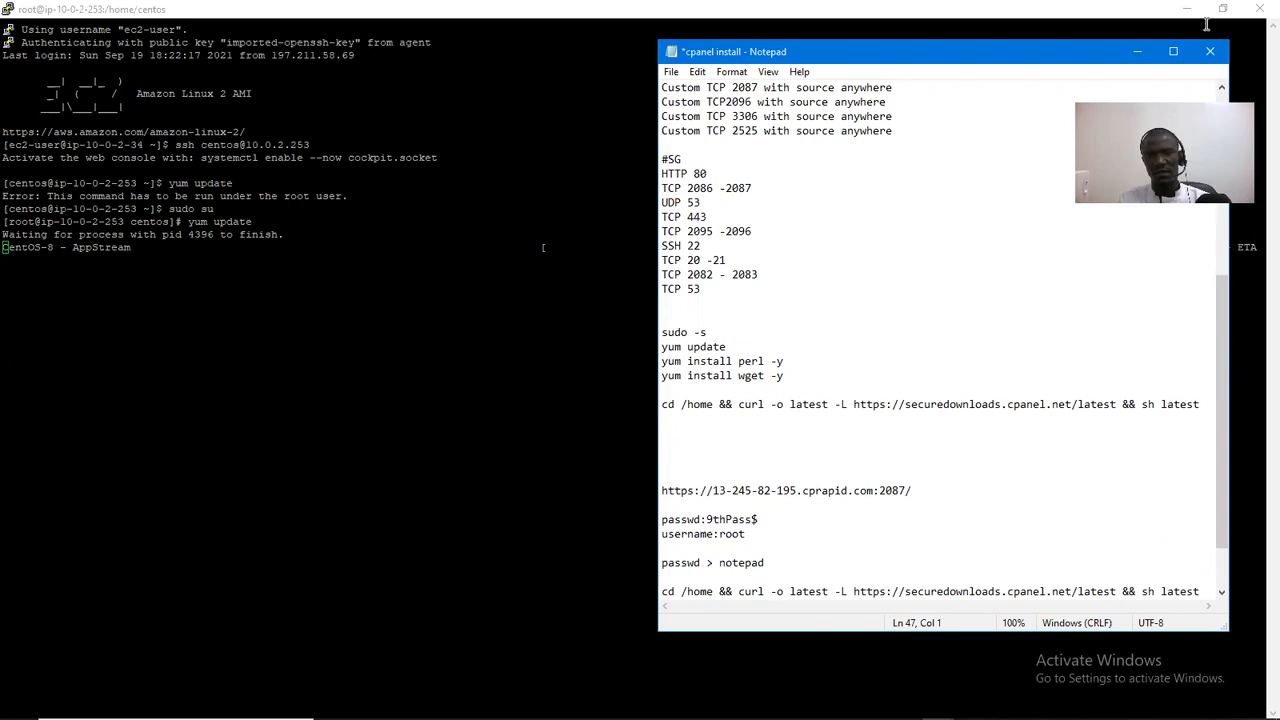
left_click(1175, 52)
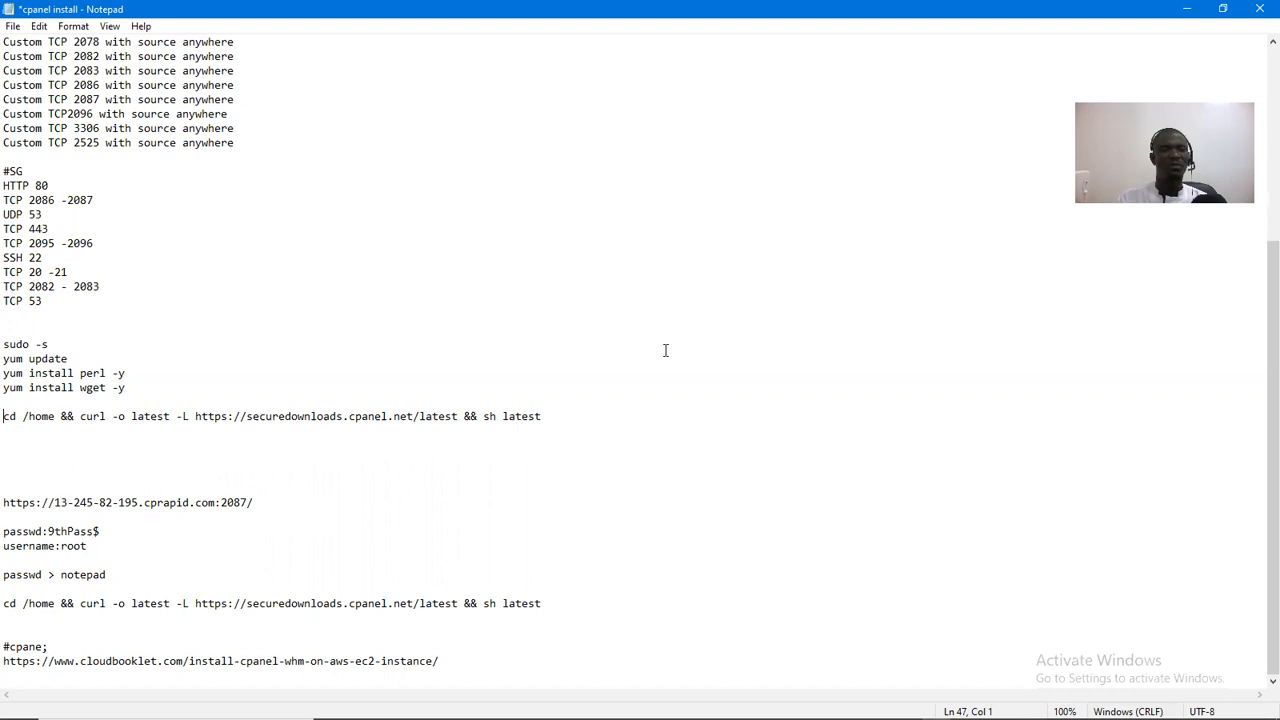
Step: Switch back to the PuTTY session, maximize it and answer y to proceed with the yum update transaction
left_click(1186, 8)
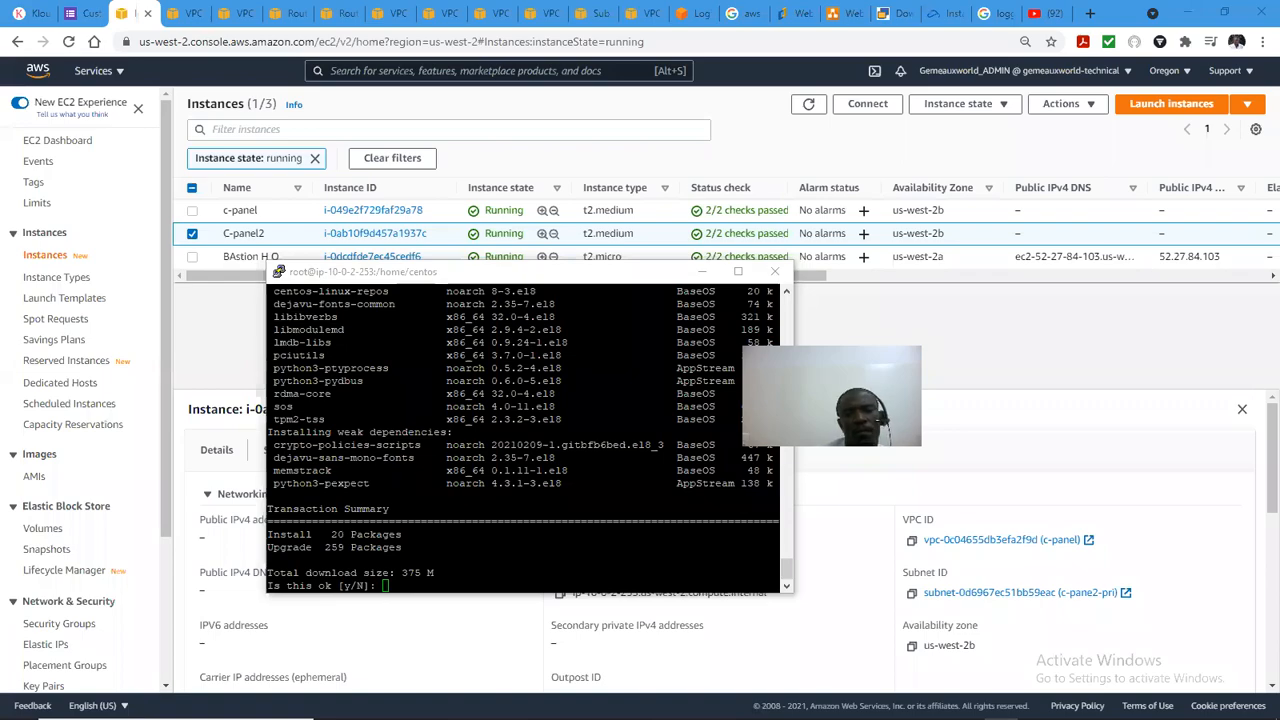
left_click(737, 271)
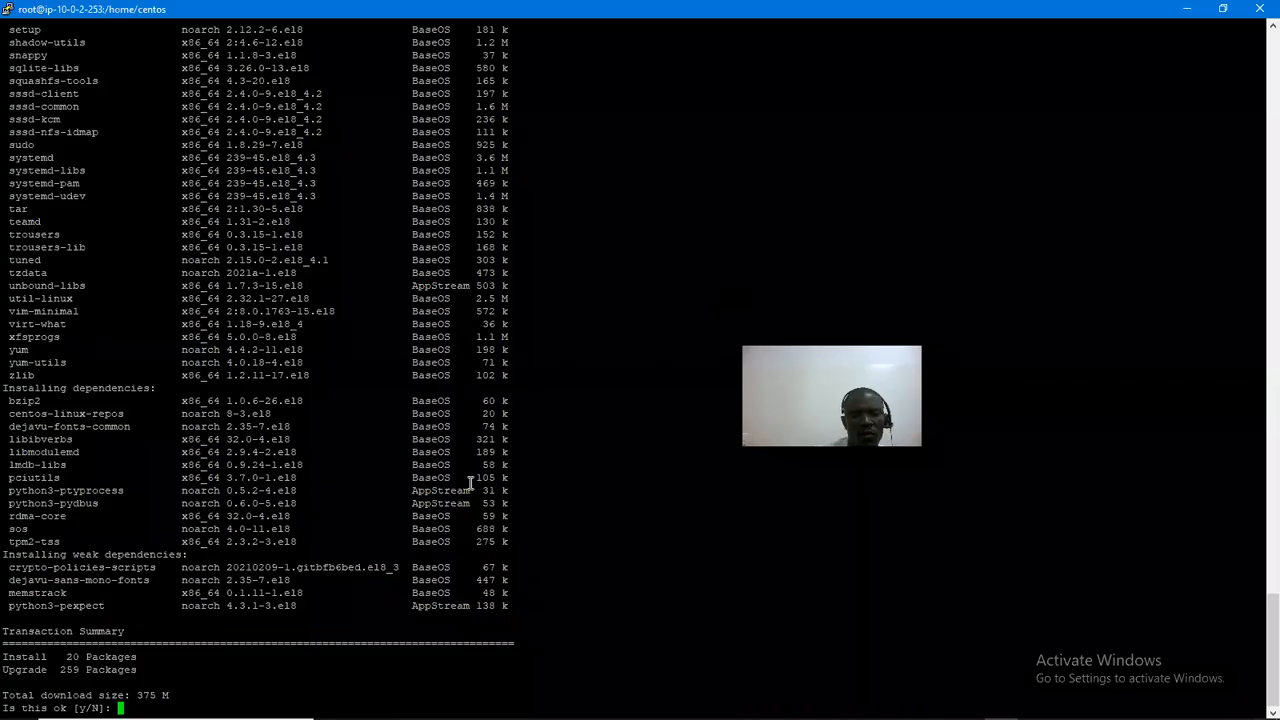
type("y")
key("Return")
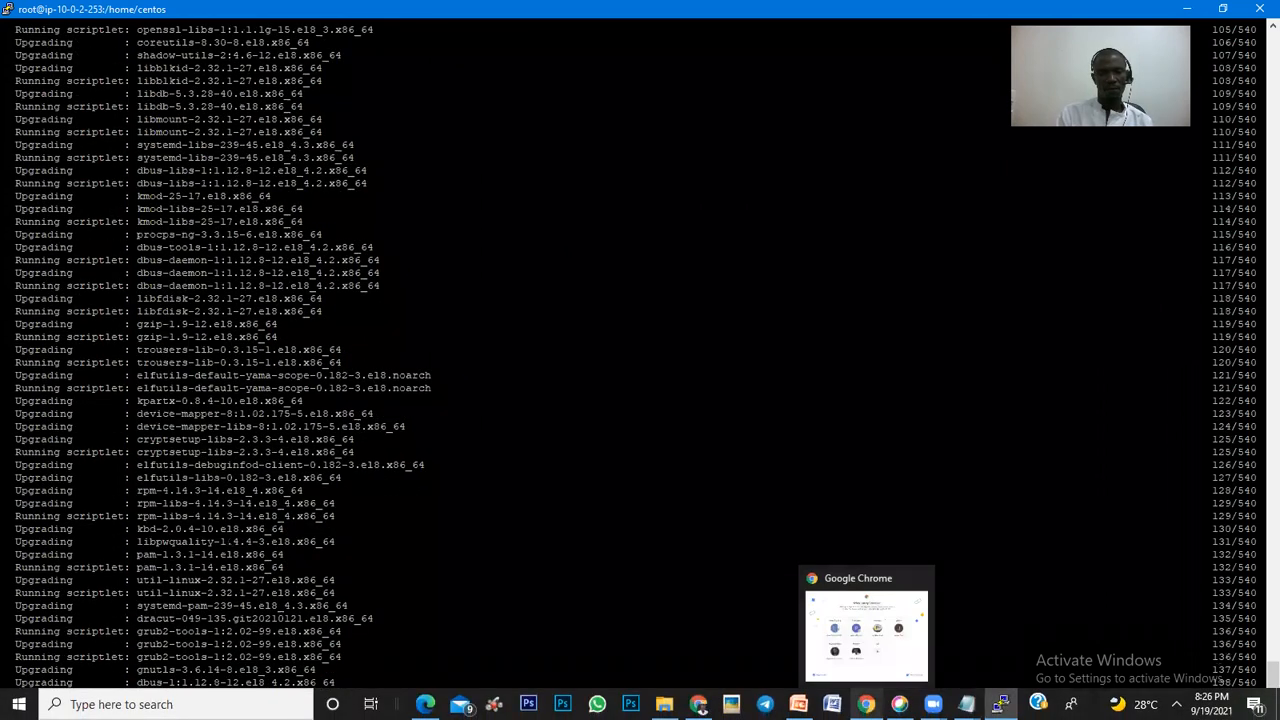
Step: Switch to the cpanel install notes in Notepad, review the remaining install commands and select the yum install perl -y line
mouse_move(698, 704)
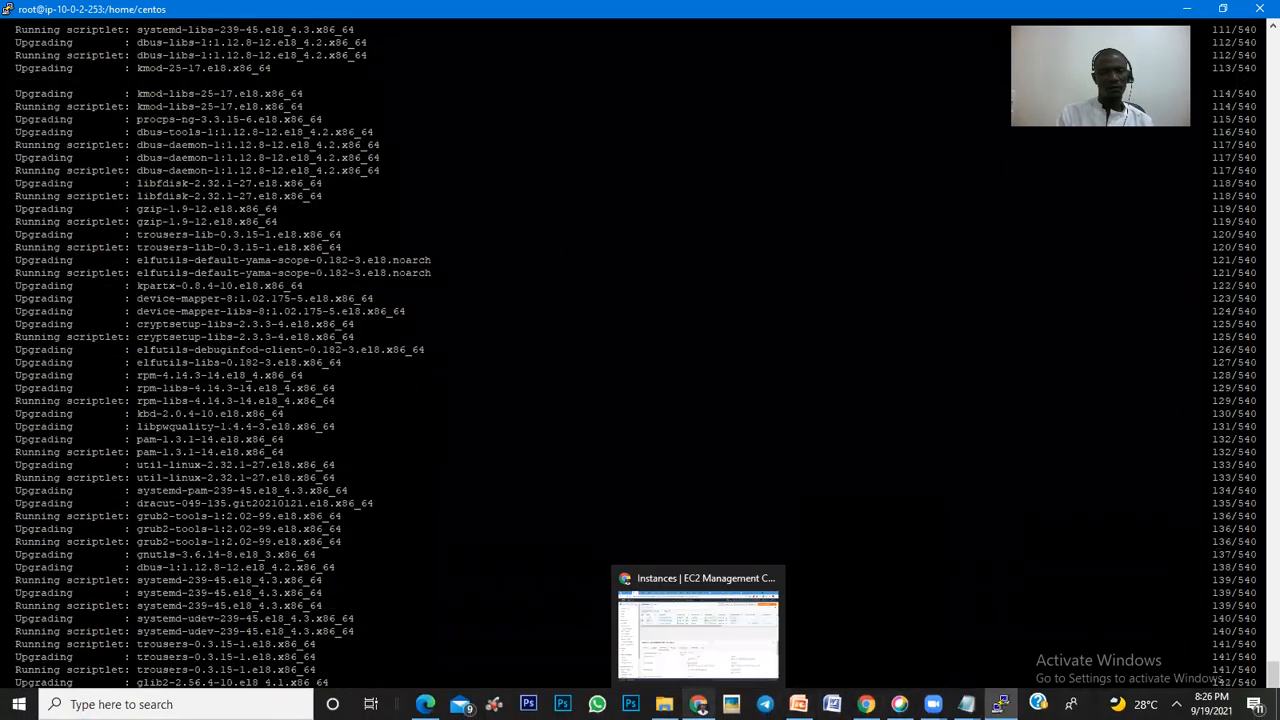
mouse_move(966, 704)
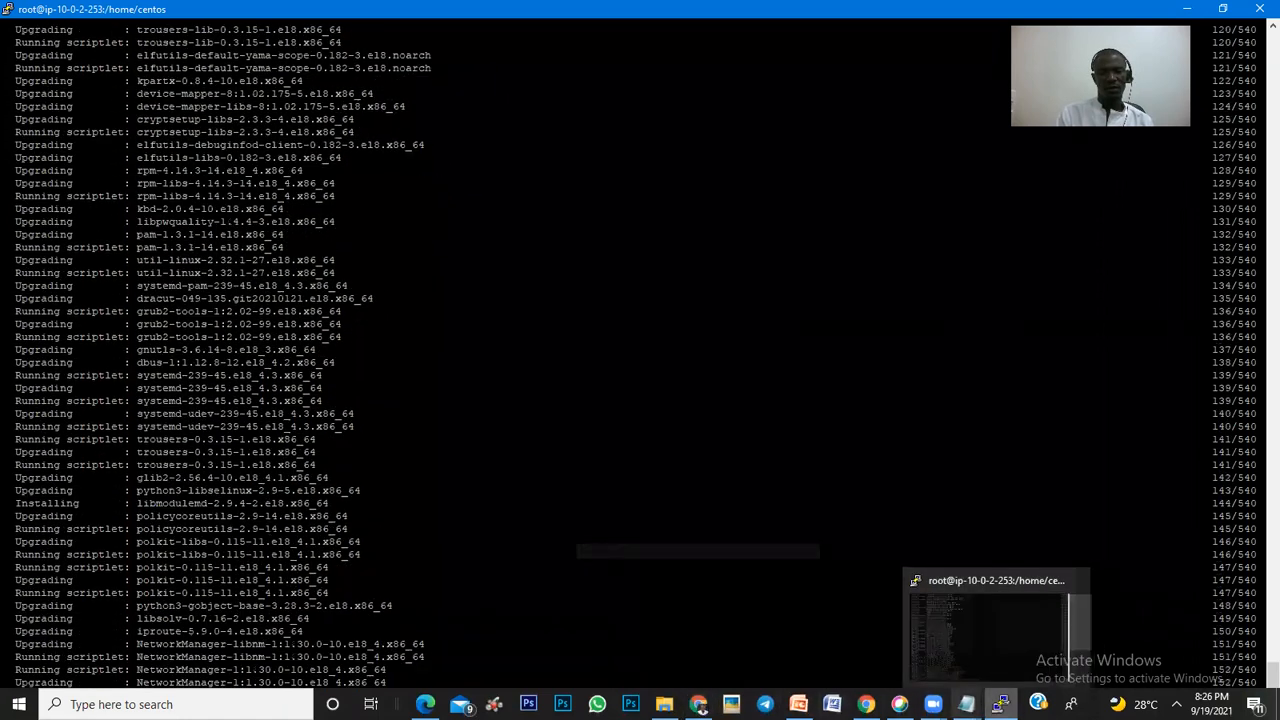
left_click(995, 657)
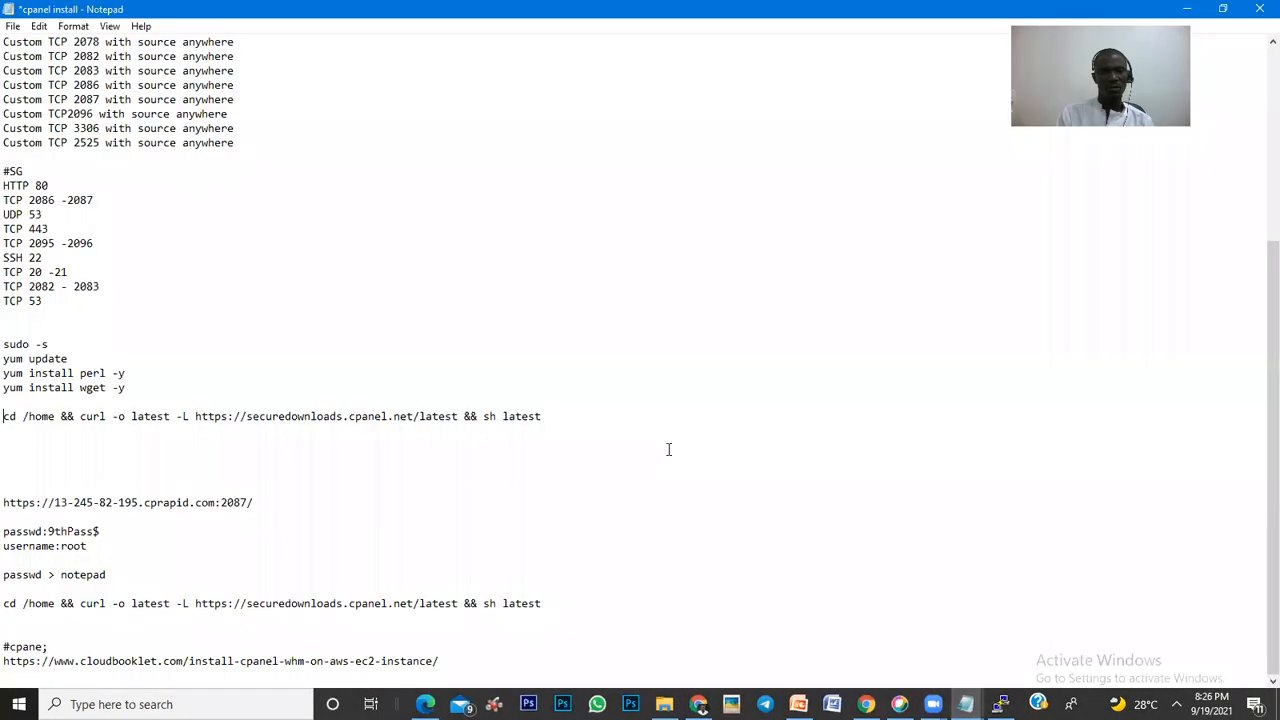
triple_click(138, 419)
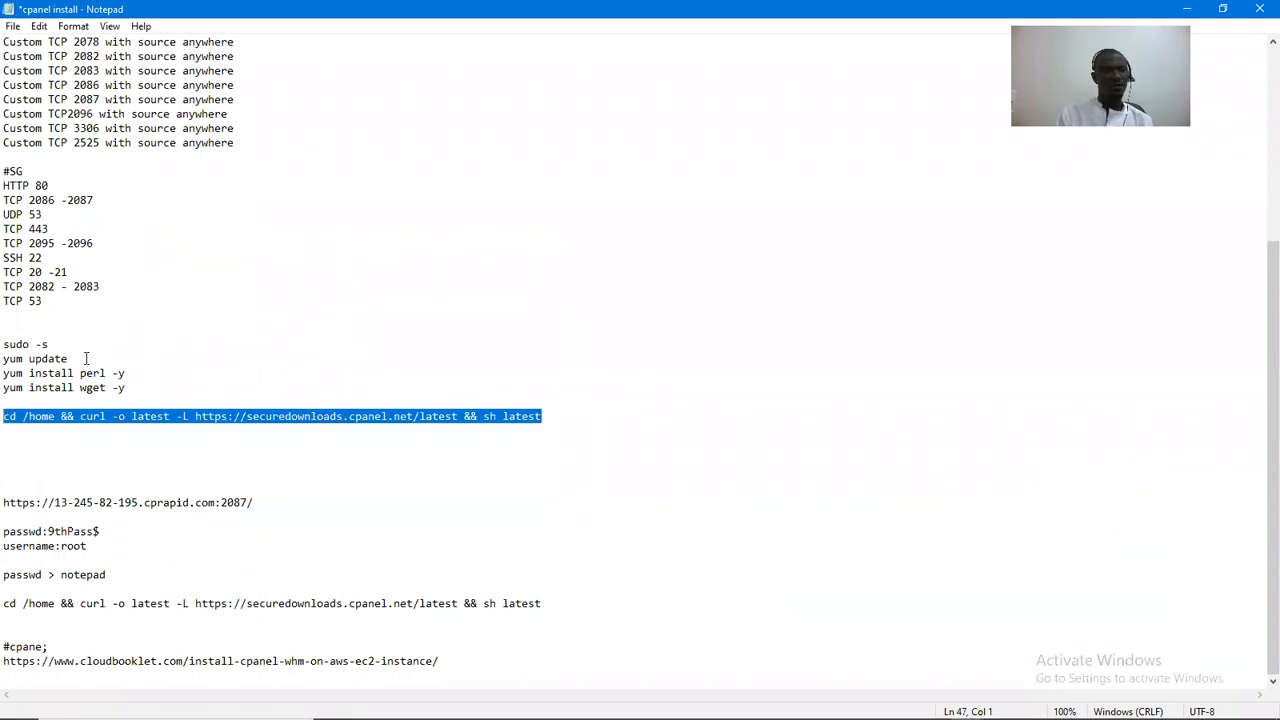
left_click(74, 361)
left_click_drag(127, 375, 6, 373)
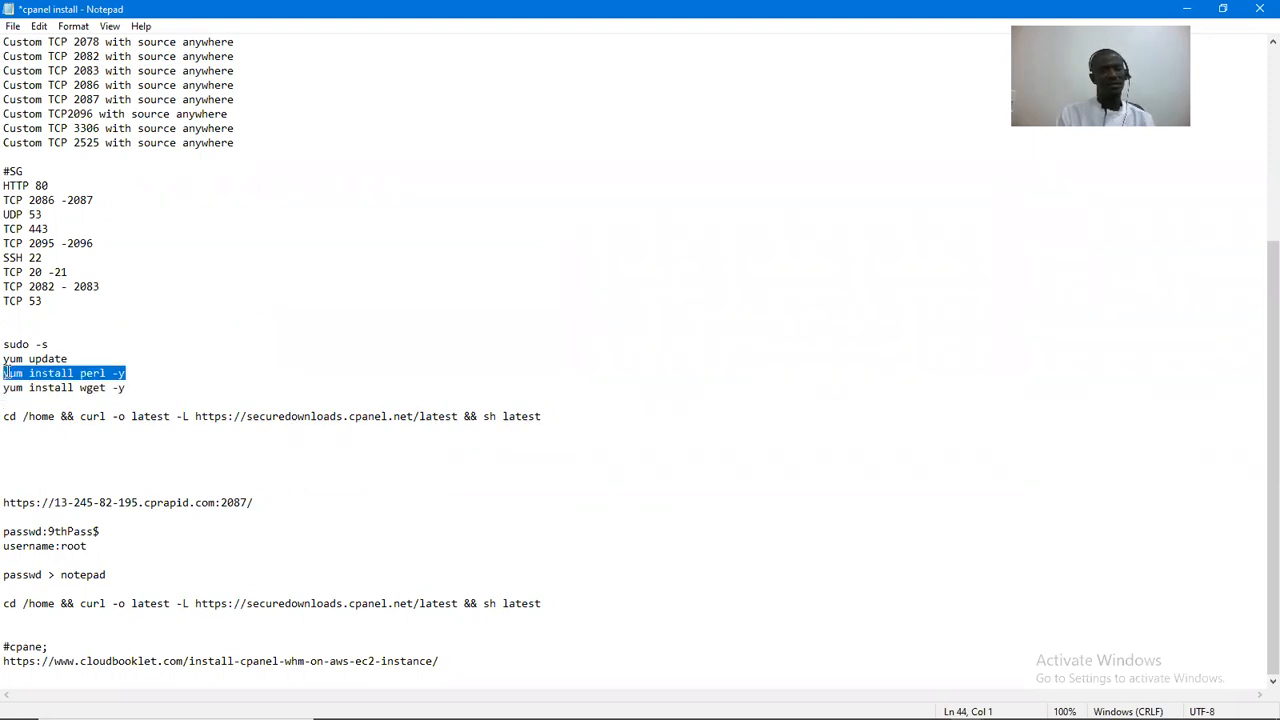
Step: Return to the PuTTY session on the CentOS instance and dismiss the fatal network error dialog
left_click(1186, 9)
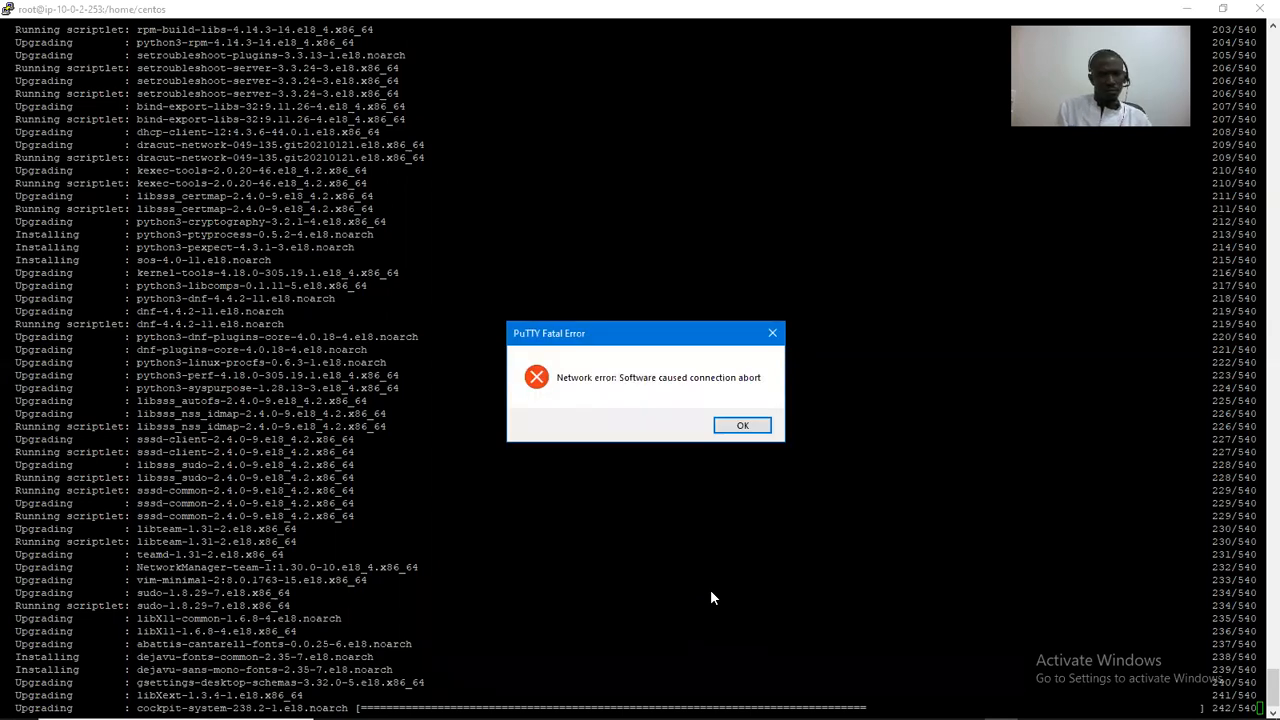
left_click(724, 428)
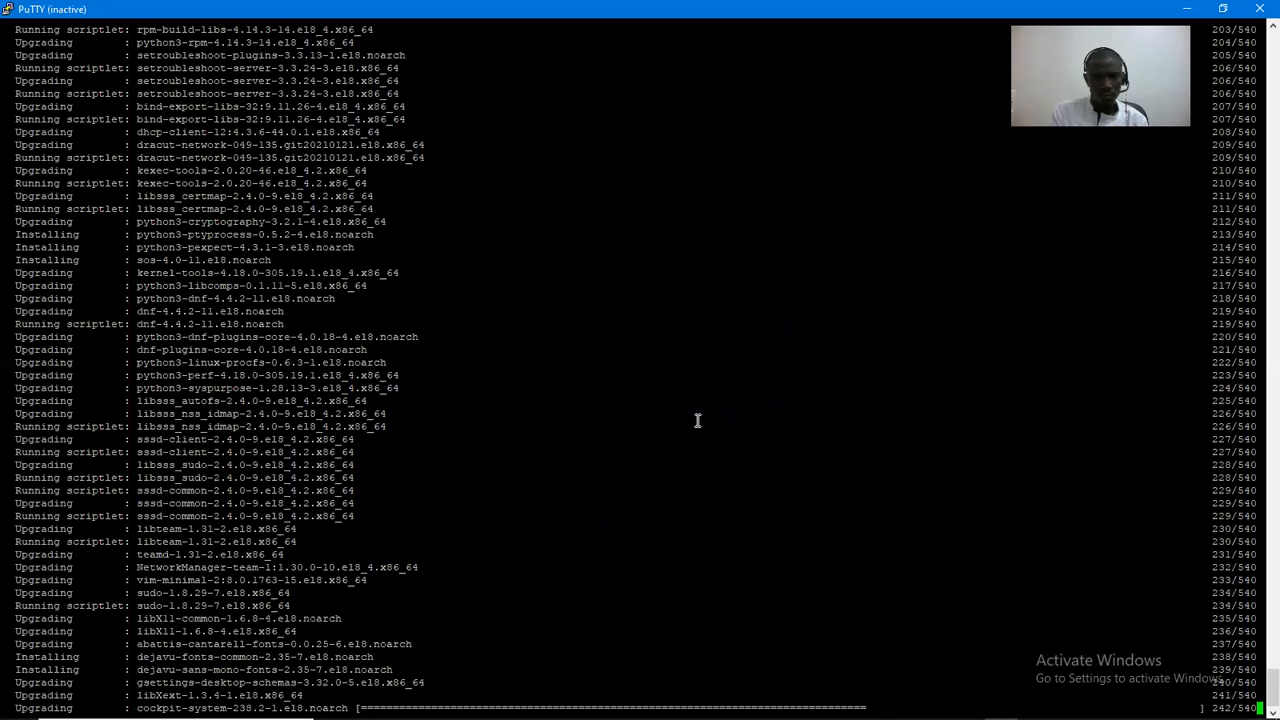